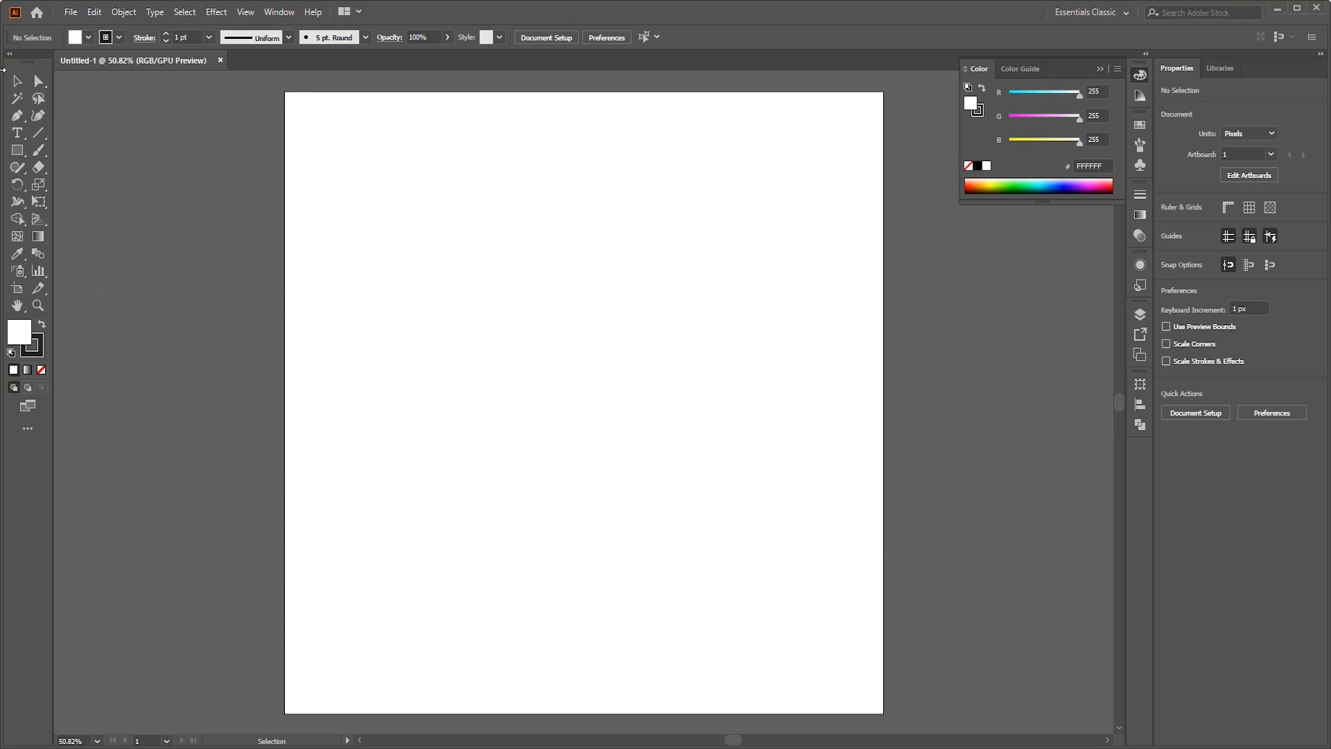
# - Draw a 1200 × 1200 px rectangle covering the artboard and offset its path by -100 px with miter joins
pyautogui.click(17, 150)
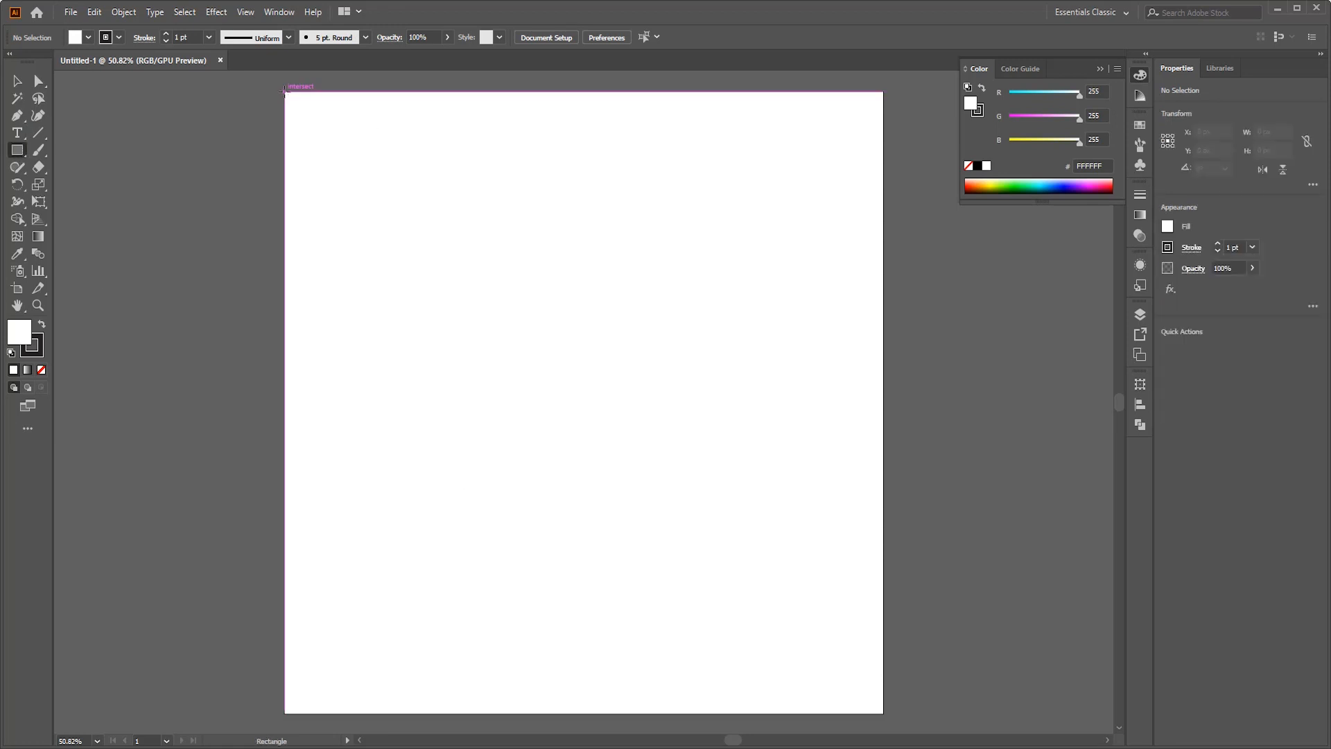
pyautogui.moveTo(284, 91); pyautogui.dragTo(882, 648)
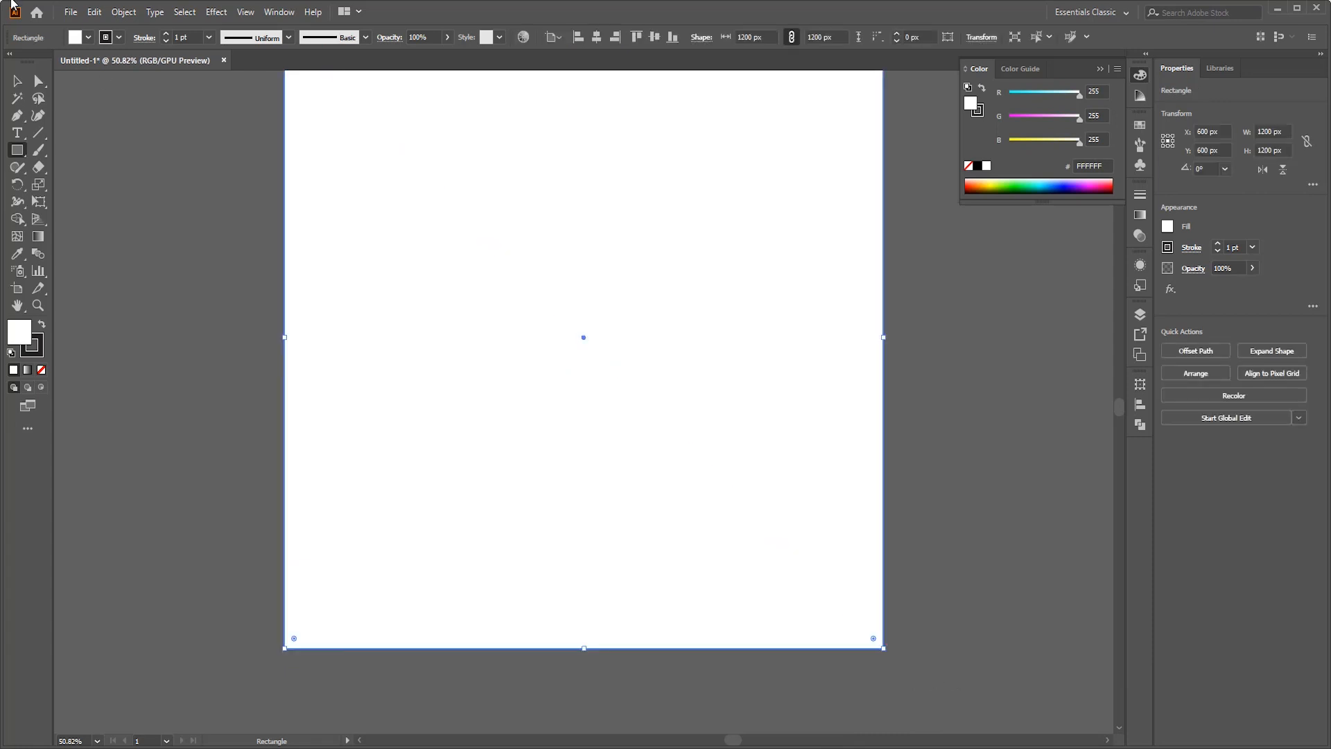
pyautogui.click(124, 12)
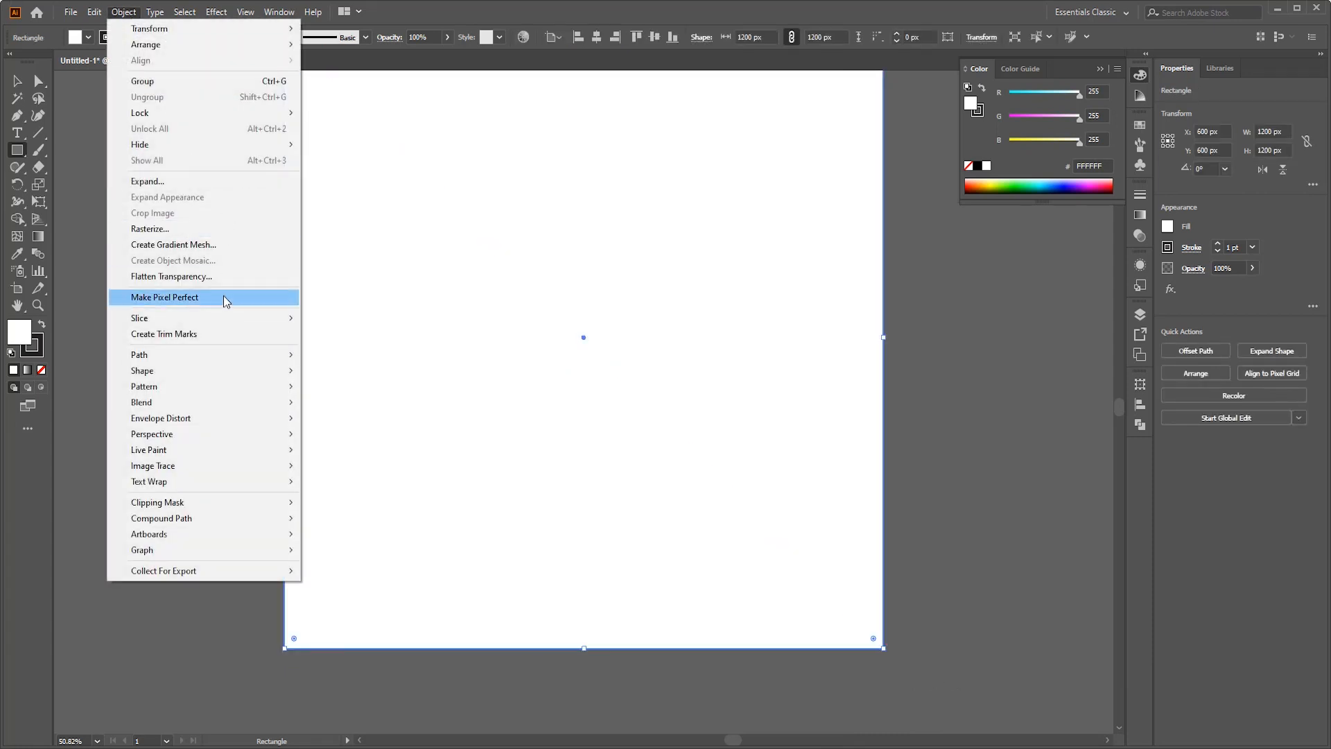
pyautogui.moveTo(276, 352)
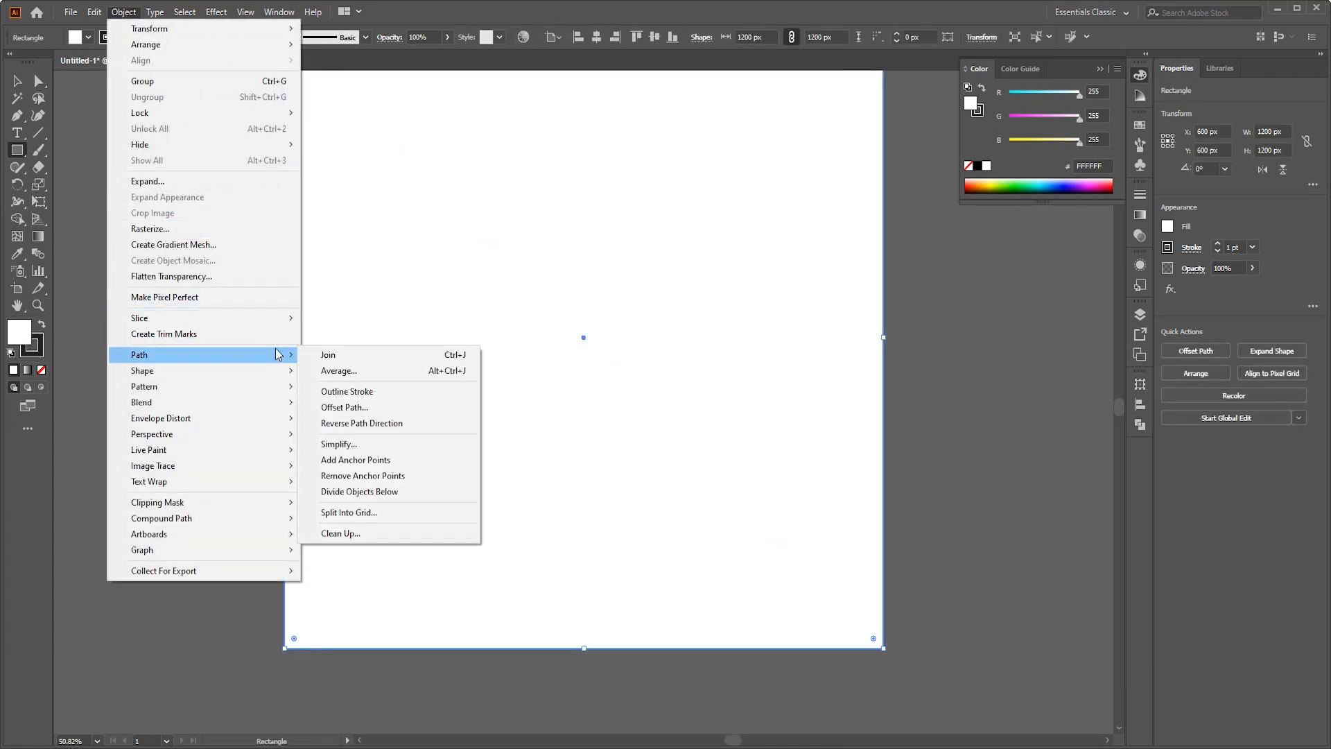
pyautogui.click(401, 408)
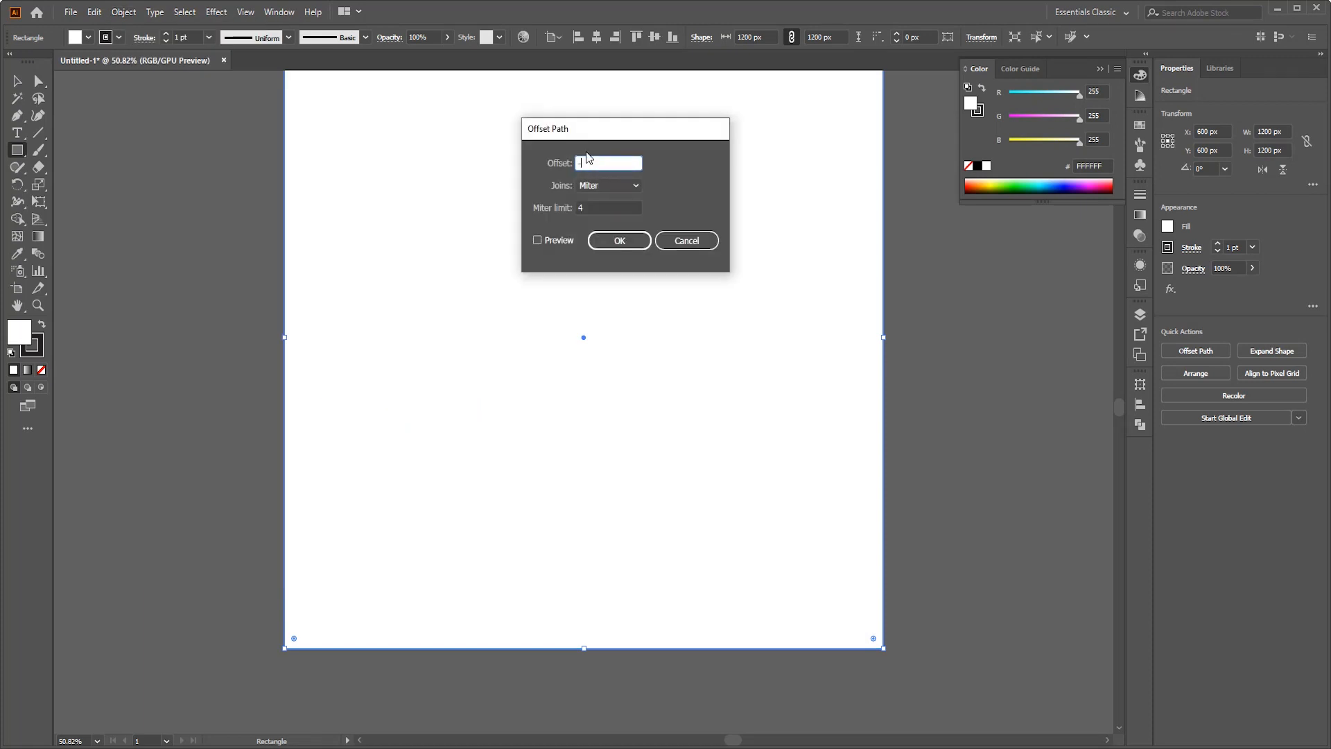
pyautogui.write('-100')
pyautogui.click(538, 241)
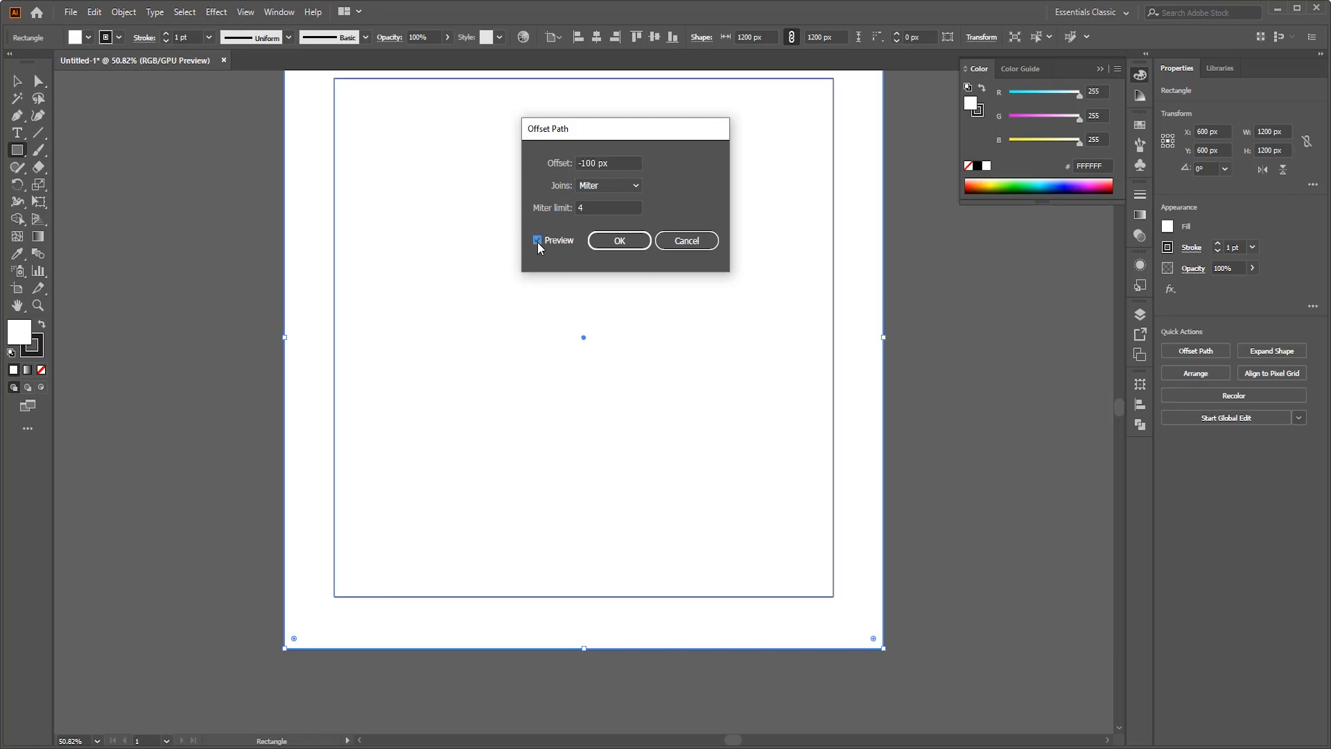
pyautogui.click(538, 241)
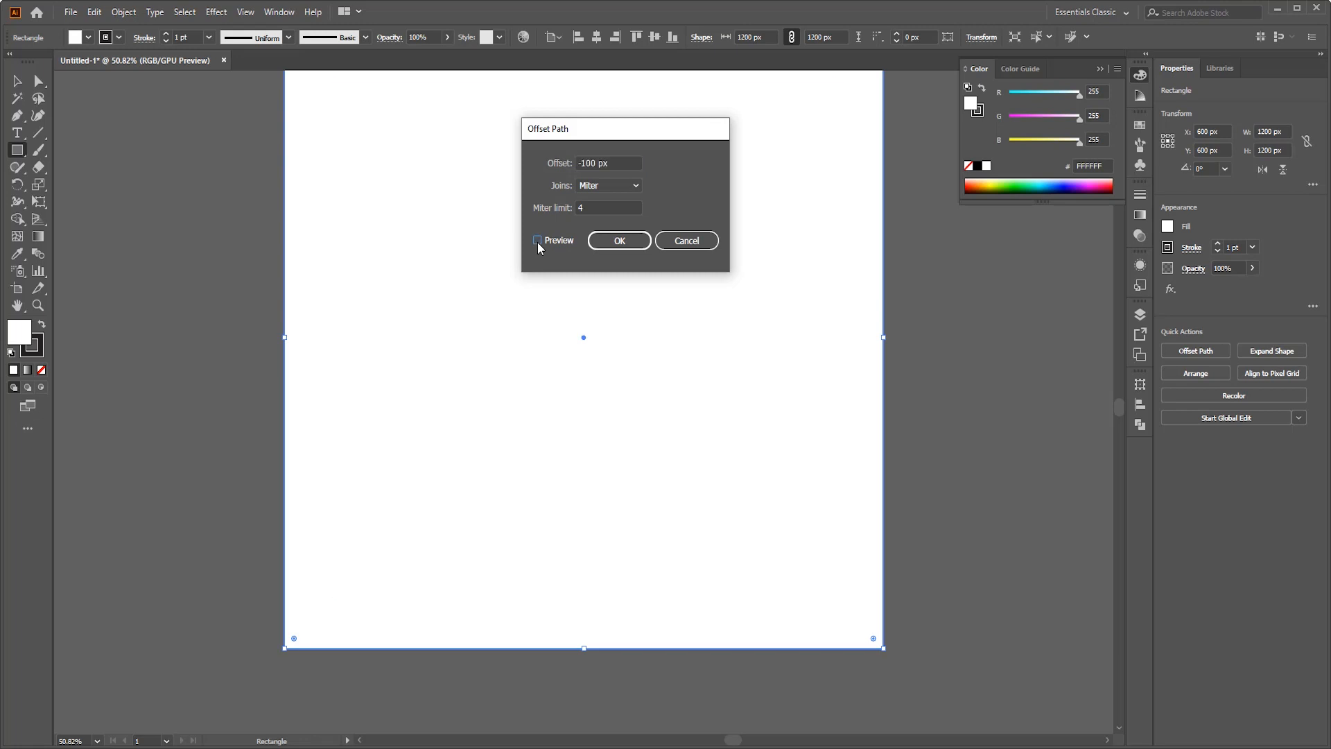
pyautogui.click(628, 243)
# - Convert the inner offset rectangle into guides and delete the outer artboard-sized rectangle
pyautogui.click(19, 79)
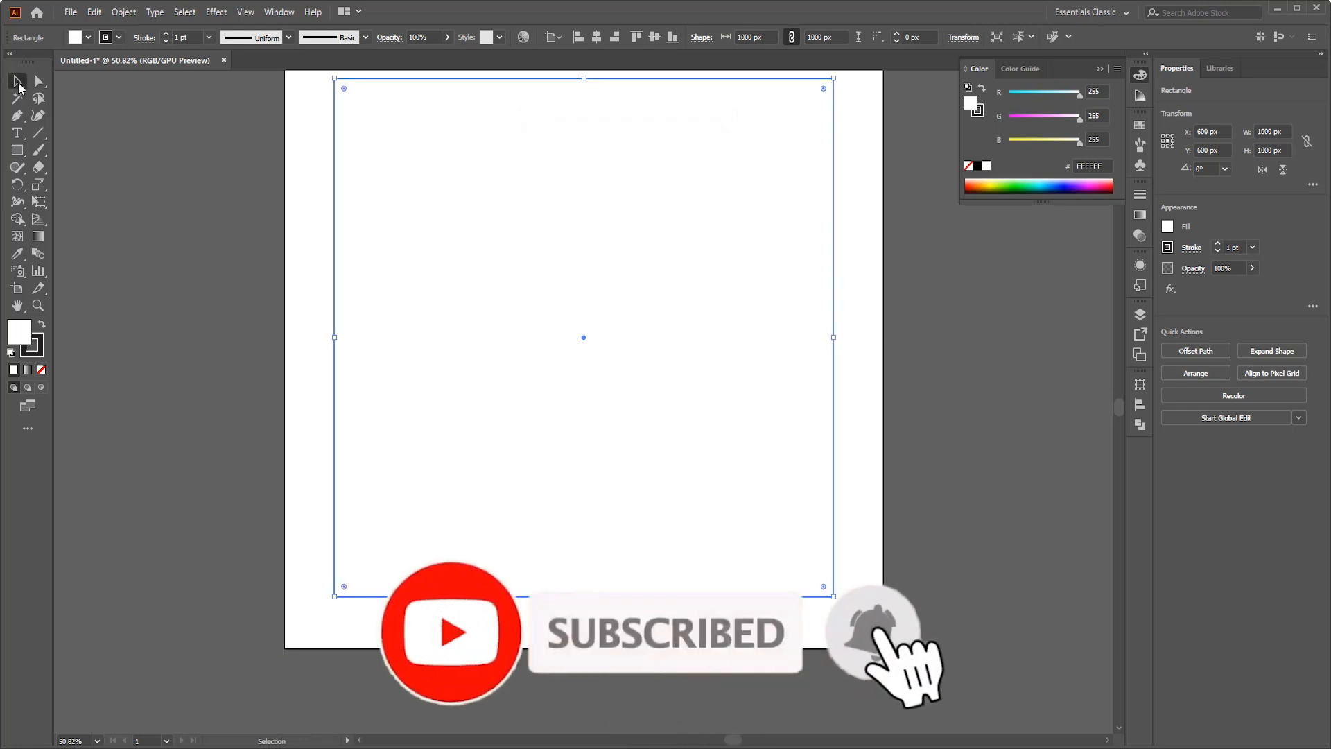
pyautogui.rightClick(456, 202)
pyautogui.click(567, 407)
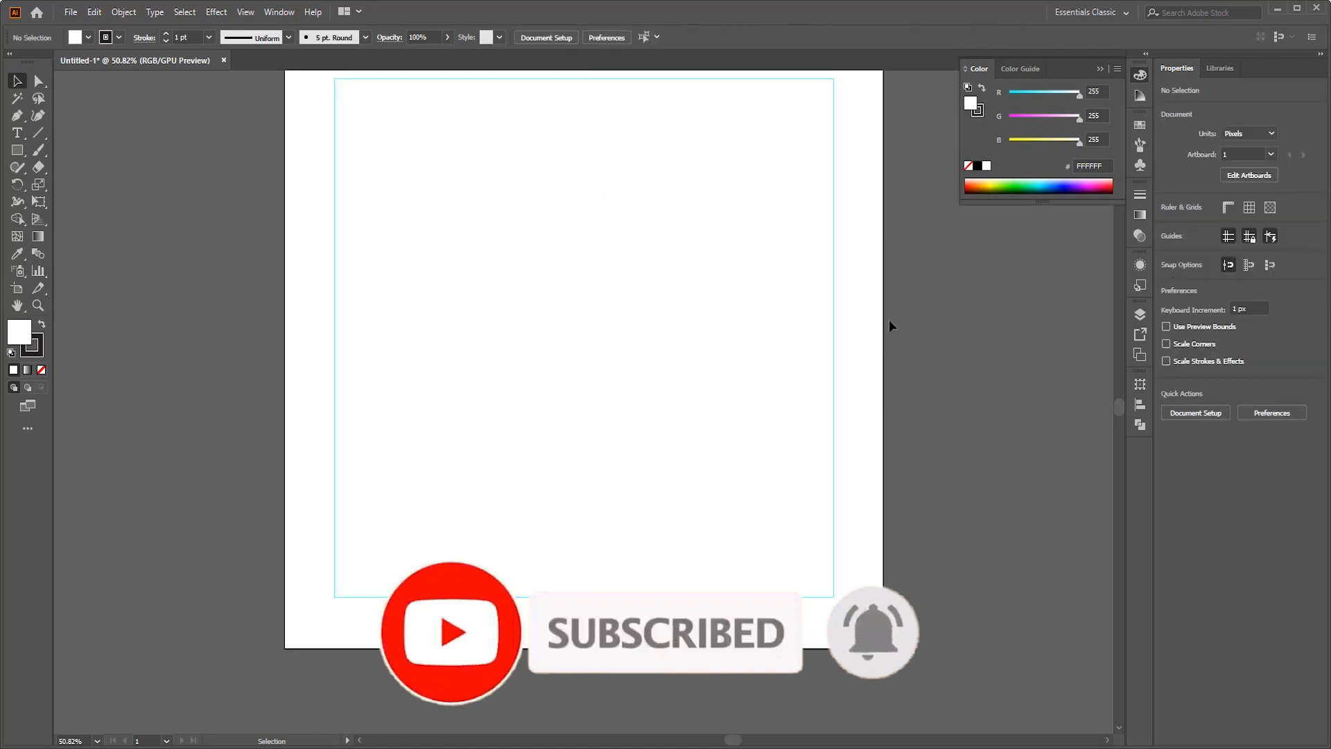
pyautogui.scroll(2, 890, 322)
pyautogui.click(838, 344)
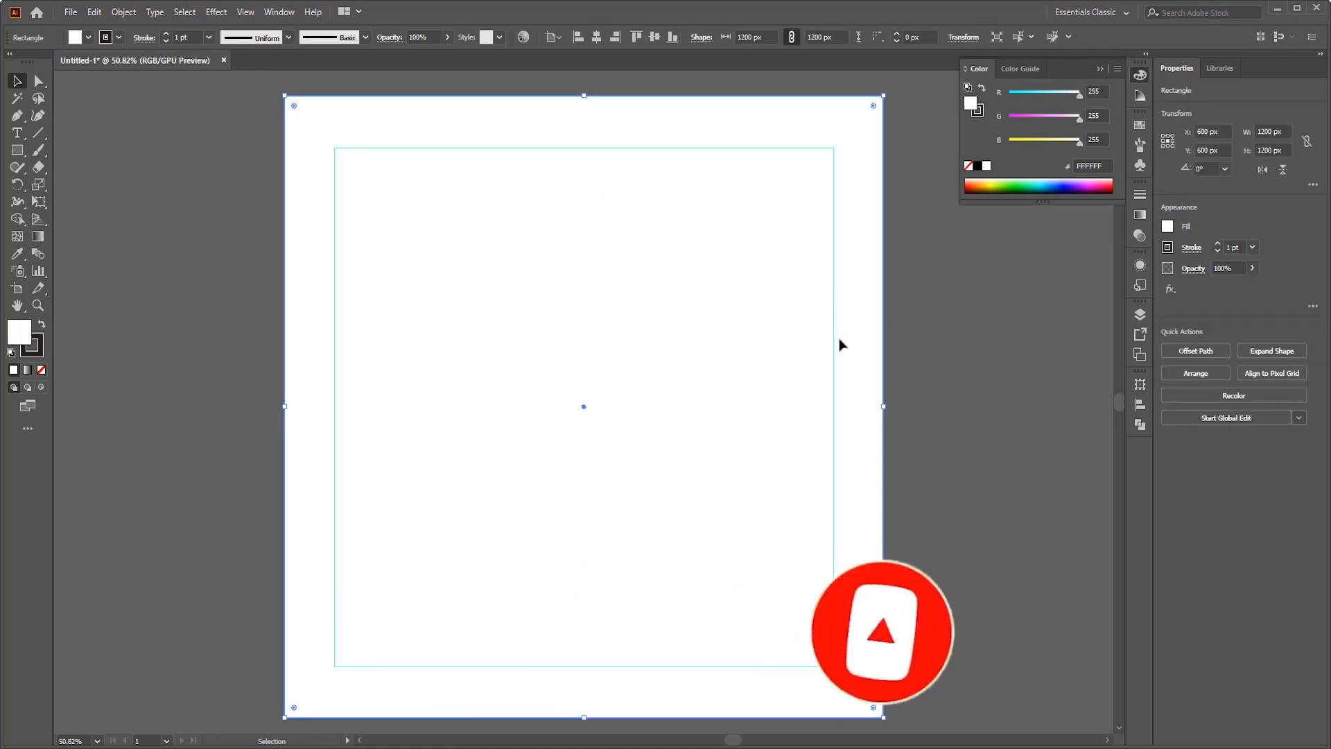
pyautogui.press('Delete')
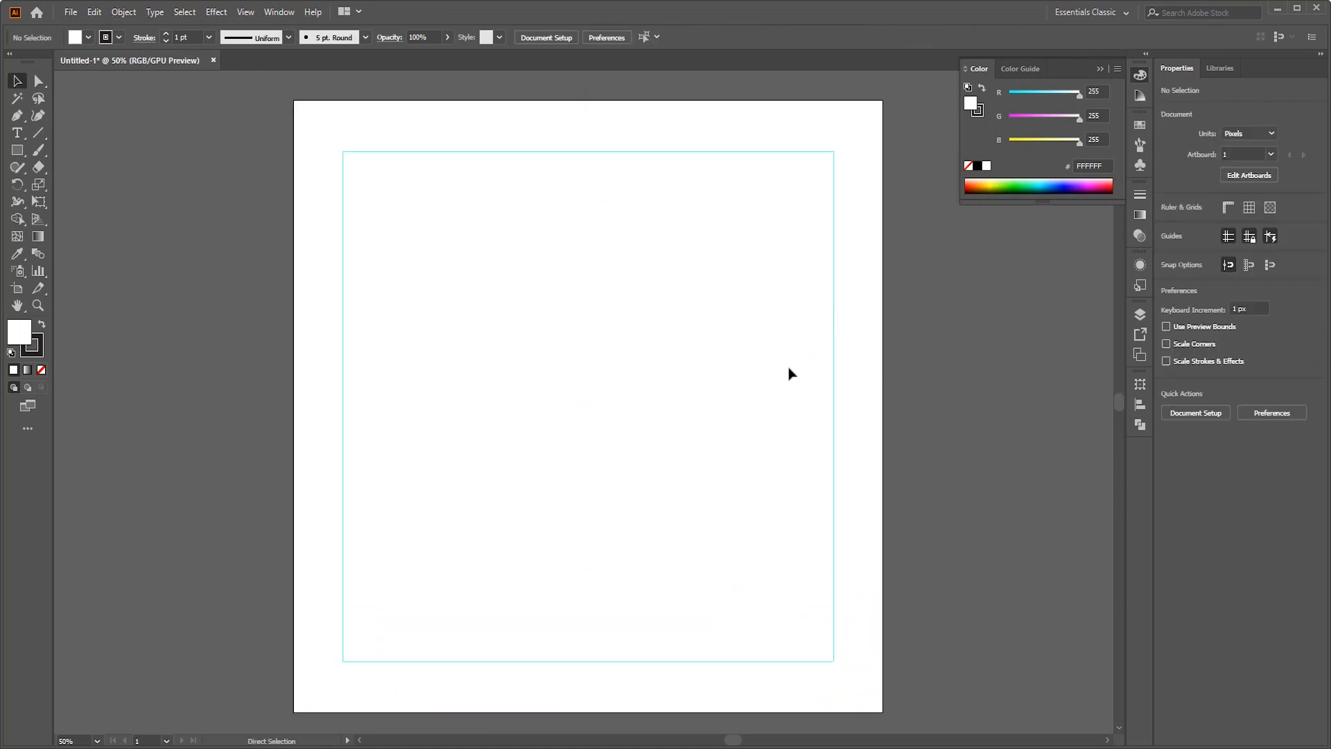
# - Draw a circle about 701 px in diameter and move it across the artboard's left edge
pyautogui.scroll(-1, 789, 371)
pyautogui.scroll(-1, 889, 443)
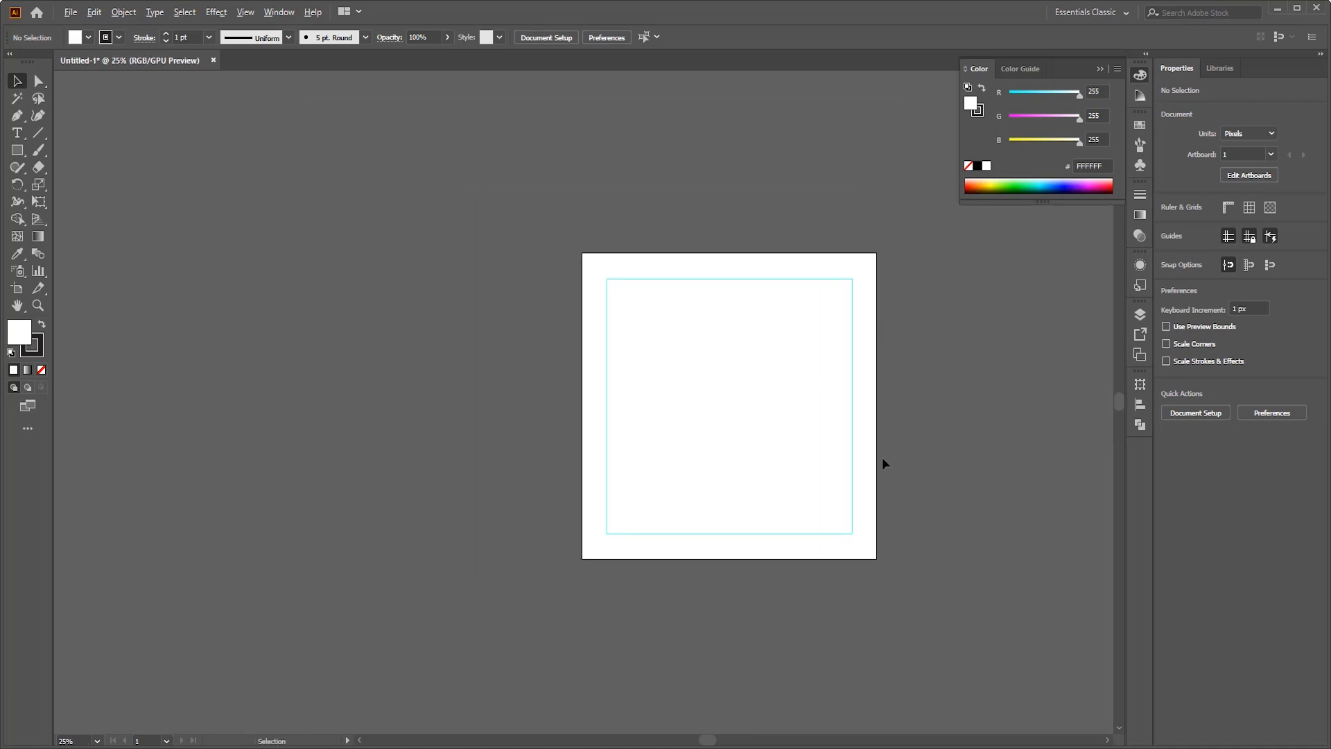
pyautogui.scroll(1, 882, 461)
pyautogui.scroll(-1, 903, 413)
pyautogui.hscroll(2, 802, 389)
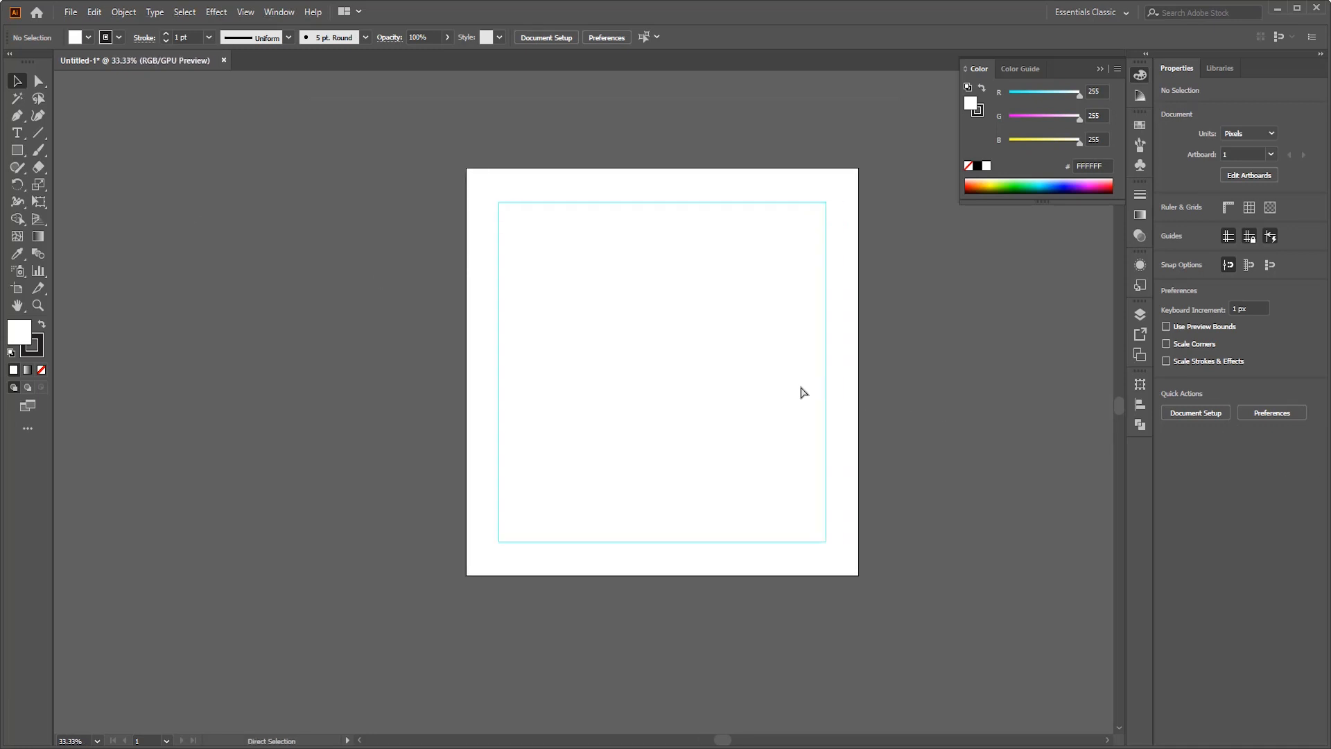
pyautogui.moveTo(19, 153); pyautogui.dragTo(72, 184)
pyautogui.moveTo(616, 255); pyautogui.dragTo(845, 494)
pyautogui.press('v')
pyautogui.moveTo(745, 377); pyautogui.dragTo(785, 376)
pyautogui.moveTo(760, 404); pyautogui.dragTo(504, 404)
pyautogui.click(803, 389)
pyautogui.scroll(1, 803, 389)
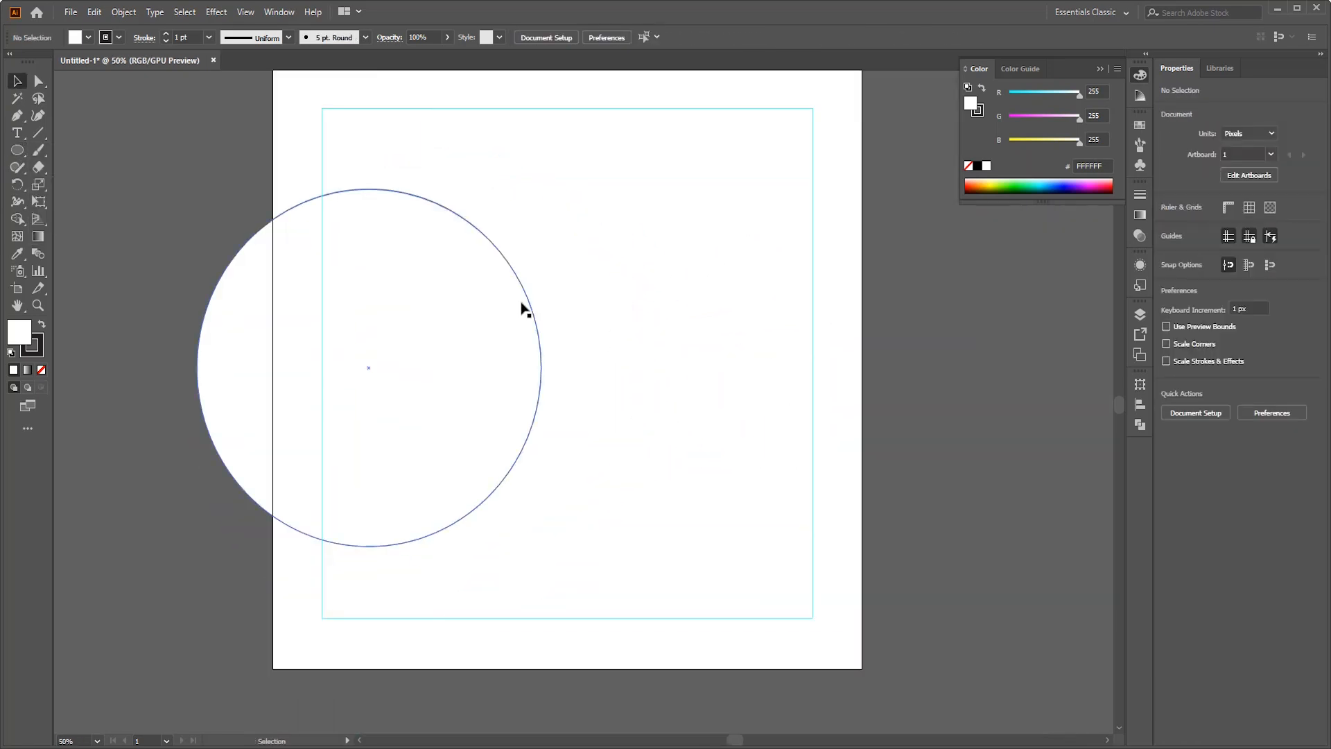
# - Nudge the circle slightly inward and align it to the artboard's vertical center
pyautogui.moveTo(520, 301); pyautogui.dragTo(526, 302)
pyautogui.click(654, 37)
pyautogui.click(793, 199)
pyautogui.scroll(1, 617, 418)
pyautogui.hotkey('ctrl', 'a')
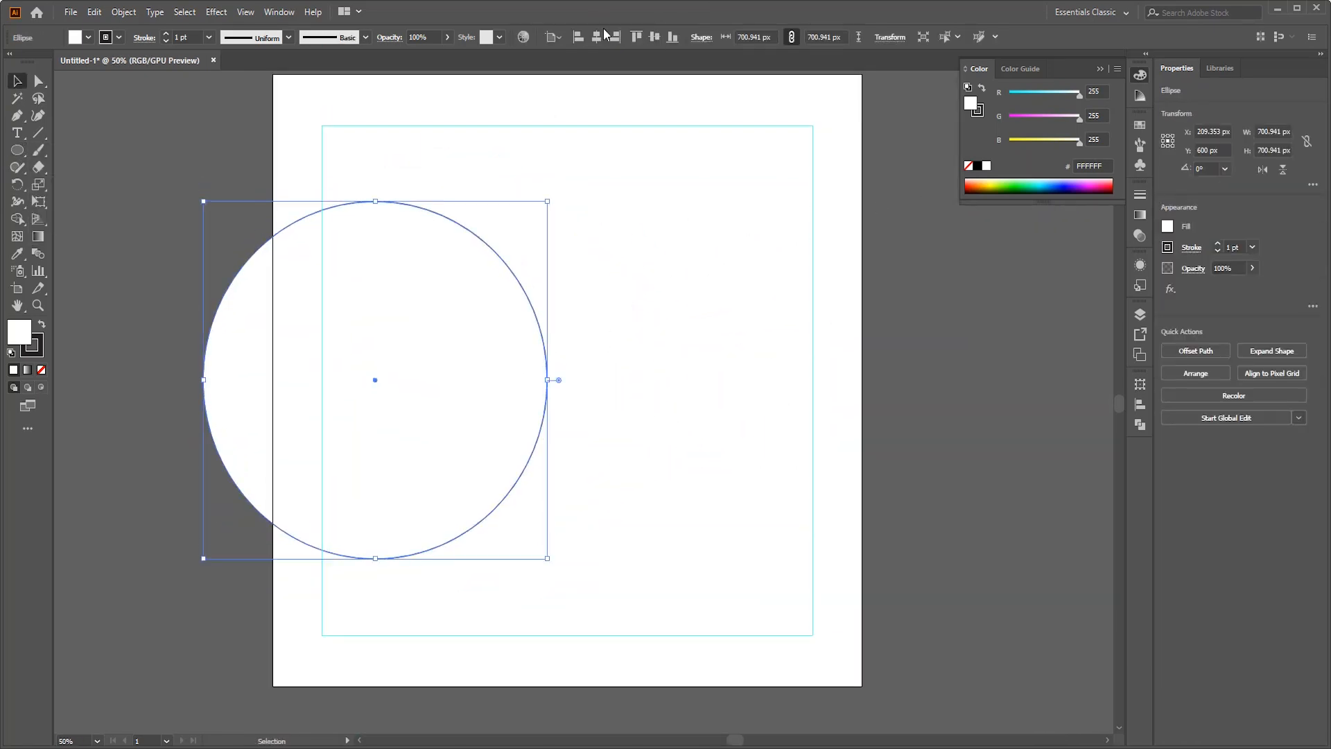
pyautogui.click(929, 361)
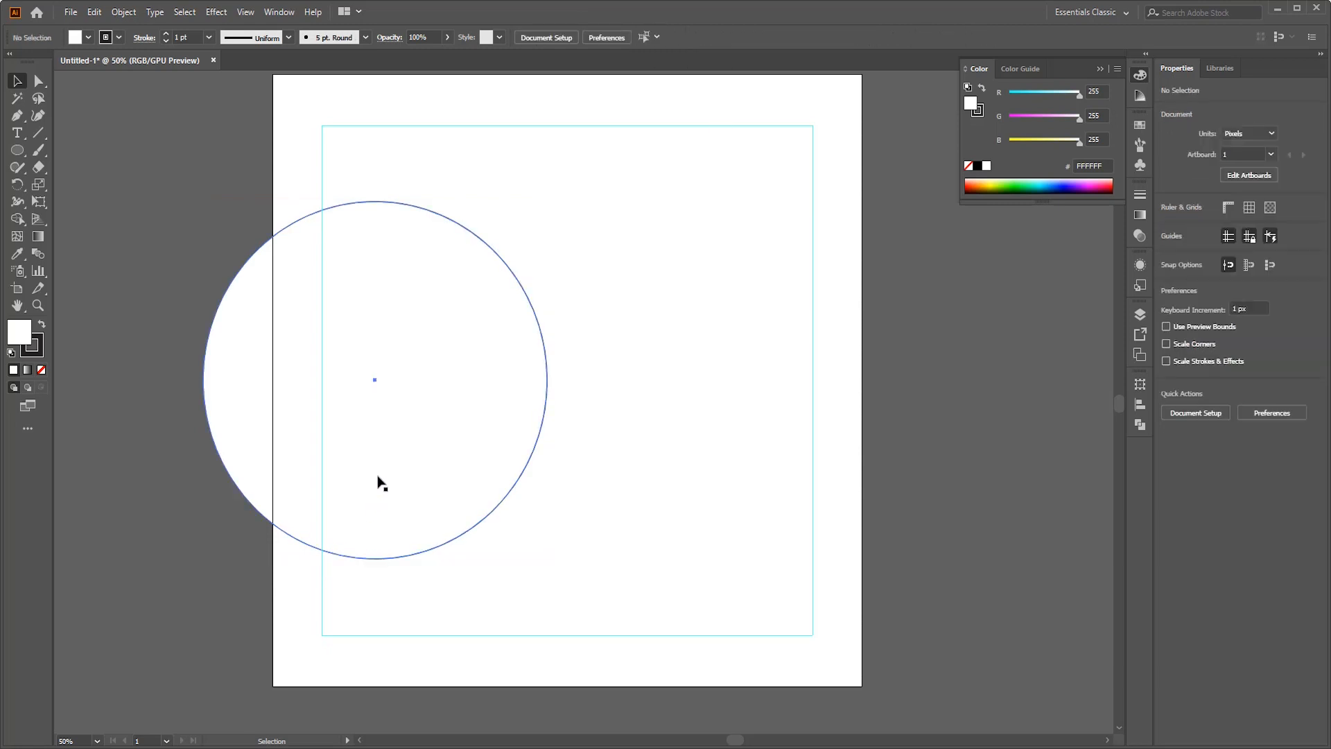
# - Place a copy of the circle to its lower left and bring the original circle to the front
pyautogui.moveTo(380, 483); pyautogui.dragTo(125, 603)
pyautogui.click(416, 386)
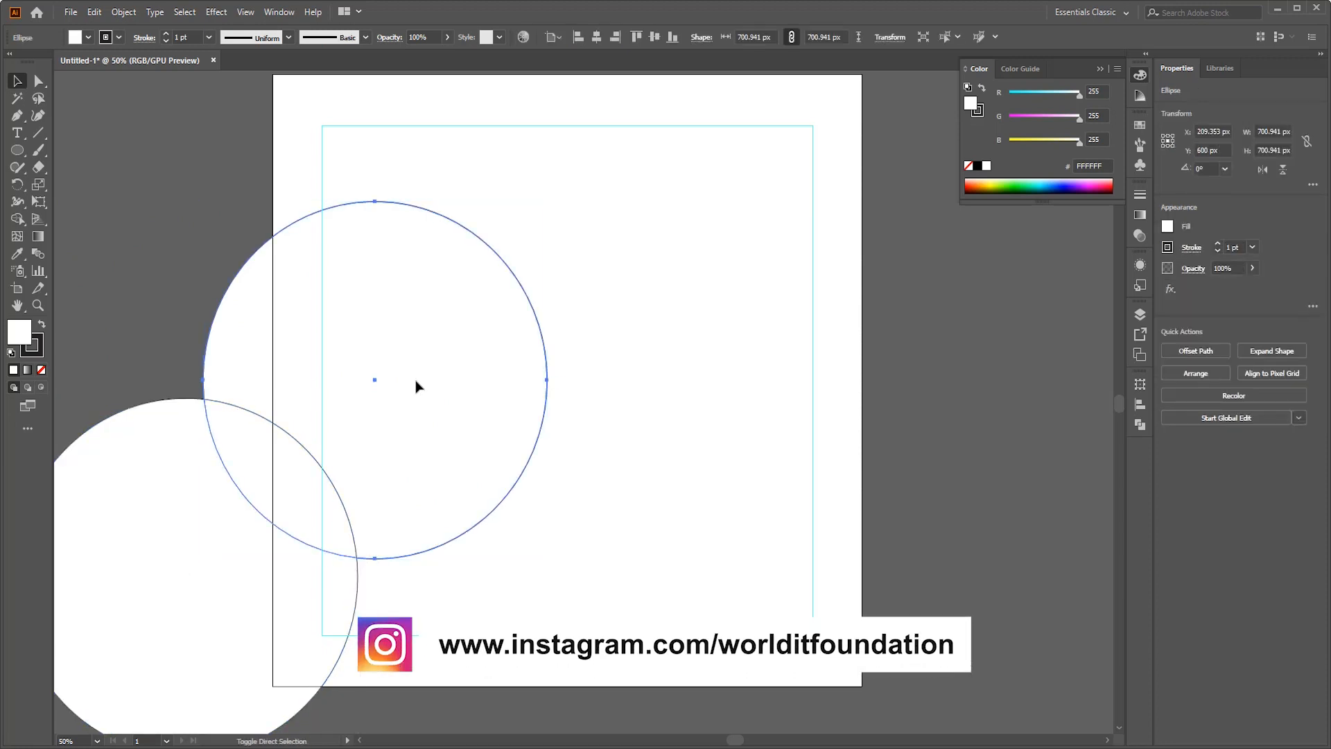
pyautogui.hotkey('ctrl', 'shift', ']')
pyautogui.click(99, 165)
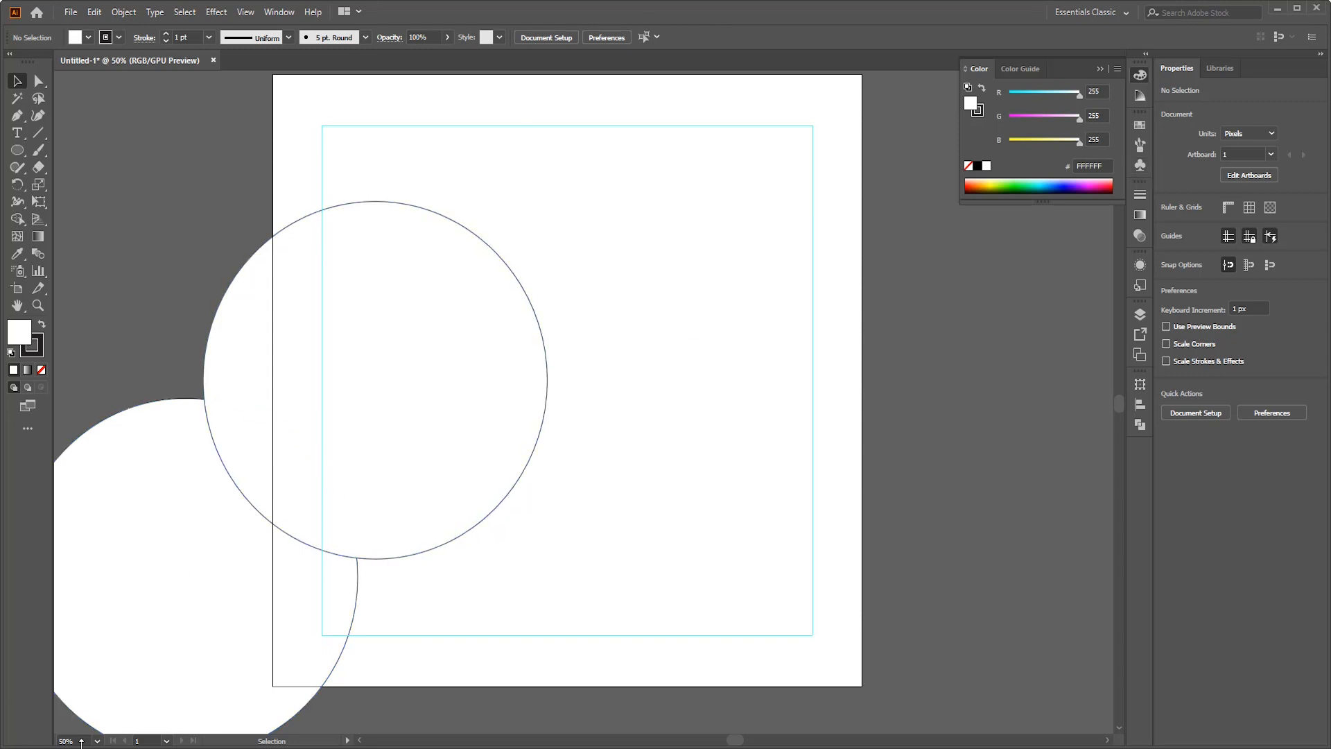
# - Switch to File Explorer and bring the photo of the man with a laptop from the Downloads folder into the Illustrator document
pyautogui.press('super+e')
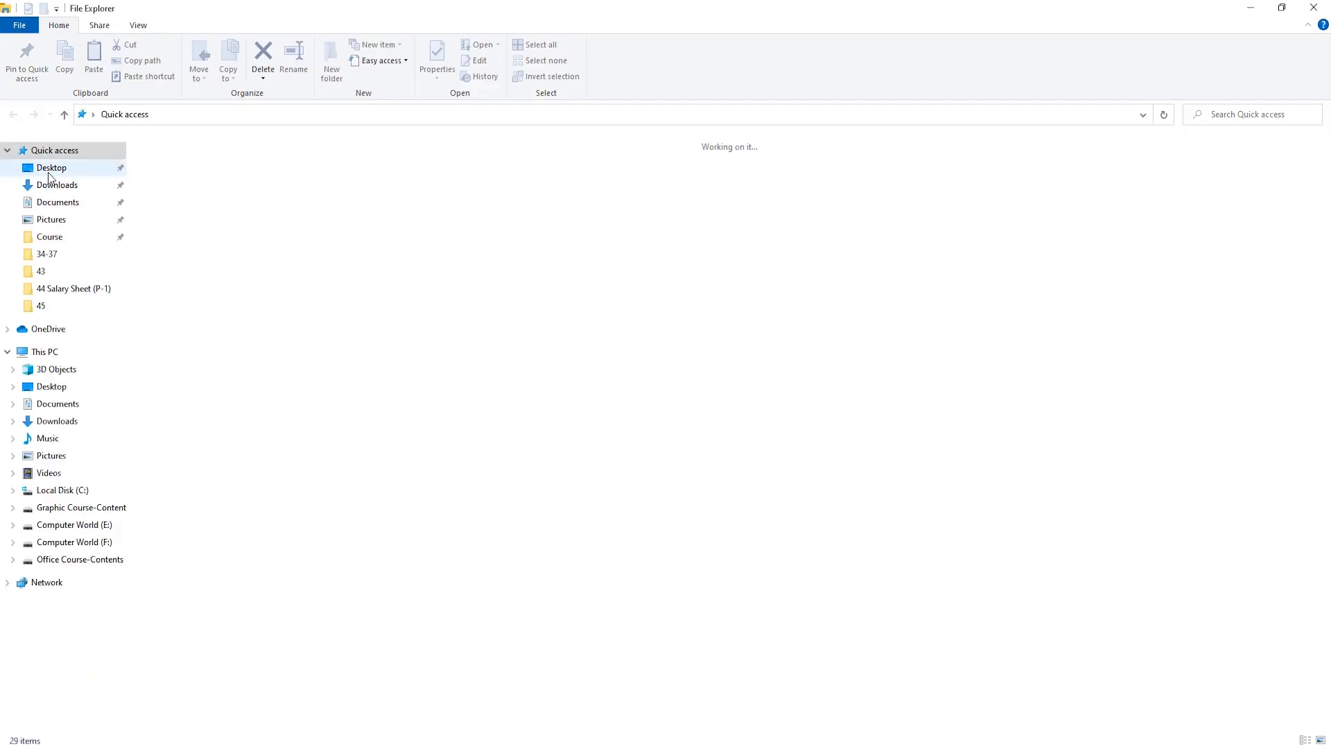
pyautogui.click(52, 183)
pyautogui.scroll(-15, 351, 228)
pyautogui.moveTo(286, 662); pyautogui.dragTo(746, 440)
pyautogui.hotkey('alt', 'Tab')
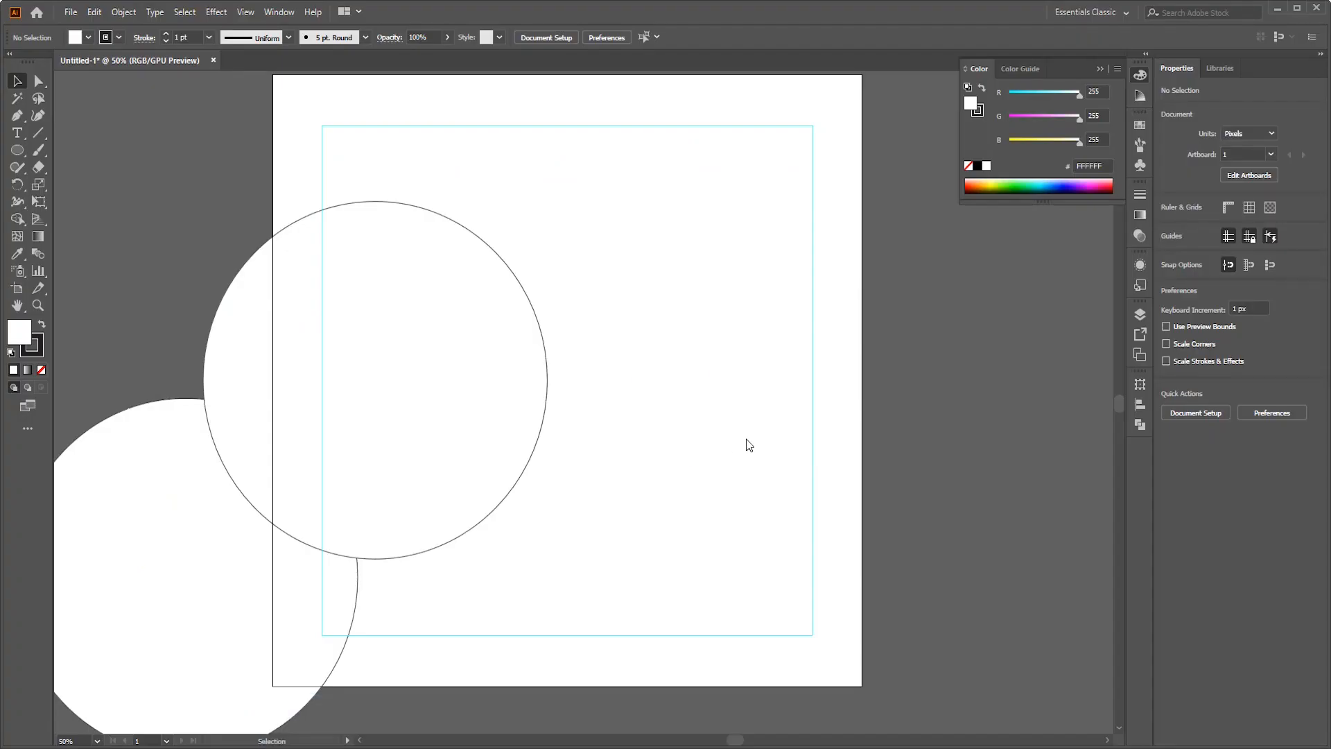
pyautogui.scroll(-3, 831, 361)
pyautogui.scroll(-1, 825, 360)
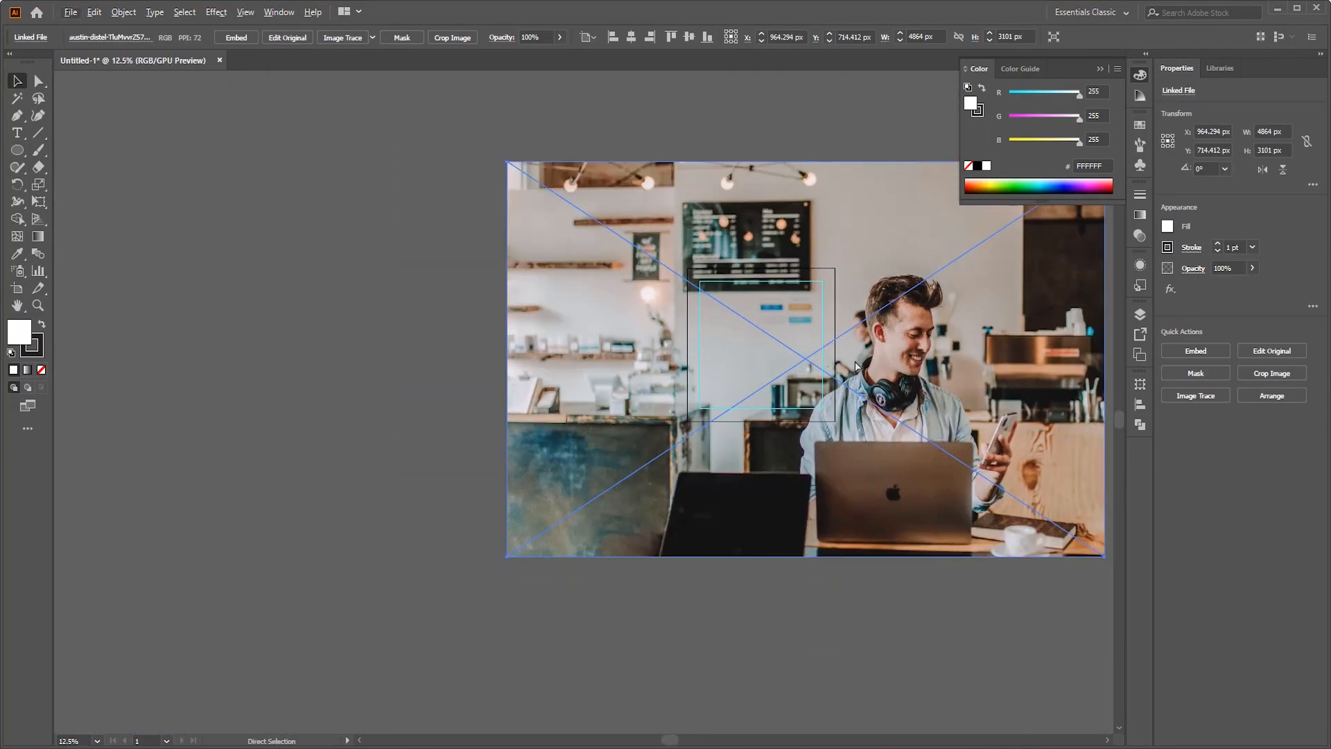
pyautogui.hscroll(3, 855, 367)
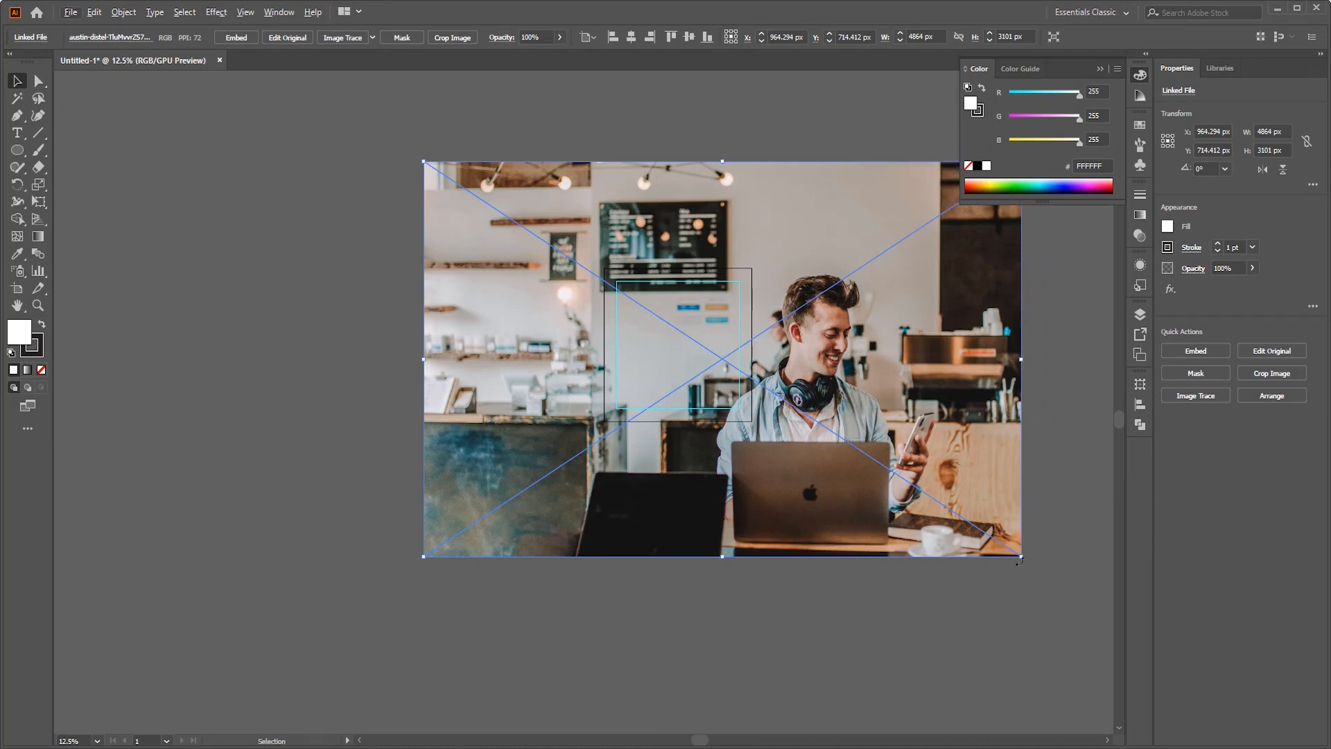
# - Scale the linked photo down proportionally to about 2398 px wide and embed it in the document
pyautogui.moveTo(1021, 557); pyautogui.dragTo(718, 356)
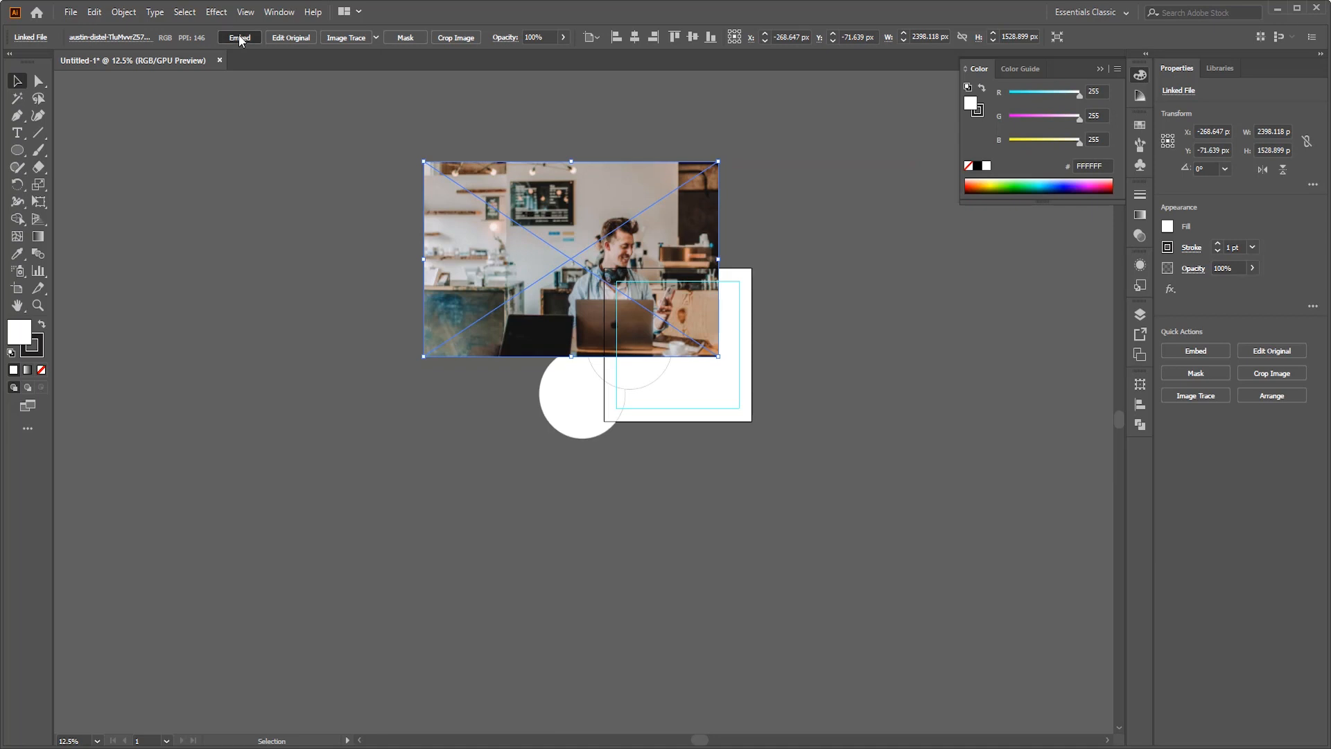
pyautogui.click(854, 327)
pyautogui.scroll(1, 578, 329)
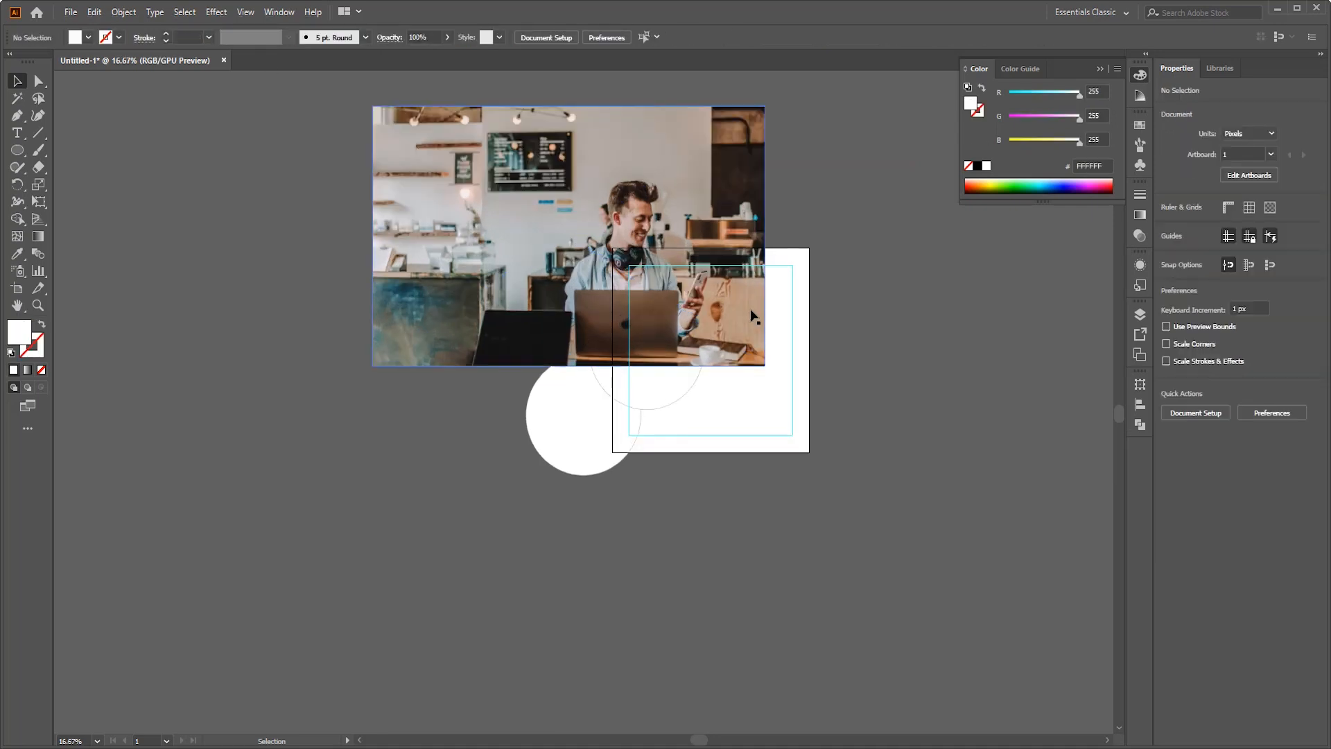
# - Shrink the embedded photo to about 1331 px wide and move it over the upper circle at the artboard's left edge
pyautogui.click(765, 344)
pyautogui.moveTo(763, 370); pyautogui.dragTo(711, 329)
pyautogui.moveTo(585, 214); pyautogui.dragTo(596, 308)
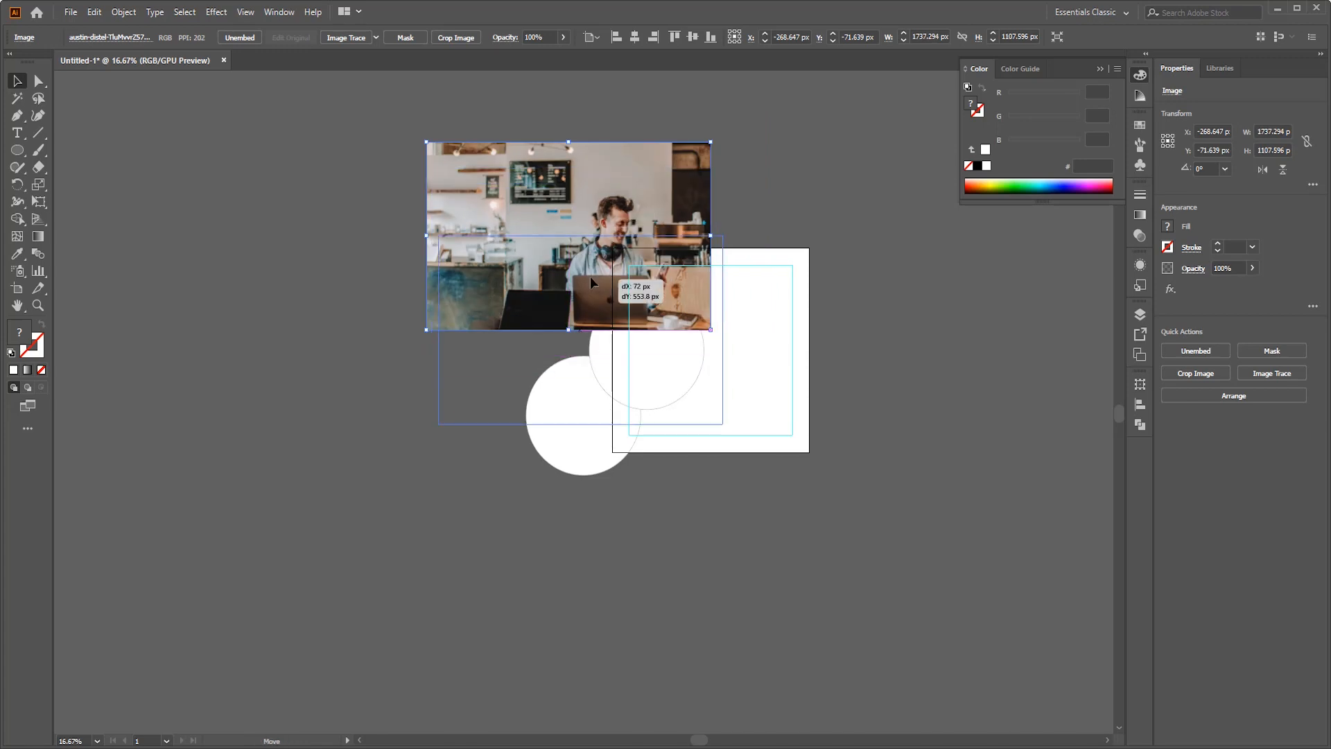
pyautogui.moveTo(723, 237); pyautogui.dragTo(703, 257)
pyautogui.click(711, 245)
pyautogui.moveTo(606, 317); pyautogui.dragTo(638, 330)
pyautogui.click(798, 341)
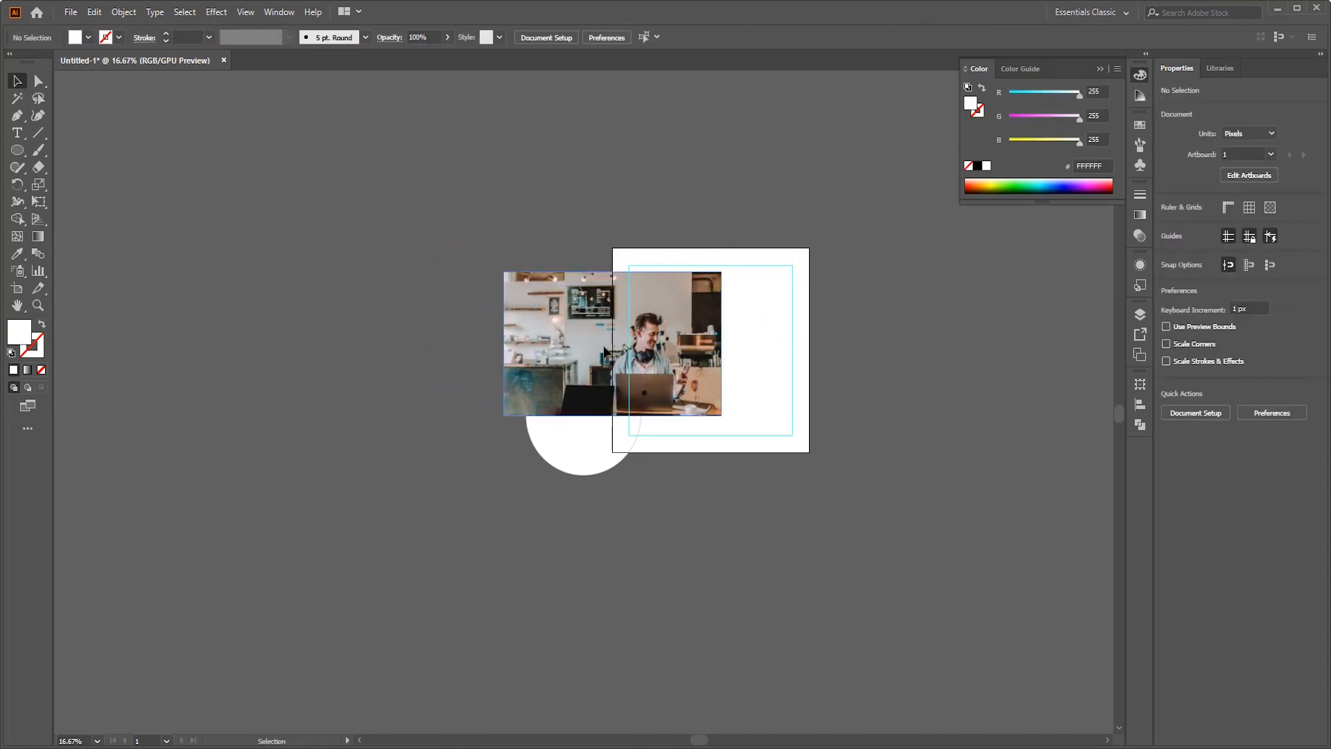
# - Send the photo behind both circles in the stacking order
pyautogui.click(605, 351)
pyautogui.hotkey('ctrl', '[')
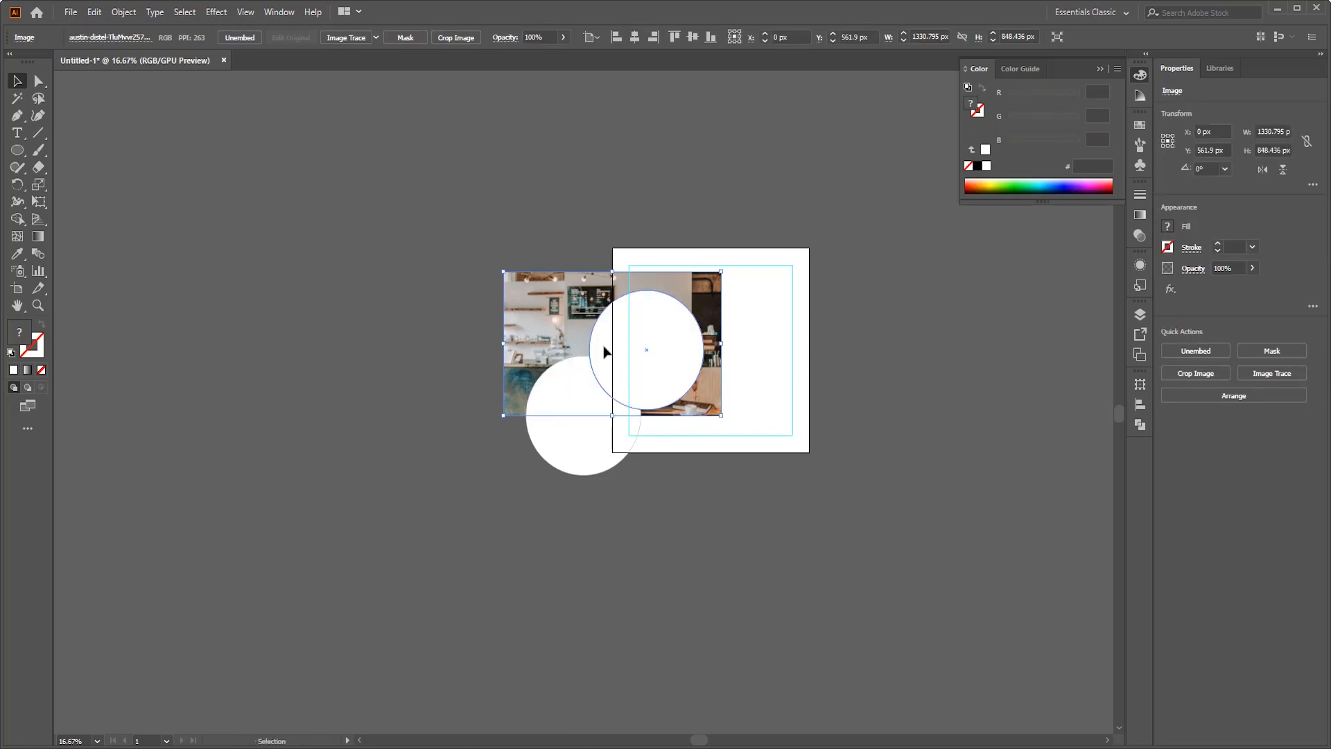
pyautogui.click(759, 463)
# - Scale the photo to about 1120 px wide and position it behind the upper circle, at about X 59 px, Y 600 px
pyautogui.scroll(2, 759, 463)
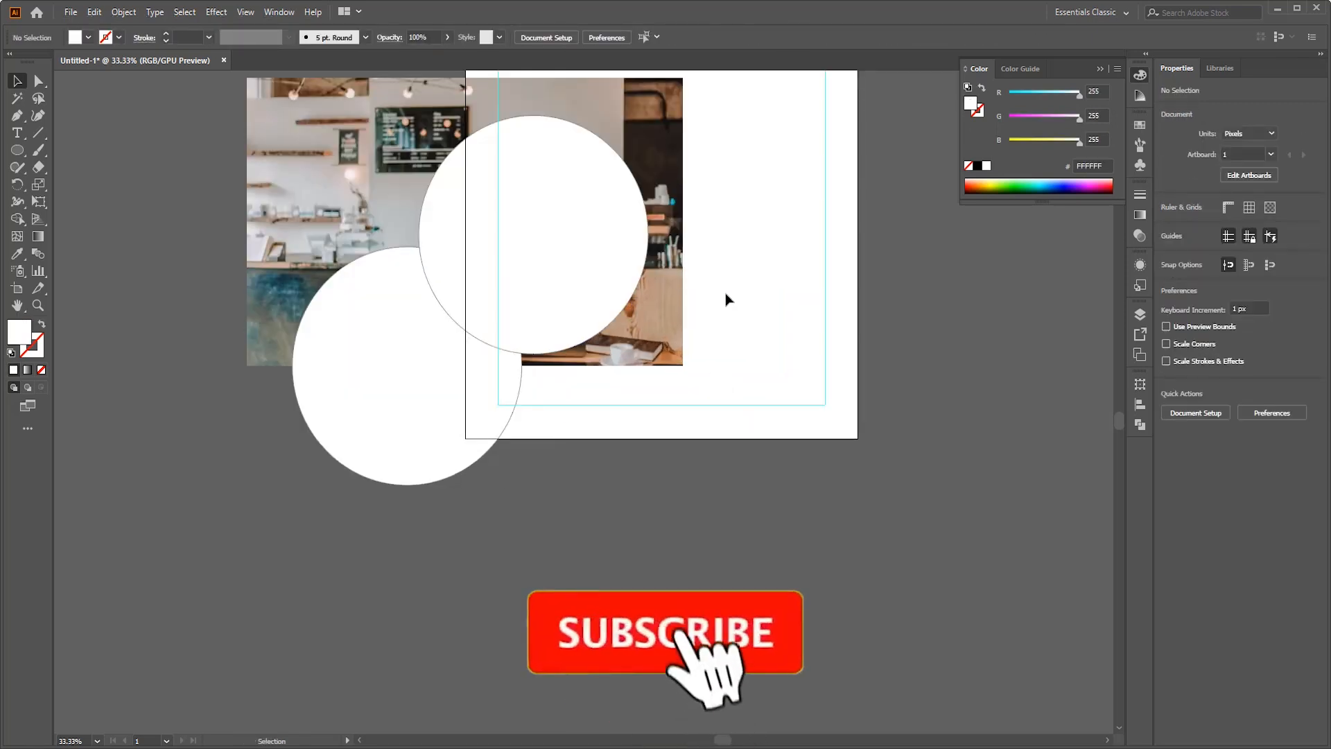
pyautogui.click(668, 350)
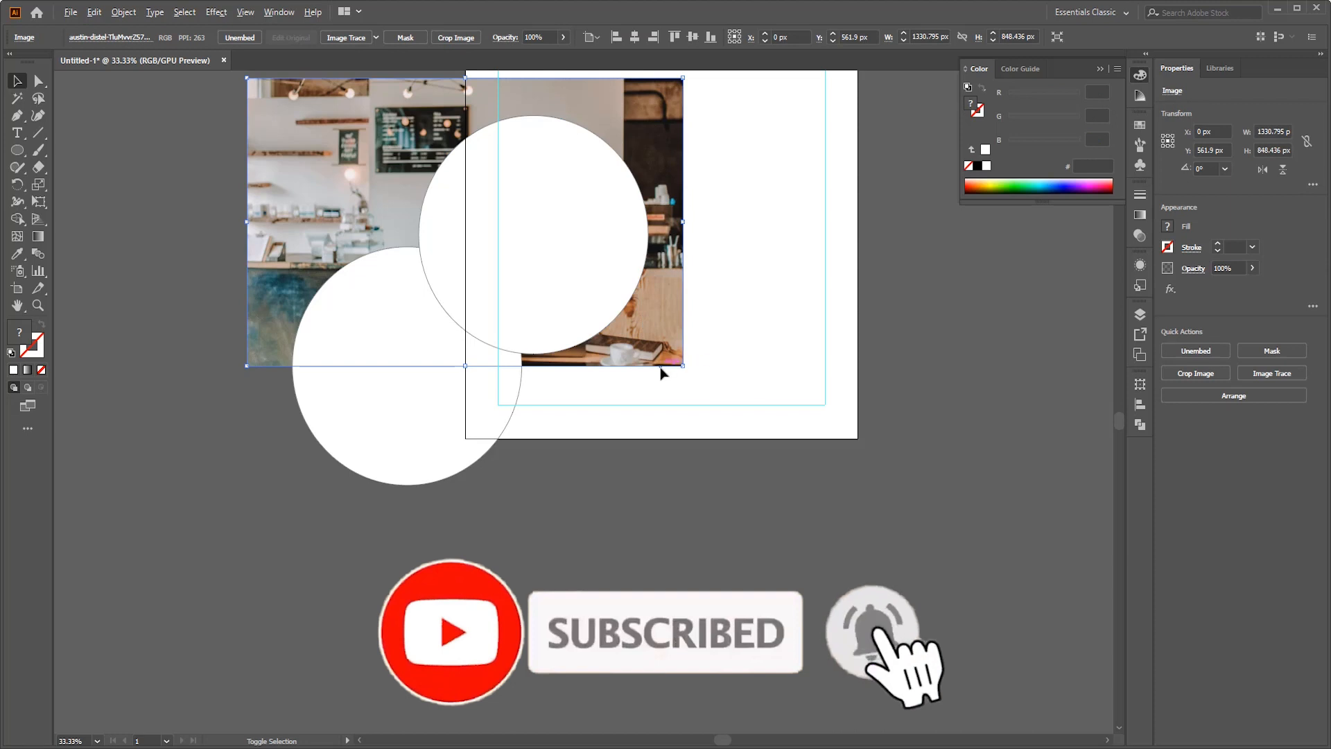
pyautogui.moveTo(682, 367); pyautogui.dragTo(638, 321)
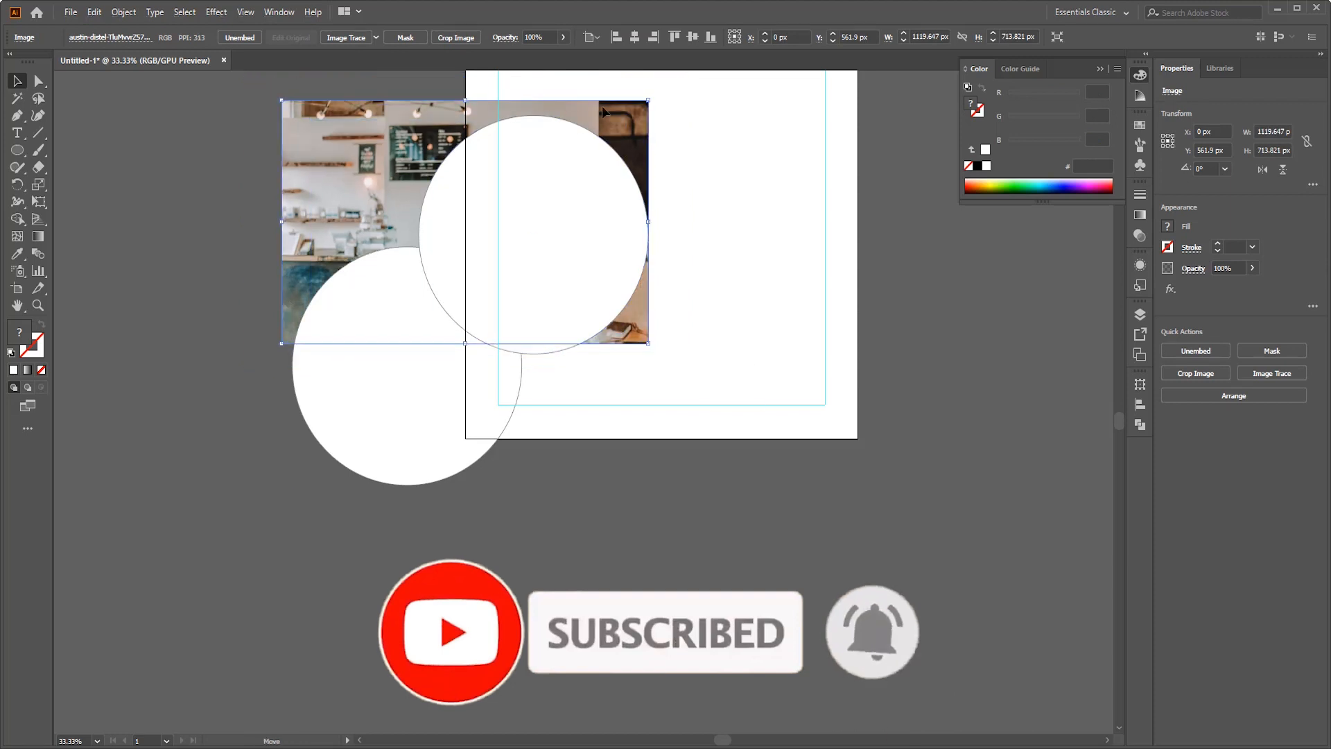
pyautogui.moveTo(601, 105); pyautogui.dragTo(622, 119)
pyautogui.click(746, 173)
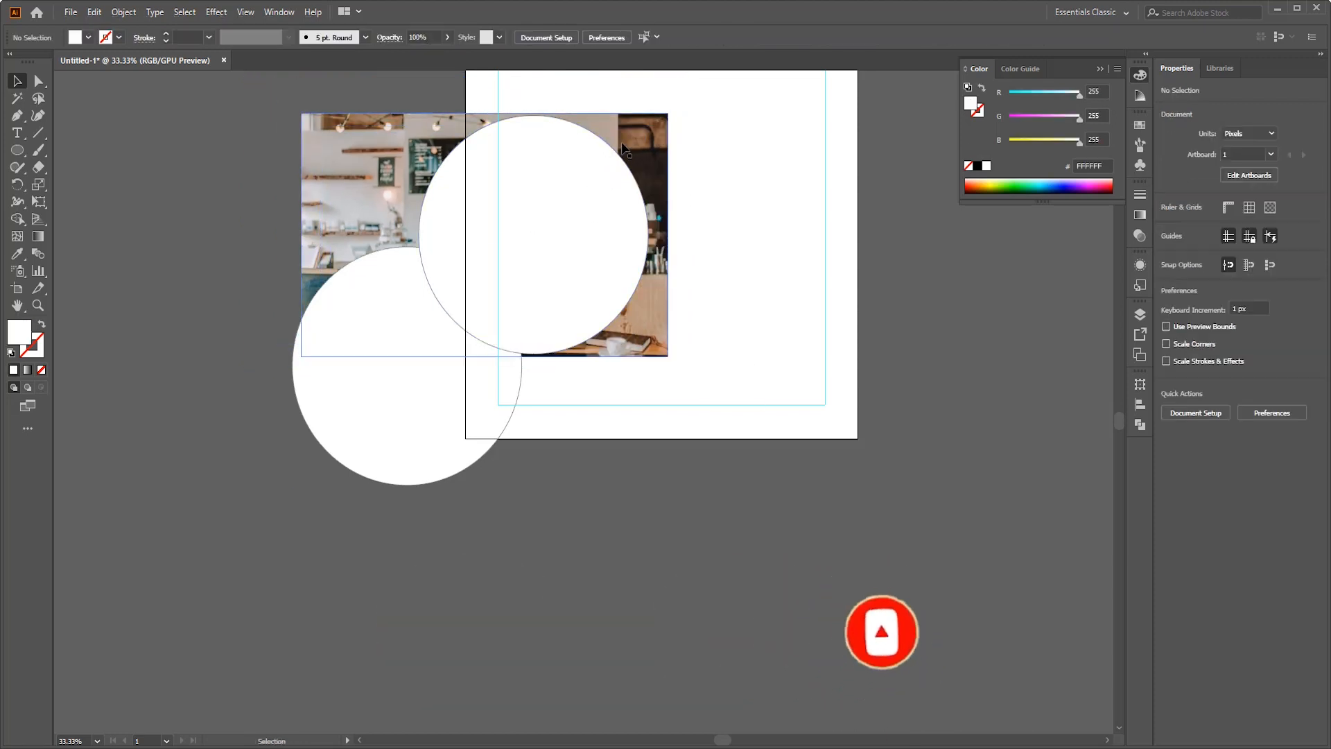
# - Clip the photo to the upper circle with a clipping mask
pyautogui.click(622, 148)
pyautogui.keyDown('shift'); pyautogui.click(558, 189); pyautogui.keyUp('shift')
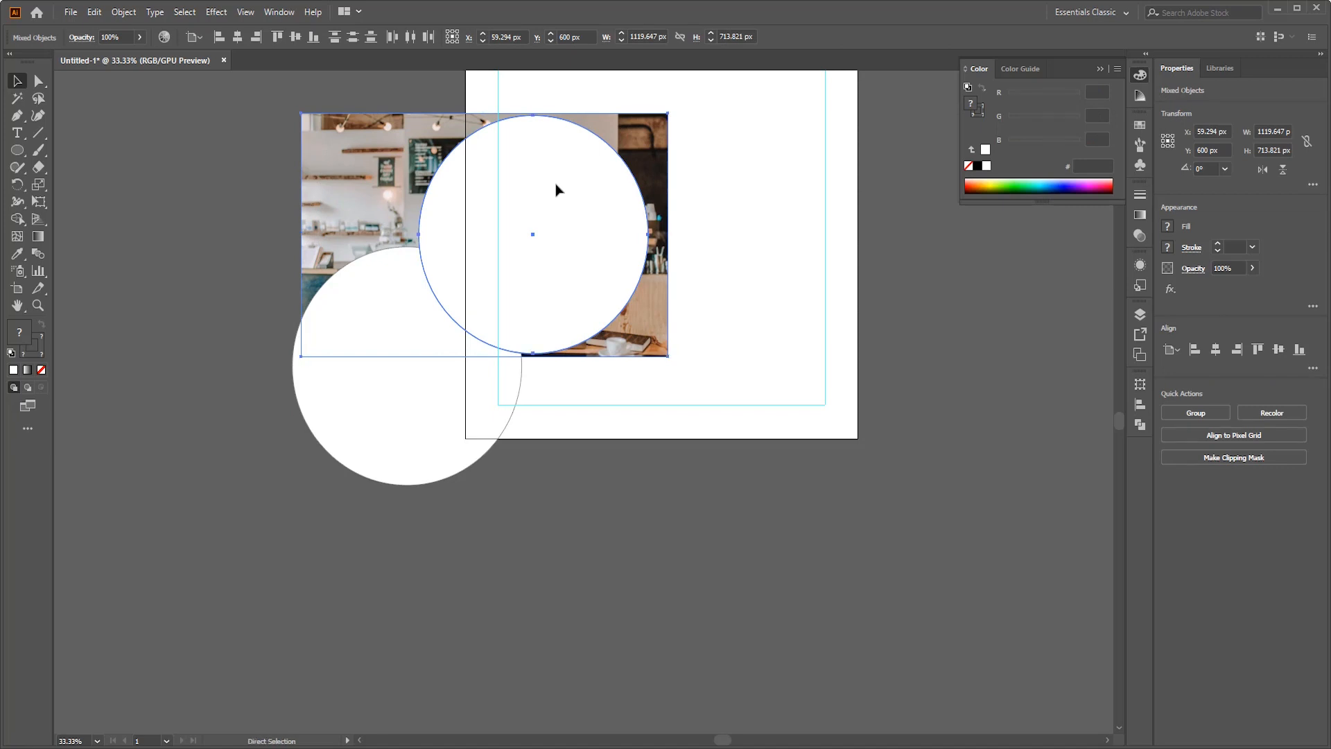
pyautogui.rightClick(558, 189)
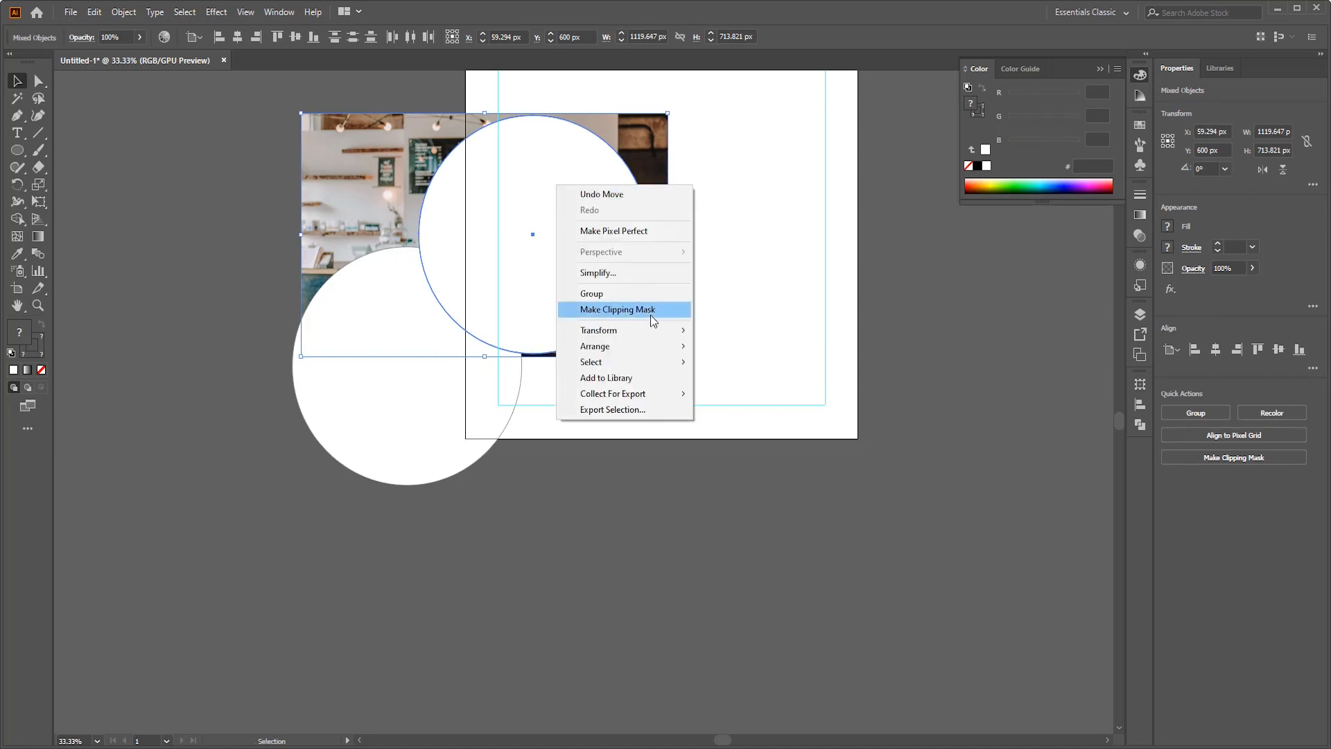
pyautogui.click(650, 311)
pyautogui.click(638, 274)
# - Enlarge the photo inside the clipping mask to about 1174 px wide and reposition it slightly within the circle
pyautogui.doubleClick(521, 257)
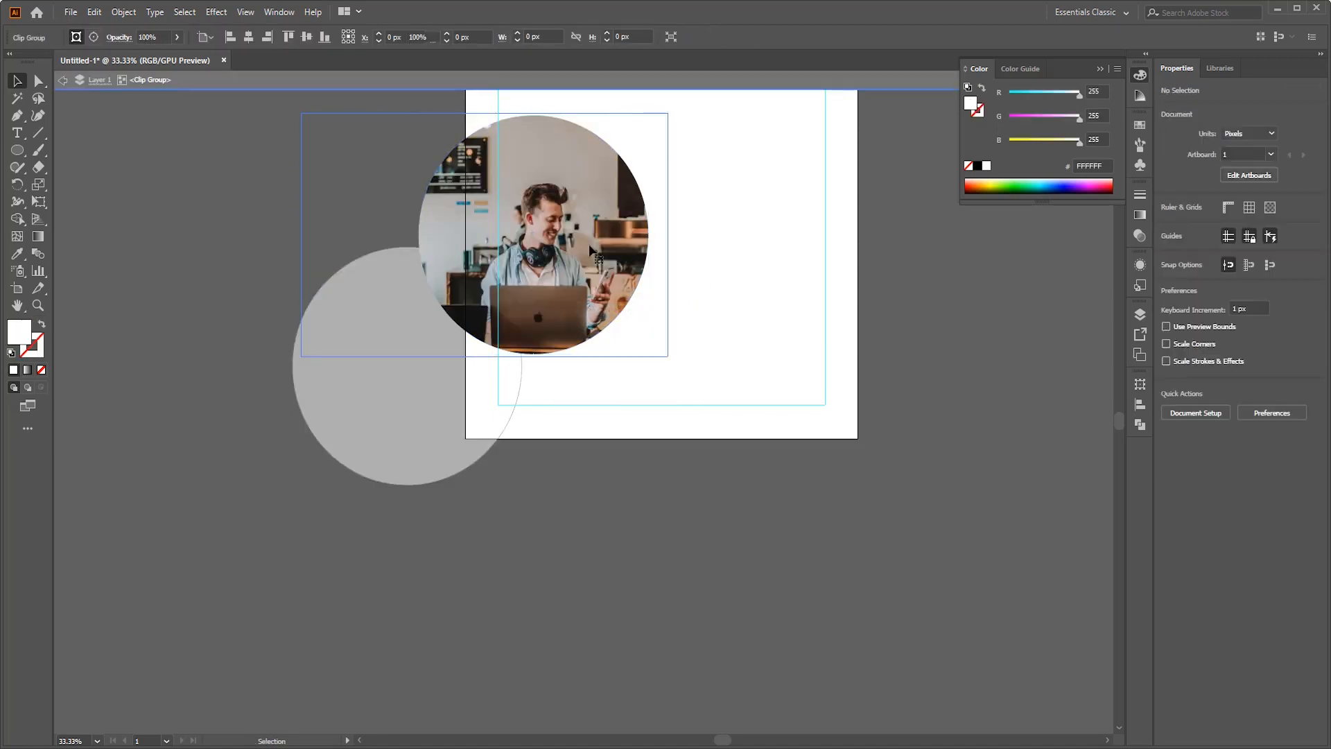
pyautogui.click(521, 257)
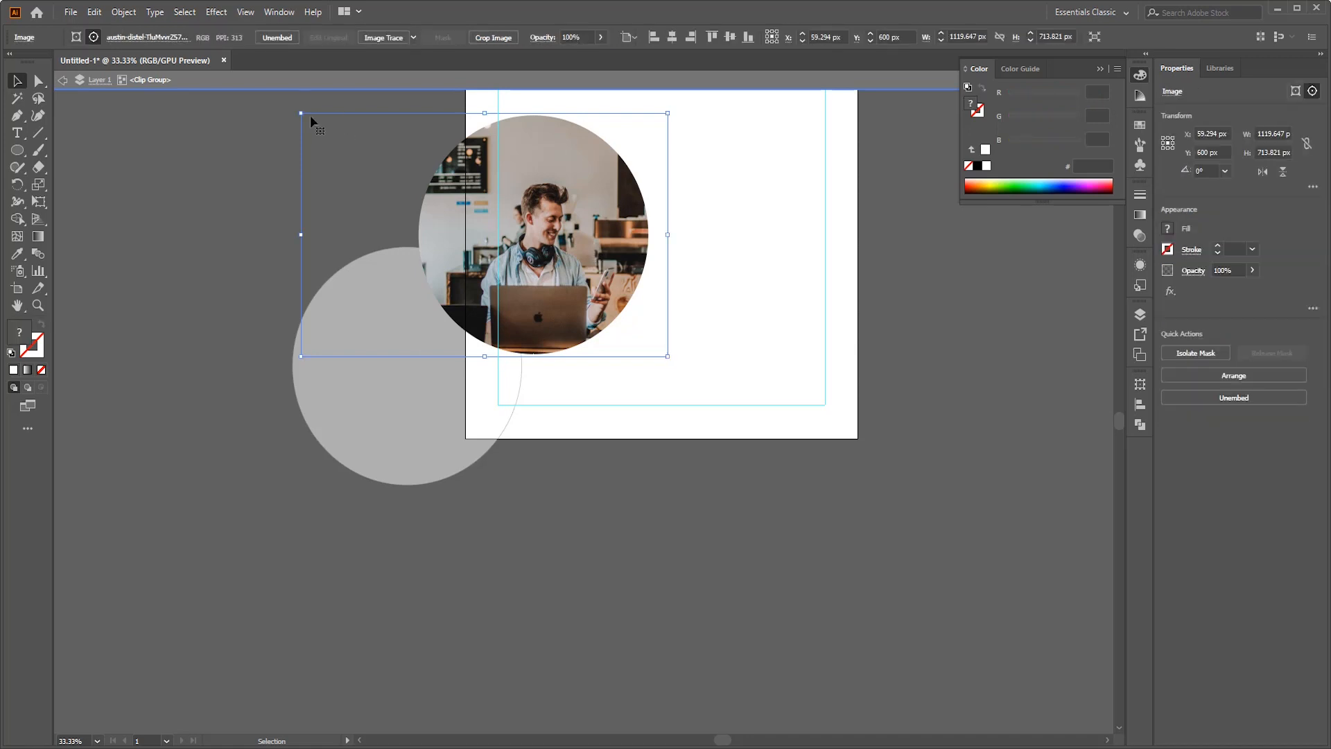
pyautogui.moveTo(299, 113); pyautogui.dragTo(284, 100)
pyautogui.scroll(2, 284, 100)
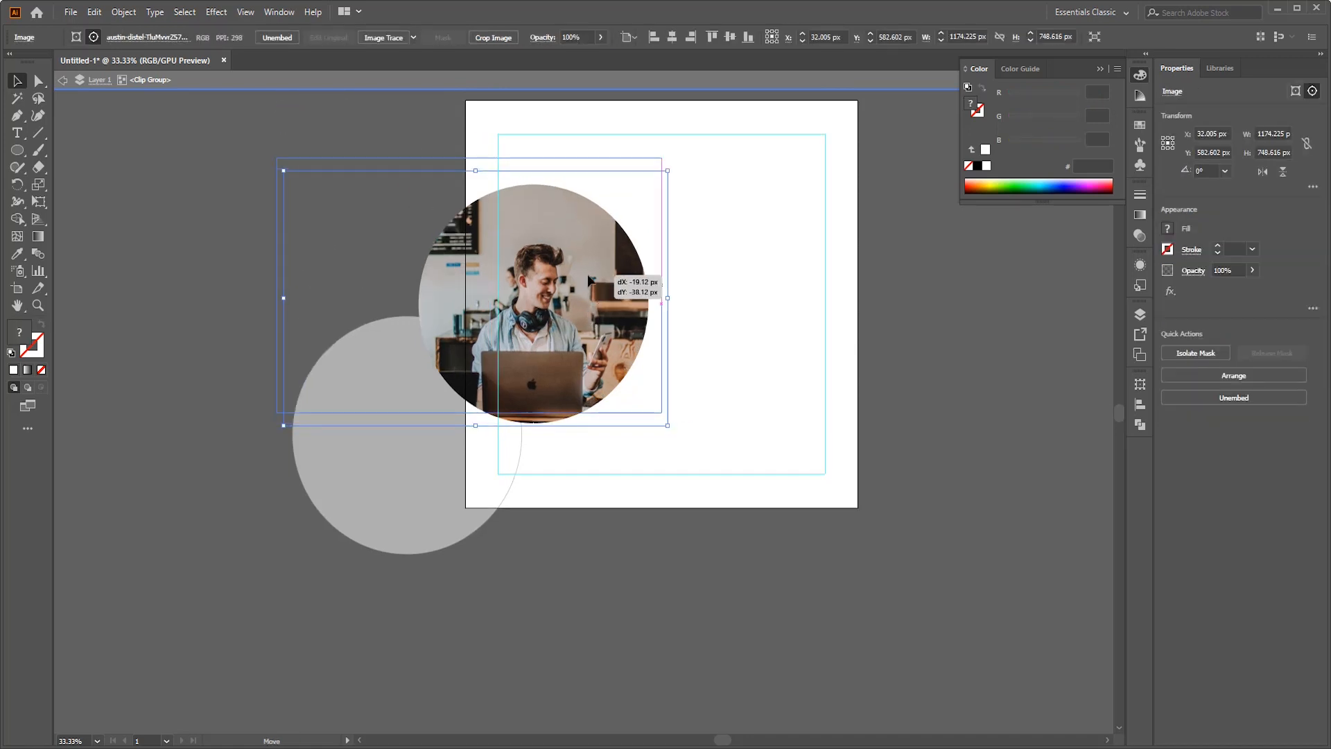
pyautogui.doubleClick(832, 279)
pyautogui.scroll(1, 546, 237)
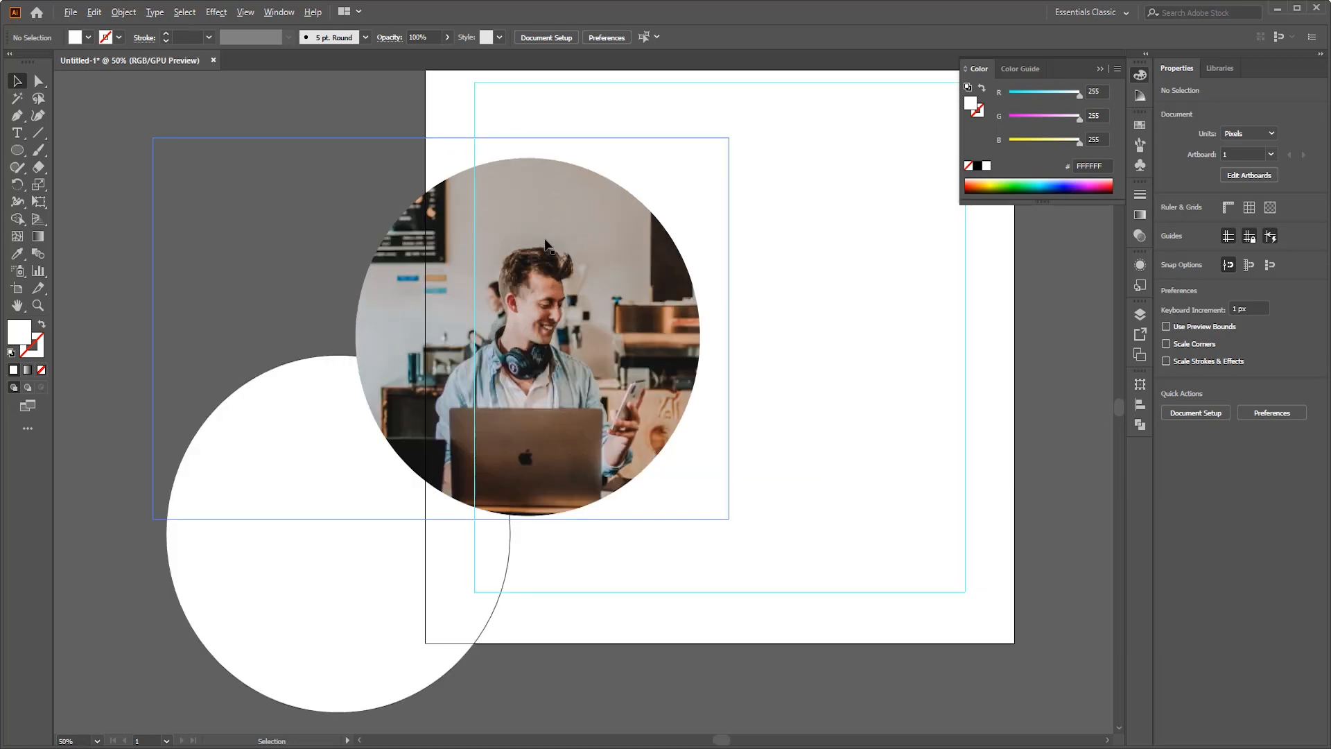
# - Enlarge the clipped photo slightly, and centre the white circle behind it at about 793 px wide
pyautogui.click(618, 298)
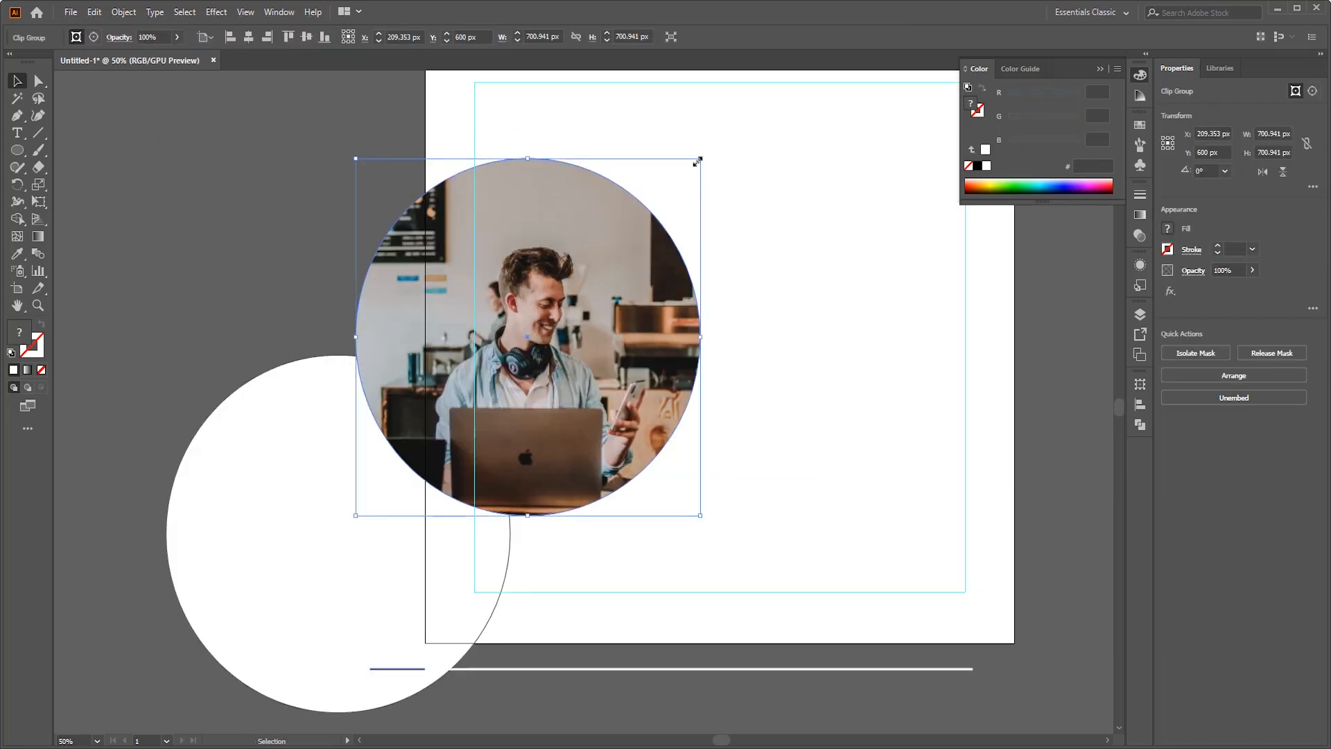
pyautogui.moveTo(699, 159); pyautogui.dragTo(714, 154)
pyautogui.moveTo(366, 527); pyautogui.dragTo(558, 326)
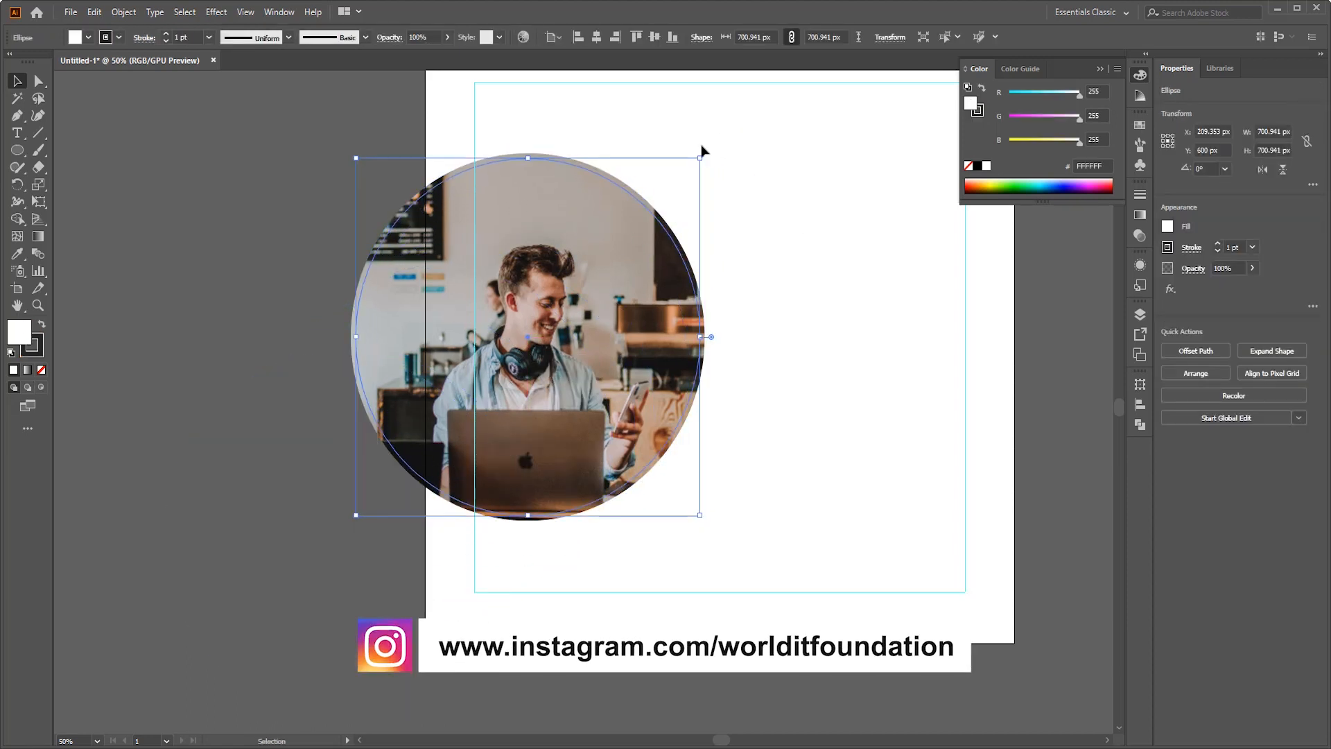
pyautogui.moveTo(700, 158); pyautogui.dragTo(735, 134)
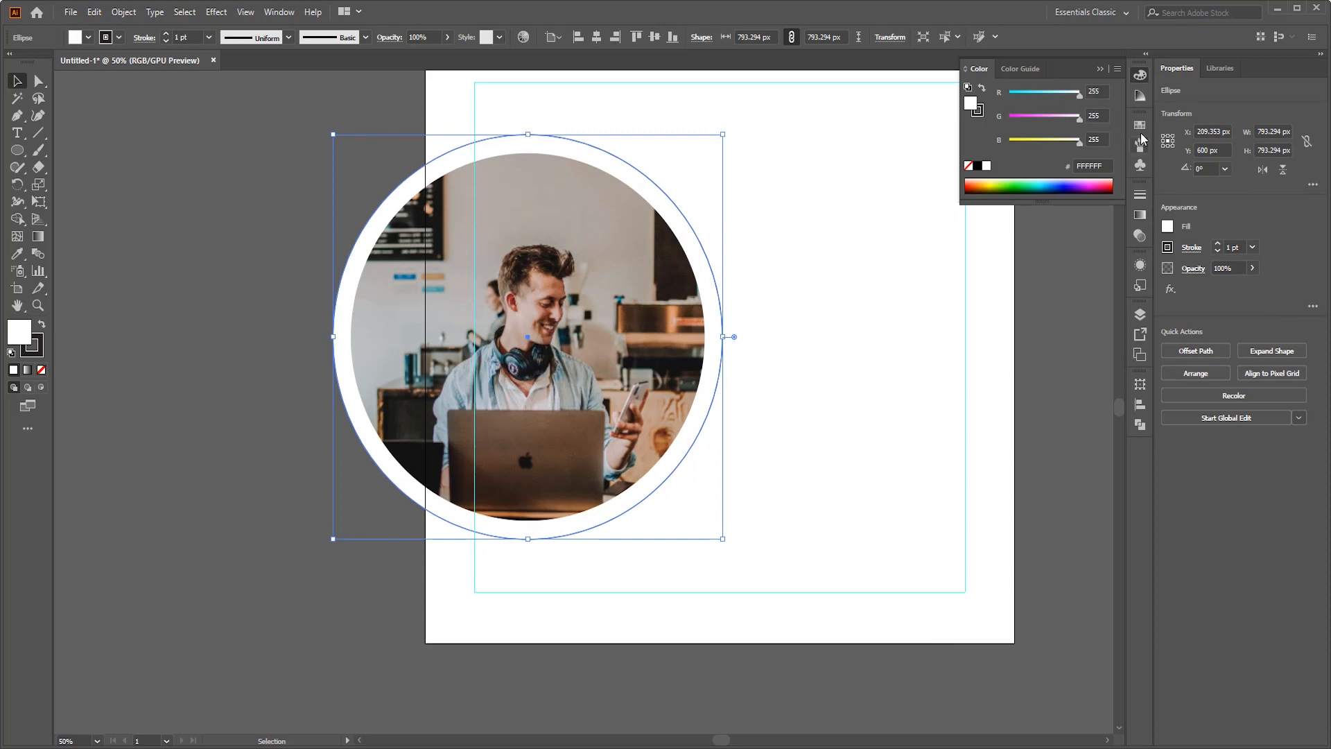
# - Fill the circle behind the photo with yellow and remove its stroke
pyautogui.click(1140, 127)
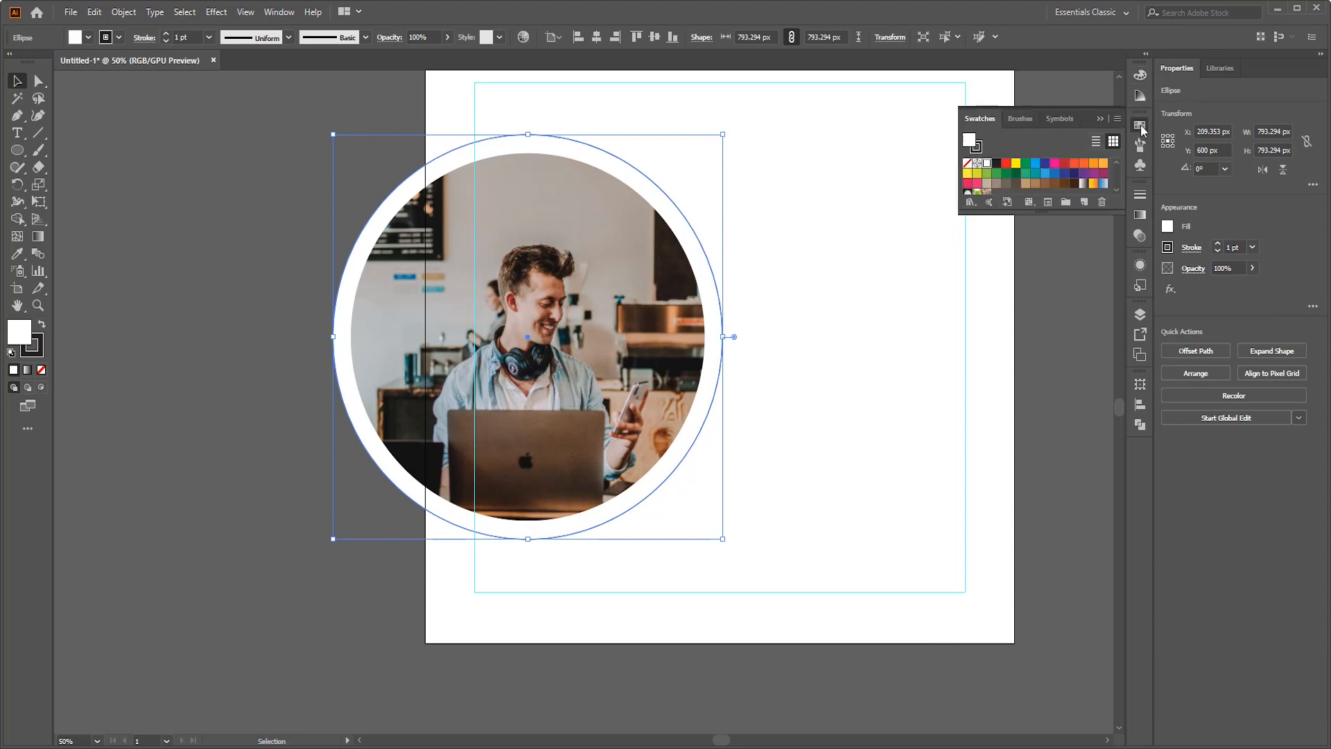
pyautogui.click(1016, 164)
pyautogui.click(896, 345)
pyautogui.hotkey('ctrl', '1')
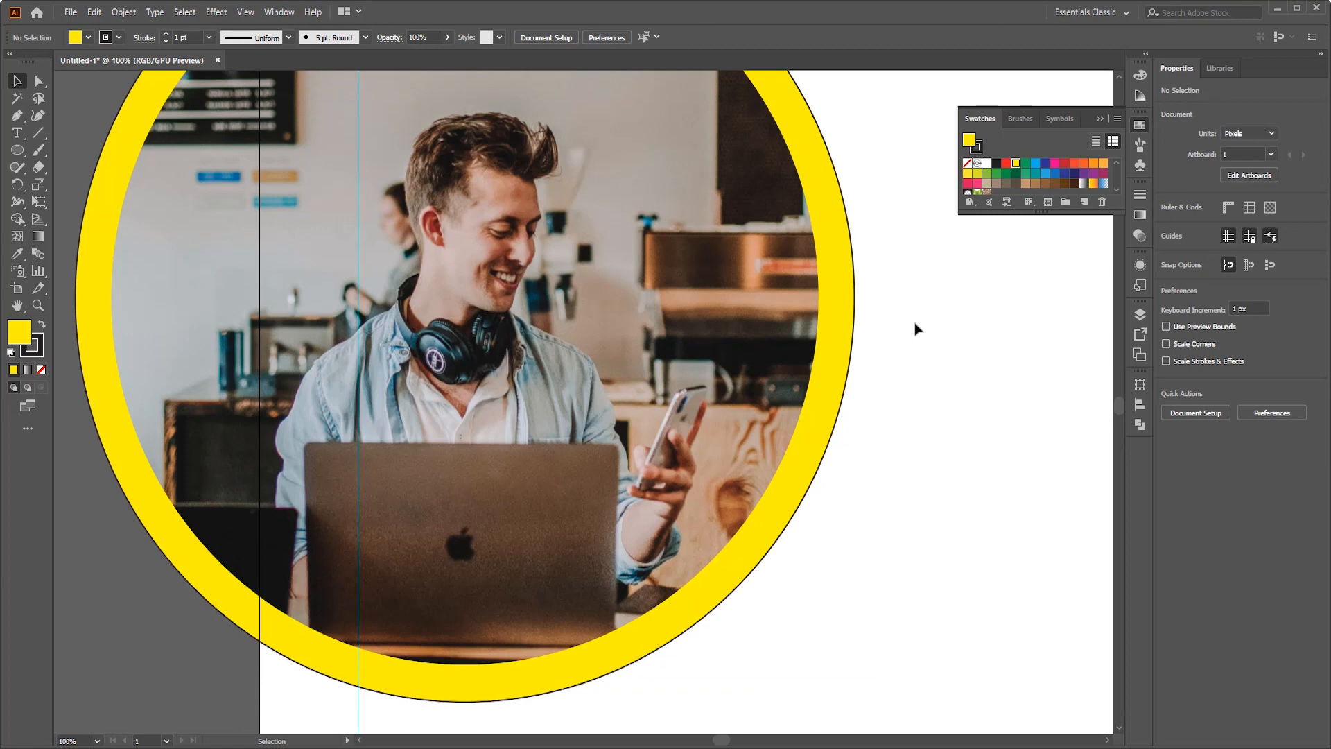
pyautogui.click(835, 293)
pyautogui.click(34, 354)
pyautogui.click(41, 370)
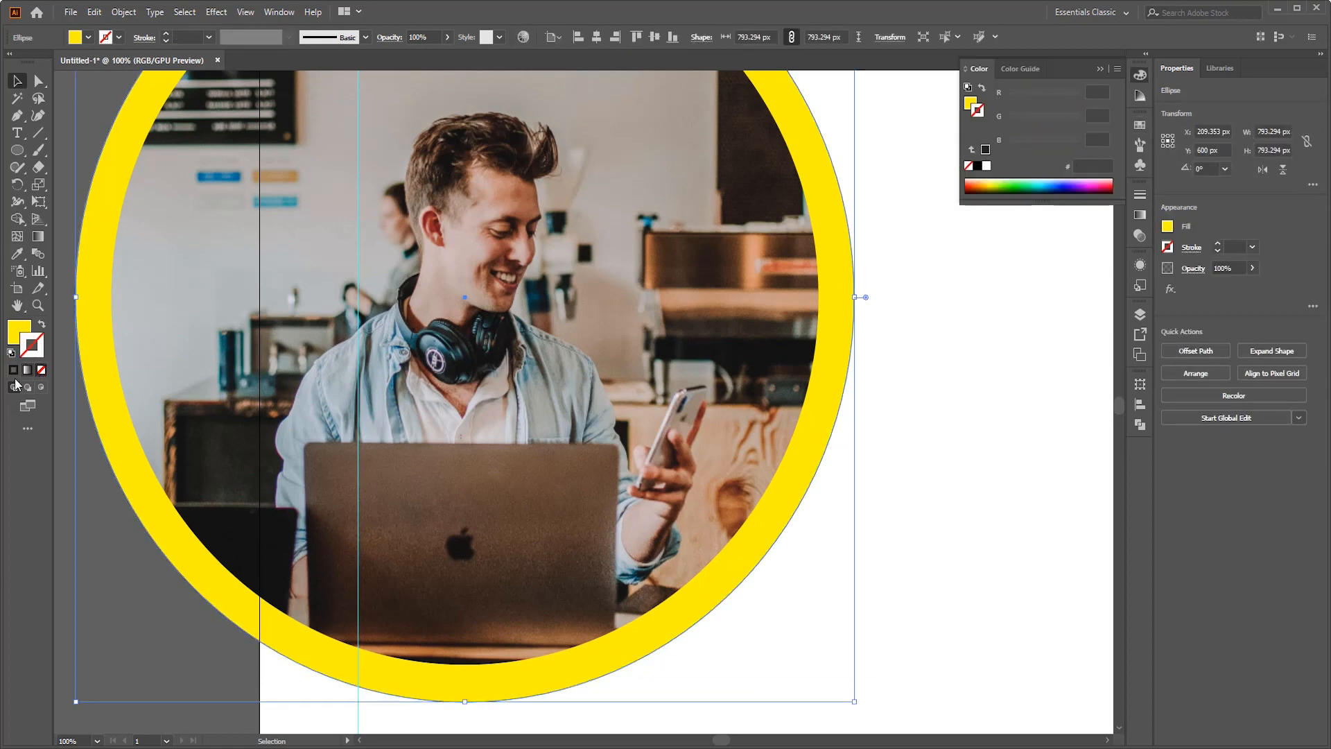
pyautogui.click(94, 526)
# - Duplicate the yellow circle in place, scale the copy to about 718 px to match the photo's edge, and bring it to the front
pyautogui.scroll(-1, 138, 498)
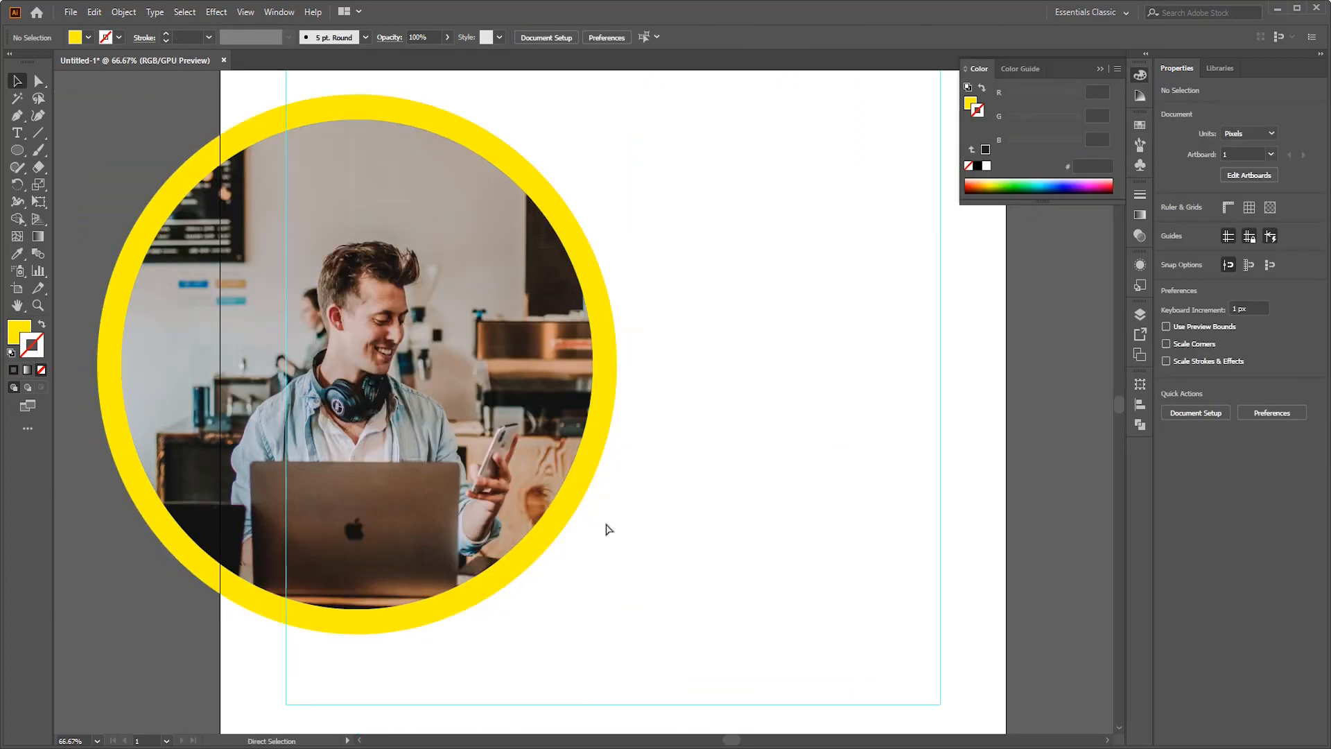
pyautogui.hscroll(-3, 693, 545)
pyautogui.click(721, 497)
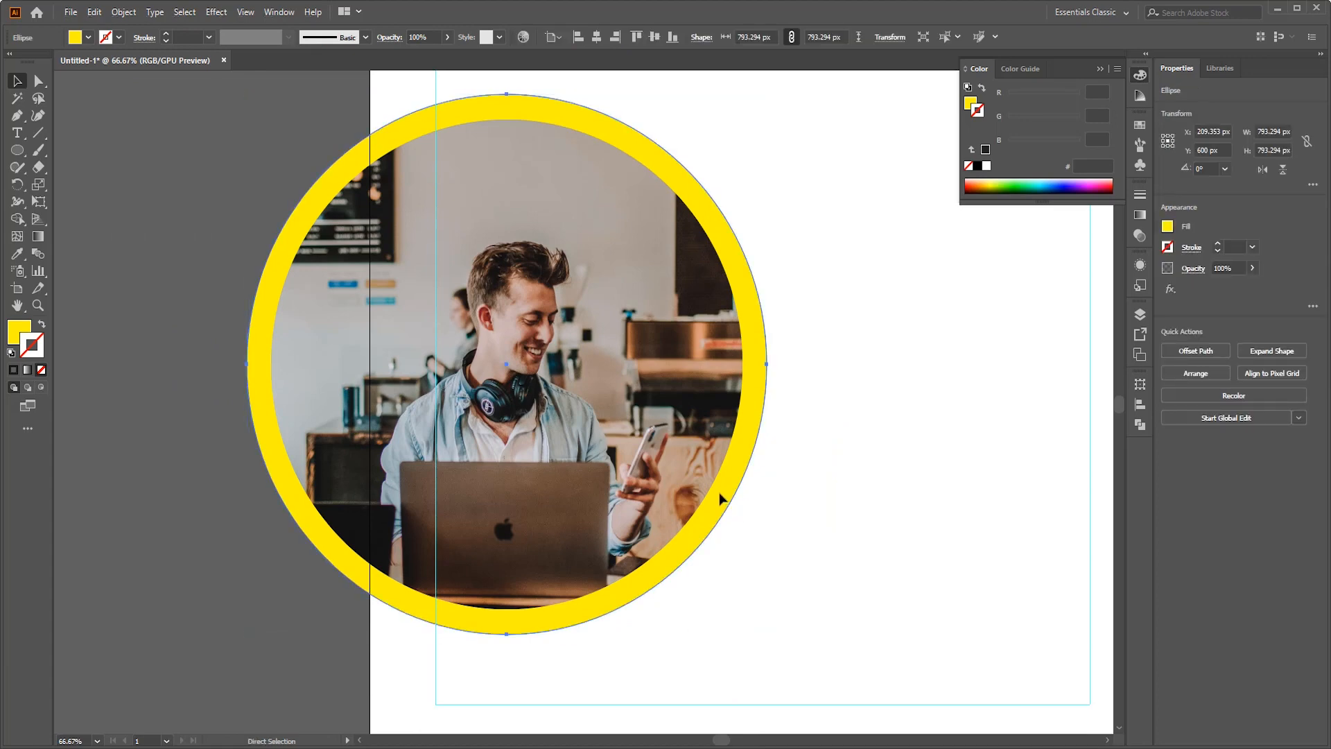
pyautogui.hotkey('ctrl', 'c')
pyautogui.press('ctrl')
pyautogui.hotkey('ctrl', 'f')
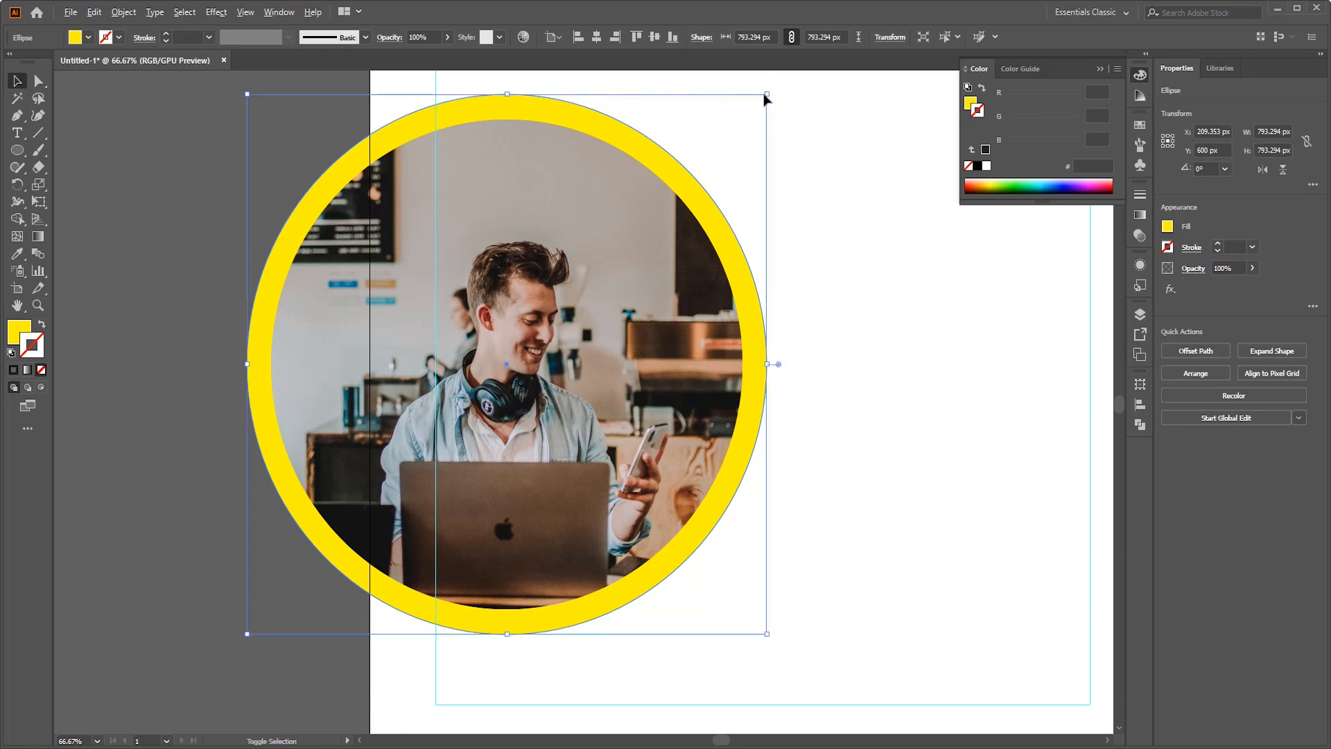
pyautogui.moveTo(764, 99); pyautogui.dragTo(745, 121)
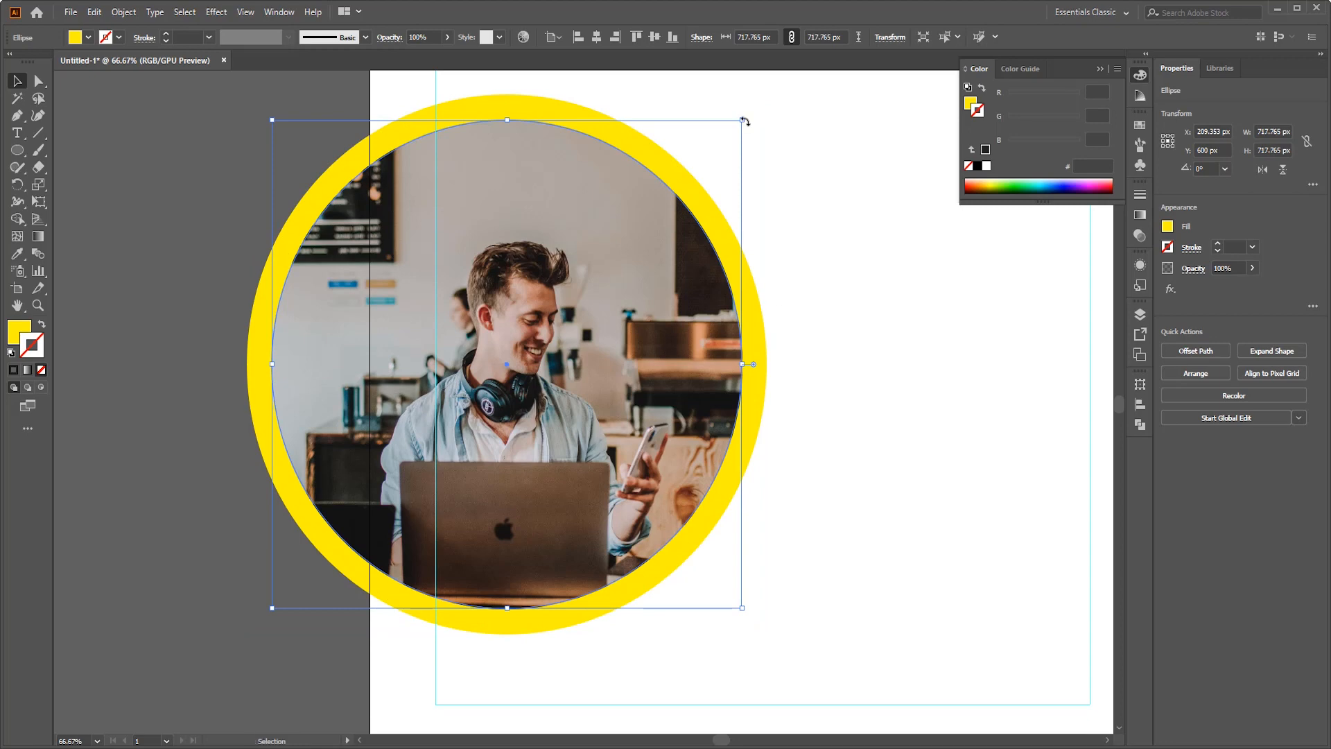
pyautogui.press('ctrl')
pyautogui.hotkey('ctrl', 'shift', ']')
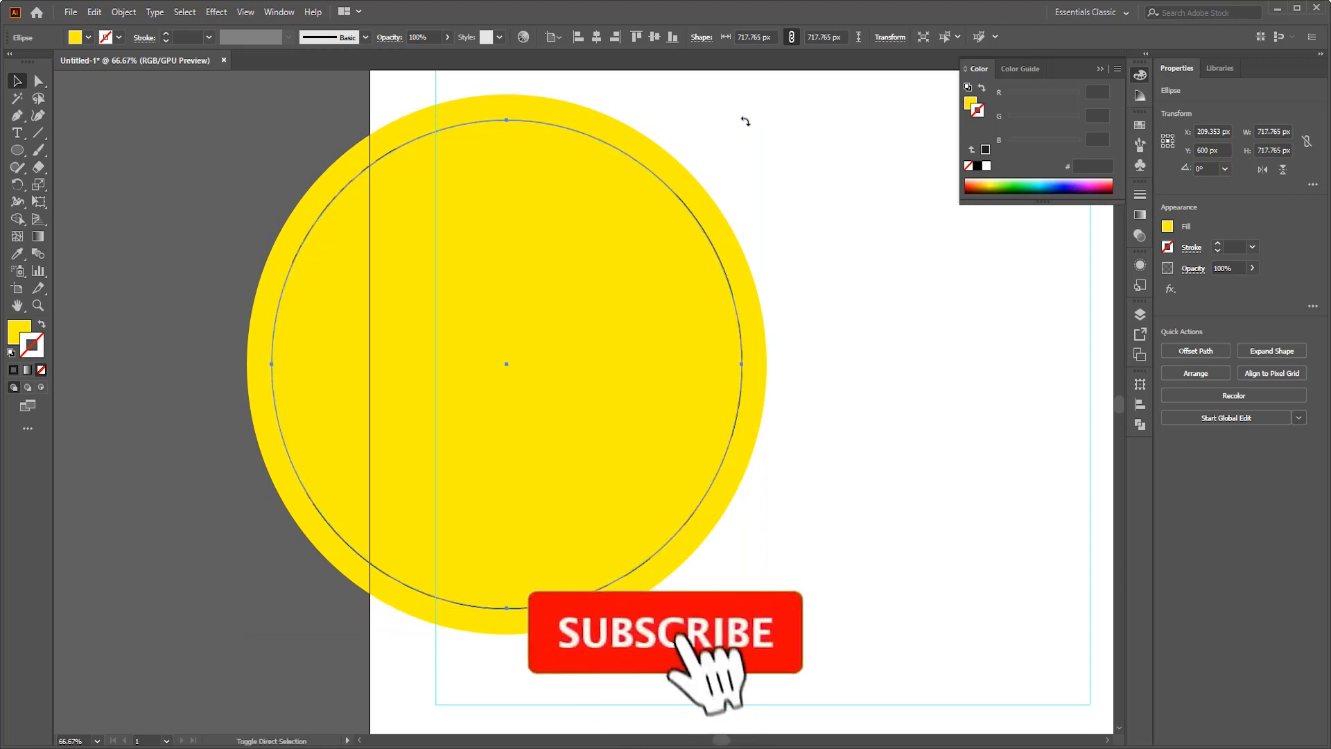
# - Duplicate the front yellow circle in place at about 629 px wide and exclude it from the larger one to form a ring
pyautogui.press('a')
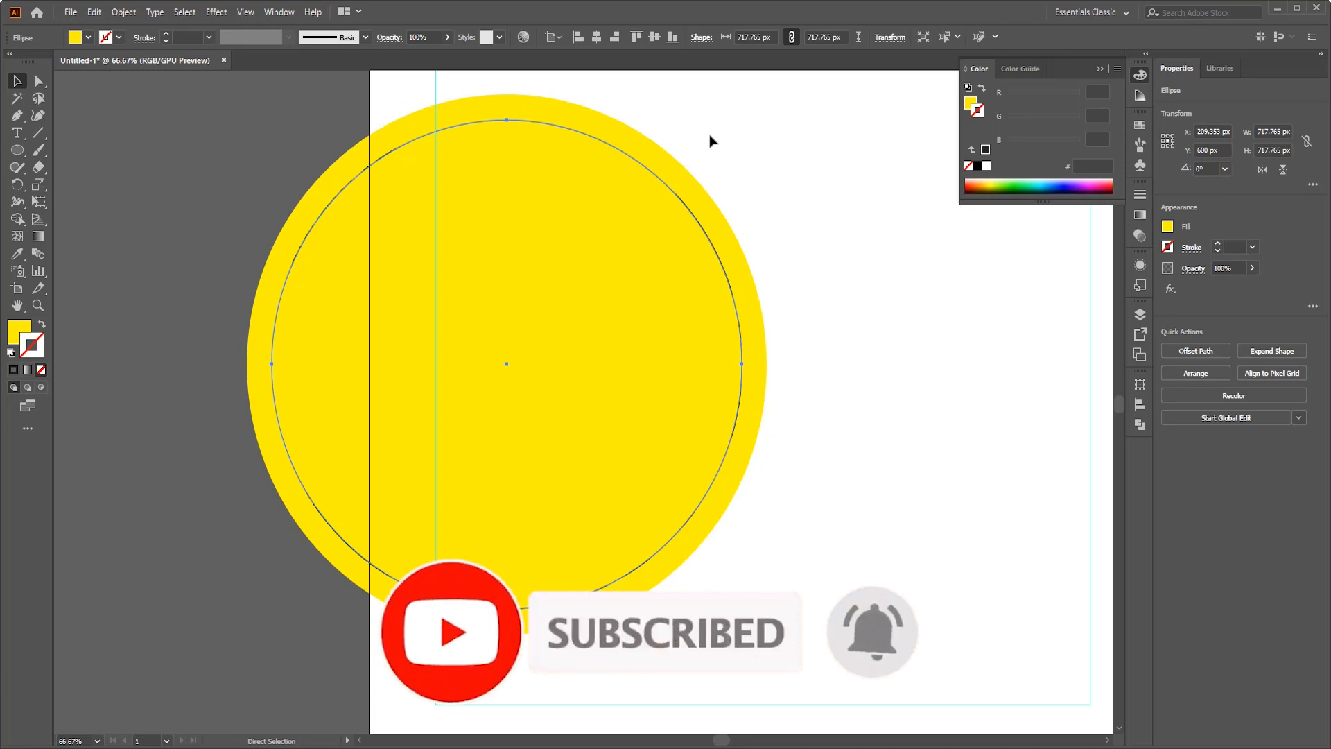
pyautogui.press('v')
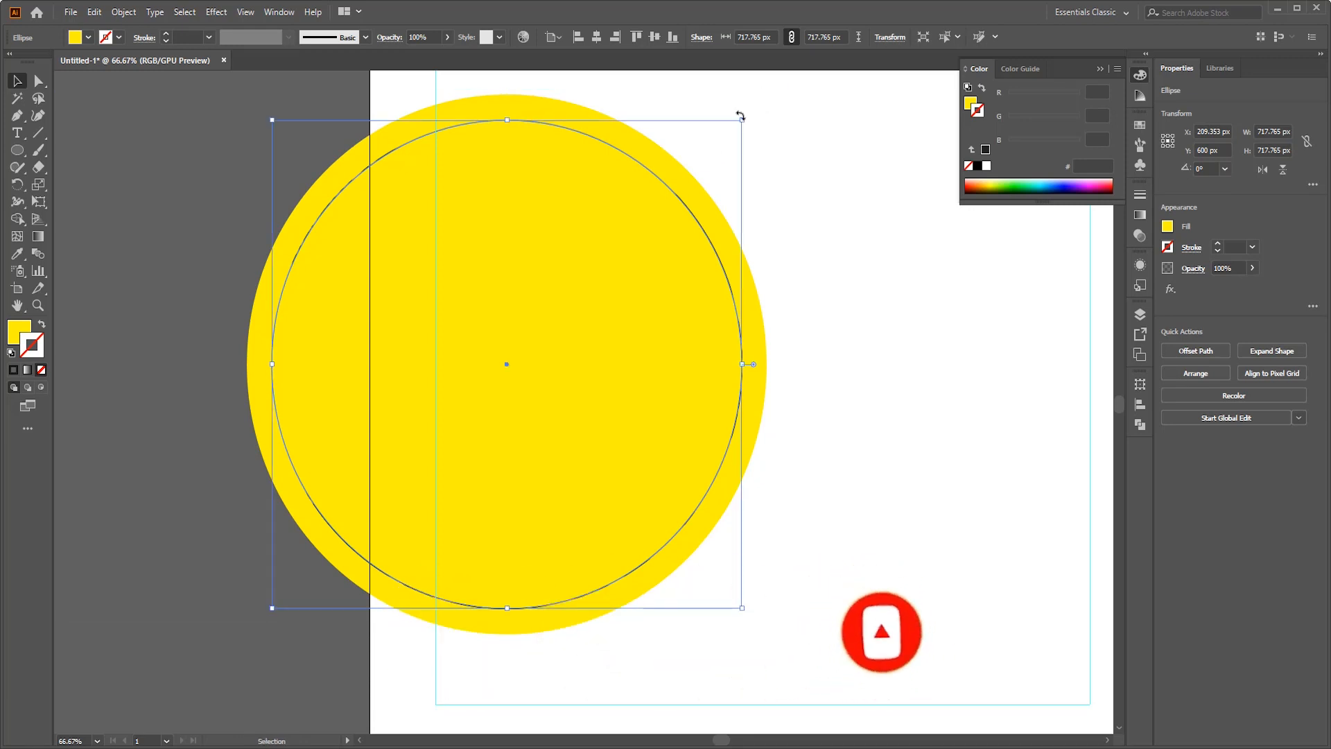
pyautogui.moveTo(743, 119); pyautogui.dragTo(714, 149)
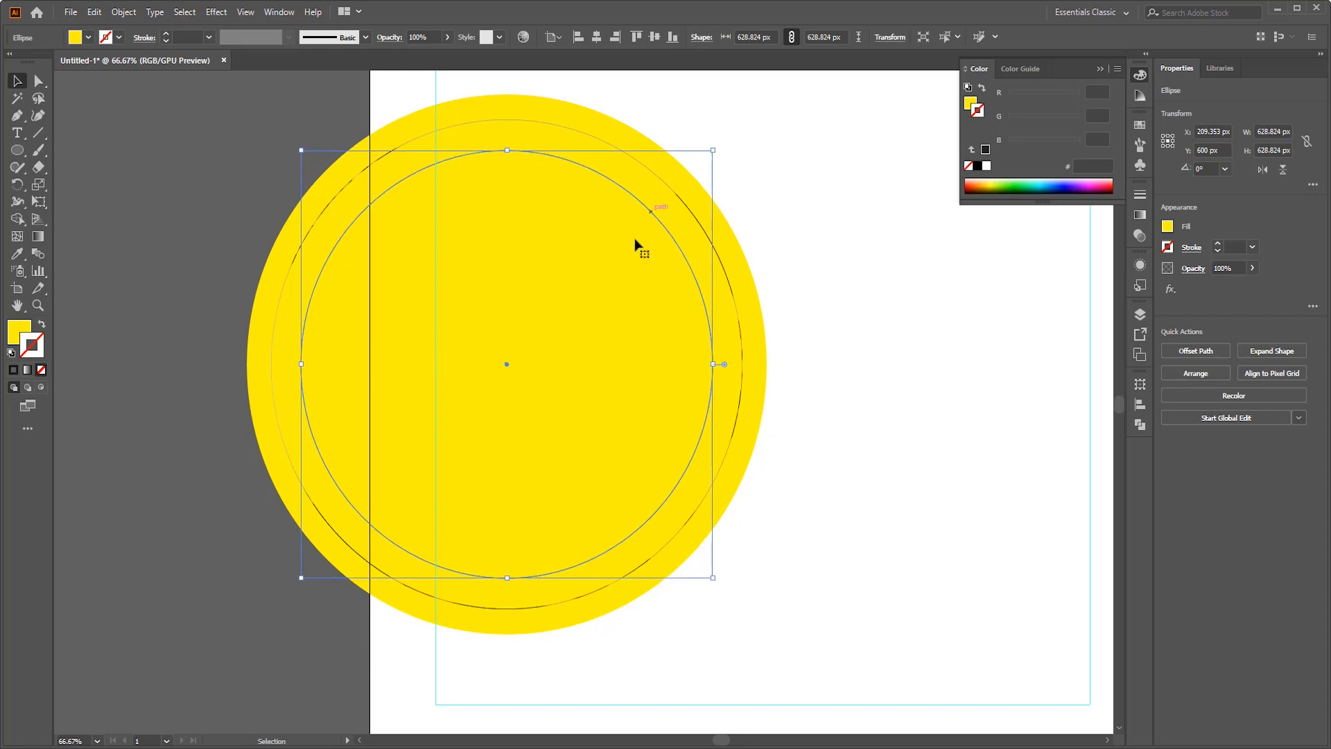
pyautogui.keyDown('shift'); pyautogui.click(676, 204); pyautogui.keyUp('shift')
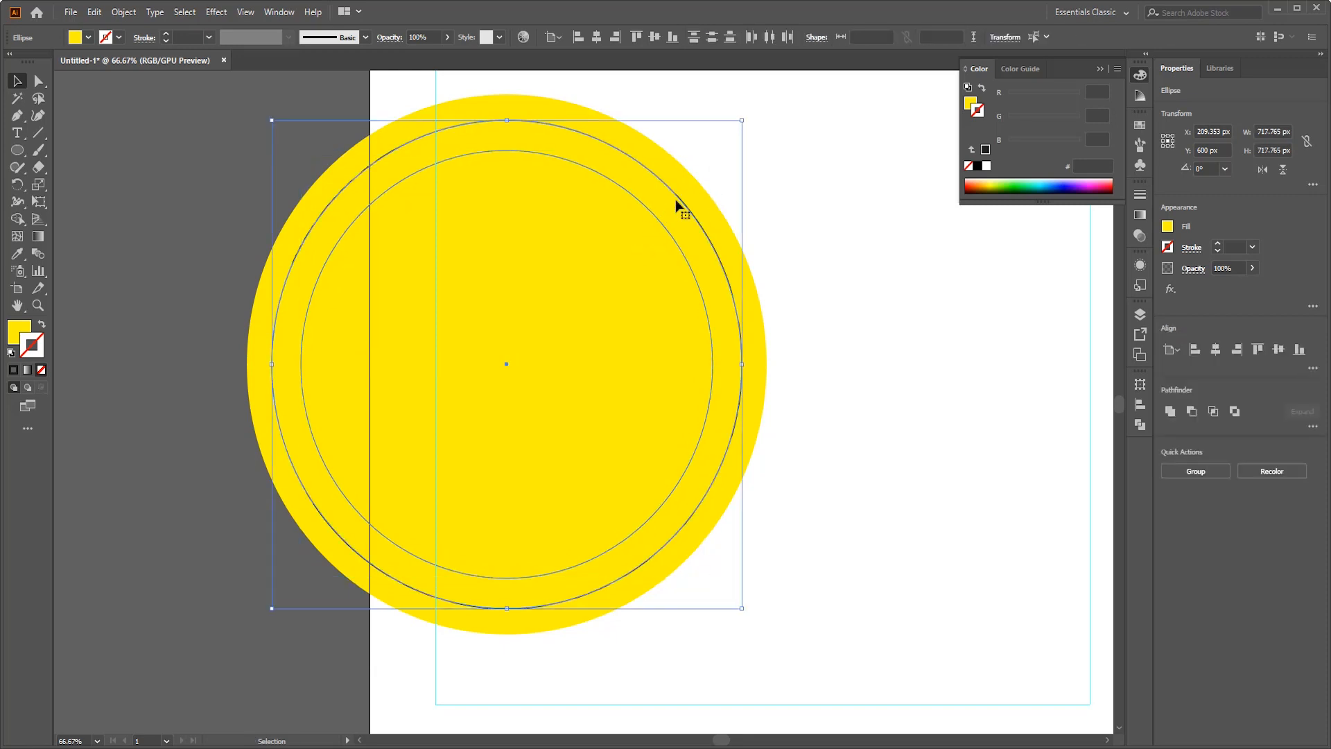
pyautogui.click(1234, 411)
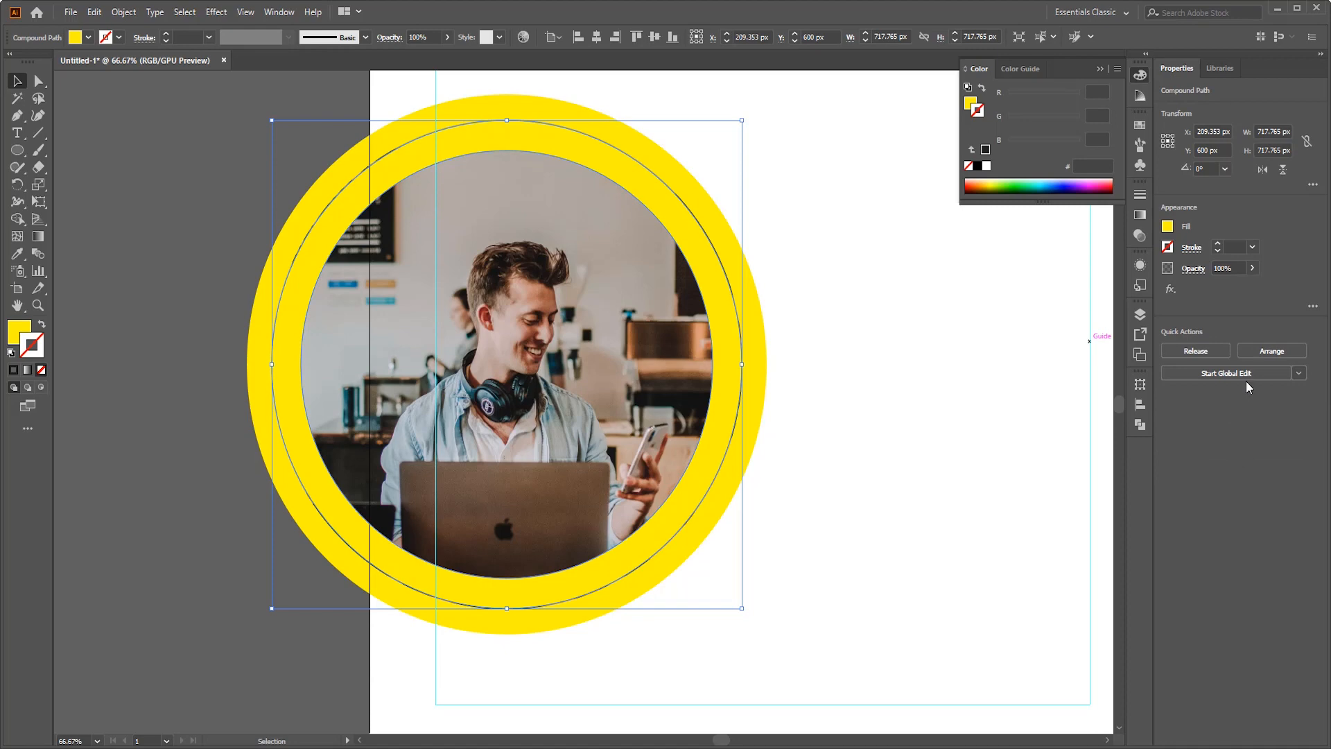
pyautogui.click(814, 131)
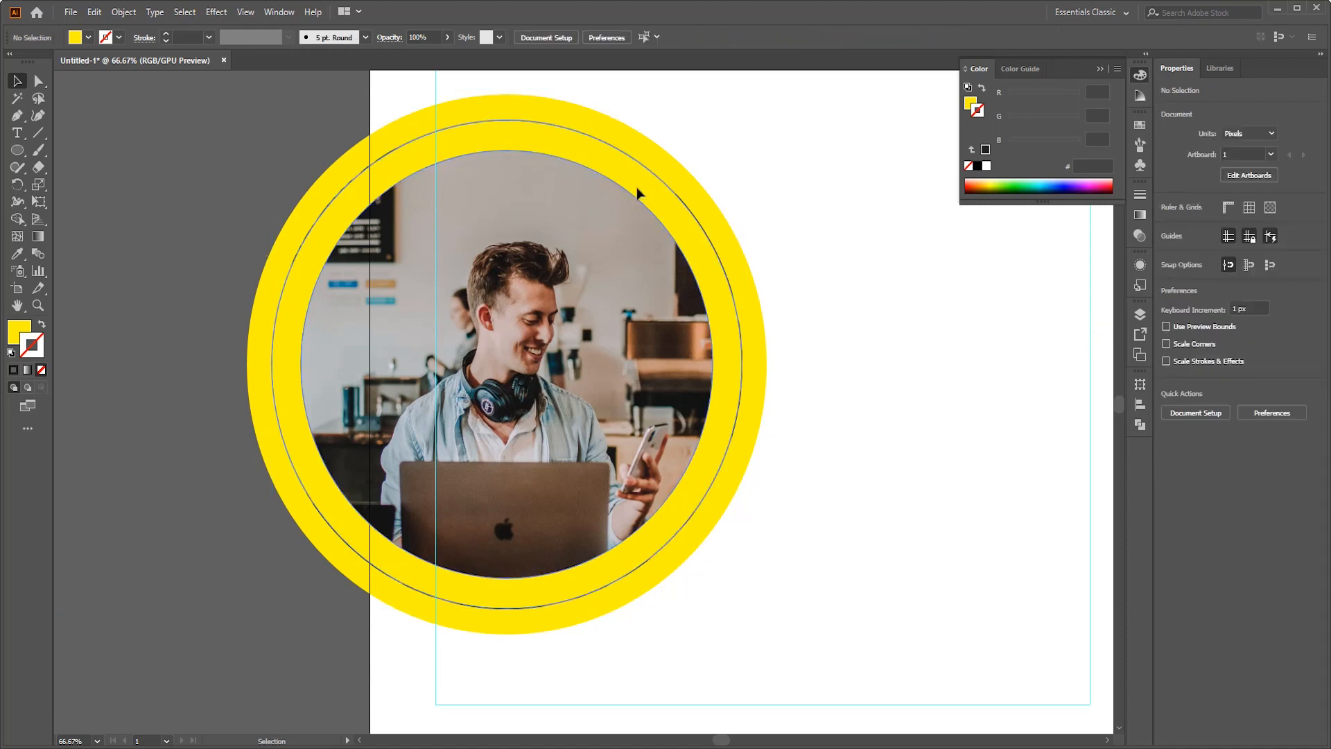
# - Set the opacity of the yellow ring over the photo to 30%
pyautogui.click(638, 192)
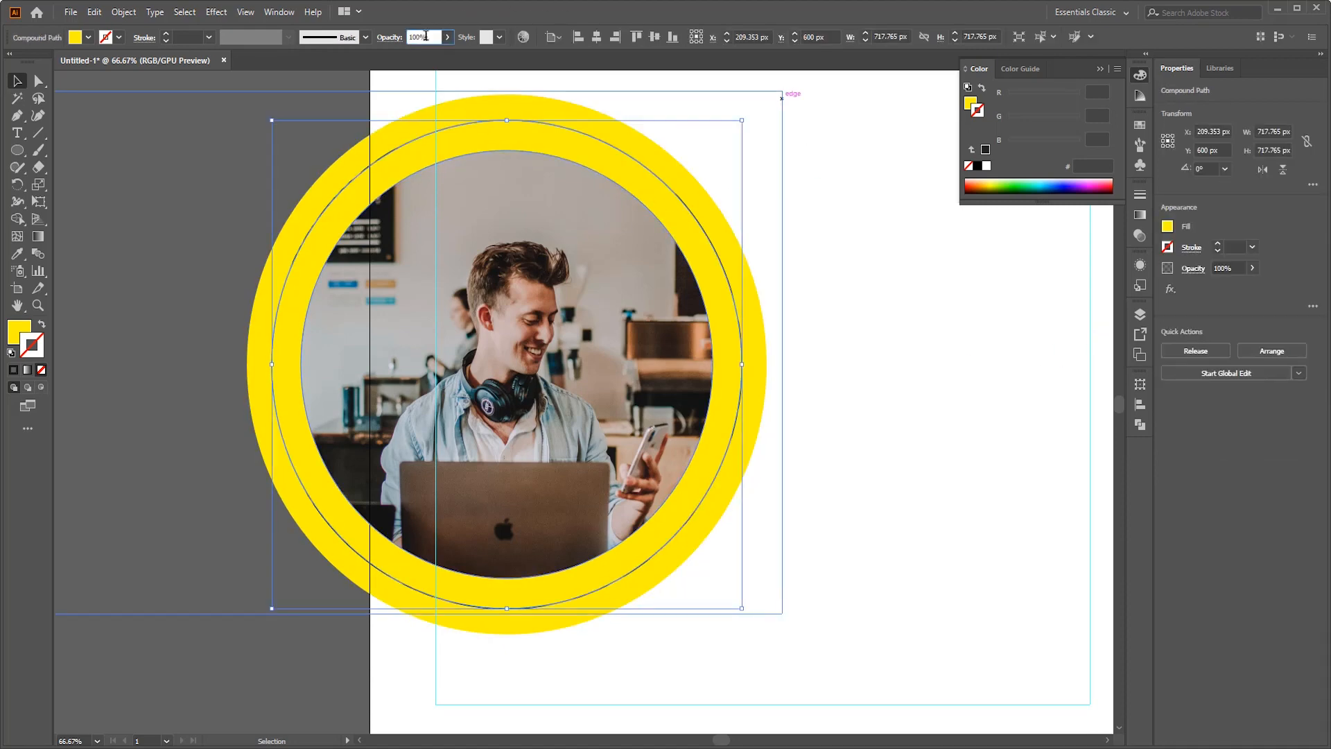
pyautogui.write('50')
pyautogui.press('Return')
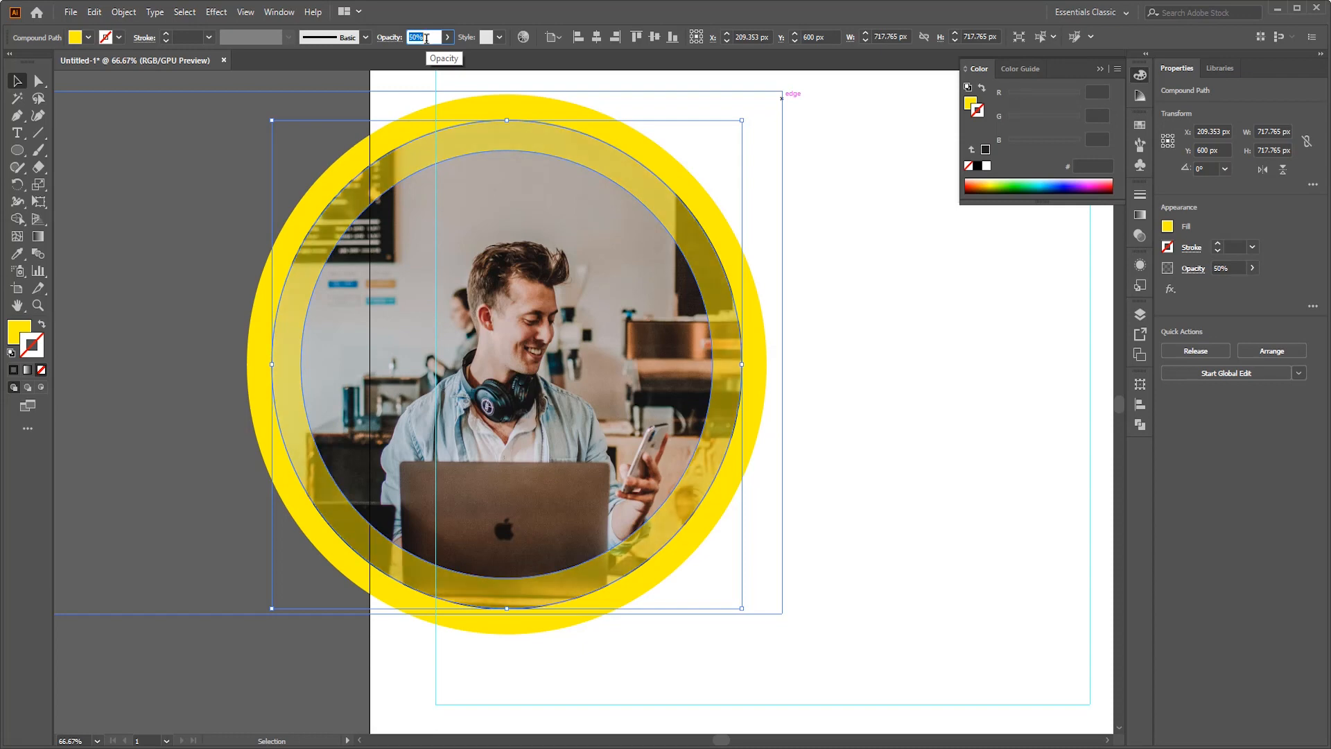
pyautogui.write('30')
pyautogui.press('Return')
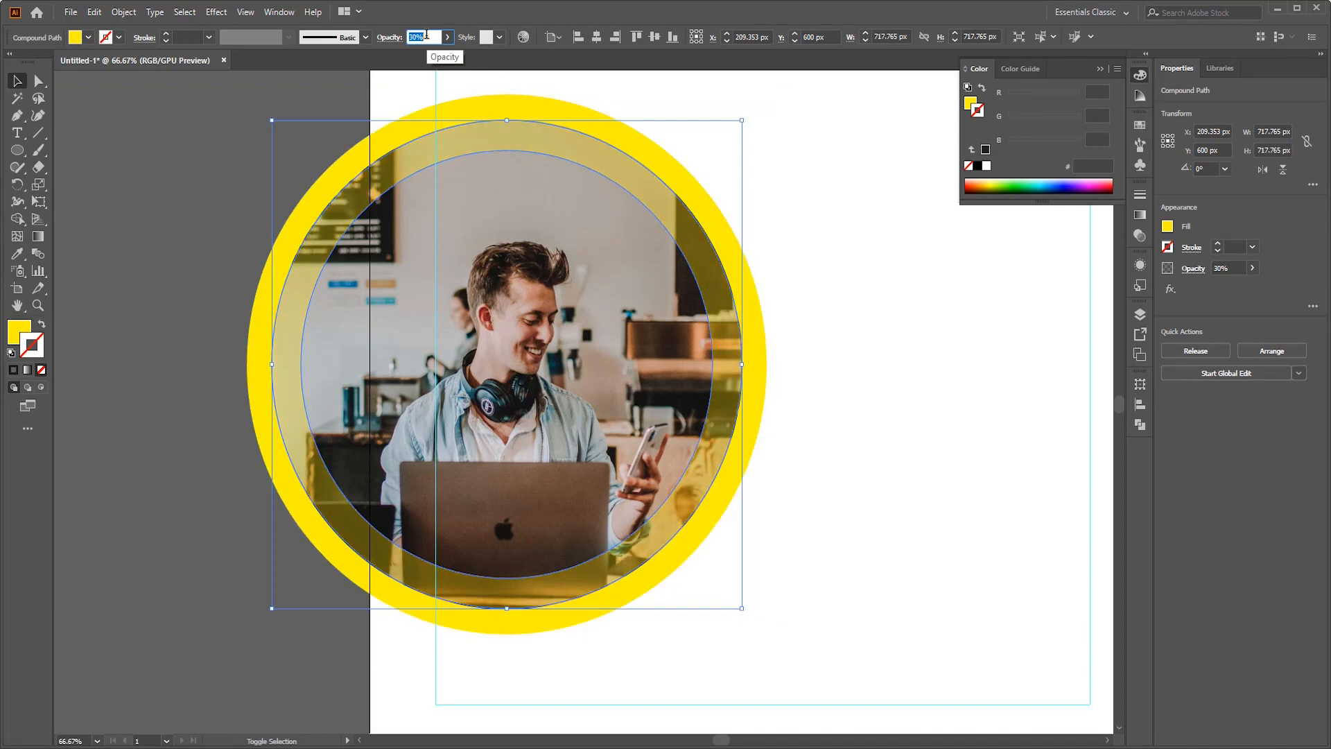
pyautogui.click(894, 300)
# - Change the outer circle's fill to orange, hex FFB400, by lowering its green value to 180
pyautogui.scroll(1, 808, 419)
pyautogui.scroll(1, 730, 396)
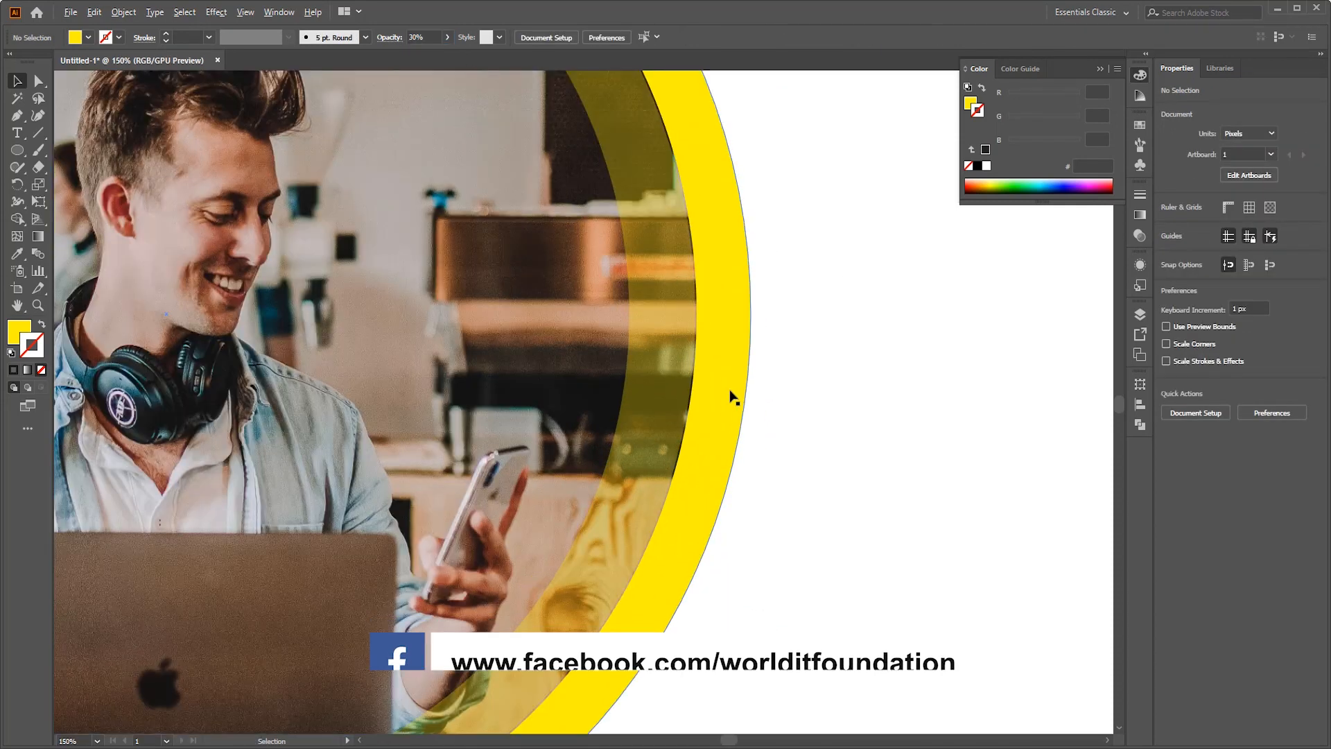
pyautogui.scroll(-2, 769, 365)
pyautogui.scroll(1, 797, 312)
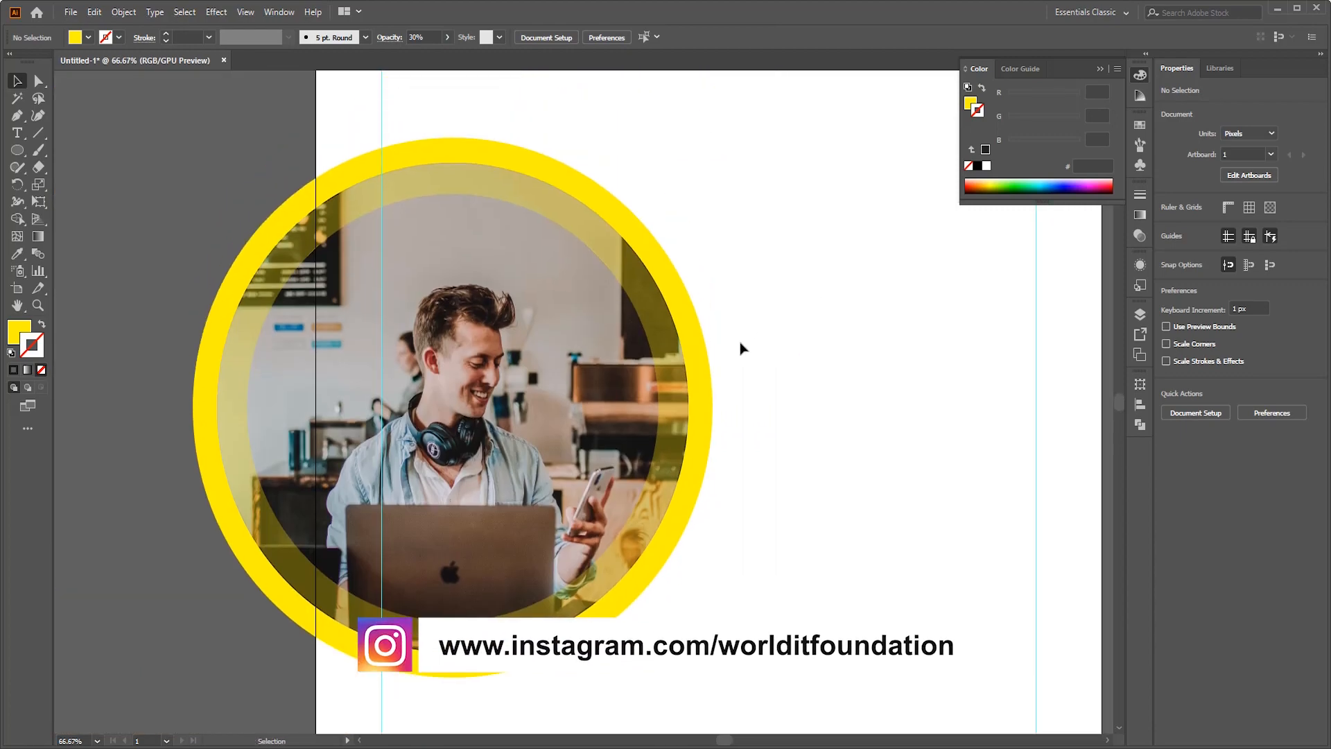
pyautogui.click(704, 356)
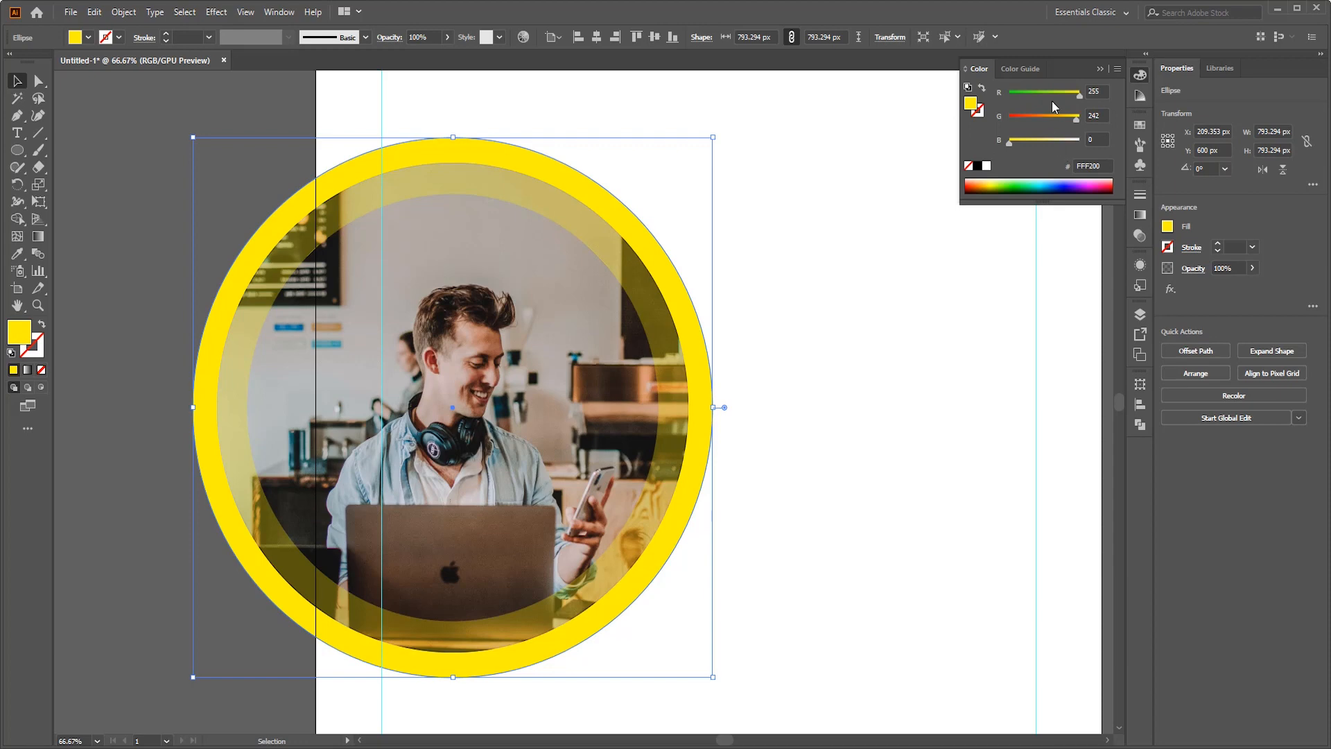
pyautogui.moveTo(1076, 121); pyautogui.dragTo(1058, 128)
pyautogui.click(867, 353)
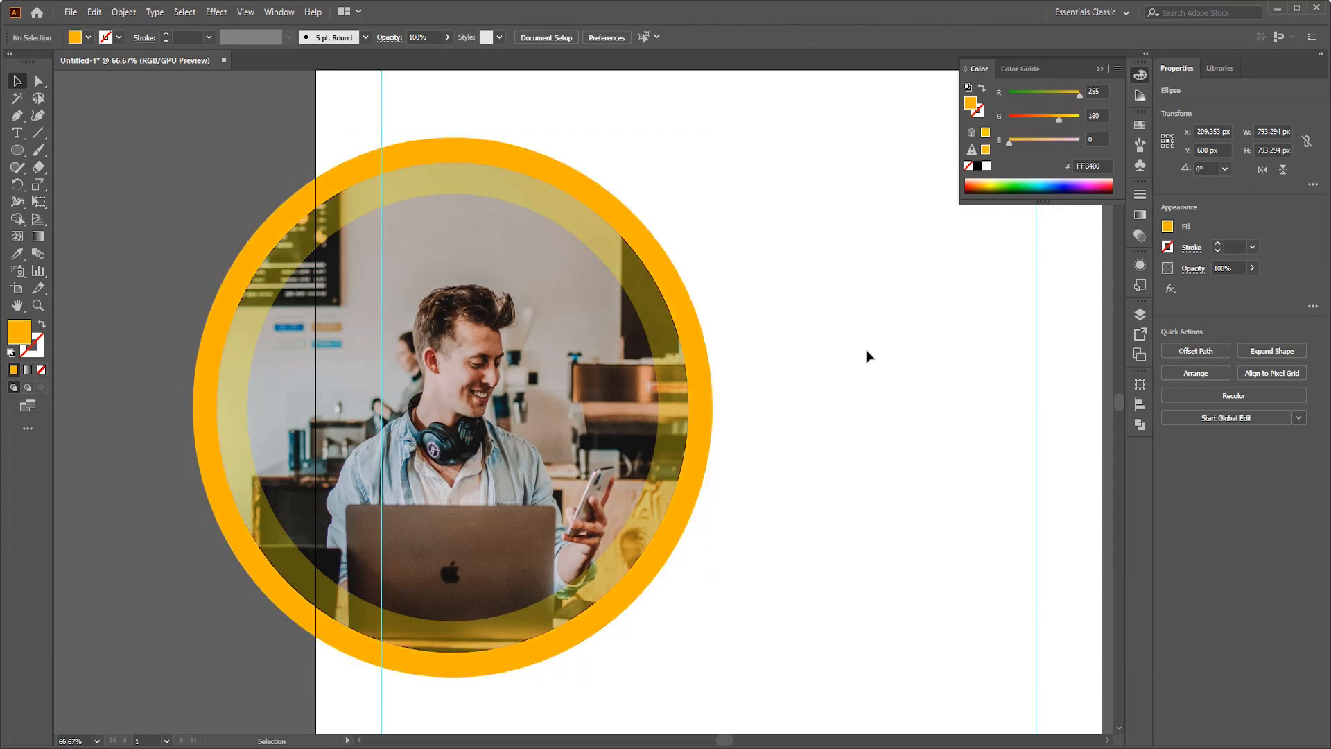
# - Enlarge the orange circle slightly from its centre to widen the border around the photo
pyautogui.click(695, 386)
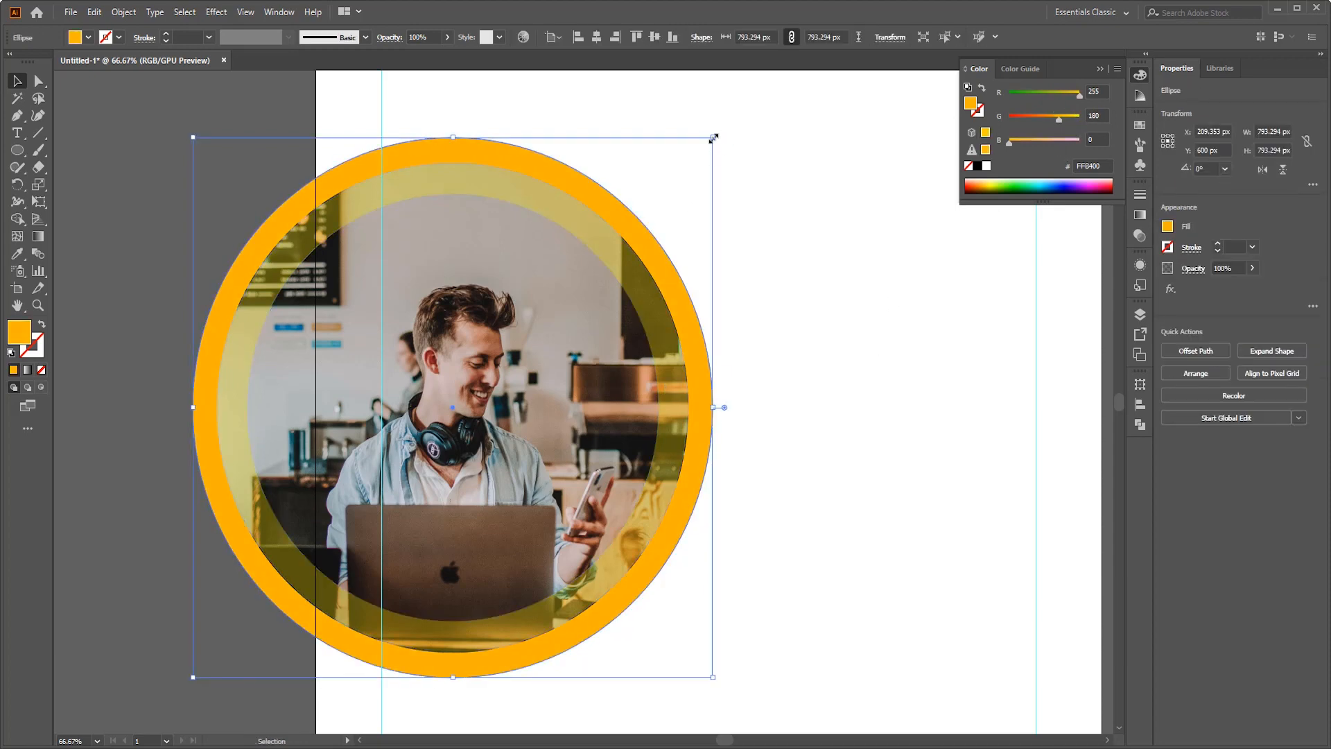
pyautogui.moveTo(713, 138); pyautogui.dragTo(717, 135)
pyautogui.click(859, 270)
# - Add the text SOCIAL, MEDIA, MANAGEMENT on three lines in the empty area beside the photo
pyautogui.scroll(1, 832, 267)
pyautogui.hscroll(3, 783, 260)
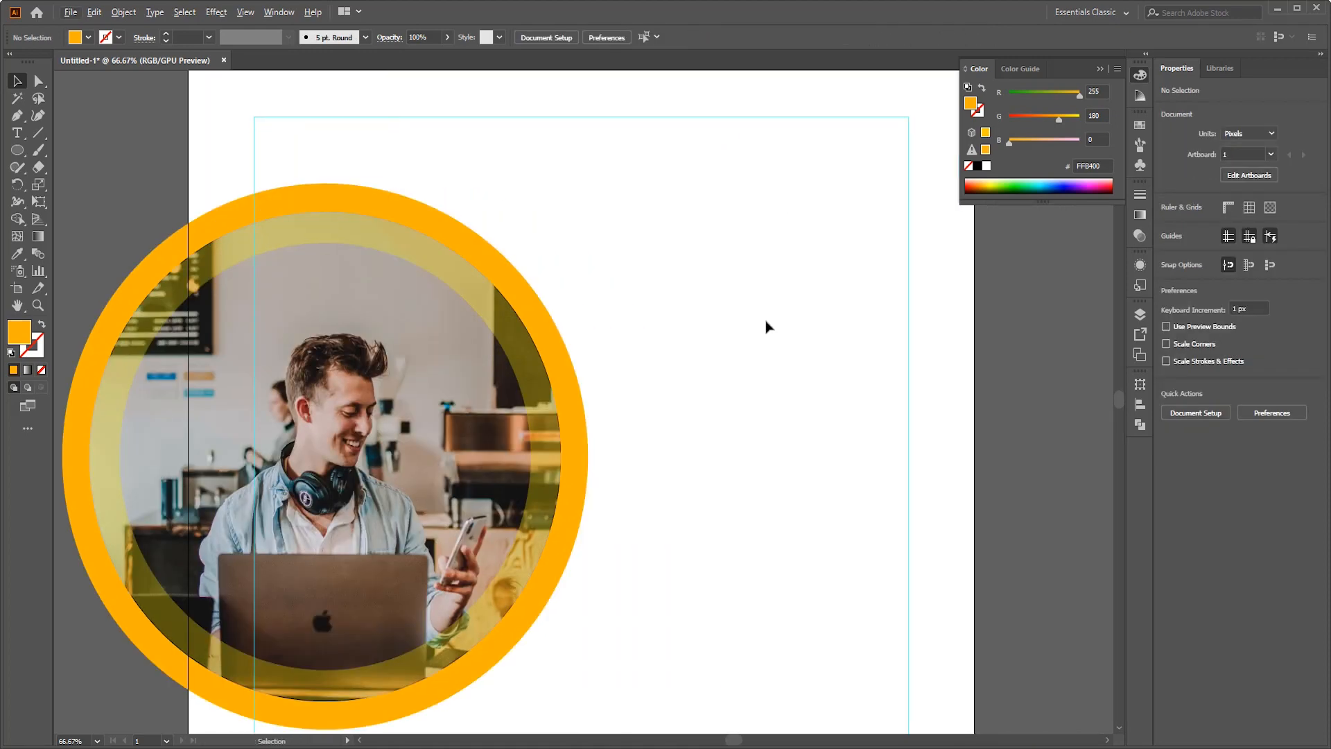
pyautogui.scroll(-1, 766, 326)
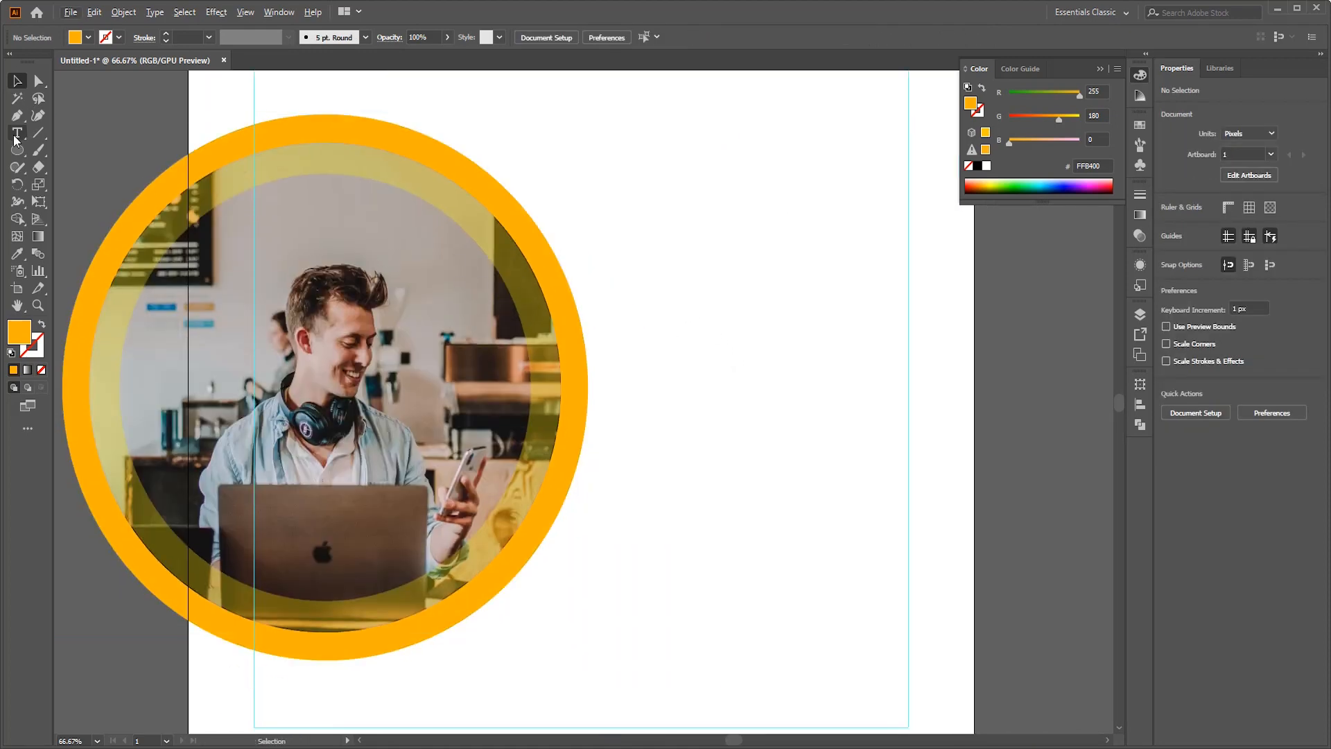
pyautogui.click(688, 224)
pyautogui.write('SOCIAL')
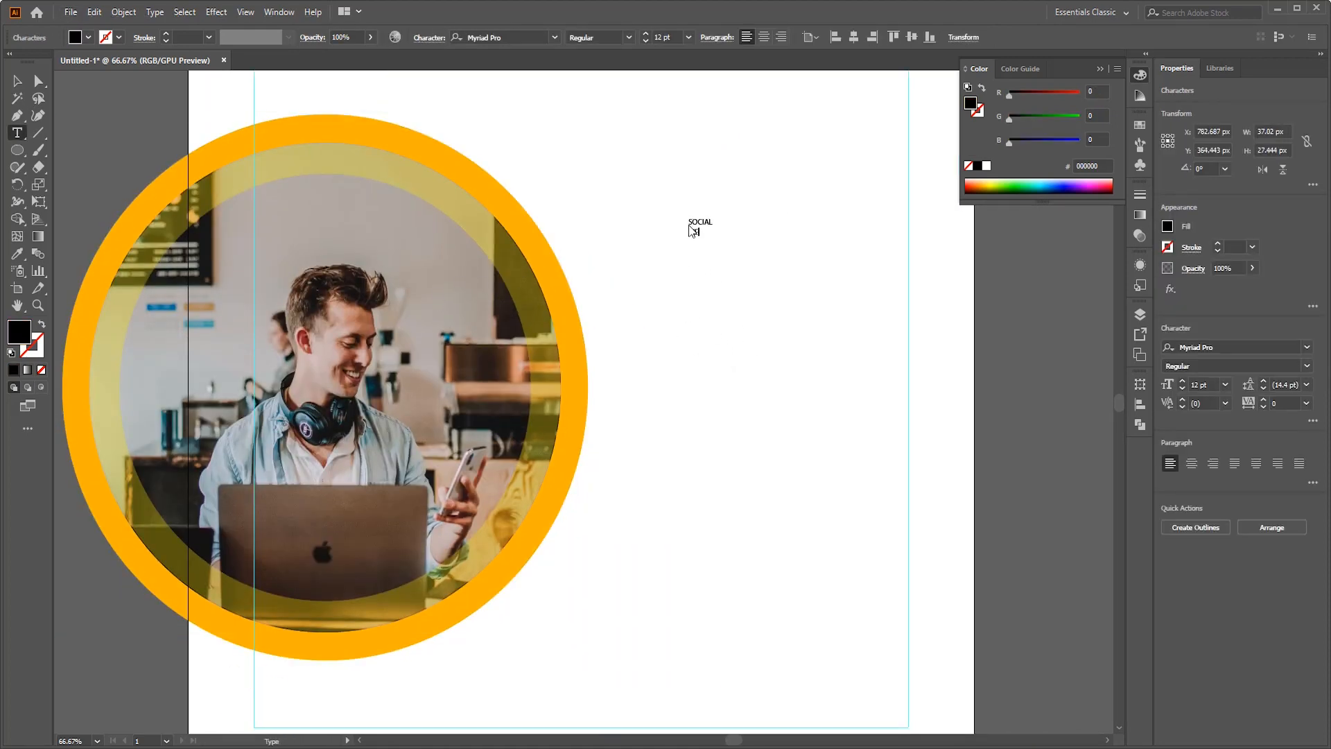
pyautogui.press('Return')
pyautogui.write('MEDIA')
pyautogui.press('Return')
pyautogui.write('MANAGEMENT')
pyautogui.press('Escape')
pyautogui.click(860, 298)
# - Scale the text block to about 392 px wide and right-align it near the right margin guide
pyautogui.scroll(-1, 859, 298)
pyautogui.moveTo(618, 197); pyautogui.dragTo(829, 313)
pyautogui.moveTo(741, 243); pyautogui.dragTo(672, 345)
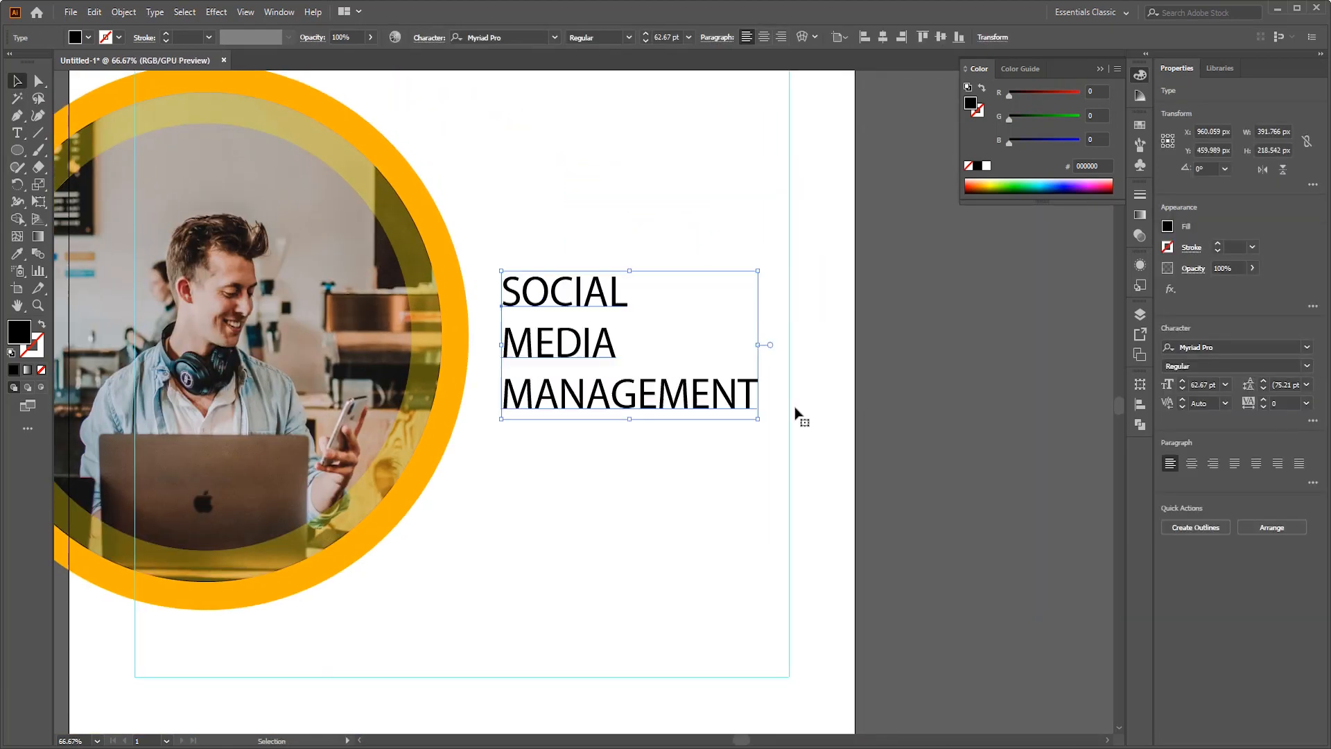
pyautogui.click(1213, 463)
pyautogui.click(795, 409)
# - Enlarge the SOCIAL and MEDIA lines to about 131 pt
pyautogui.doubleClick(743, 393)
pyautogui.moveTo(480, 345); pyautogui.dragTo(639, 341)
pyautogui.scroll(20, 665, 38)
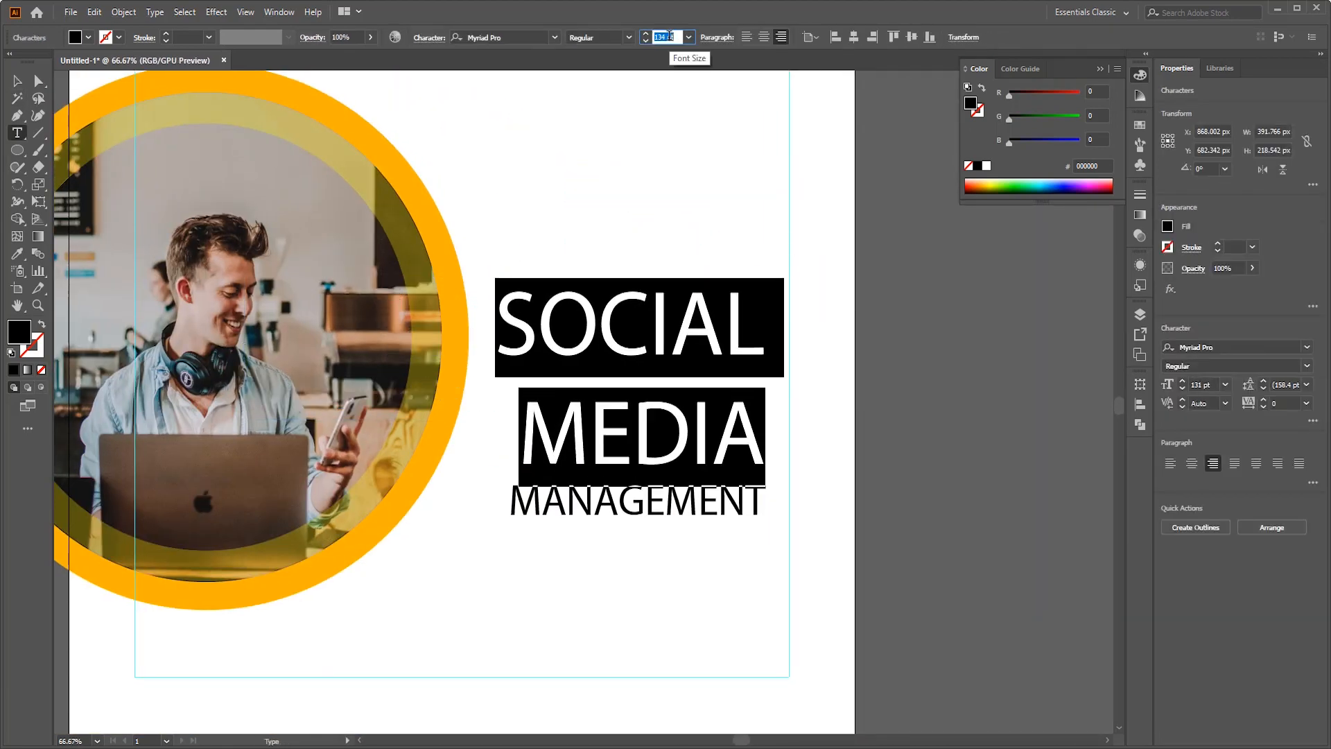
# - Set the whole text block's font to Bahnschrift and enlarge the MEDIA line to 140 pt
pyautogui.doubleClick(624, 325)
pyautogui.scroll(-14, 666, 36)
pyautogui.hotkey('ctrl', 'a')
pyautogui.click(554, 37)
pyautogui.click(545, 176)
pyautogui.doubleClick(748, 443)
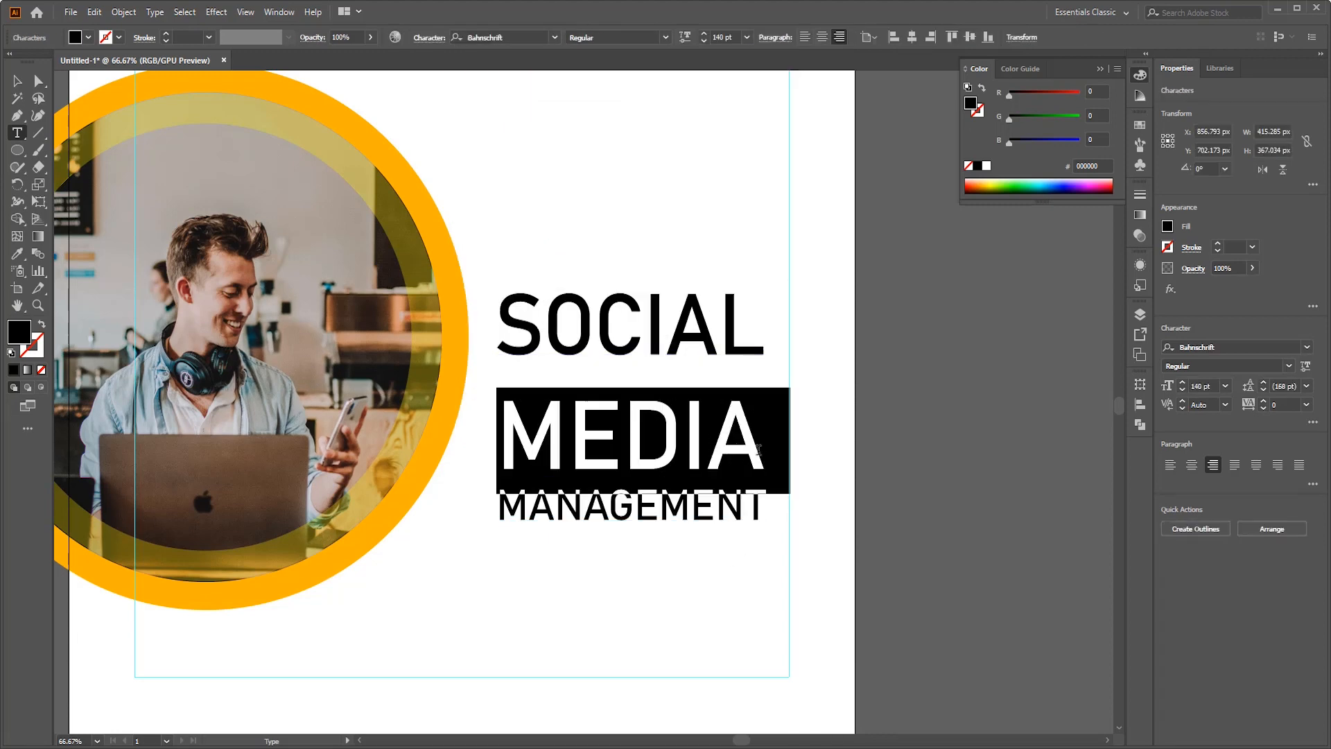
# - Set the leading of the SOCIAL and MEDIA lines to 125 pt and tighten the spacing above the MANAGEMENT line
pyautogui.moveTo(764, 443); pyautogui.dragTo(502, 326)
pyautogui.click(429, 38)
pyautogui.click(433, 106)
pyautogui.click(454, 382)
pyautogui.scroll(20, 419, 106)
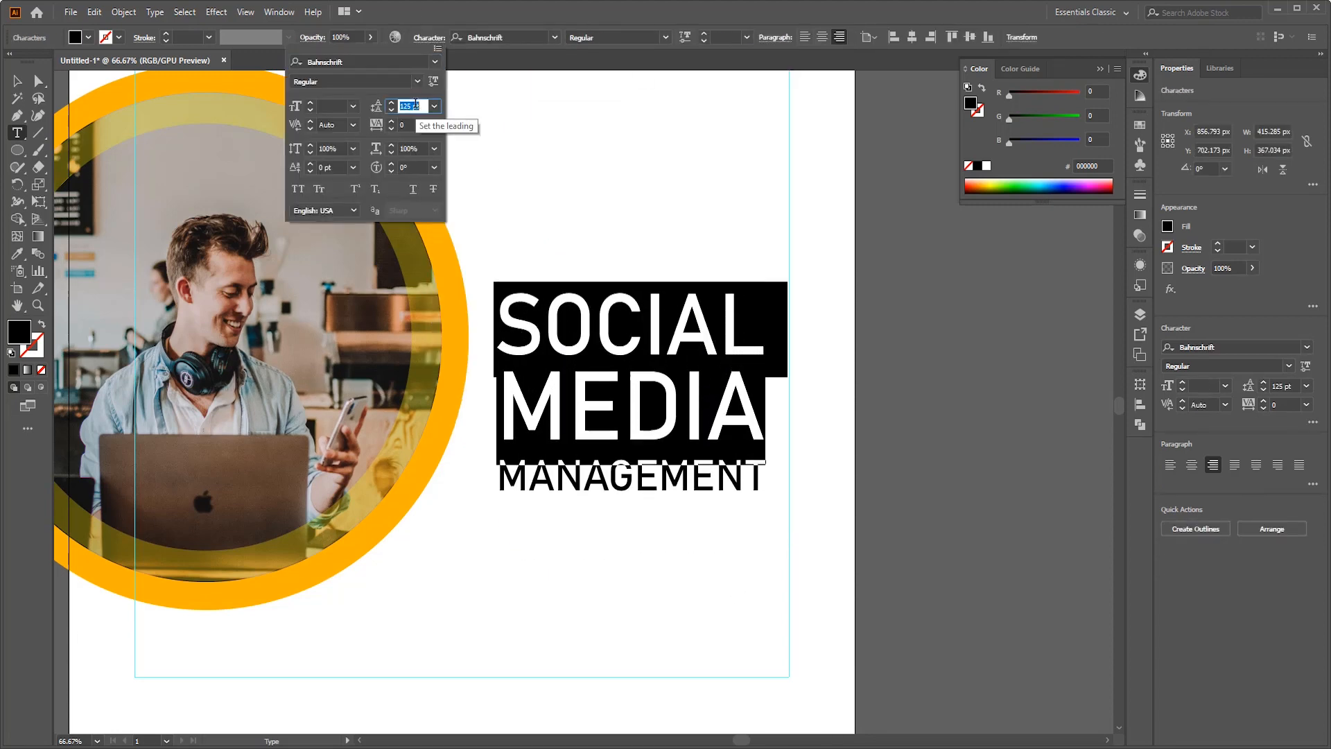
pyautogui.doubleClick(693, 475)
pyautogui.click(430, 37)
pyautogui.scroll(2, 329, 168)
pyautogui.scroll(6, 329, 167)
# - Make the MEDIA line Bold and color the SOCIAL line red
pyautogui.moveTo(764, 409); pyautogui.dragTo(501, 409)
pyautogui.click(666, 37)
pyautogui.click(589, 275)
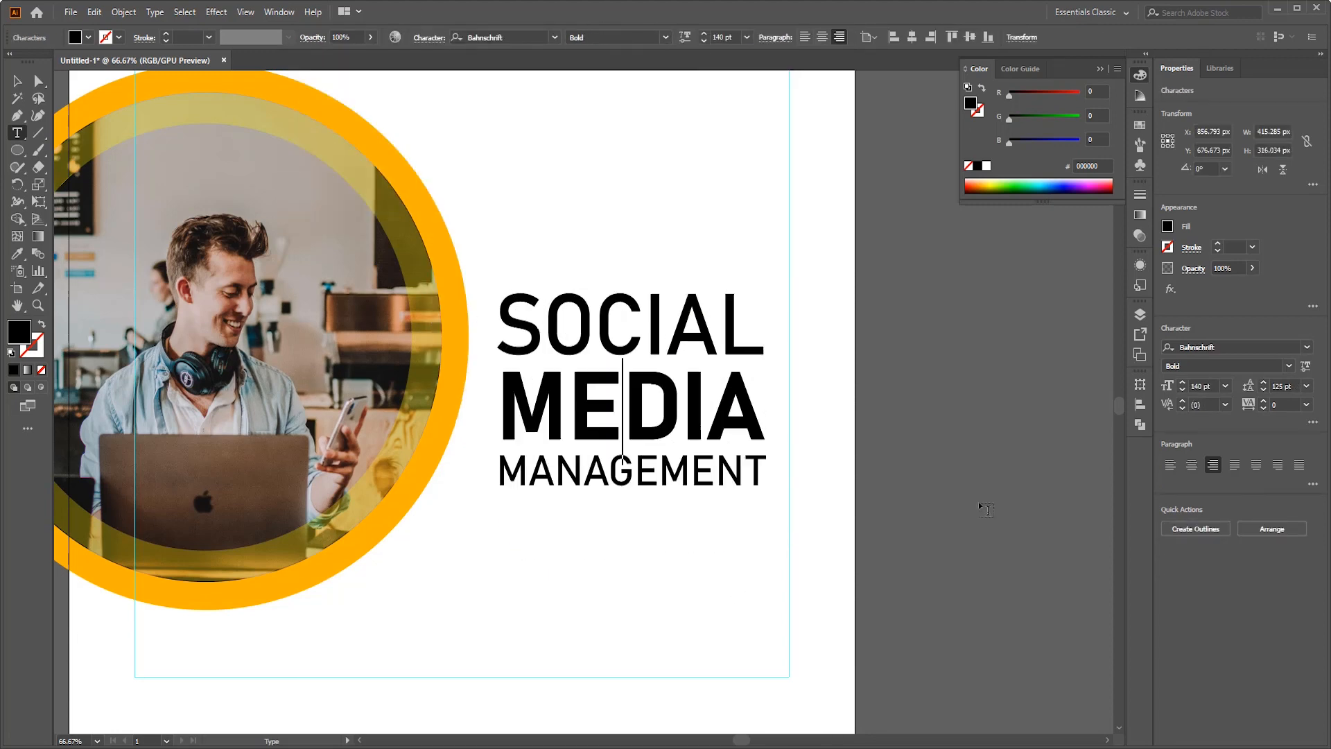
pyautogui.doubleClick(666, 325)
pyautogui.click(970, 184)
pyautogui.doubleClick(666, 409)
pyautogui.click(1139, 125)
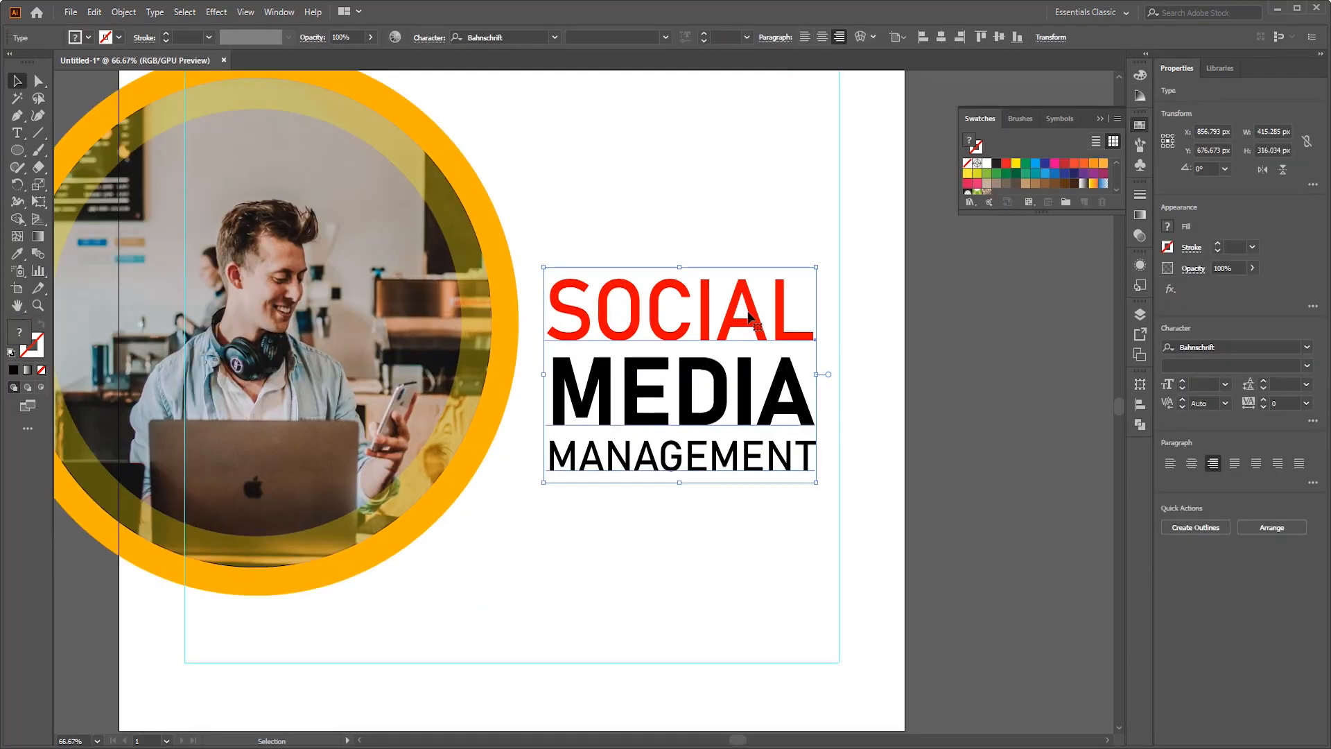
# - Give the SOCIAL line a condensed bold Bahnschrift style and set the MANAGEMENT line to Light
pyautogui.moveTo(792, 470); pyautogui.dragTo(808, 447)
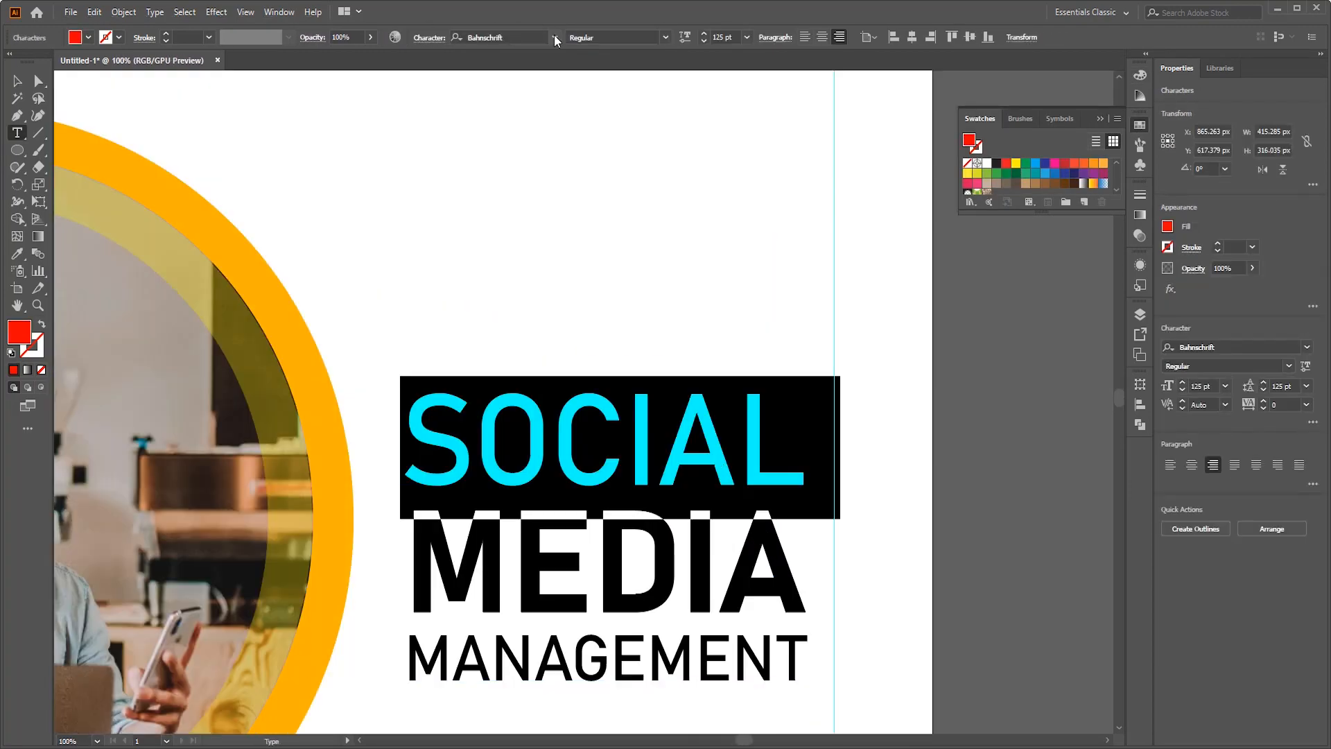
pyautogui.click(664, 37)
pyautogui.click(627, 196)
pyautogui.doubleClick(632, 655)
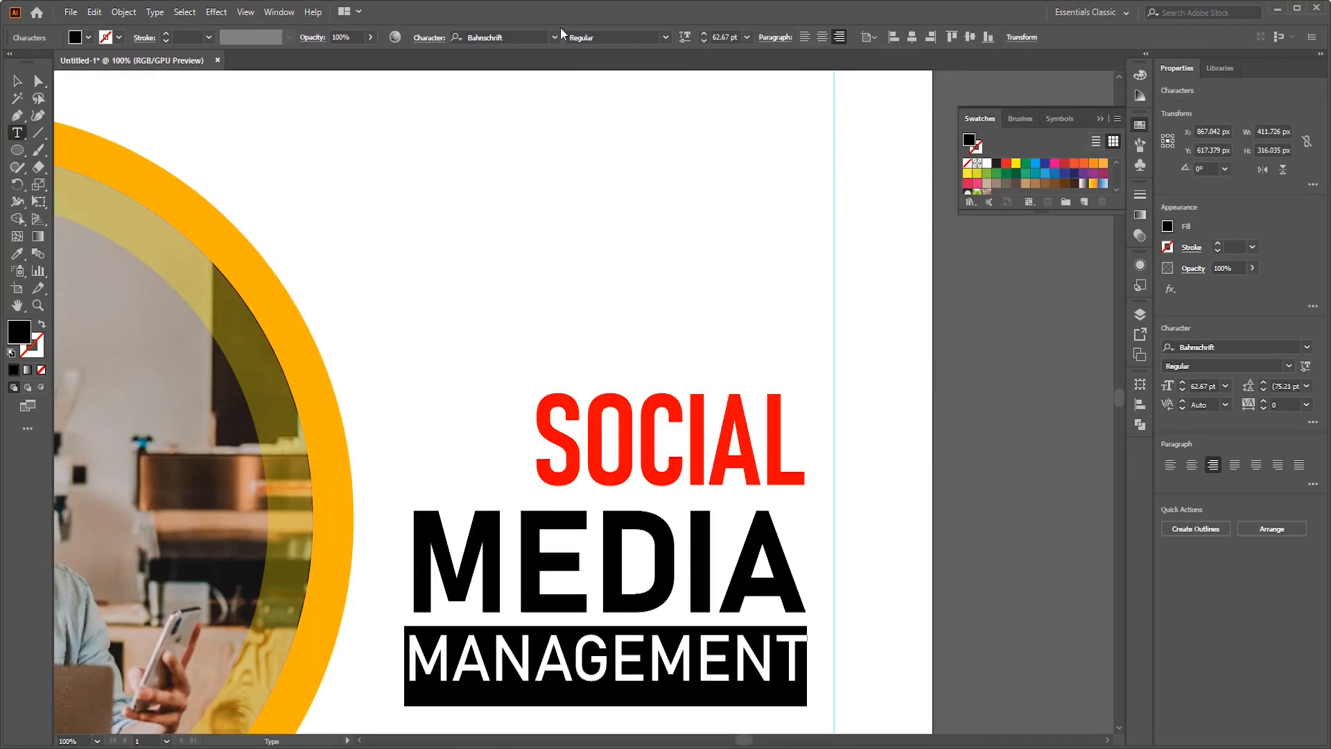
pyautogui.click(665, 38)
pyautogui.click(620, 102)
pyautogui.click(646, 660)
# - Scale the headline block to about 446 px wide, with its right edge on the right margin guide
pyautogui.scroll(-2, 682, 456)
pyautogui.moveTo(682, 456); pyautogui.dragTo(593, 308)
pyautogui.press('Escape')
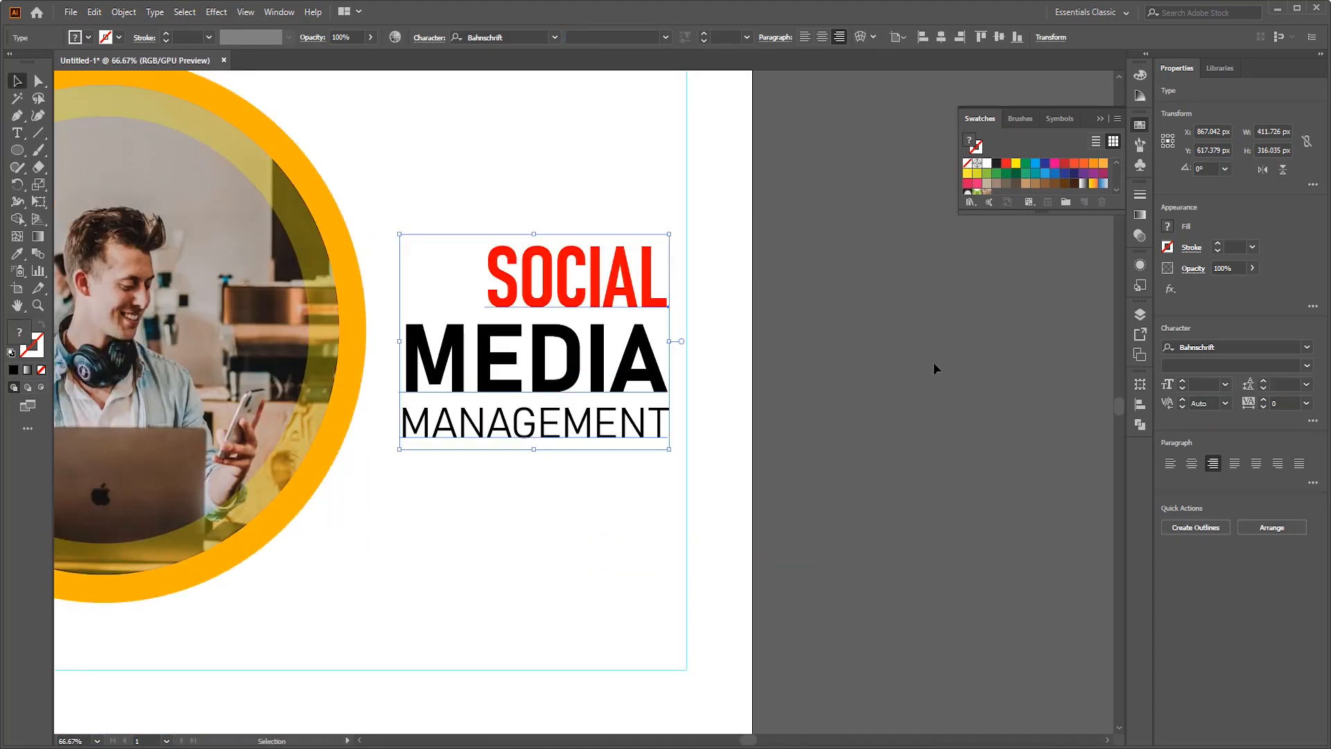
pyautogui.click(936, 371)
pyautogui.scroll(1, 614, 366)
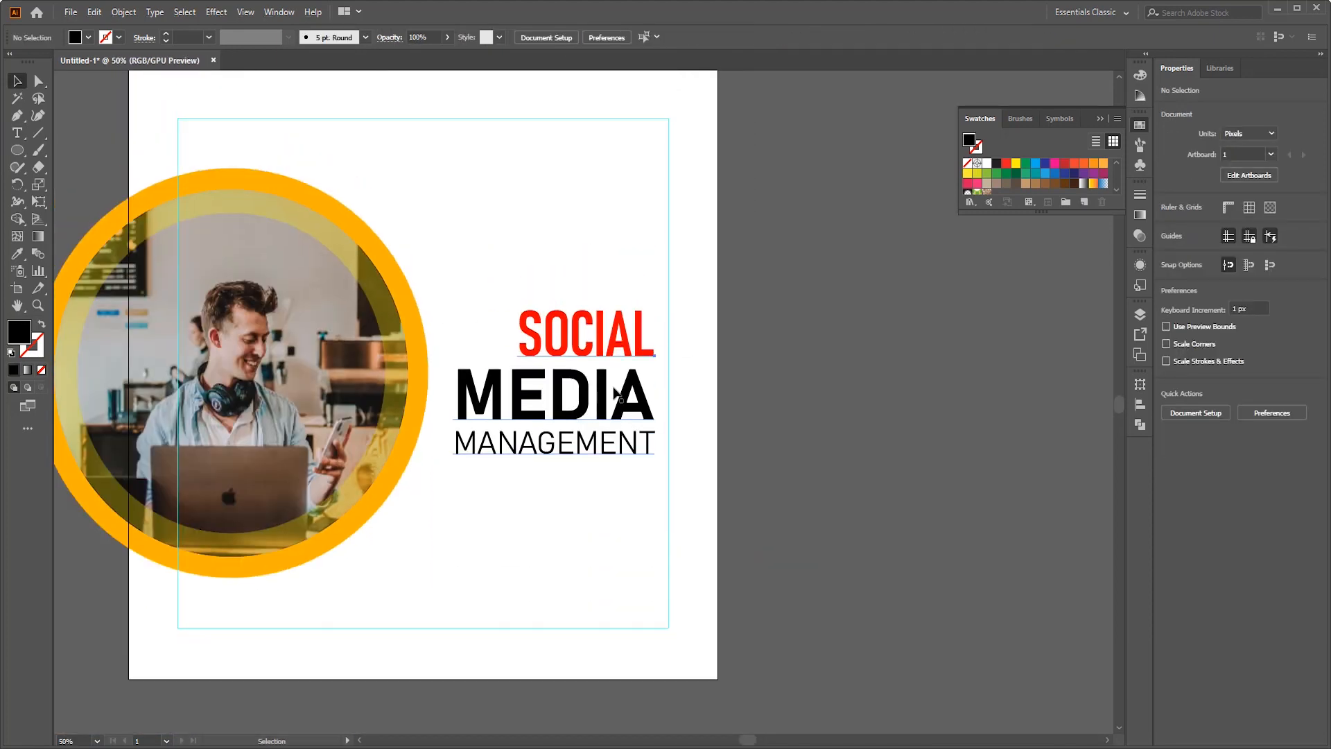
pyautogui.moveTo(617, 394); pyautogui.dragTo(624, 394)
pyautogui.moveTo(662, 301); pyautogui.dragTo(676, 293)
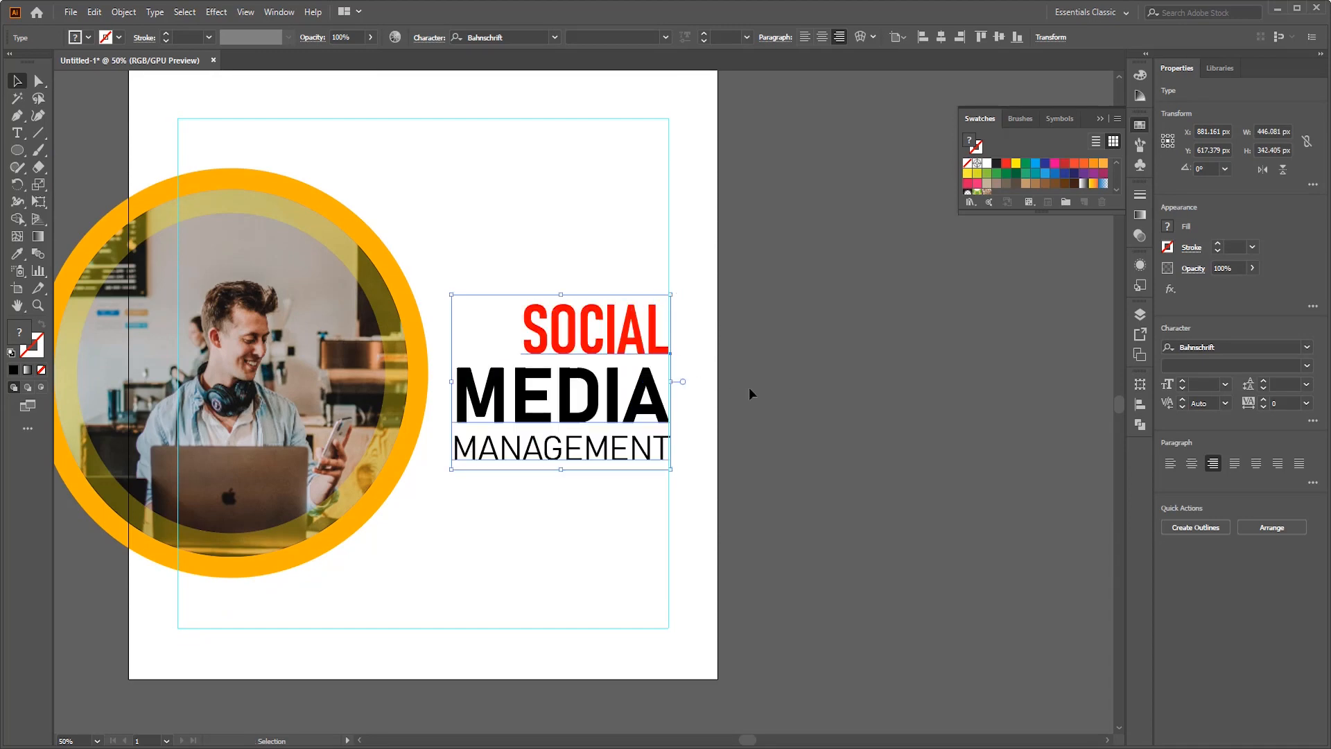
pyautogui.click(748, 388)
pyautogui.scroll(3, 748, 389)
pyautogui.click(624, 451)
pyautogui.click(781, 440)
pyautogui.scroll(3, 538, 507)
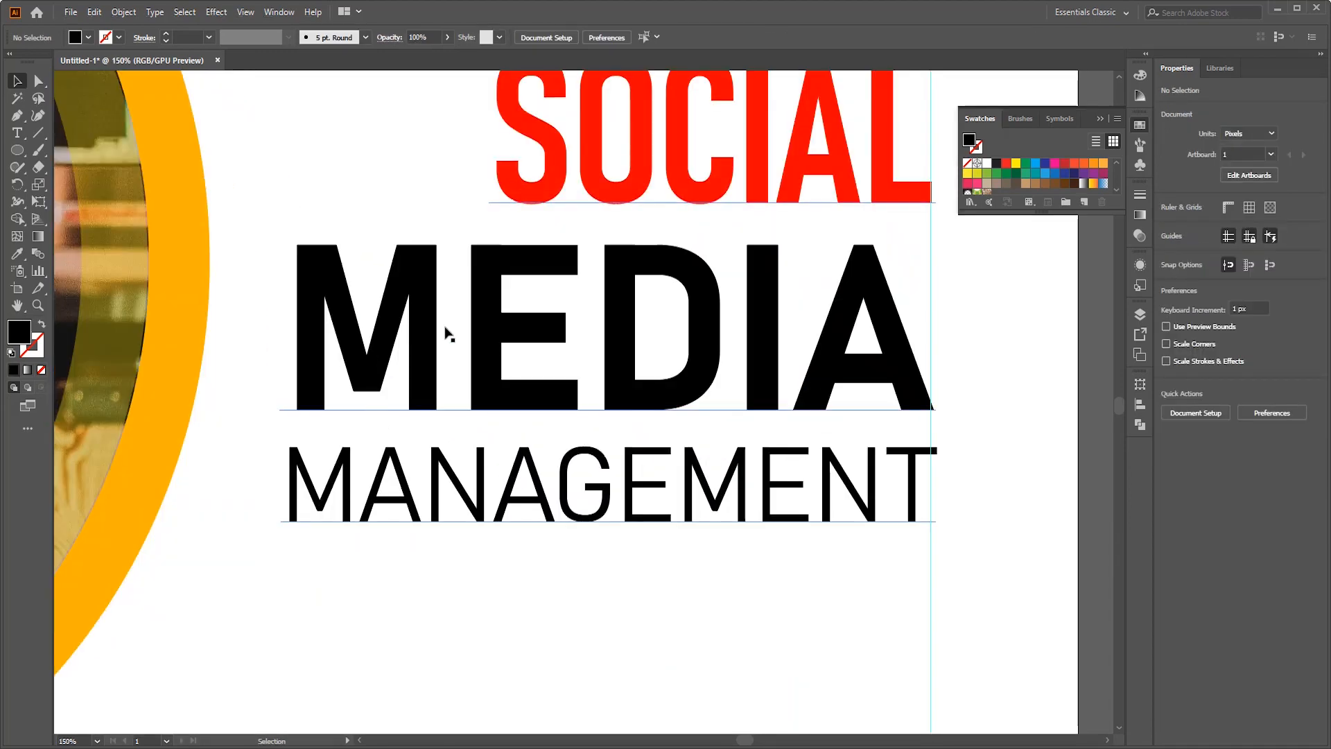
# - Add a separate text line reading DIGITAL MARKETING AGENCY in the empty area above the headline
pyautogui.scroll(-4, 502, 304)
pyautogui.scroll(-3, 506, 304)
pyautogui.scroll(5, 754, 334)
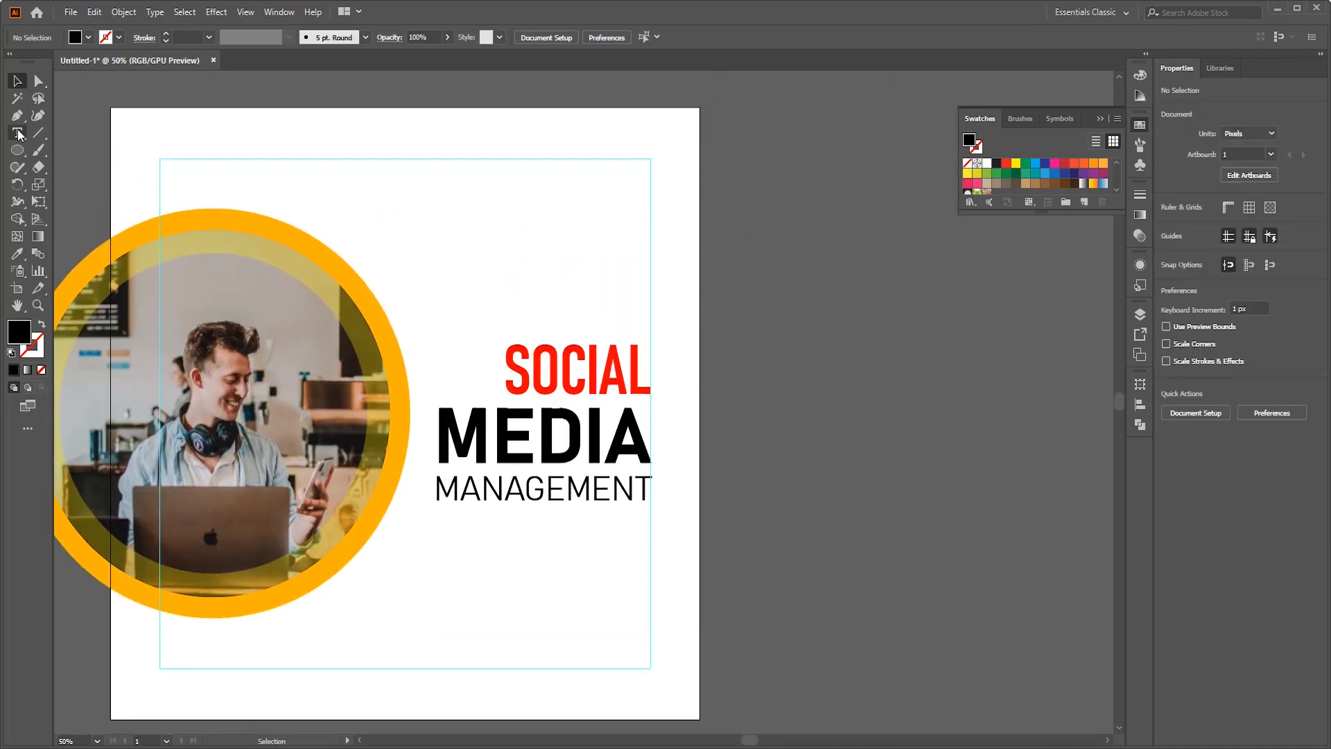
pyautogui.click(19, 134)
pyautogui.click(517, 250)
pyautogui.write('D')
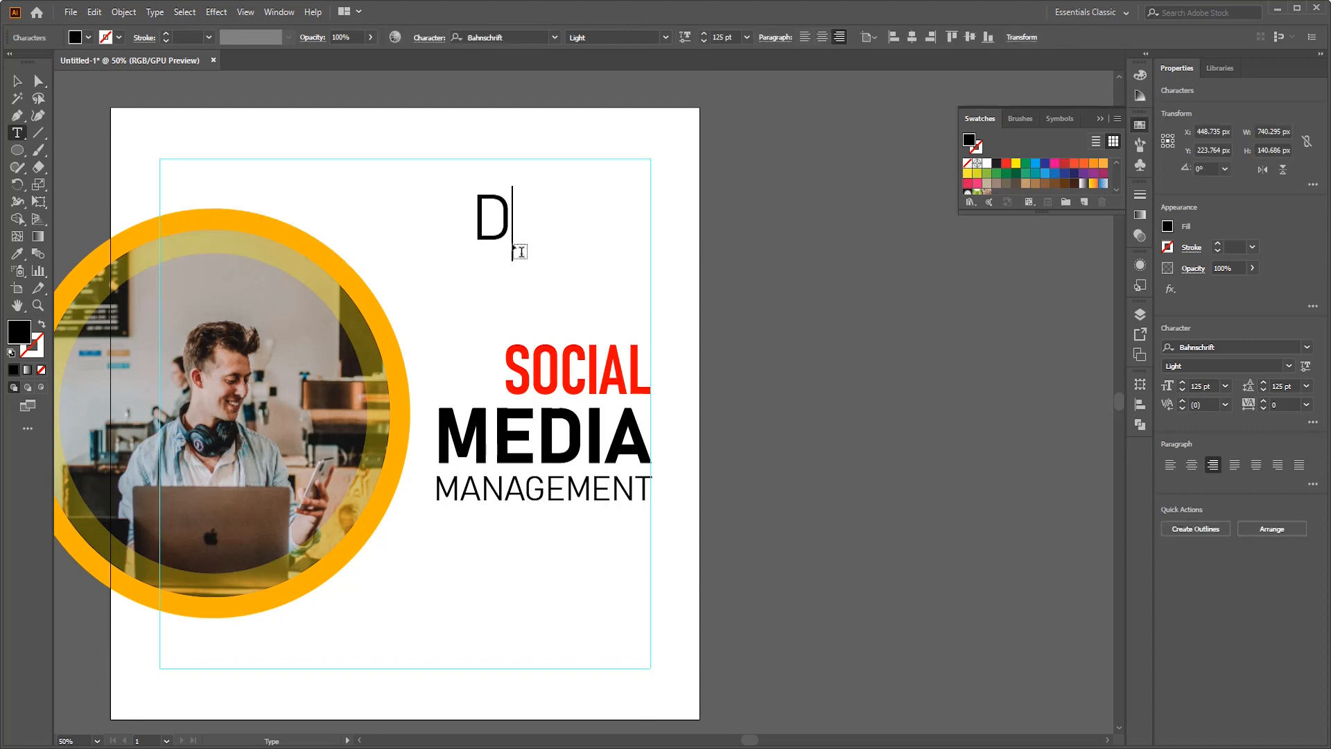
pyautogui.write('IGITAL MAR')
pyautogui.write('G AGENCY')
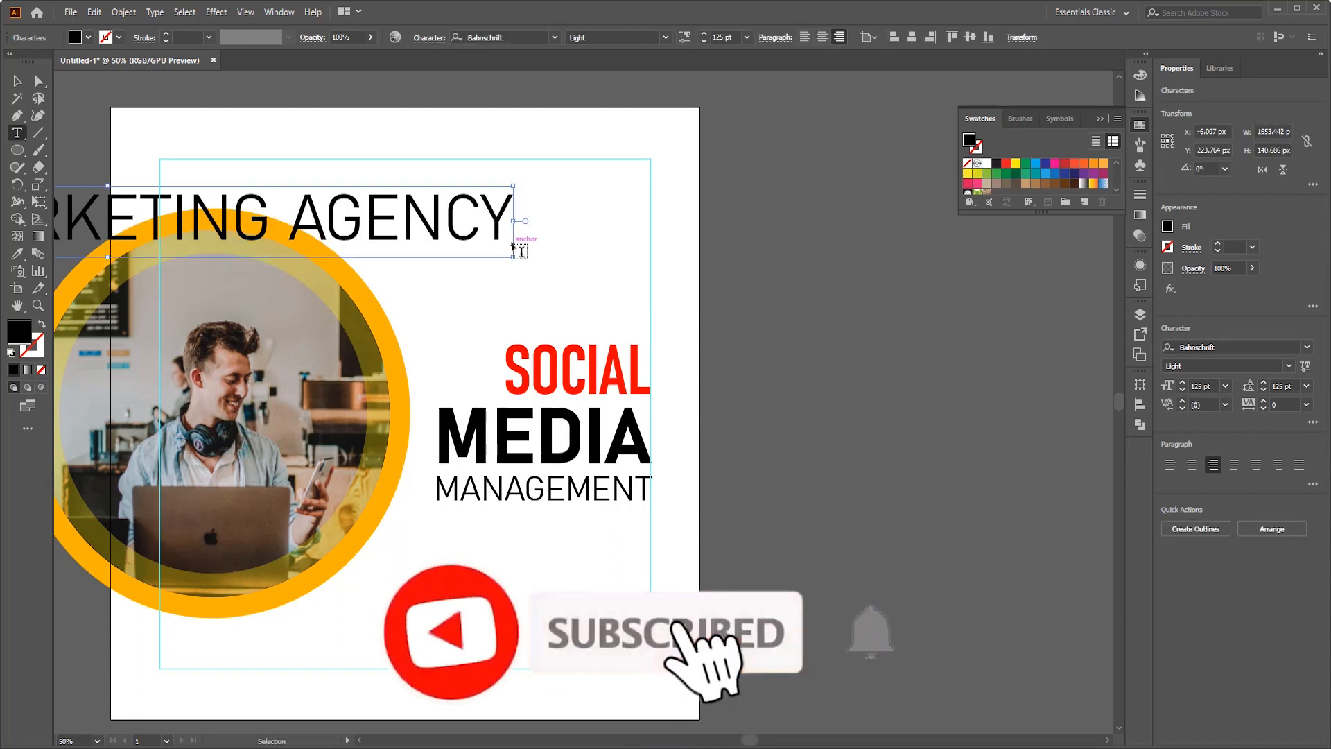
# - Reduce the DIGITAL MARKETING AGENCY text to 35 pt and place it below MANAGEMENT, aligned to the headline's right edge
pyautogui.hotkey('ctrl', 'a')
pyautogui.click(721, 37)
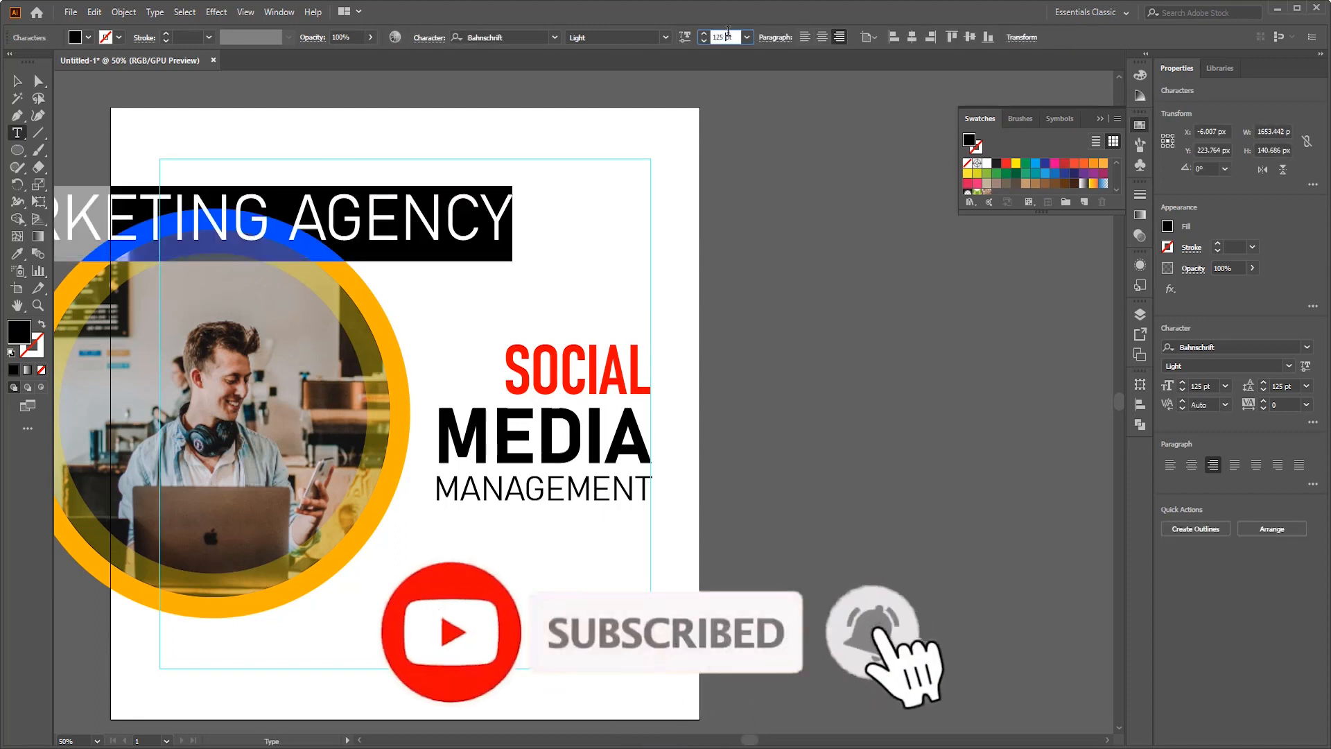
pyautogui.write('40')
pyautogui.press('Return')
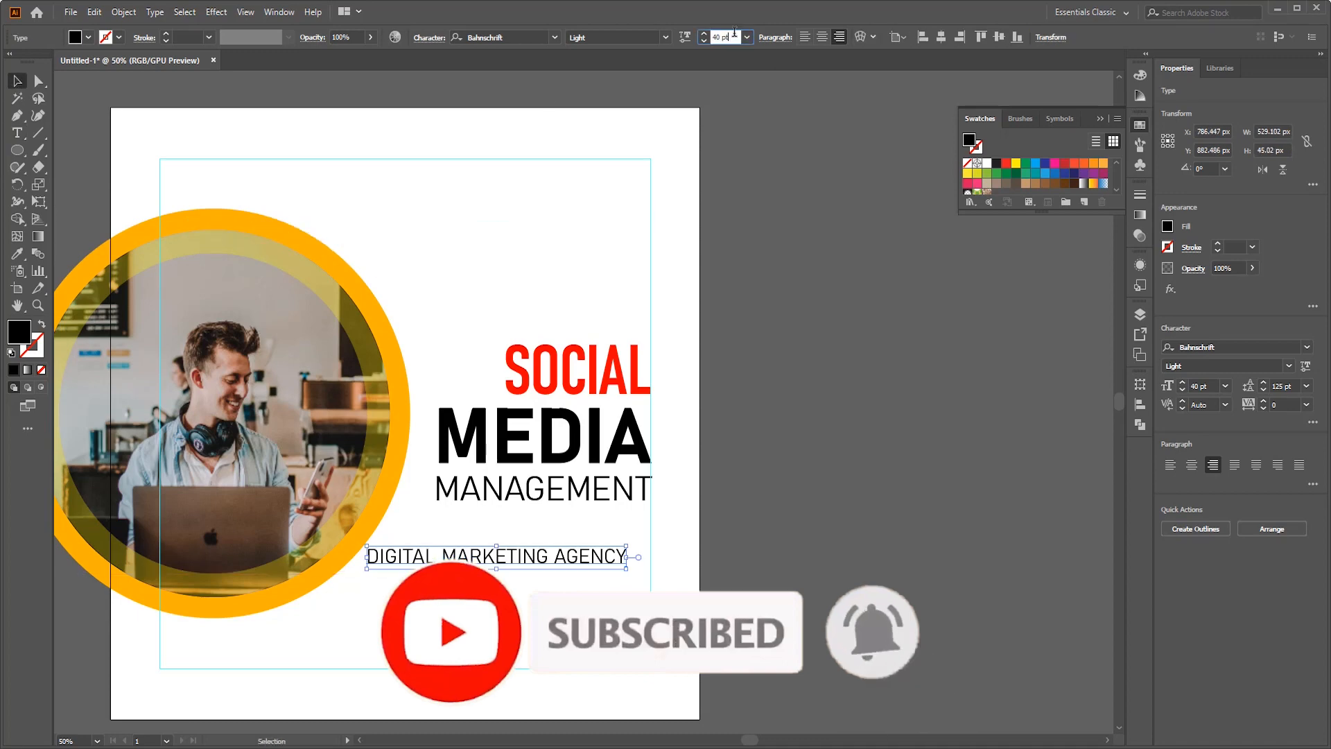
pyautogui.scroll(-10, 734, 33)
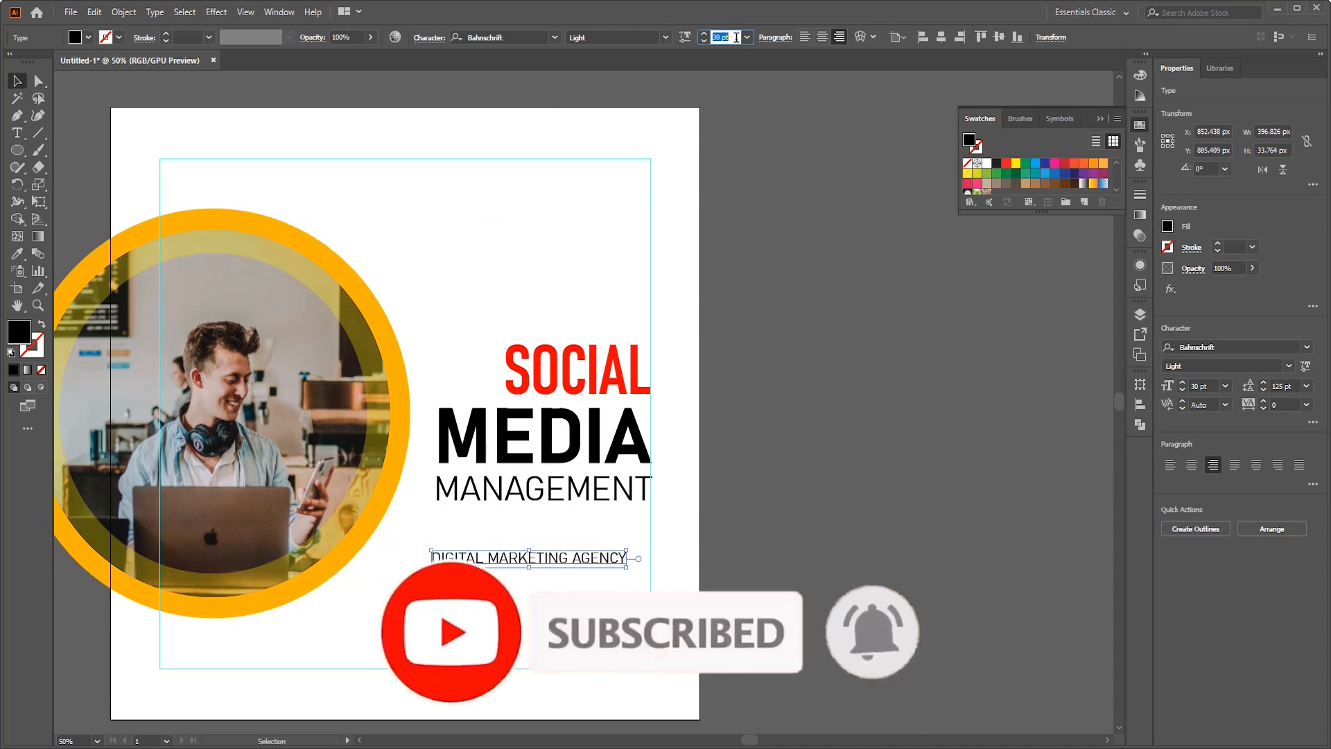
pyautogui.scroll(6, 734, 35)
pyautogui.scroll(-1, 735, 35)
pyautogui.moveTo(738, 306); pyautogui.dragTo(574, 592)
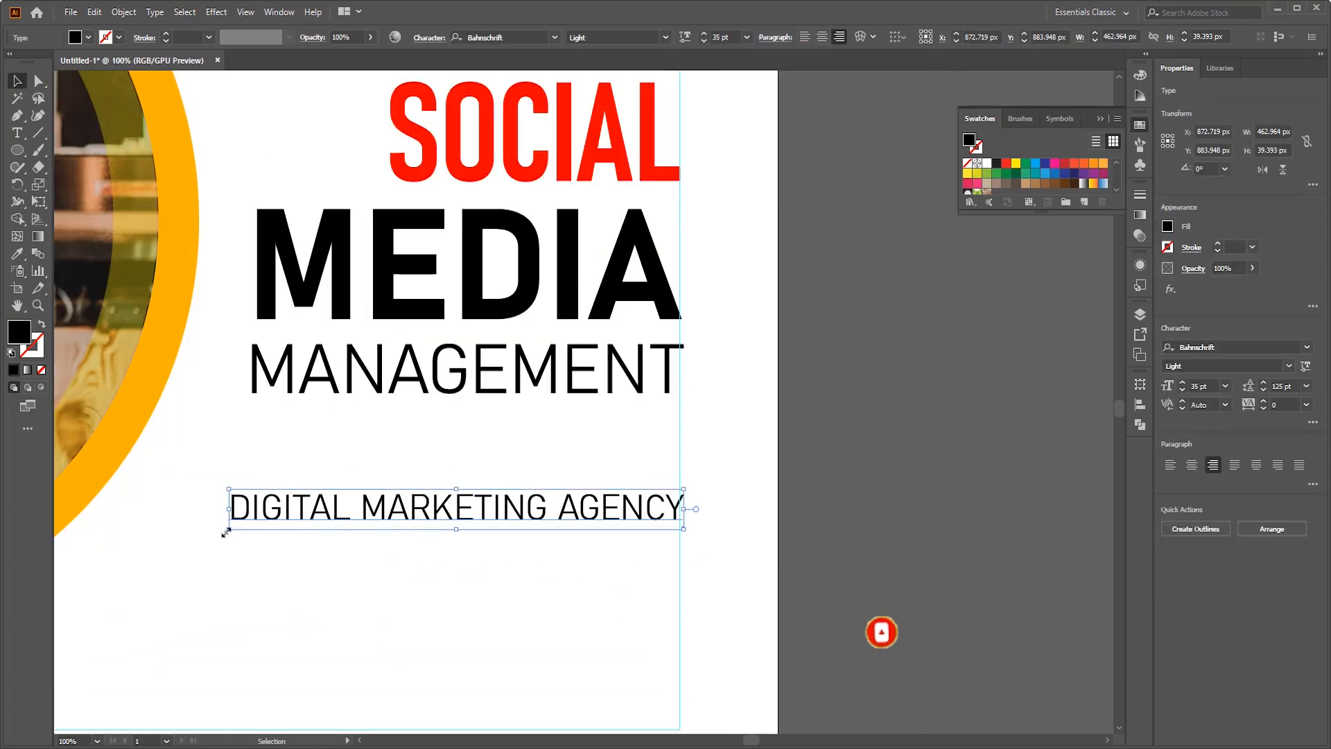
pyautogui.hotkey('ctrl', 'a')
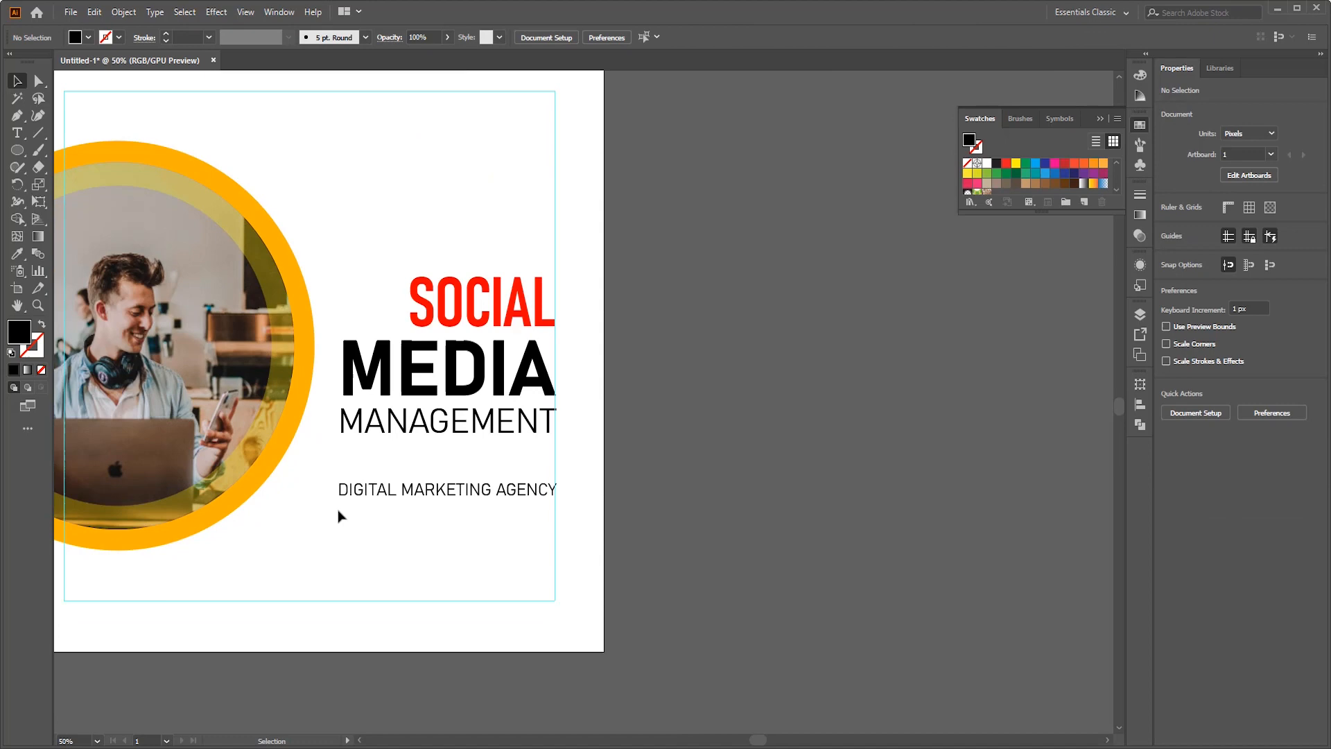
pyautogui.scroll(1, 338, 512)
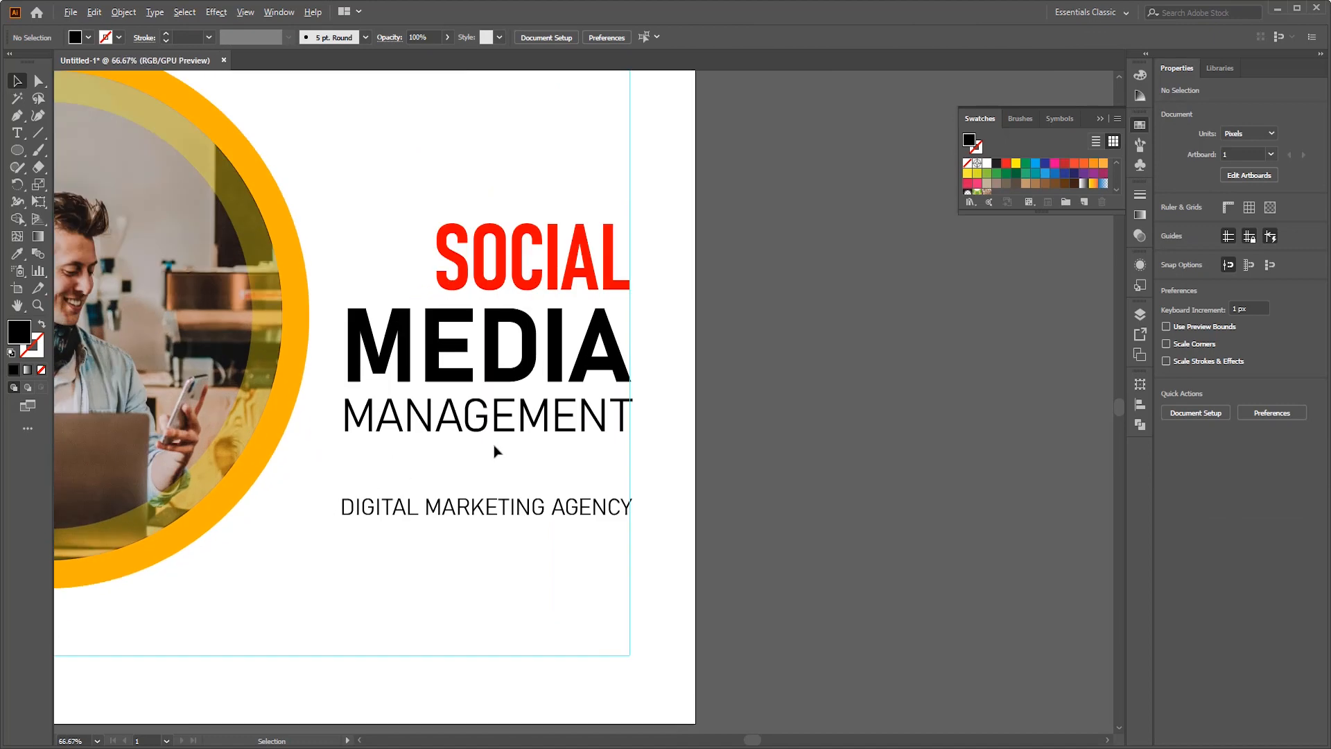
pyautogui.scroll(-1, 497, 447)
pyautogui.scroll(8, 395, 303)
pyautogui.scroll(-5, 609, 395)
pyautogui.scroll(-3, 613, 366)
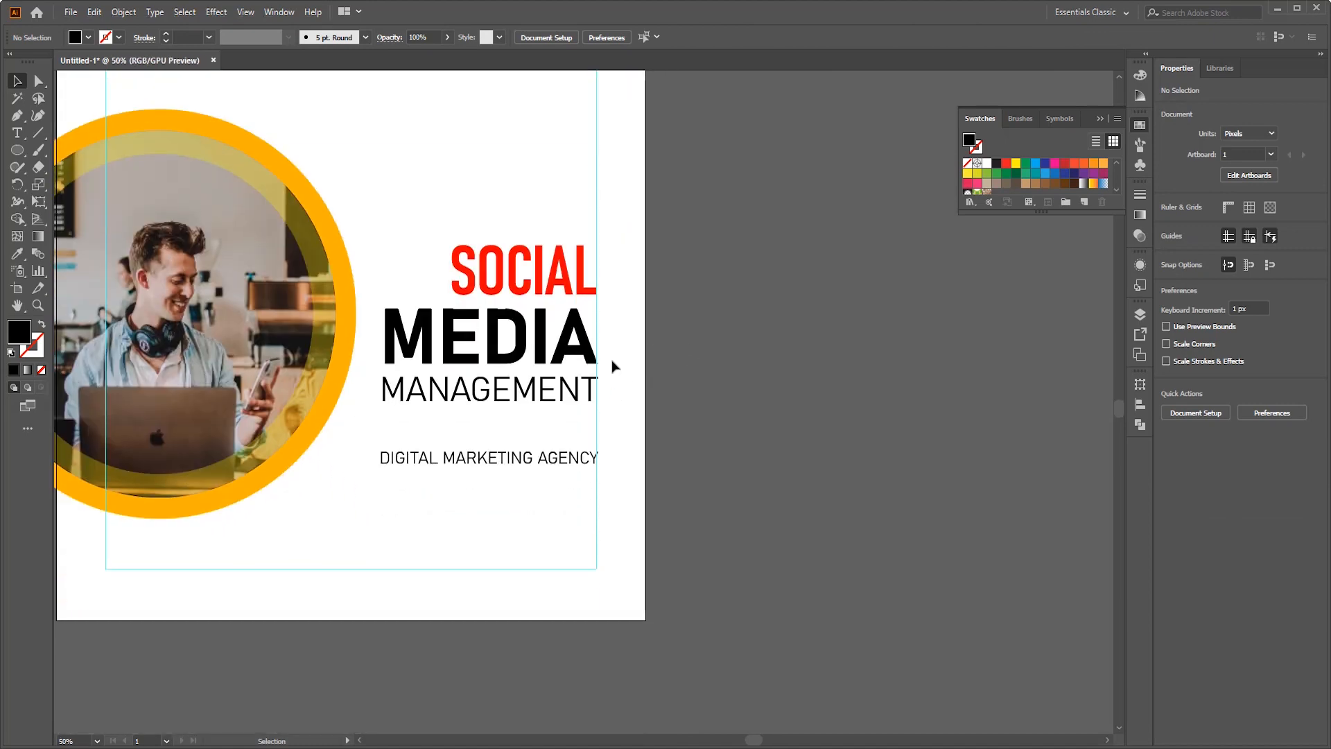
pyautogui.hscroll(-1, 567, 400)
pyautogui.scroll(-2, 496, 413)
pyautogui.scroll(1, 419, 654)
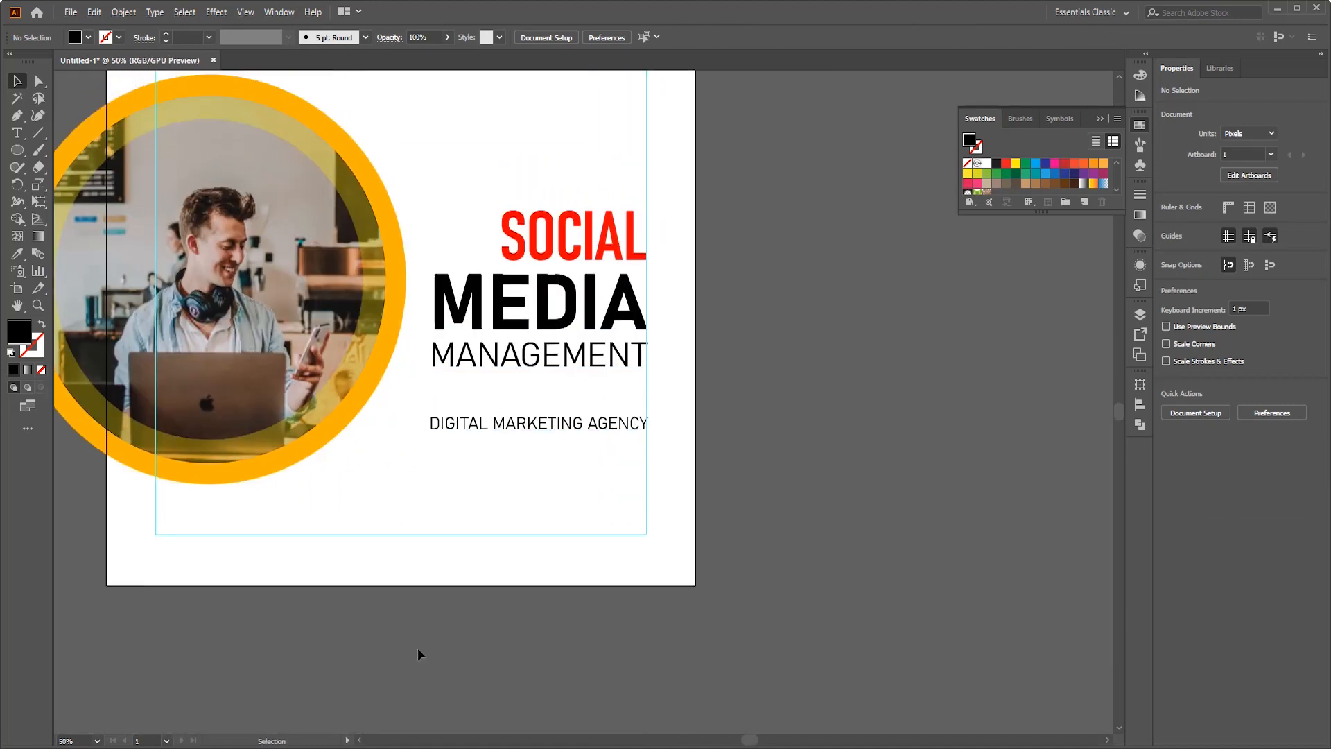
pyautogui.scroll(2, 238, 504)
# - Draw a small black triangle about 47 px wide above the headline and rotate it to point right
pyautogui.click(18, 157)
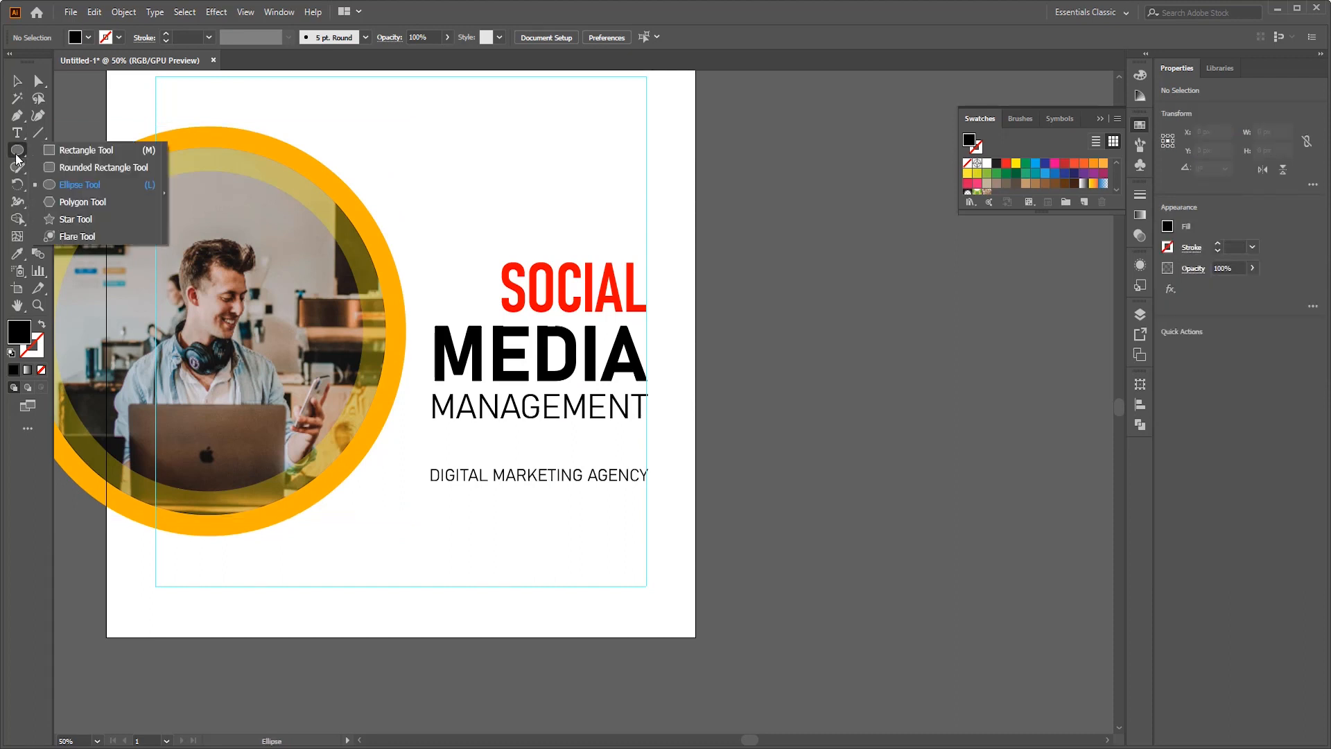
pyautogui.click(76, 203)
pyautogui.moveTo(513, 157); pyautogui.dragTo(562, 192)
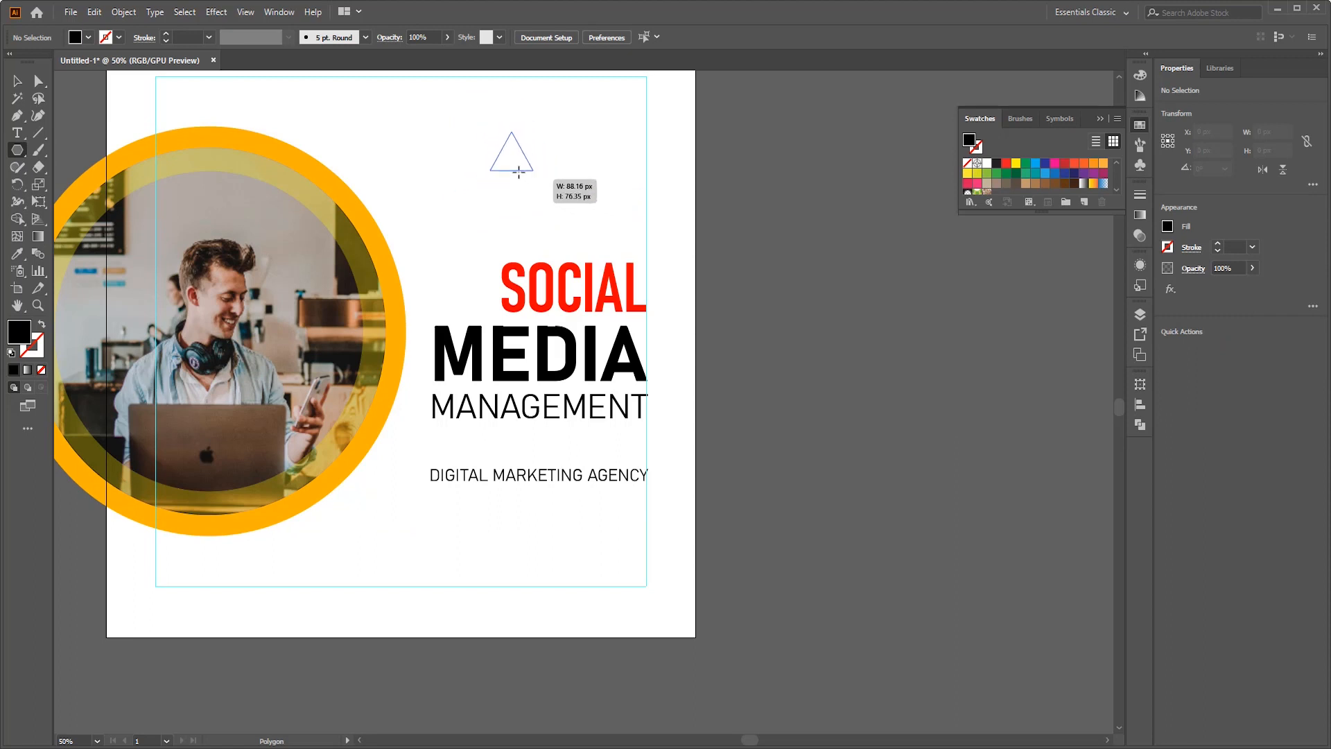
pyautogui.moveTo(515, 171); pyautogui.dragTo(516, 171)
pyautogui.click(17, 81)
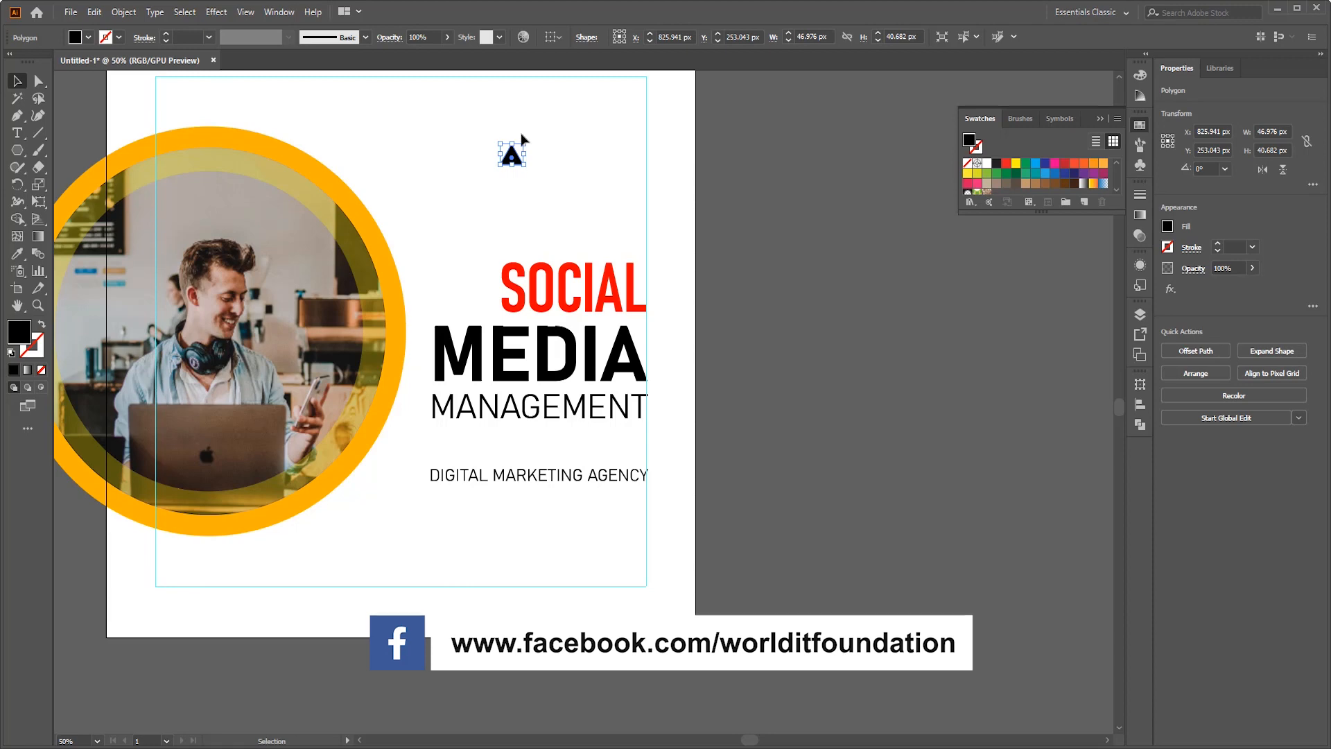
pyautogui.moveTo(523, 146); pyautogui.dragTo(535, 183)
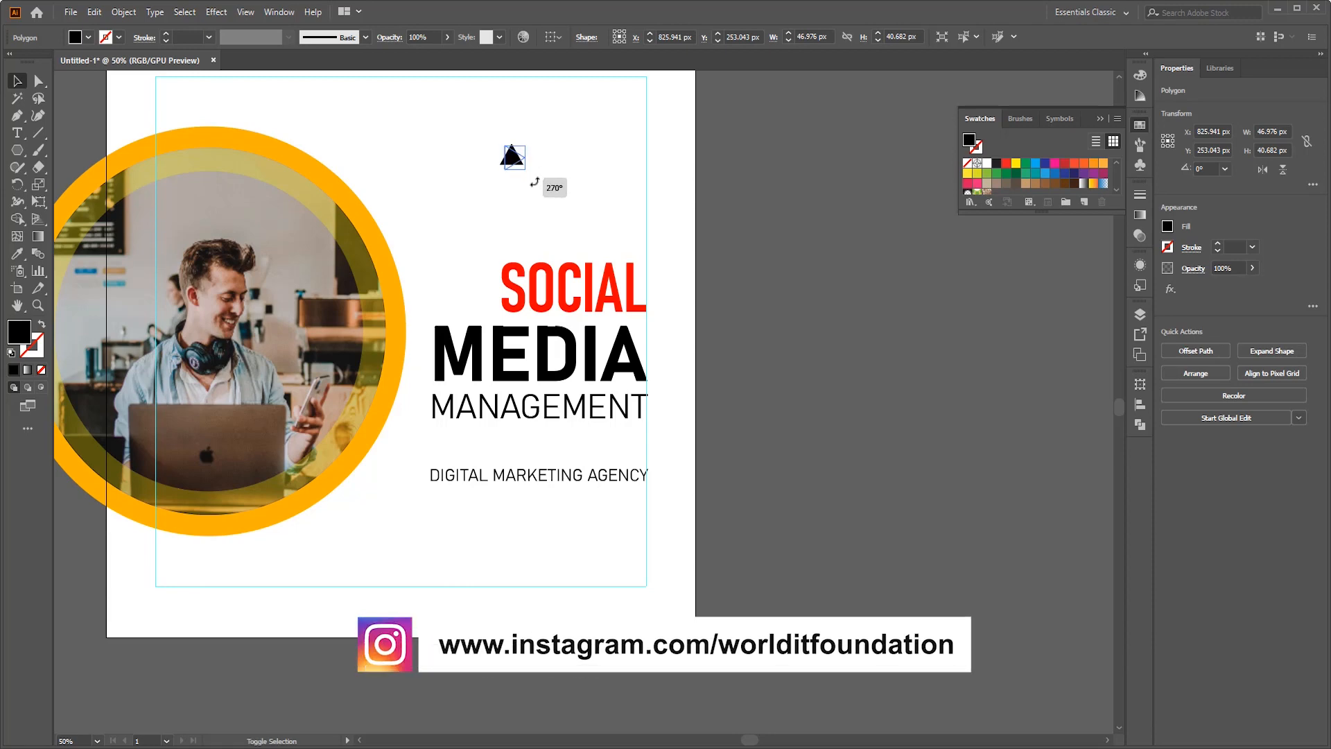
pyautogui.click(601, 185)
pyautogui.scroll(3, 531, 136)
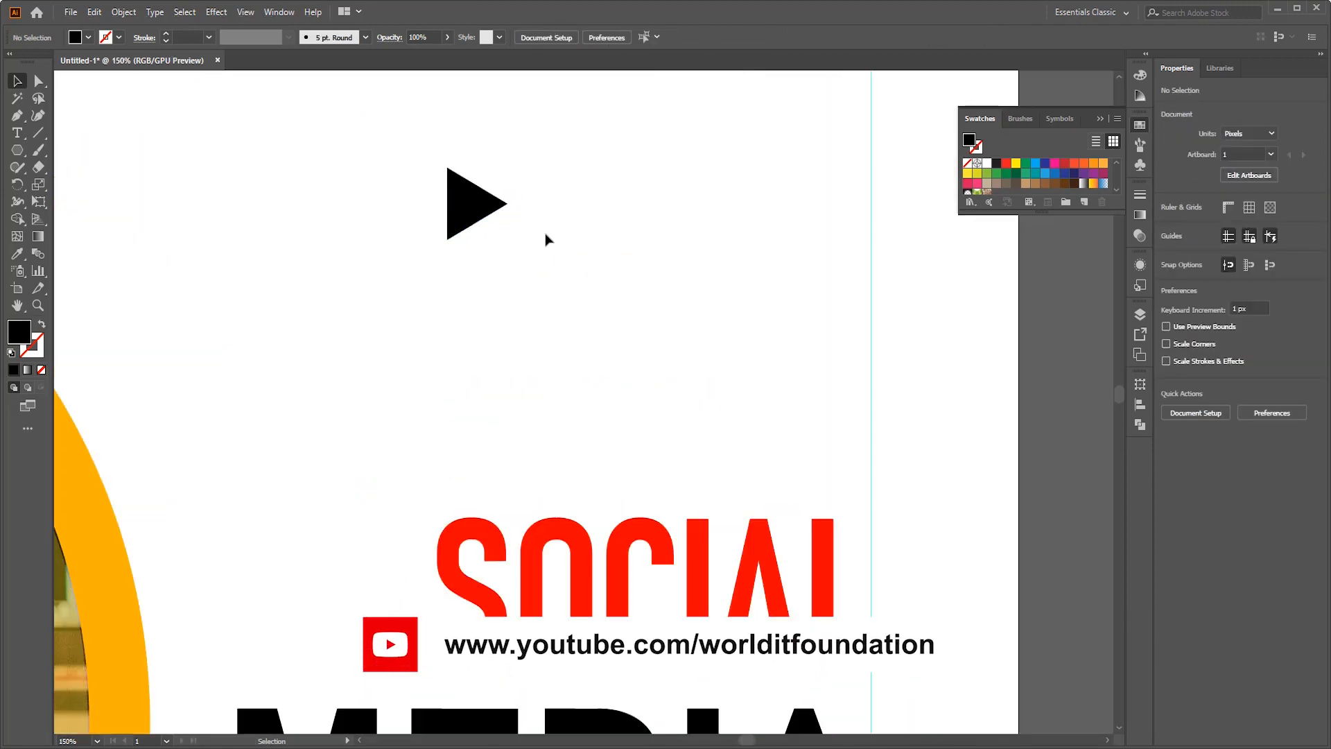
# - Add the text FACEBOOK in 35 pt Bahnschrift Light beside the triangle
pyautogui.hscroll(2, 545, 240)
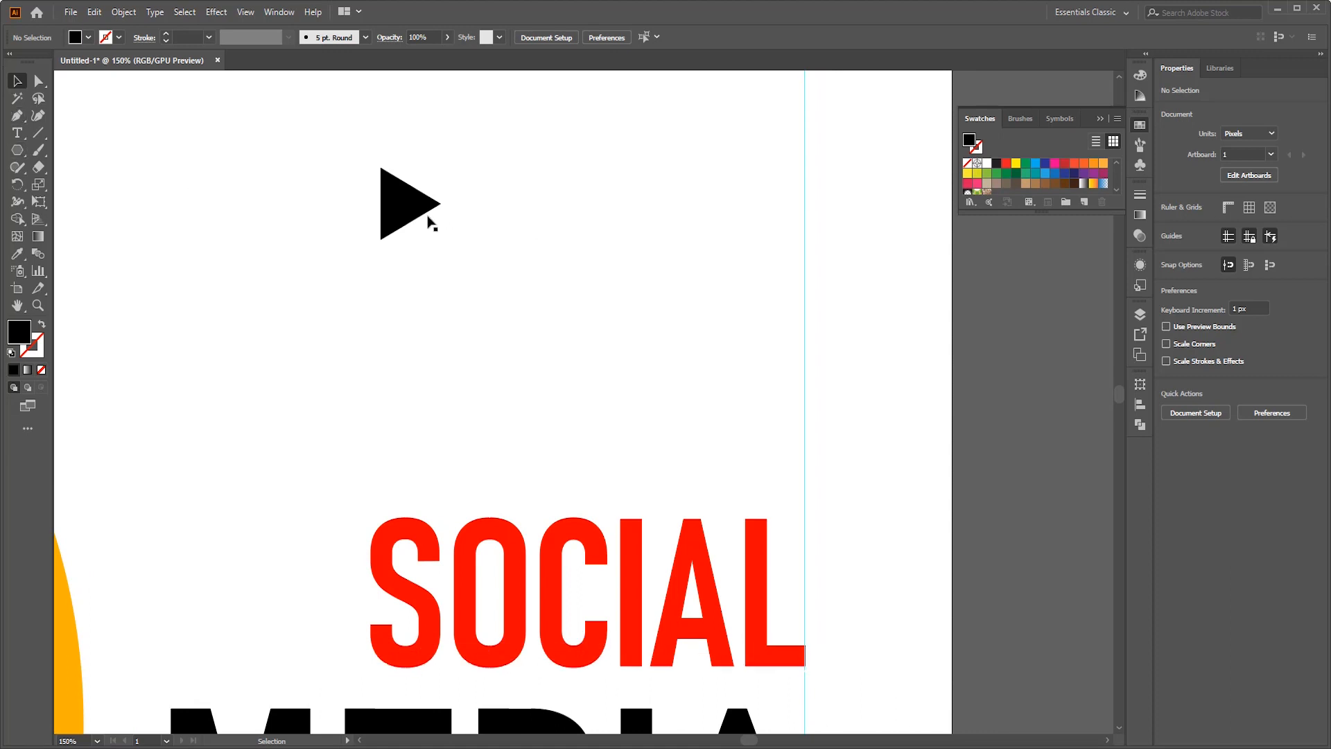
pyautogui.press('t')
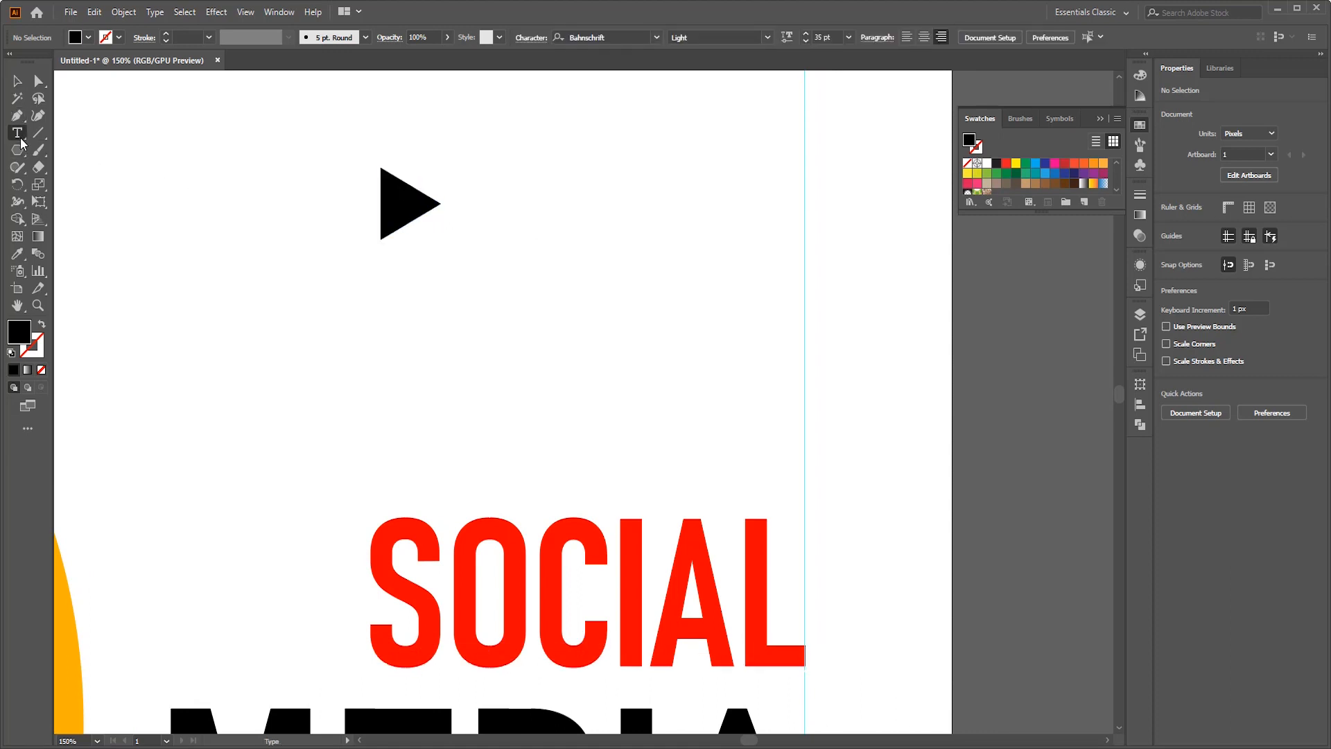
pyautogui.click(484, 209)
pyautogui.write('FACEBOOK')
pyautogui.press('Escape')
# - Shrink the triangle slightly and line it up vertically with the FACEBOOK text
pyautogui.moveTo(395, 170); pyautogui.dragTo(635, 208)
pyautogui.click(454, 203)
pyautogui.click(407, 205)
pyautogui.click(1058, 334)
pyautogui.doubleClick(602, 228)
pyautogui.hotkey('ctrl', 'a')
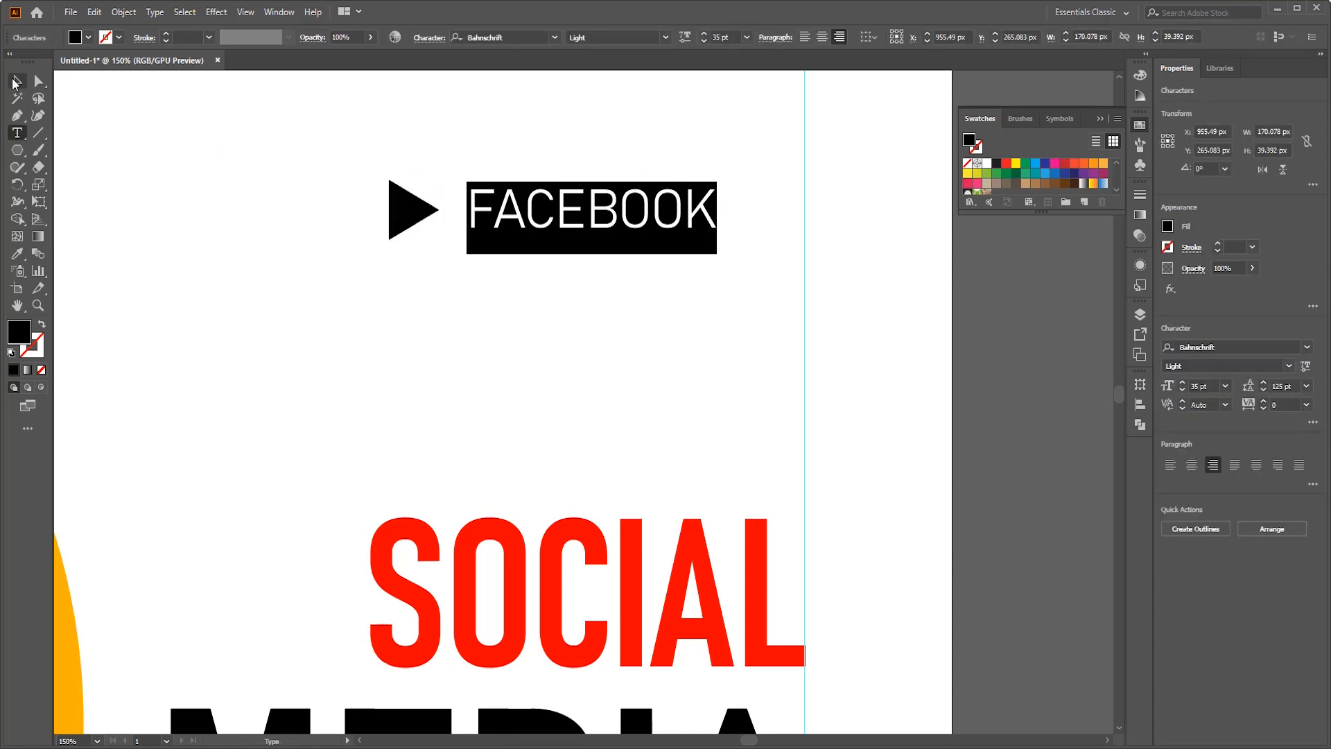
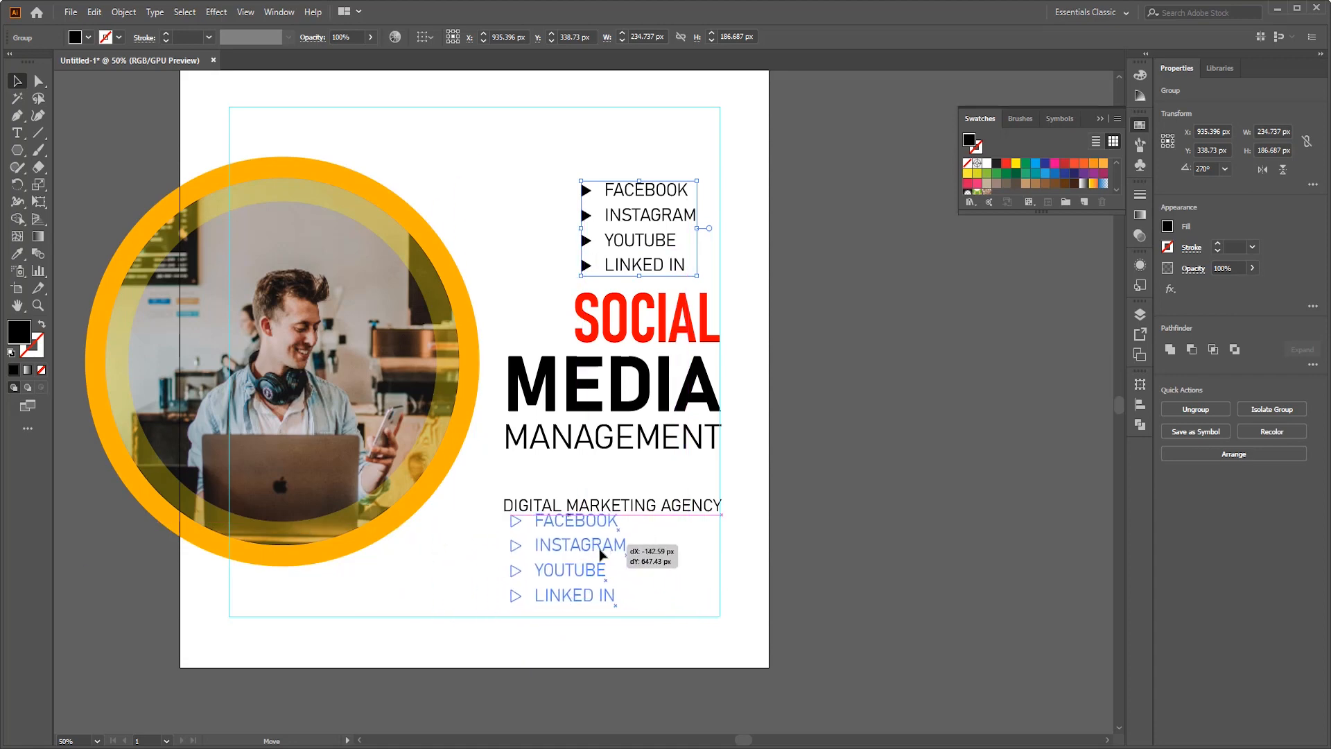
# - Move the four-line service list below MANAGEMENT and scale it down slightly
pyautogui.scroll(-1, 530, 154)
pyautogui.click(514, 168)
pyautogui.click(516, 160)
pyautogui.moveTo(555, 98); pyautogui.dragTo(556, 535)
pyautogui.click(527, 142)
pyautogui.moveTo(586, 510); pyautogui.dragTo(596, 502)
pyautogui.click(662, 500)
# - Move the DIGITAL MARKETING AGENCY text above SOCIAL and make it smaller
pyautogui.scroll(1, 661, 500)
pyautogui.scroll(1, 891, 479)
pyautogui.moveTo(672, 575); pyautogui.dragTo(680, 223)
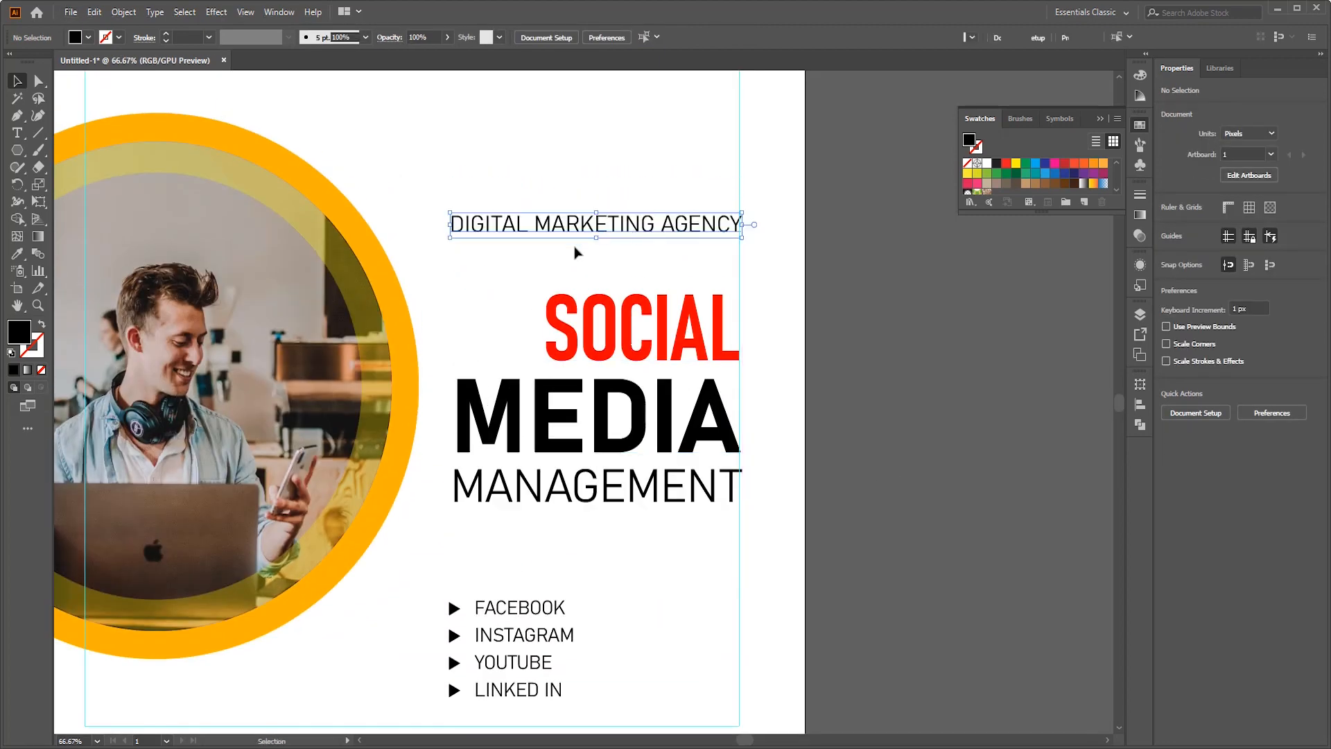
pyautogui.moveTo(449, 238); pyautogui.dragTo(481, 223)
pyautogui.click(843, 270)
# - Change the tagline to A DIGITAL MARKETING AGENCY and reduce it to the width of the word SOCIAL
pyautogui.scroll(2, 843, 270)
pyautogui.doubleClick(157, 157)
pyautogui.write('A')
pyautogui.press('Escape')
pyautogui.click(1041, 291)
pyautogui.scroll(-1, 1041, 291)
pyautogui.doubleClick(704, 34)
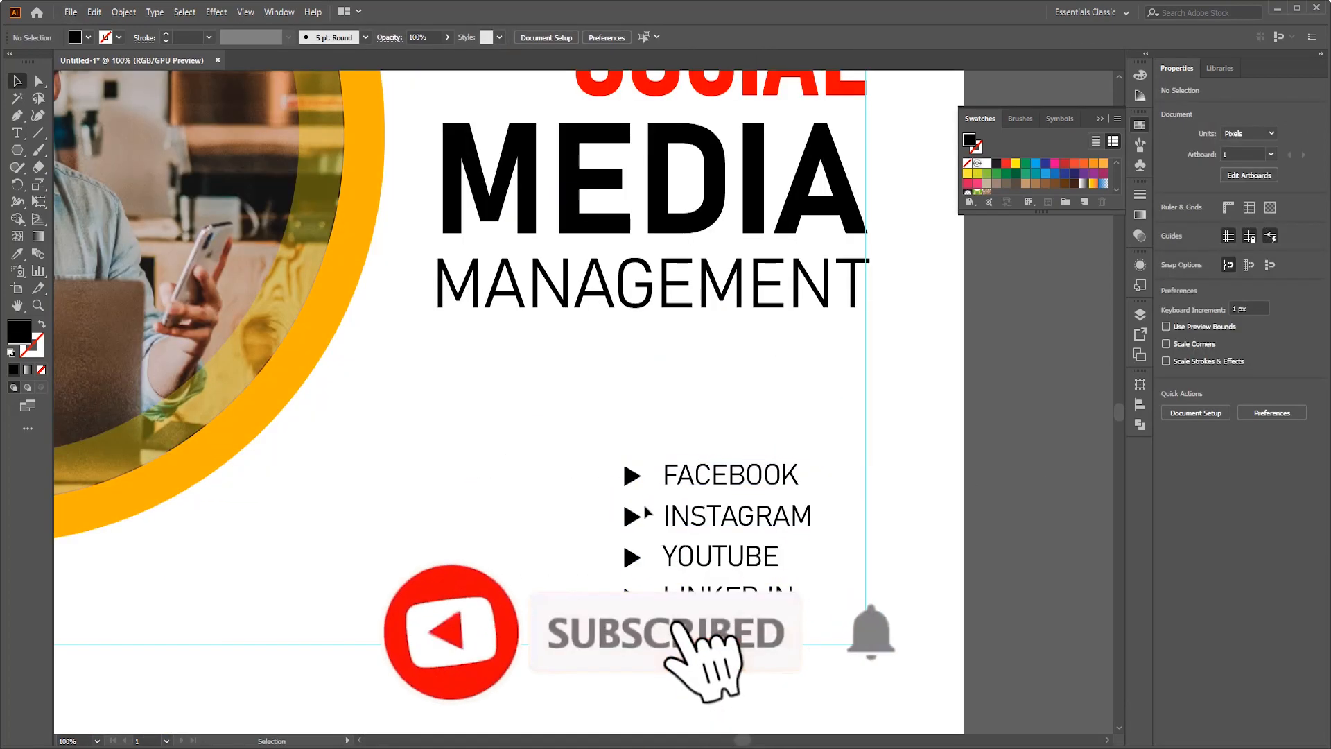
# - Mirror the four arrow triangles so they point left and place them on the right side of the service labels
pyautogui.moveTo(18, 184); pyautogui.dragTo(101, 212)
pyautogui.click(100, 208)
pyautogui.doubleClick(18, 184)
pyautogui.click(962, 490)
pyautogui.press('v')
pyautogui.moveTo(630, 518); pyautogui.dragTo(843, 534)
pyautogui.press('Escape')
# - Right-align the four service labels with each other and set them close beside the mirrored triangles
pyautogui.doubleClick(730, 588)
pyautogui.click(931, 38)
pyautogui.moveTo(804, 478); pyautogui.dragTo(895, 450)
pyautogui.press('Escape')
pyautogui.moveTo(927, 454); pyautogui.dragTo(937, 387)
pyautogui.click(1055, 507)
# - Line up the text blocks with the right margin guide and raise the tagline slightly above SOCIAL
pyautogui.scroll(-2, 1056, 507)
pyautogui.moveTo(1051, 402); pyautogui.dragTo(858, 457)
pyautogui.moveTo(872, 171); pyautogui.dragTo(759, 510)
pyautogui.click(894, 333)
pyautogui.moveTo(763, 245); pyautogui.dragTo(764, 229)
pyautogui.click(771, 329)
pyautogui.click(1014, 38)
# - Move the service list up slightly, closer to MANAGEMENT, while keeping it on the right margin guide
pyautogui.click(801, 508)
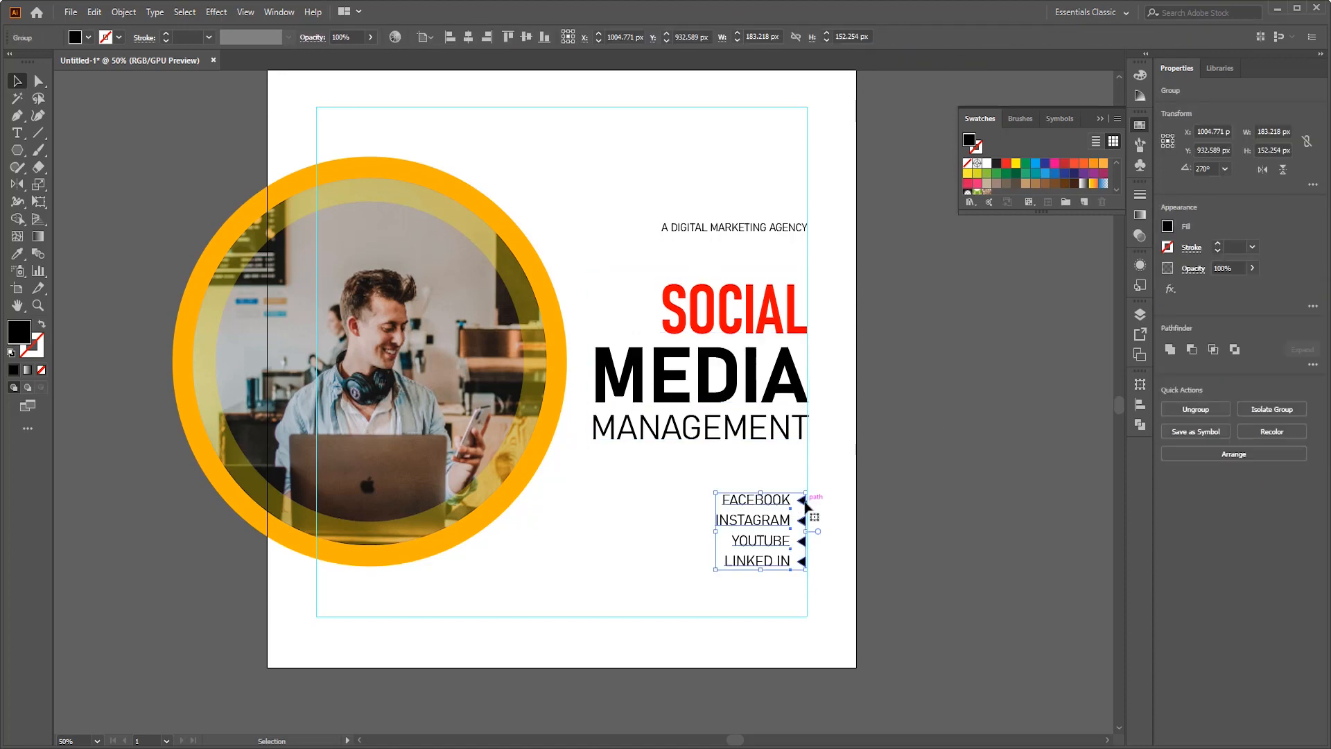
pyautogui.moveTo(802, 508); pyautogui.dragTo(801, 504)
pyautogui.click(1048, 508)
pyautogui.scroll(-1, 1048, 508)
pyautogui.scroll(1, 954, 354)
pyautogui.moveTo(818, 442); pyautogui.dragTo(814, 346)
pyautogui.scroll(1, 811, 117)
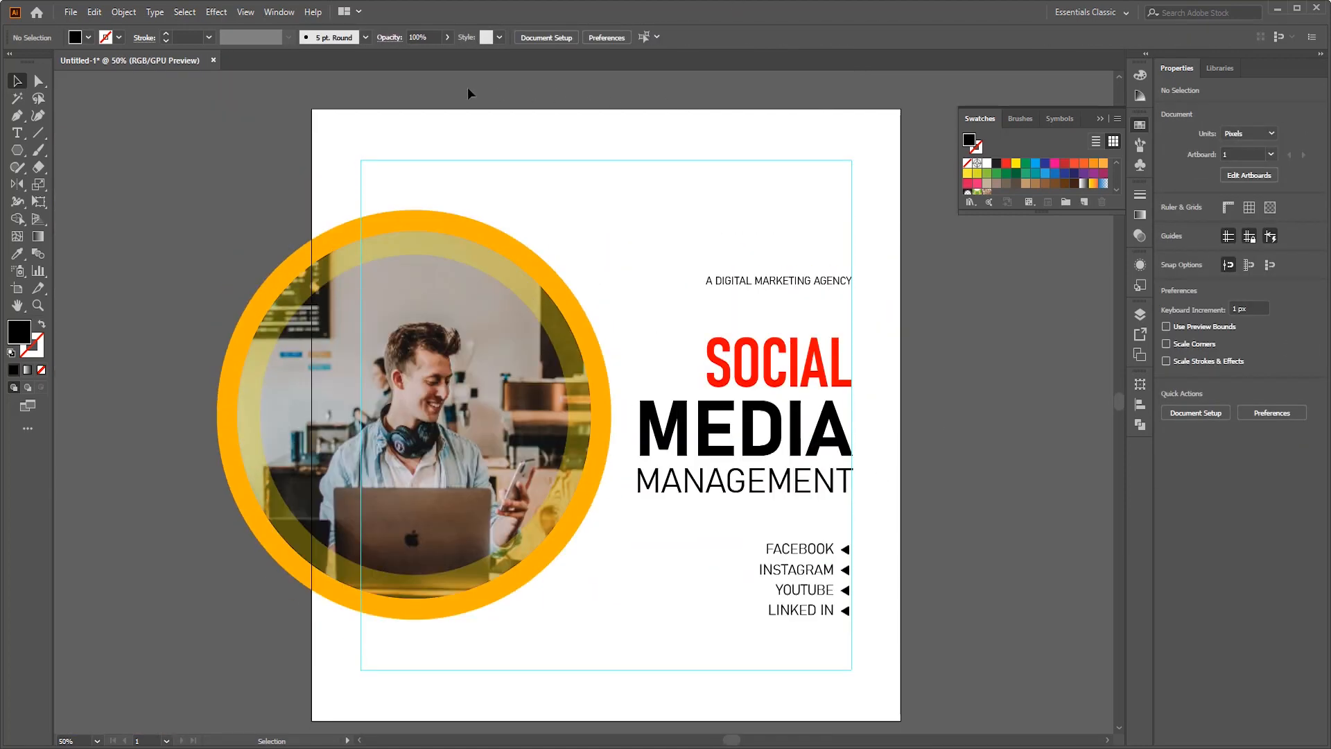
# - Add the text COMPUTER WORLD in Bahnschrift Bold above the photo near the upper margin guide
pyautogui.click(18, 132)
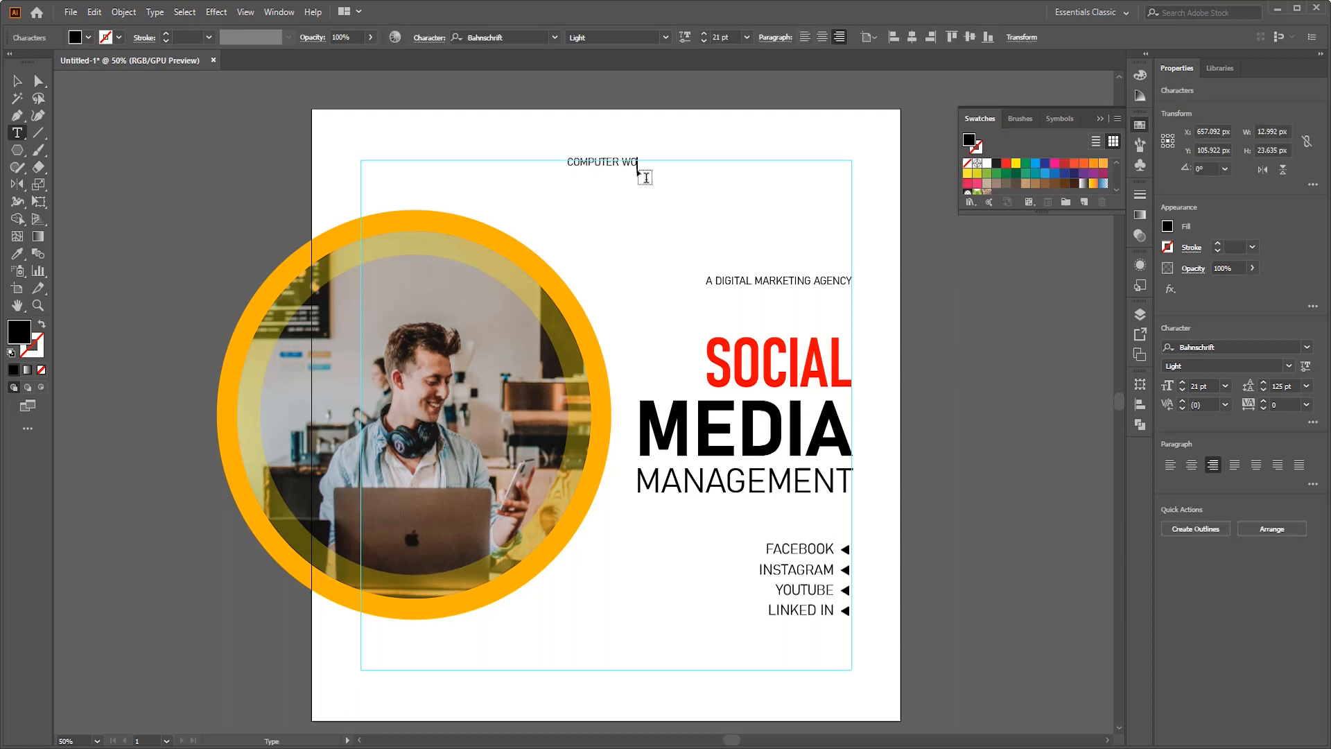
pyautogui.click(565, 37)
pyautogui.click(585, 270)
pyautogui.press('Escape')
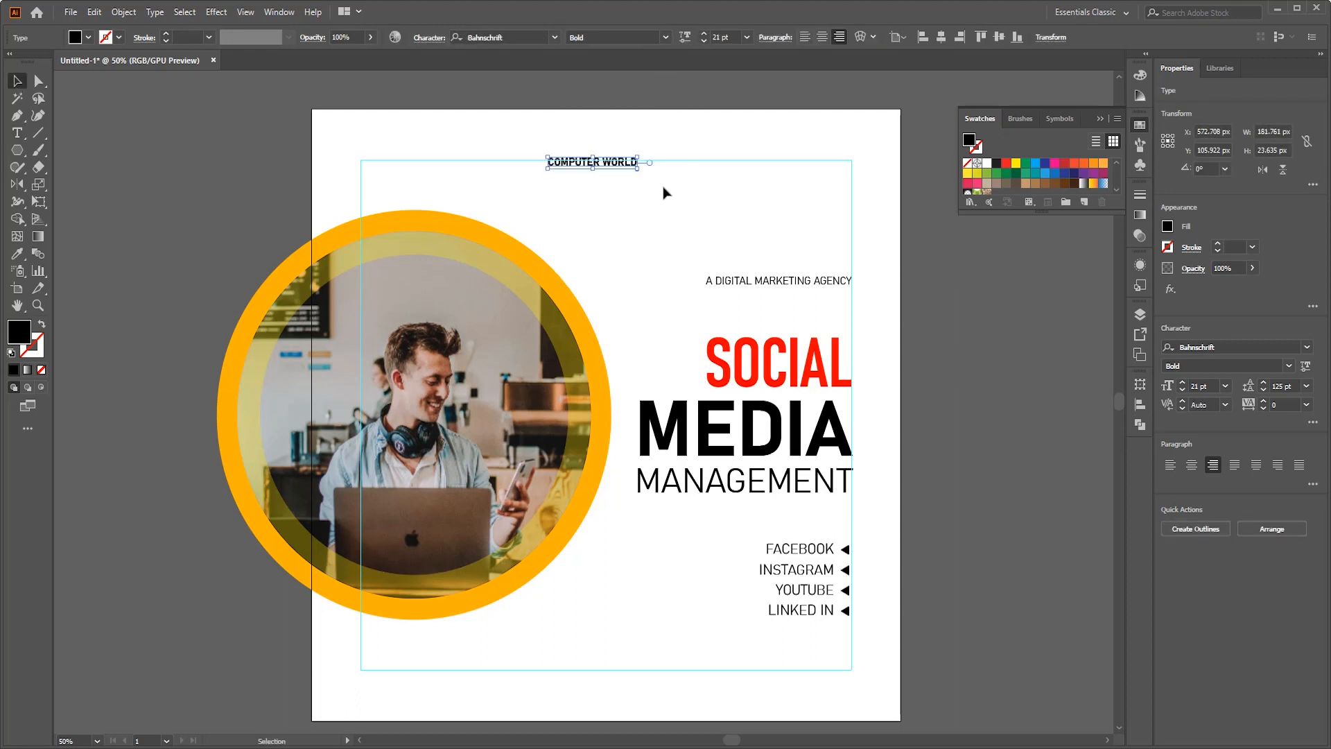
# - Enlarge COMPUTER WORLD to about 36 pt and place it in the upper-left corner of the margin guides
pyautogui.moveTo(702, 203); pyautogui.dragTo(702, 204)
pyautogui.click(701, 203)
pyautogui.moveTo(662, 172); pyautogui.dragTo(487, 180)
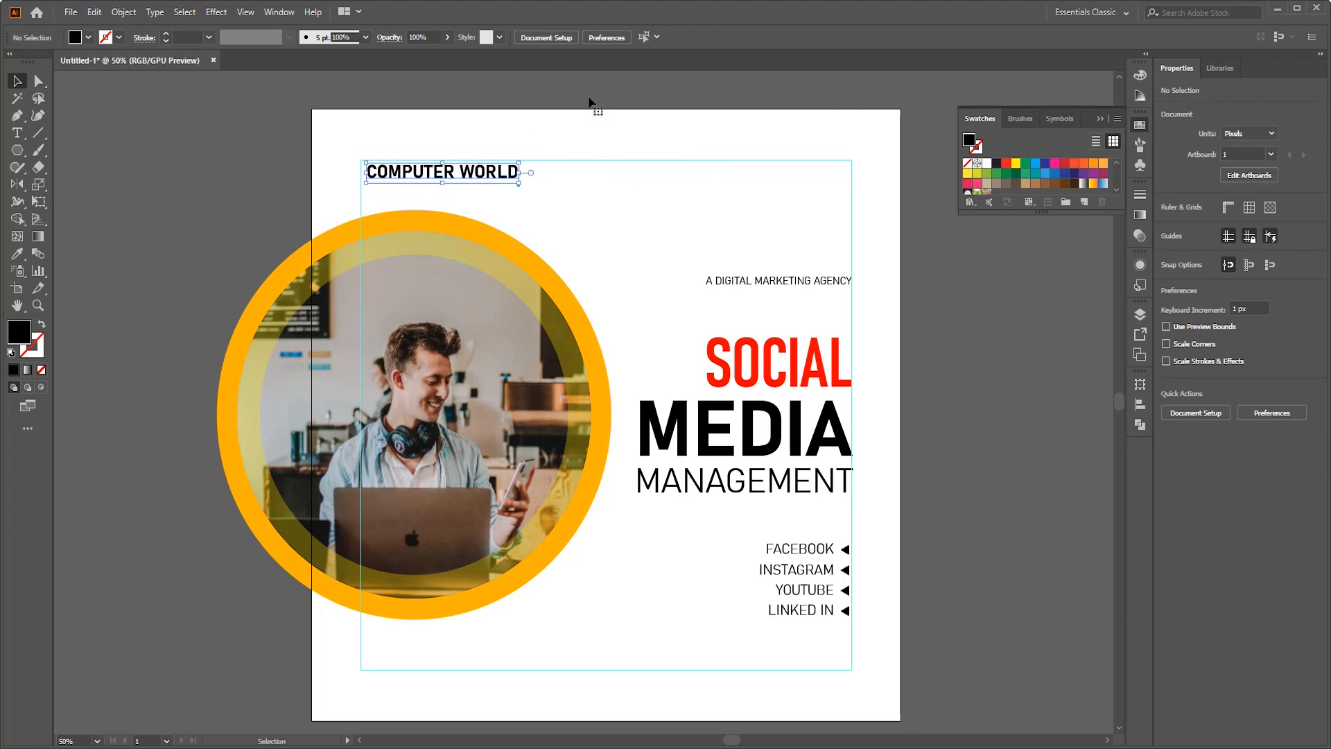
# - Break COMPUTER WORLD onto two lines, centre the text and set its leading to Auto
pyautogui.scroll(2, 432, 142)
pyautogui.doubleClick(488, 202)
pyautogui.press('Return')
pyautogui.hotkey('ctrl', 'a')
pyautogui.click(805, 37)
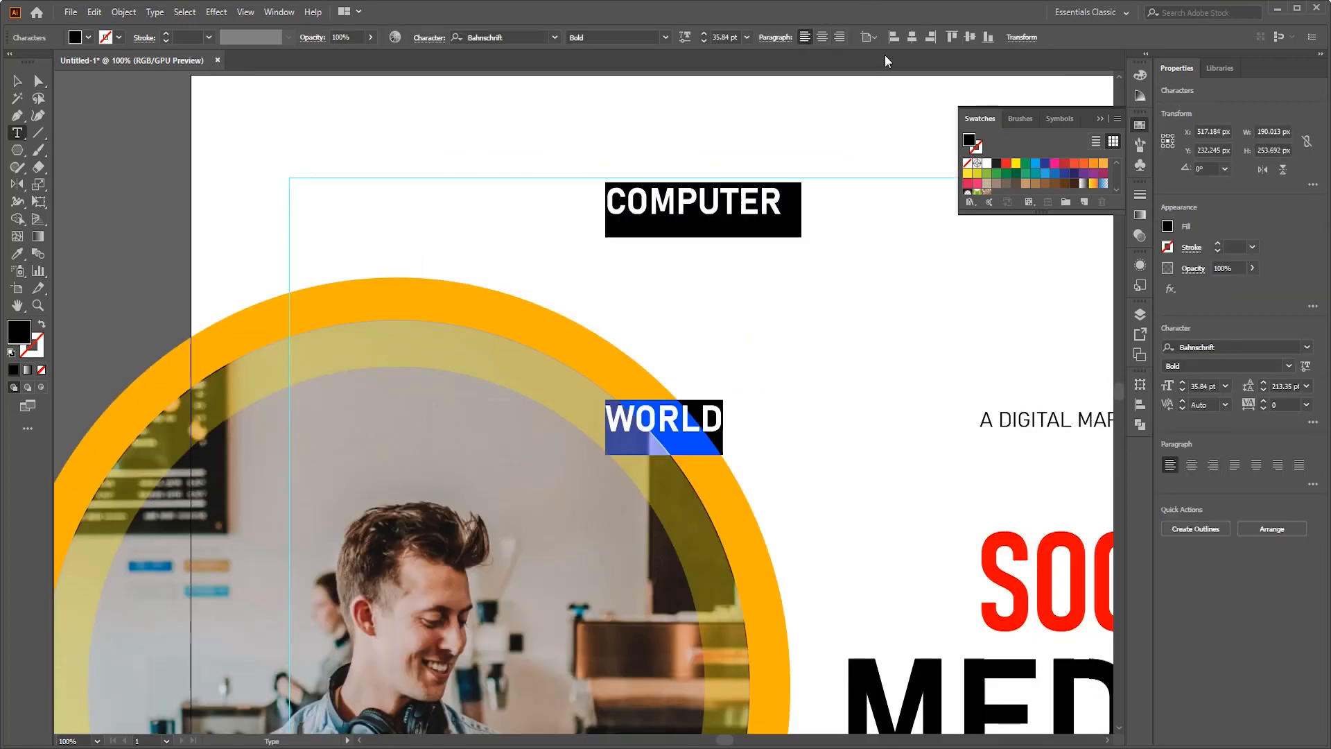
pyautogui.click(820, 38)
pyautogui.click(429, 38)
pyautogui.click(441, 107)
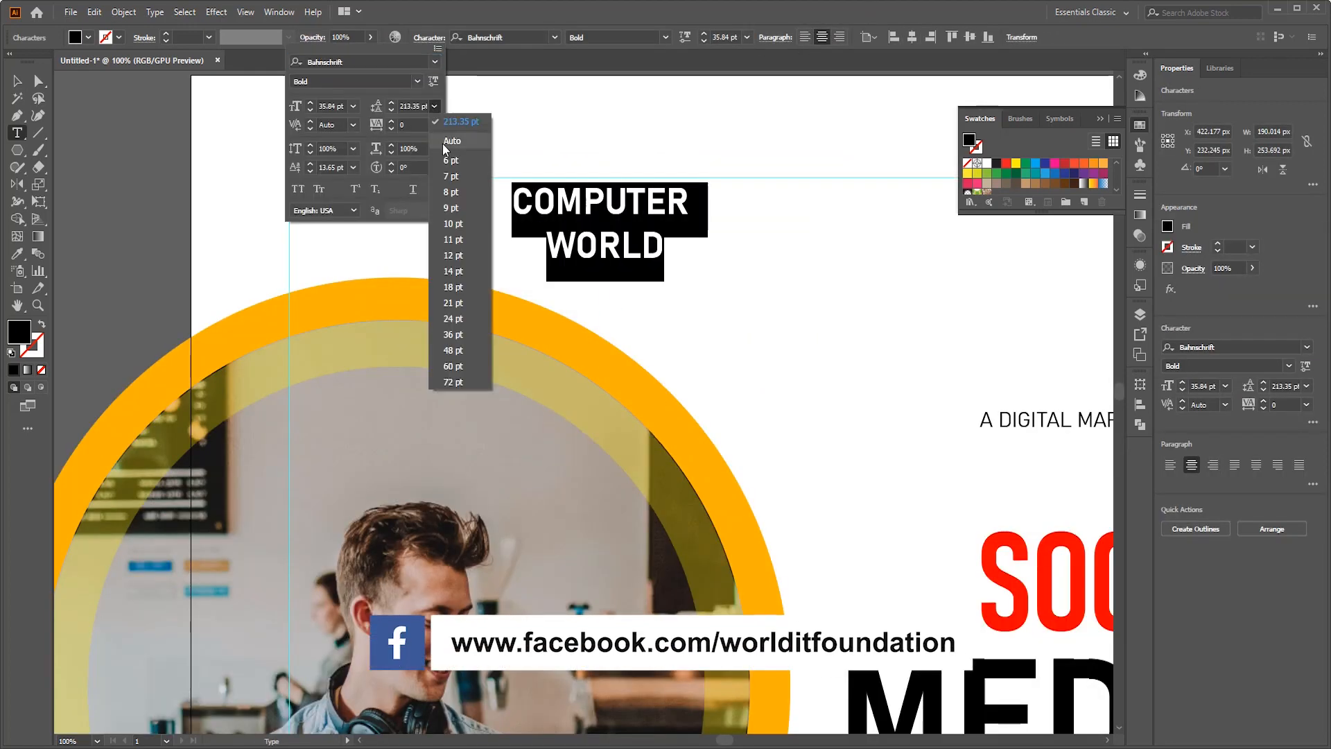
pyautogui.click(448, 123)
pyautogui.click(13, 89)
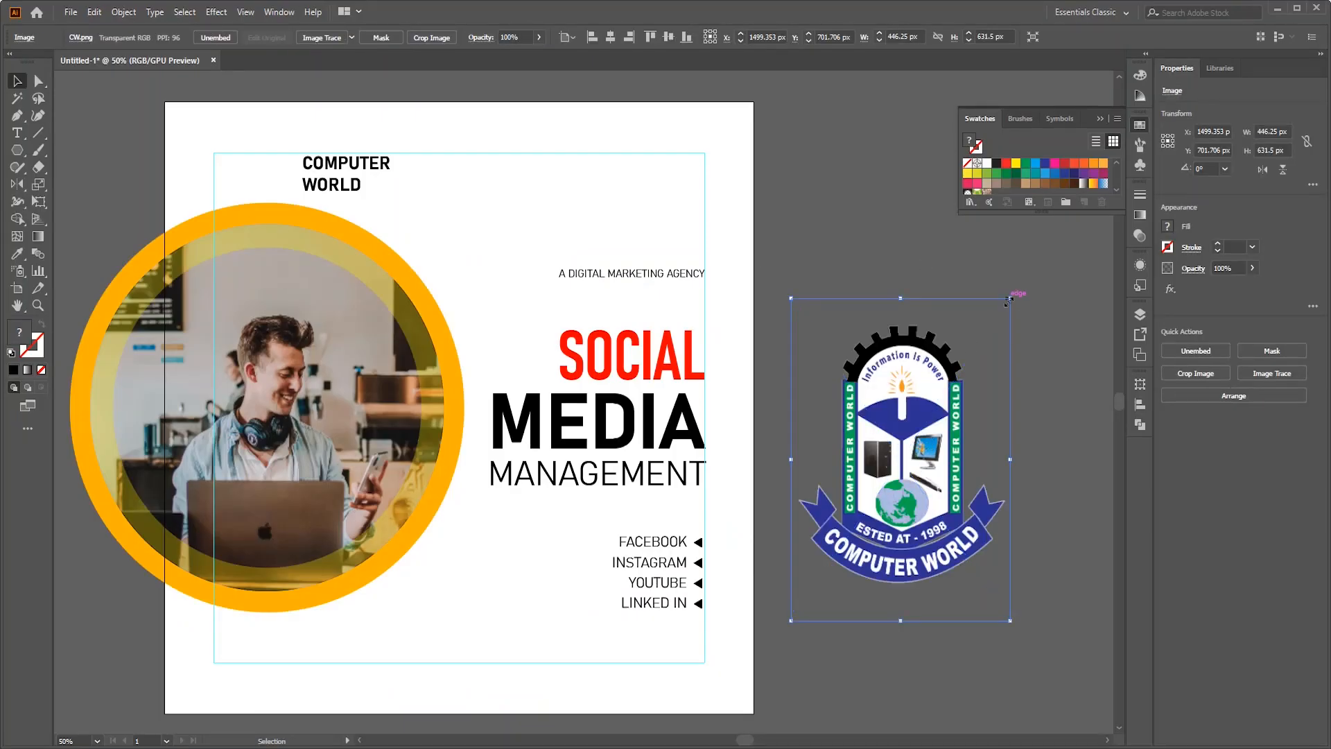
# - Bring in the CW logo from the Downloads folder, about 55 px wide, at the guides' upper-left corner with COMPUTER WORLD beside it
pyautogui.moveTo(1009, 299); pyautogui.dragTo(223, 189)
pyautogui.scroll(3, 227, 187)
pyautogui.moveTo(321, 303); pyautogui.dragTo(285, 264)
pyautogui.click(326, 165)
pyautogui.moveTo(507, 206); pyautogui.dragTo(348, 206)
pyautogui.click(259, 208)
pyautogui.moveTo(282, 245); pyautogui.dragTo(265, 222)
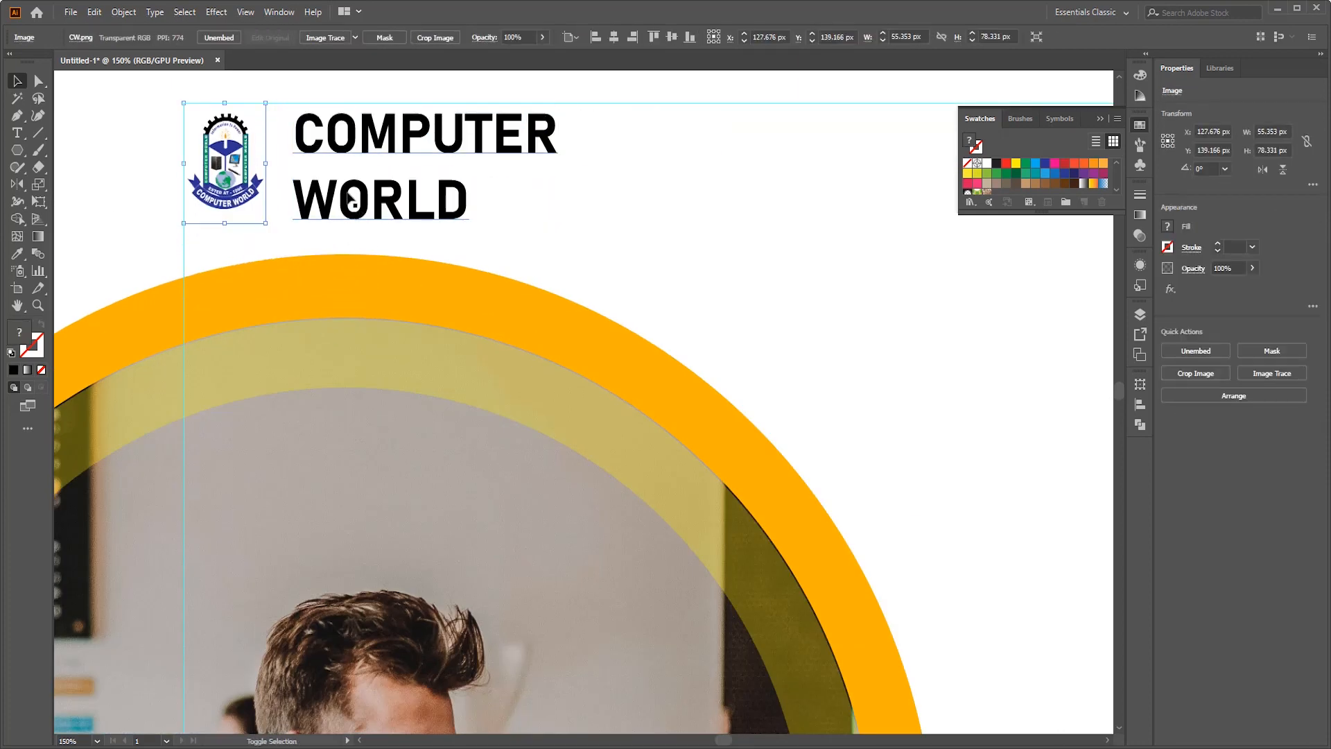
# - Scale the two-line COMPUTER WORLD text down slightly and line it up with the height of the logo
pyautogui.doubleClick(350, 201)
pyautogui.press('Escape')
pyautogui.click(747, 244)
pyautogui.scroll(-3, 747, 244)
pyautogui.scroll(2, 745, 240)
pyautogui.click(585, 179)
pyautogui.moveTo(630, 237)
pyautogui.mouseDown()
pyautogui.moveTo(609, 229)
pyautogui.moveTo(633, 233)
pyautogui.mouseUp()
pyautogui.click(531, 237)
pyautogui.scroll(2, 532, 237)
pyautogui.click(273, 149)
pyautogui.moveTo(326, 230); pyautogui.dragTo(332, 238)
pyautogui.scroll(-1, 610, 235)
pyautogui.click(634, 146)
pyautogui.click(822, 38)
pyautogui.moveTo(507, 145); pyautogui.dragTo(622, 143)
pyautogui.click(691, 143)
pyautogui.scroll(-2, 691, 143)
pyautogui.hotkey('ctrl', 'z')
pyautogui.hotkey('ctrl', 'z')
# - Select the arrow-marked service list and nudge it up by 10 px
pyautogui.click(718, 144)
pyautogui.scroll(-2, 719, 144)
pyautogui.scroll(2, 754, 155)
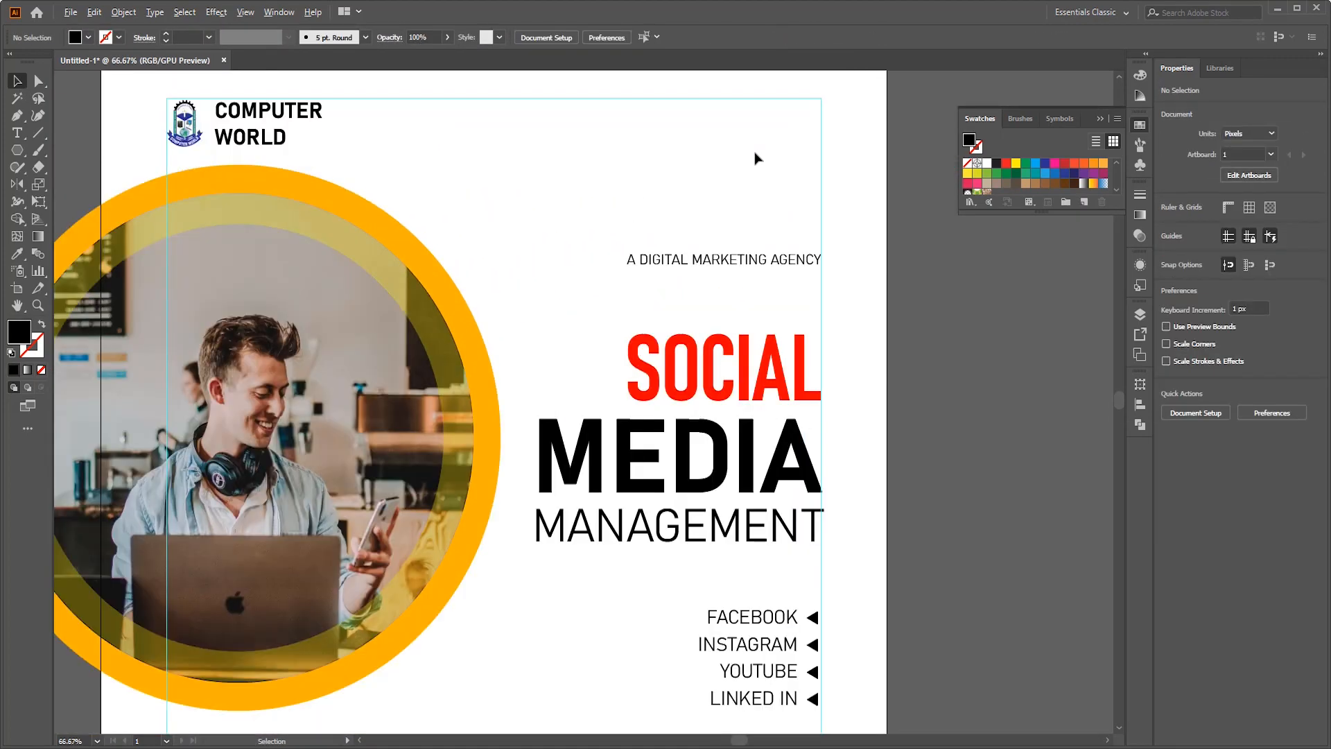
pyautogui.scroll(-1, 763, 155)
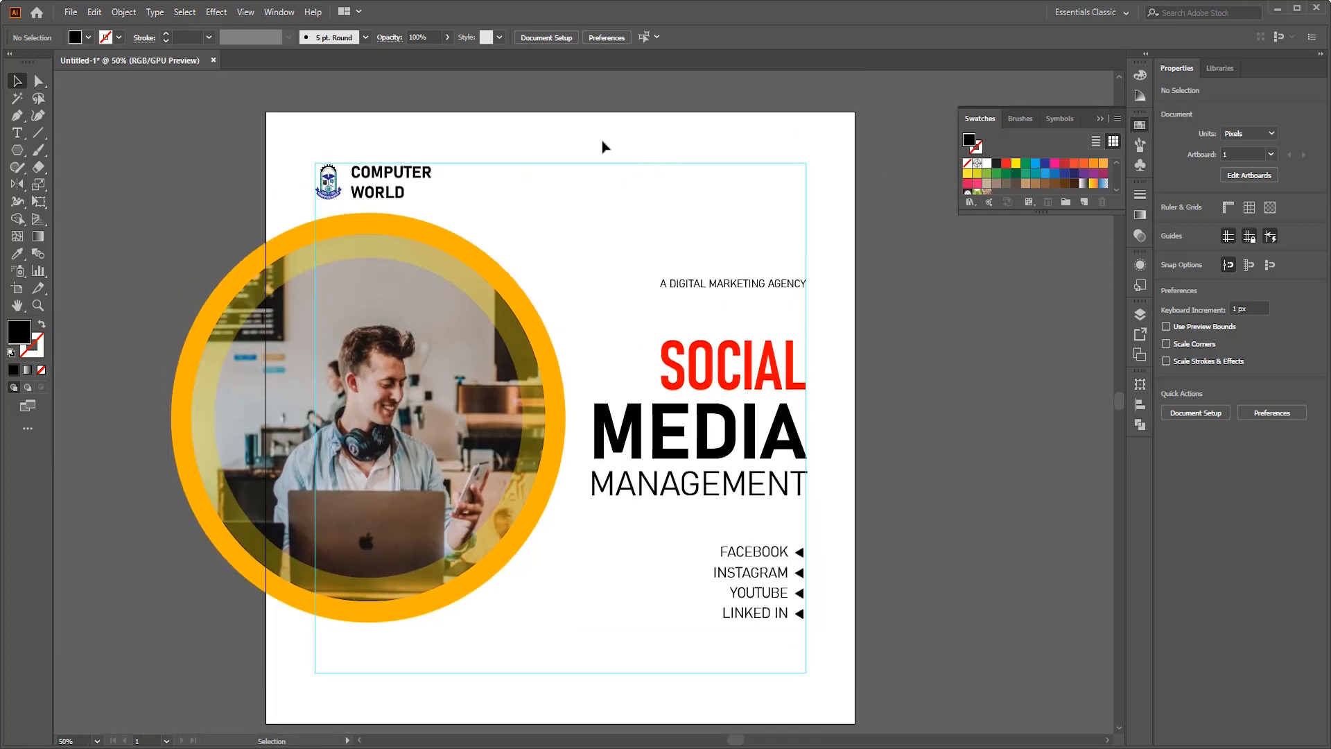
pyautogui.scroll(-1, 770, 160)
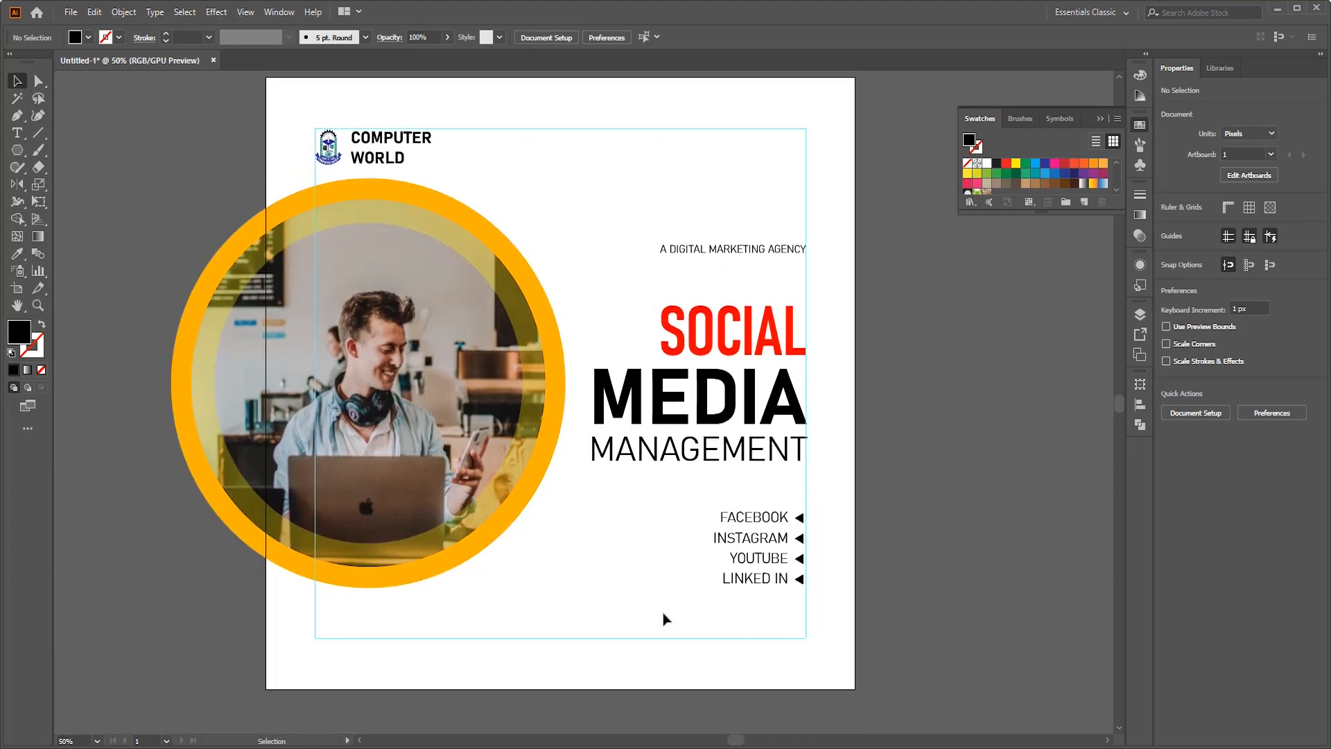
pyautogui.moveTo(856, 602)
pyautogui.mouseDown()
pyautogui.moveTo(734, 507)
pyautogui.moveTo(620, 564)
pyautogui.mouseUp()
pyautogui.hotkey('shift', 'Up')
# - Draw a black rectangle below the service list and round its corners fully into a pill-shaped button
pyautogui.scroll(-2, 864, 498)
pyautogui.press('m')
pyautogui.press('v')
pyautogui.scroll(2, 771, 587)
pyautogui.moveTo(740, 503); pyautogui.dragTo(739, 515)
pyautogui.moveTo(653, 464); pyautogui.dragTo(653, 476)
pyautogui.moveTo(830, 485); pyautogui.dragTo(797, 514)
# - Add the text GET YOUR SERVICE in a light font weight and colour it white
pyautogui.press('t')
pyautogui.click(454, 378)
pyautogui.write('GET YOUR SERVICE')
pyautogui.hotkey('ctrl', 'a')
pyautogui.click(665, 38)
pyautogui.click(589, 56)
pyautogui.press('Escape')
pyautogui.click(986, 163)
# - Place the GET YOUR SERVICE text on the black button and centre the two on each other
pyautogui.moveTo(519, 366); pyautogui.dragTo(633, 511)
pyautogui.doubleClick(839, 523)
pyautogui.moveTo(856, 589); pyautogui.dragTo(770, 496)
pyautogui.click(527, 37)
pyautogui.click(693, 513)
# - Resize the button and its text to fit the lower-right corner of the margin guides and group them
pyautogui.scroll(-1, 932, 455)
pyautogui.scroll(2, 818, 495)
pyautogui.moveTo(947, 434); pyautogui.dragTo(930, 436)
pyautogui.scroll(-1, 859, 468)
pyautogui.moveTo(939, 551); pyautogui.dragTo(818, 485)
pyautogui.moveTo(907, 444); pyautogui.dragTo(853, 455)
pyautogui.moveTo(843, 485); pyautogui.dragTo(910, 497)
pyautogui.hotkey('ctrl', 'g')
pyautogui.click(1042, 525)
# - Review the whole artboard layout, from the logo down to the GET YOUR SERVICE button
pyautogui.scroll(-2, 1016, 518)
pyautogui.scroll(-1, 990, 453)
pyautogui.hscroll(-2, 991, 452)
pyautogui.scroll(2, 992, 452)
pyautogui.scroll(-3, 906, 346)
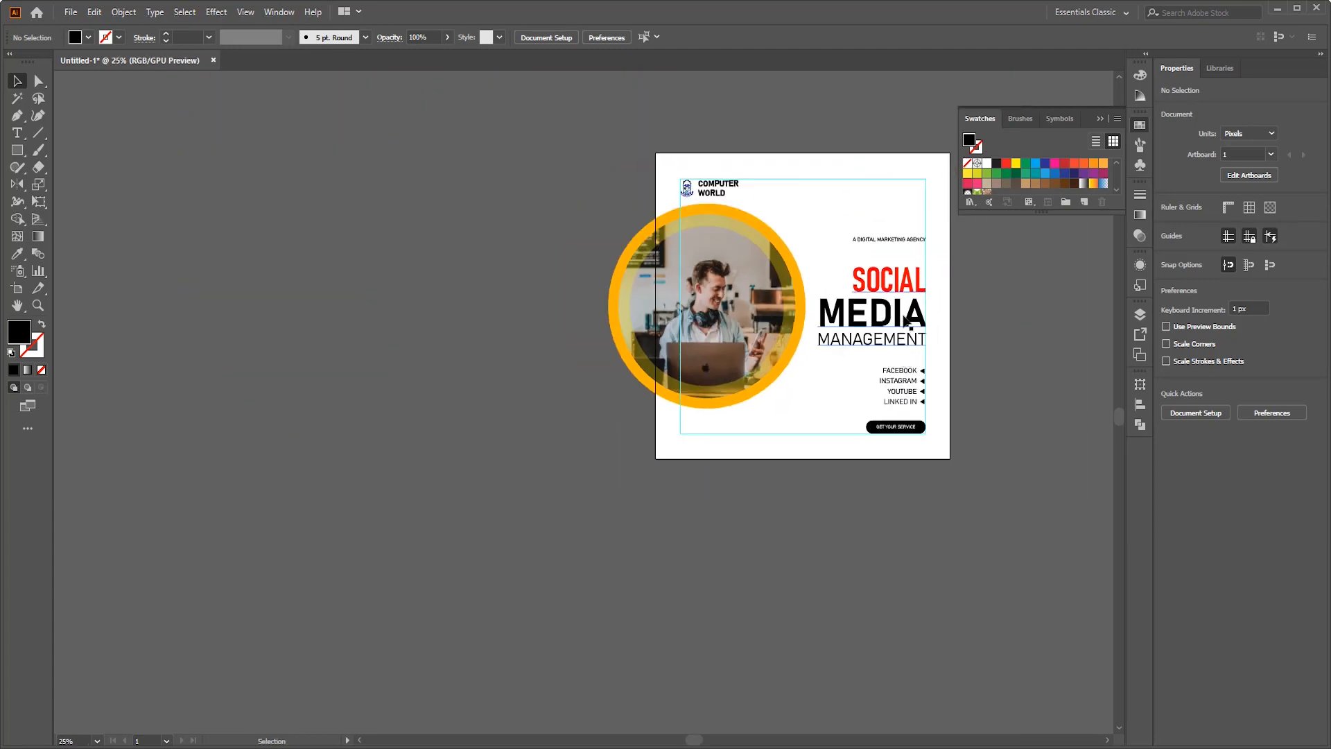
pyautogui.scroll(3, 904, 320)
pyautogui.scroll(-1, 903, 320)
pyautogui.hscroll(2, 784, 193)
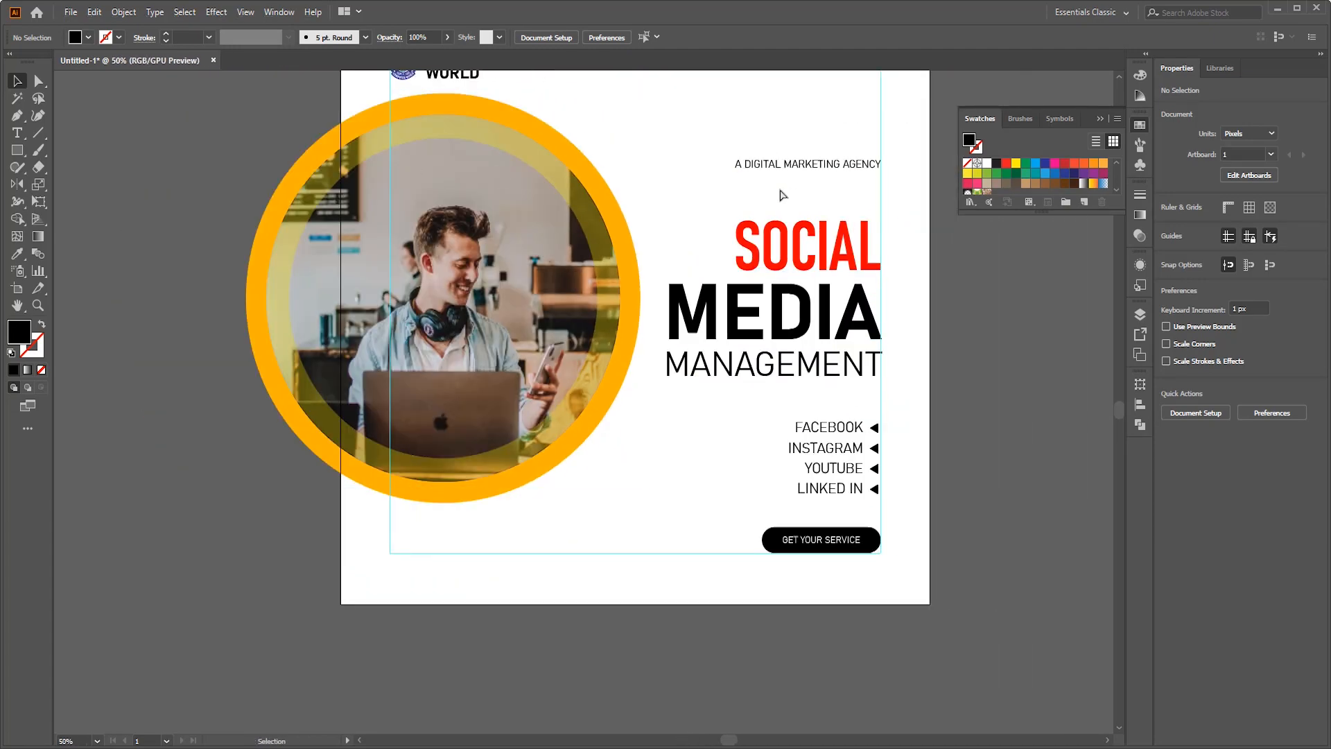
pyautogui.scroll(3, 782, 195)
pyautogui.scroll(-1, 603, 385)
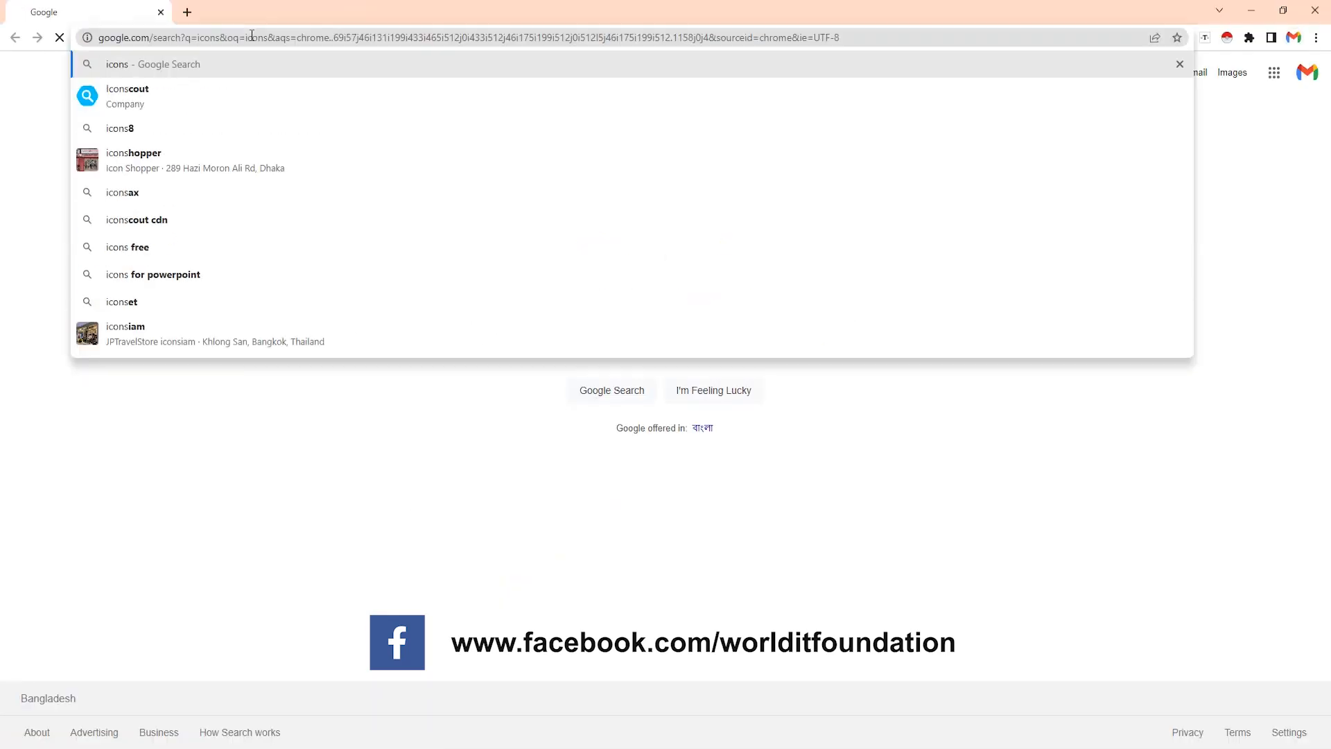
# - In the browser, go through the Google image results for icons and copy Buffer's black social media icon sheet
pyautogui.click(175, 138)
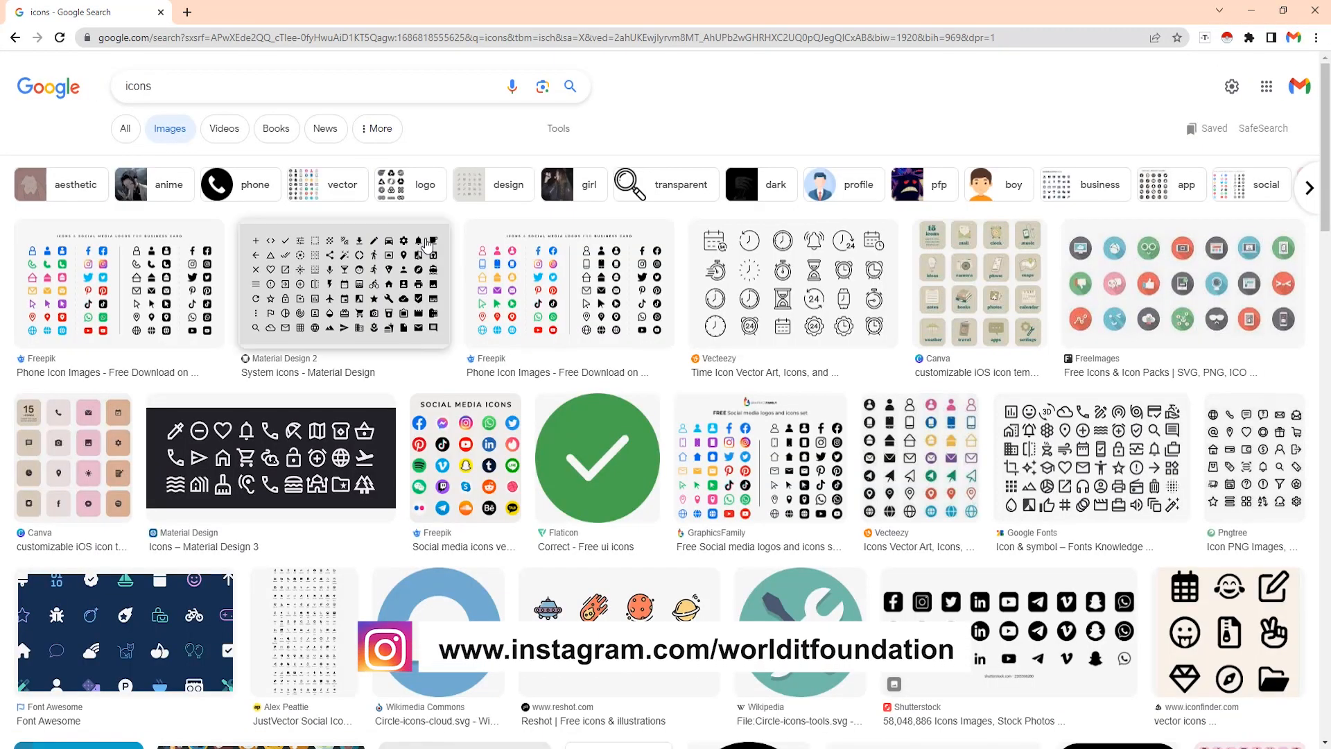
pyautogui.scroll(-20, 1104, 407)
pyautogui.click(919, 536)
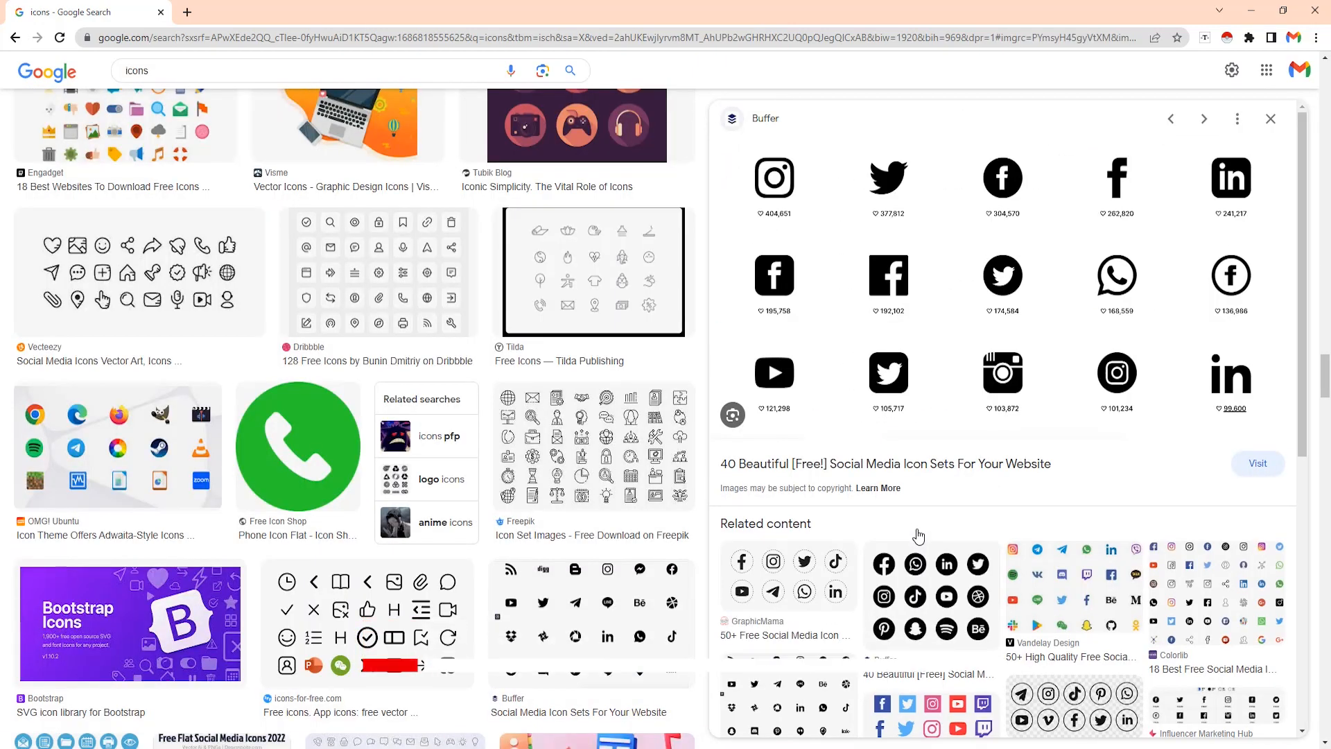
pyautogui.rightClick(901, 266)
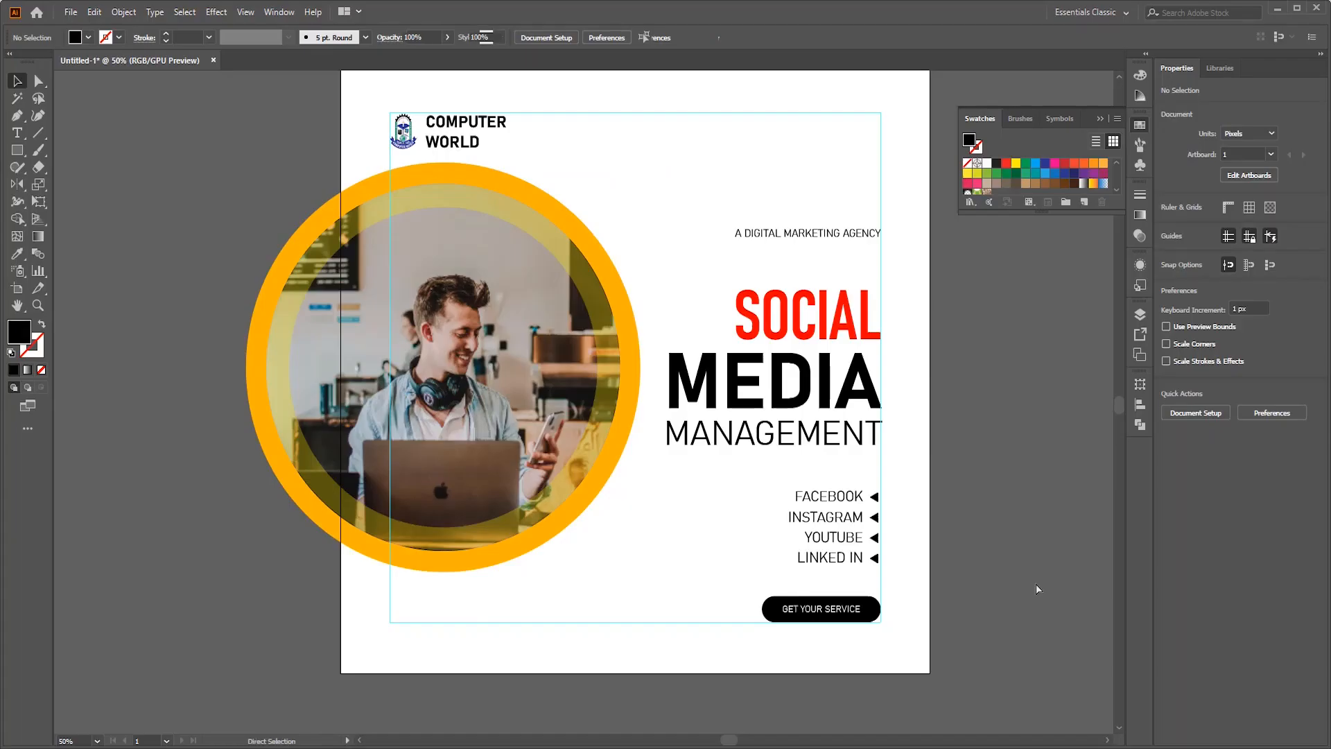
# - Paste the icon sheet into the Illustrator document and place it left of the artboard, scaled to about 871 px wide
pyautogui.hotkey('ctrl', 'v')
pyautogui.scroll(-4, 1036, 517)
pyautogui.hscroll(3, 1039, 521)
pyautogui.scroll(2, 988, 488)
pyautogui.moveTo(1014, 306); pyautogui.dragTo(767, 433)
pyautogui.moveTo(275, 290); pyautogui.dragTo(289, 355)
pyautogui.scroll(3, 288, 355)
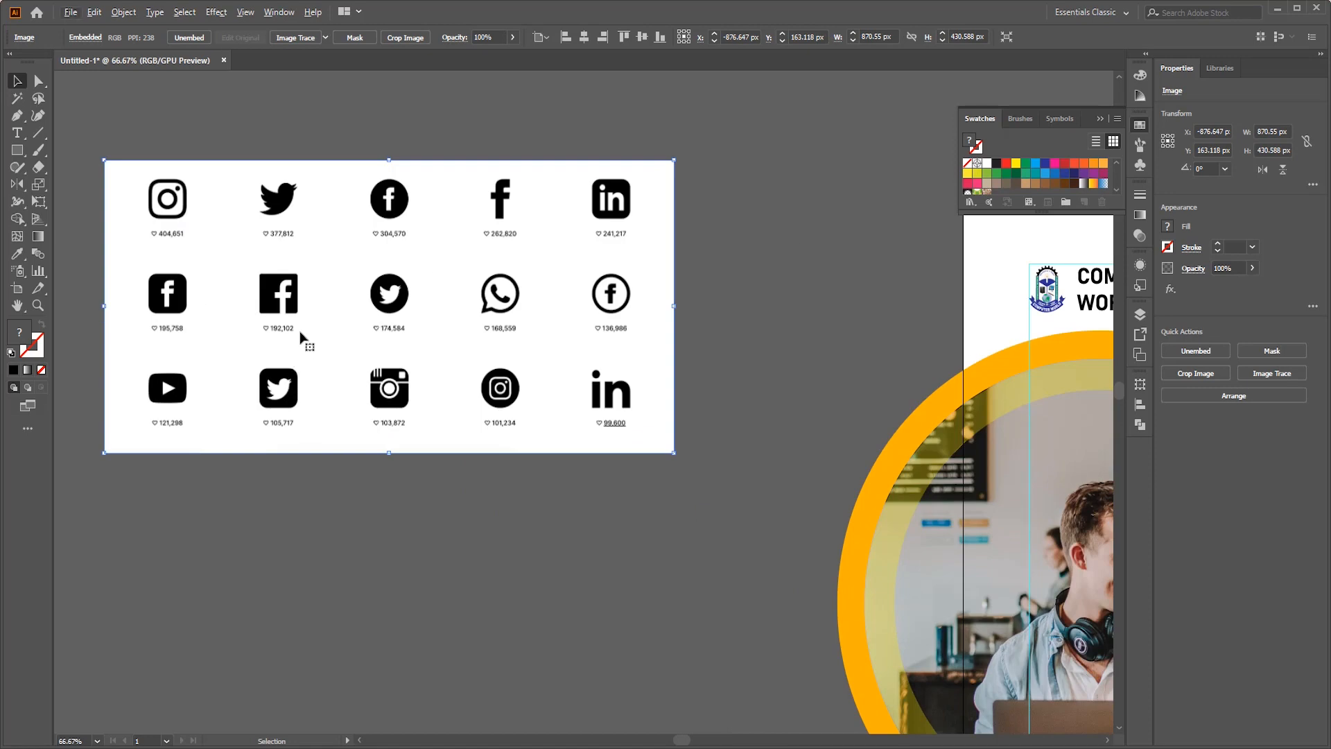
# - Image Trace the icon sheet with the default preset and expand the result into vector shapes
pyautogui.click(290, 38)
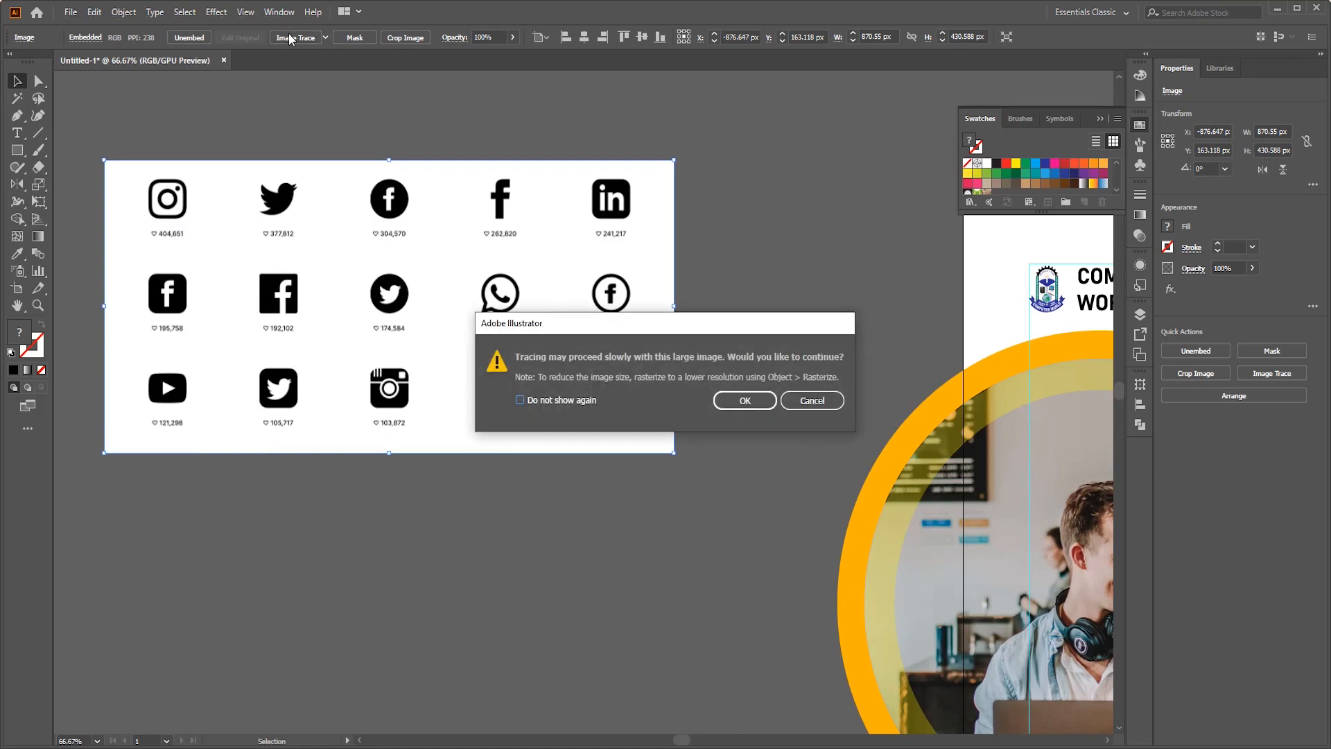
pyautogui.click(741, 402)
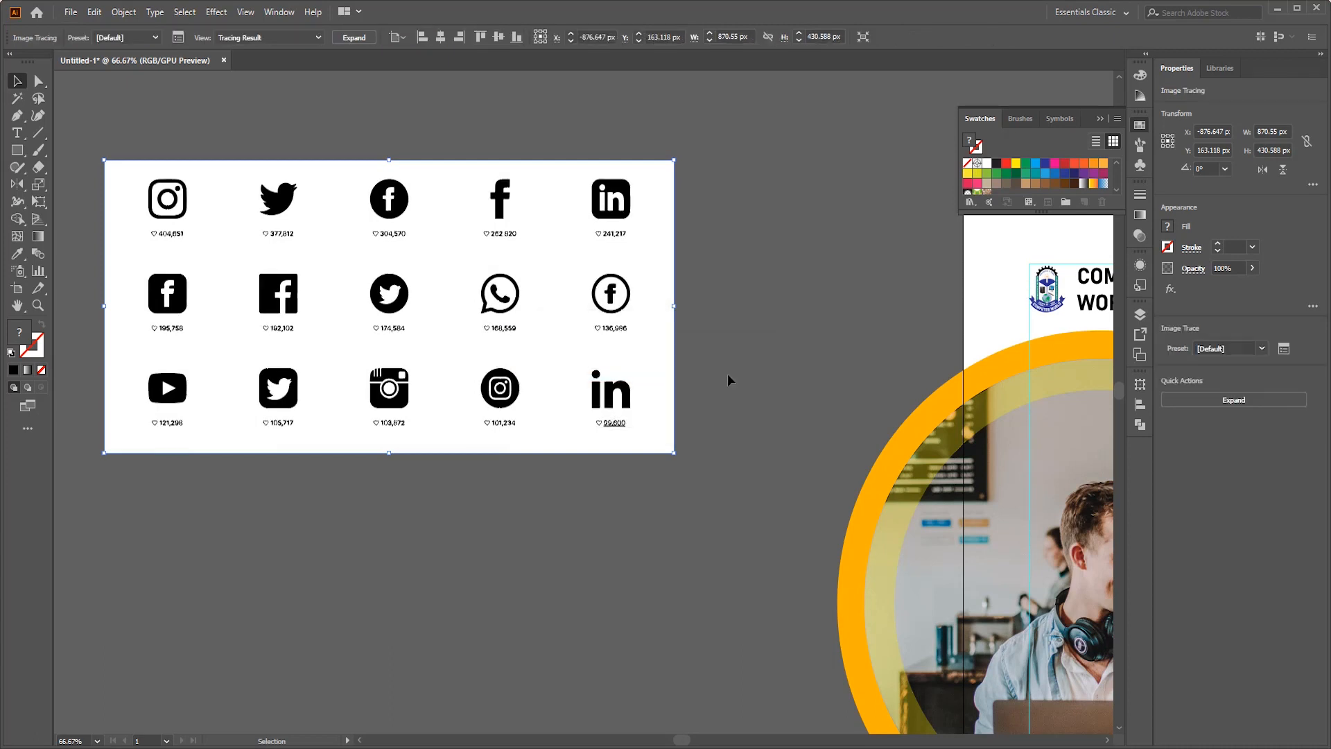
pyautogui.click(355, 37)
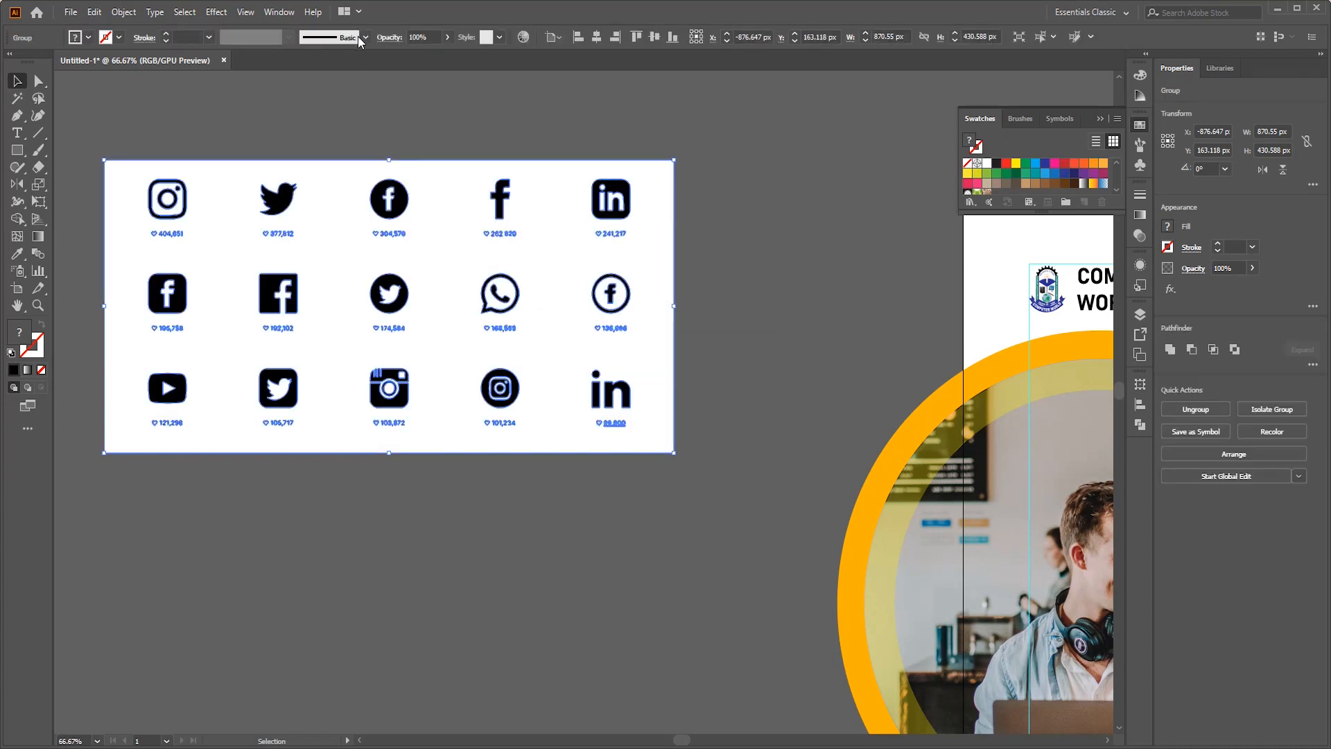
# - Select all white shapes inside the traced group with the Magic Wand and delete them
pyautogui.doubleClick(454, 215)
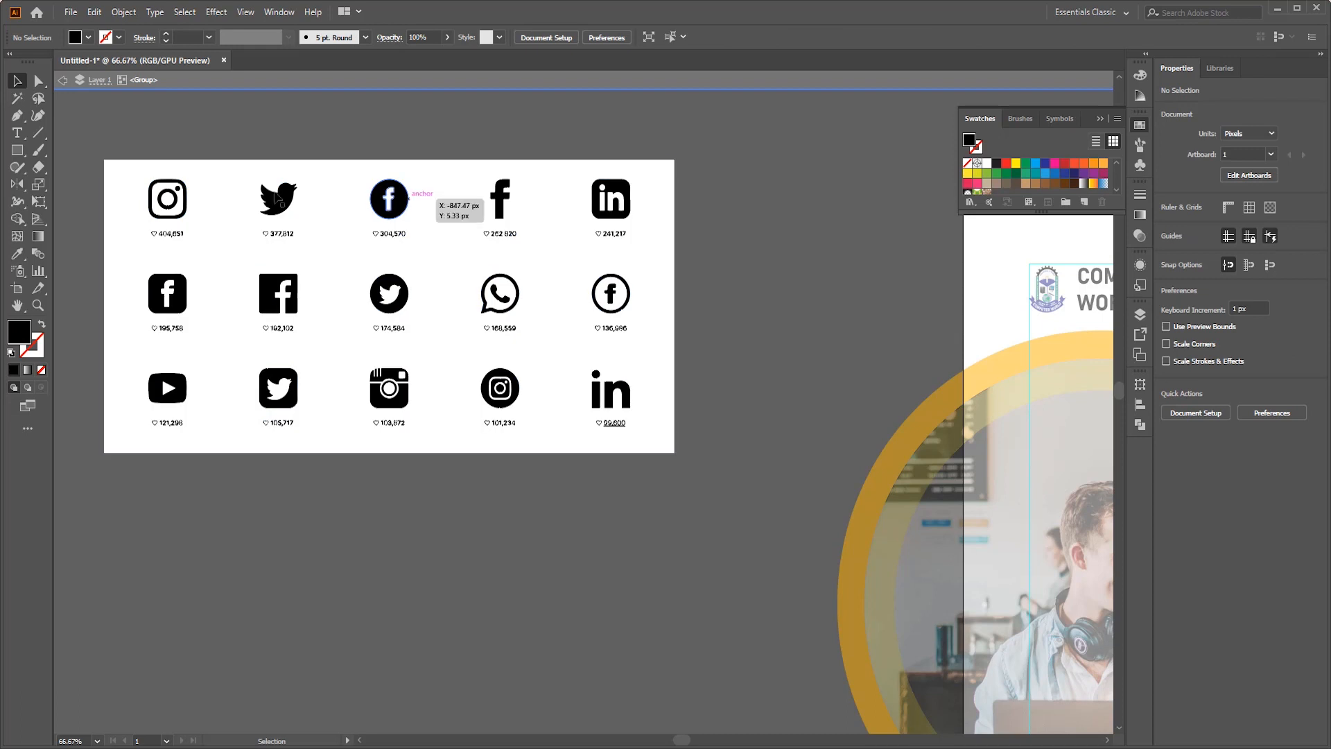
pyautogui.click(490, 238)
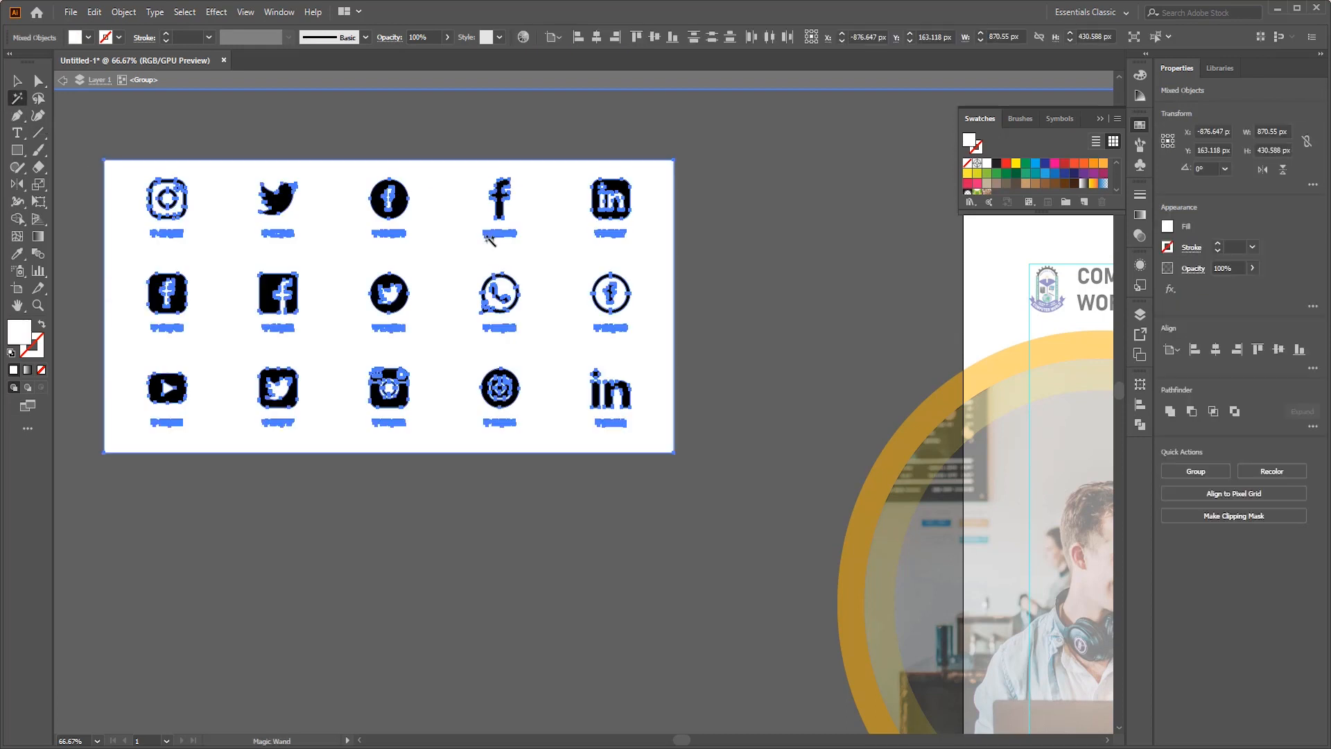
pyautogui.press('Delete')
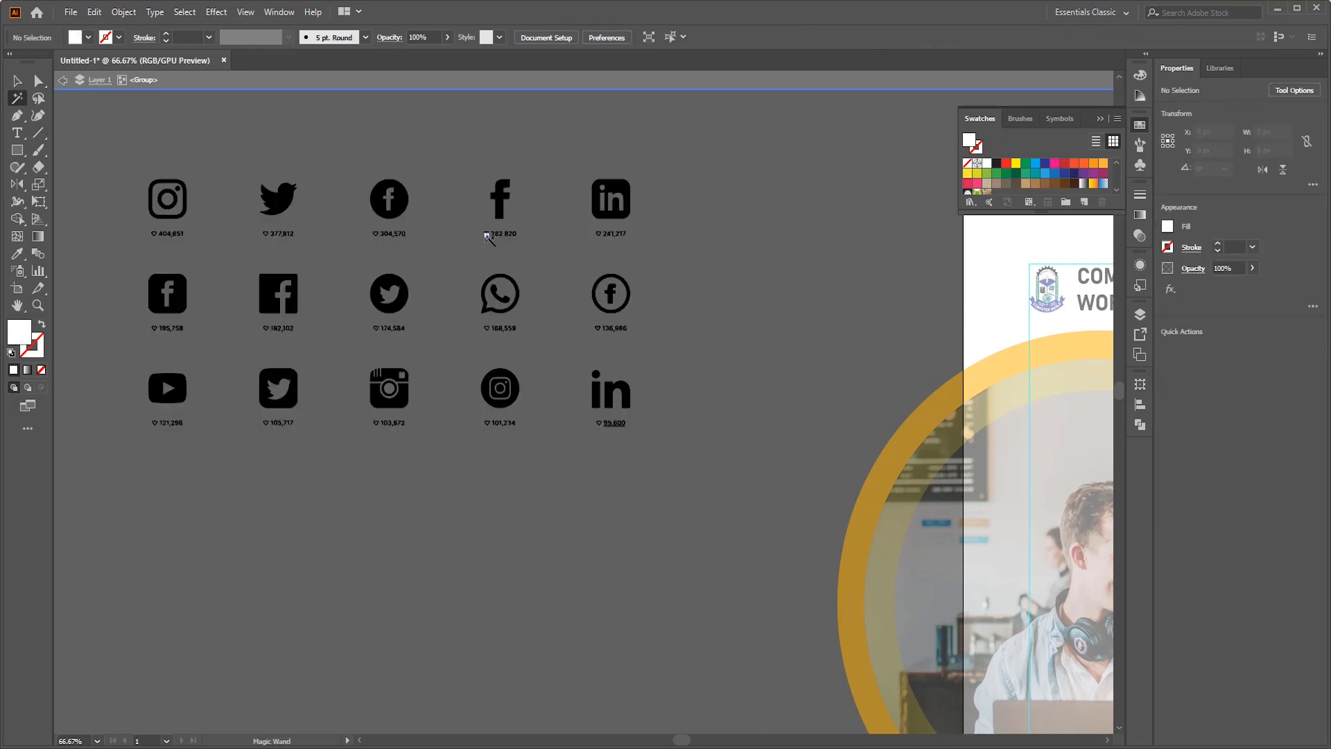
# - Leave the group's isolation mode and ungroup the traced icons into separate shapes
pyautogui.click(17, 81)
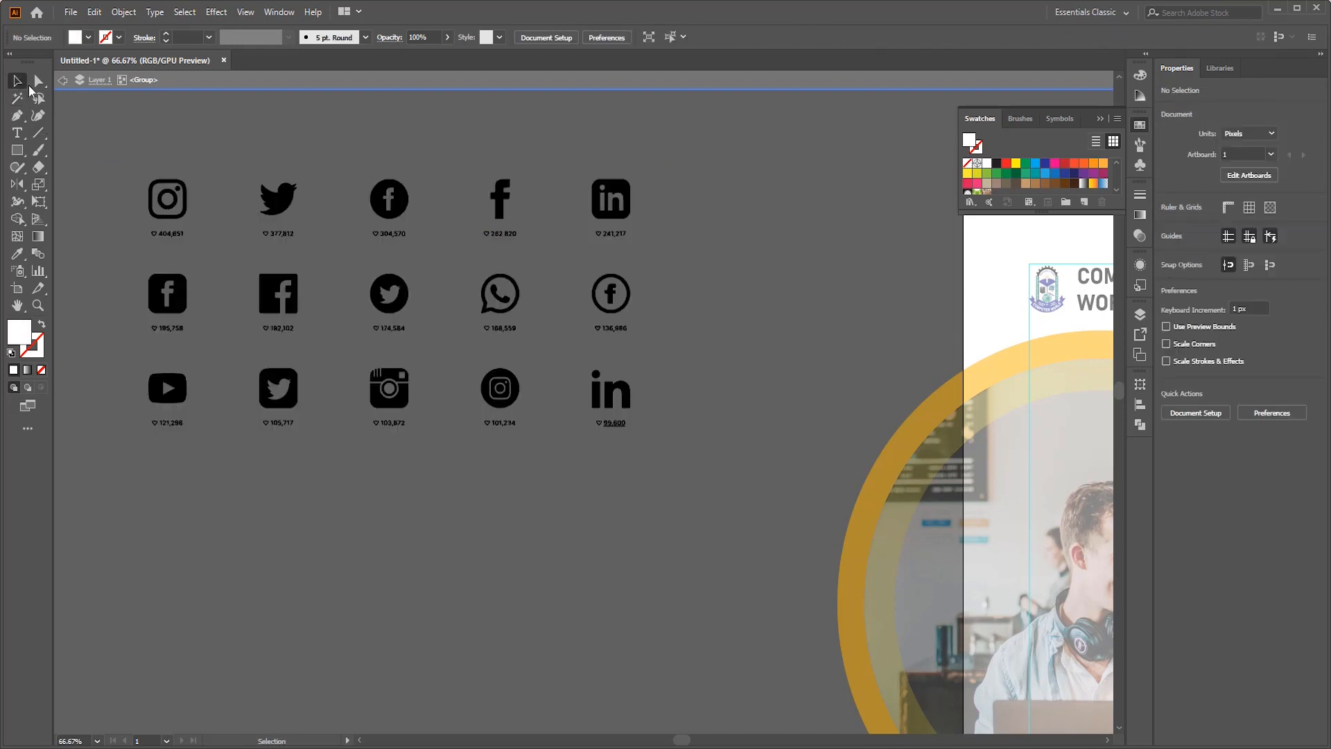
pyautogui.doubleClick(422, 200)
pyautogui.click(382, 219)
pyautogui.hotkey('ctrl', 'shift', 'g')
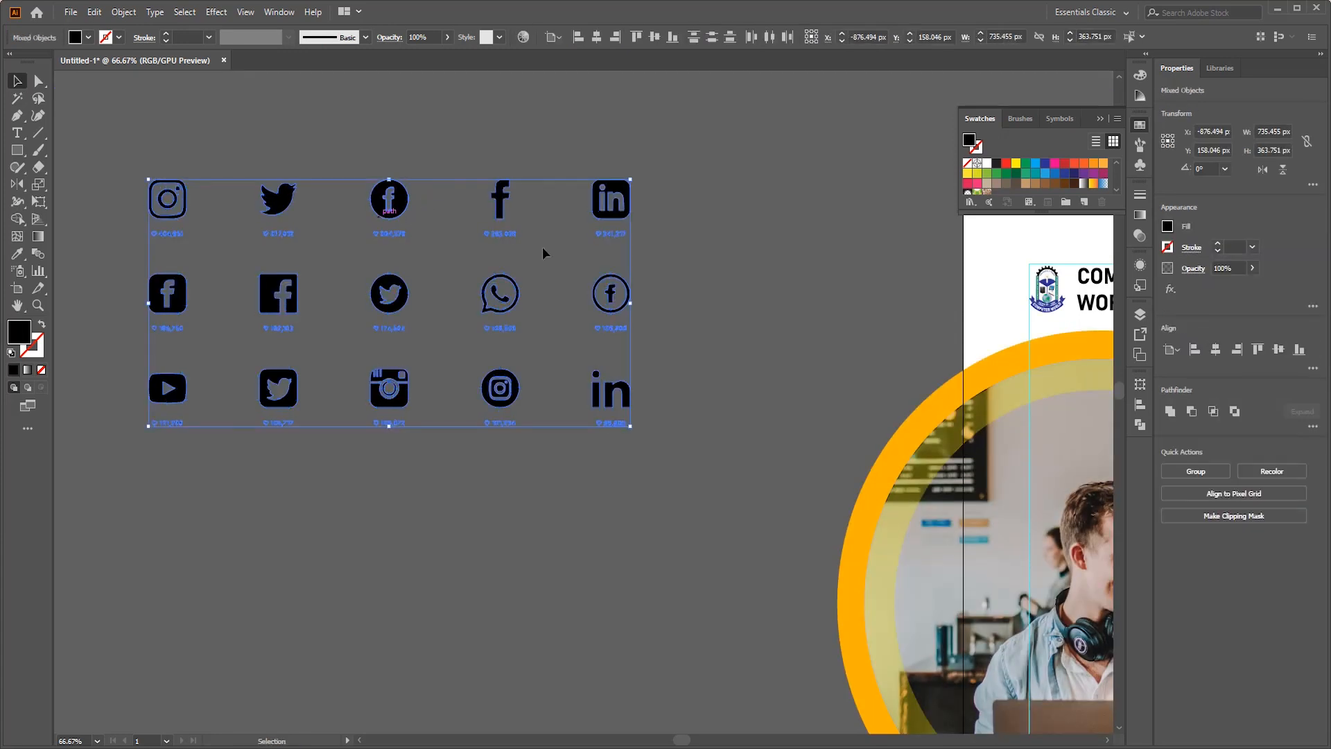
# - Move the square-cornered Facebook icon out of the icon grid into the empty space below it
pyautogui.click(676, 213)
pyautogui.scroll(1, 455, 194)
pyautogui.scroll(-1, 455, 194)
pyautogui.scroll(1, 405, 200)
pyautogui.scroll(-1, 407, 201)
pyautogui.hscroll(-1, 346, 314)
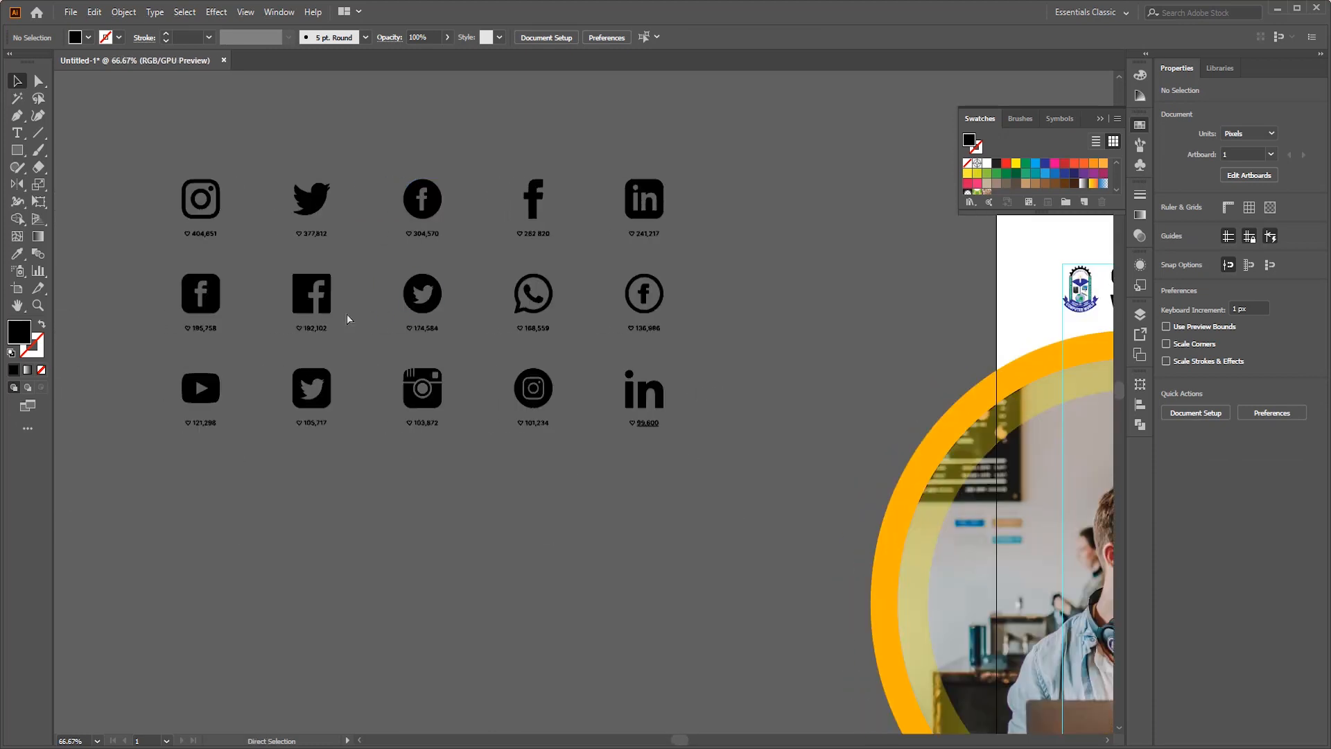
pyautogui.moveTo(319, 302); pyautogui.dragTo(446, 614)
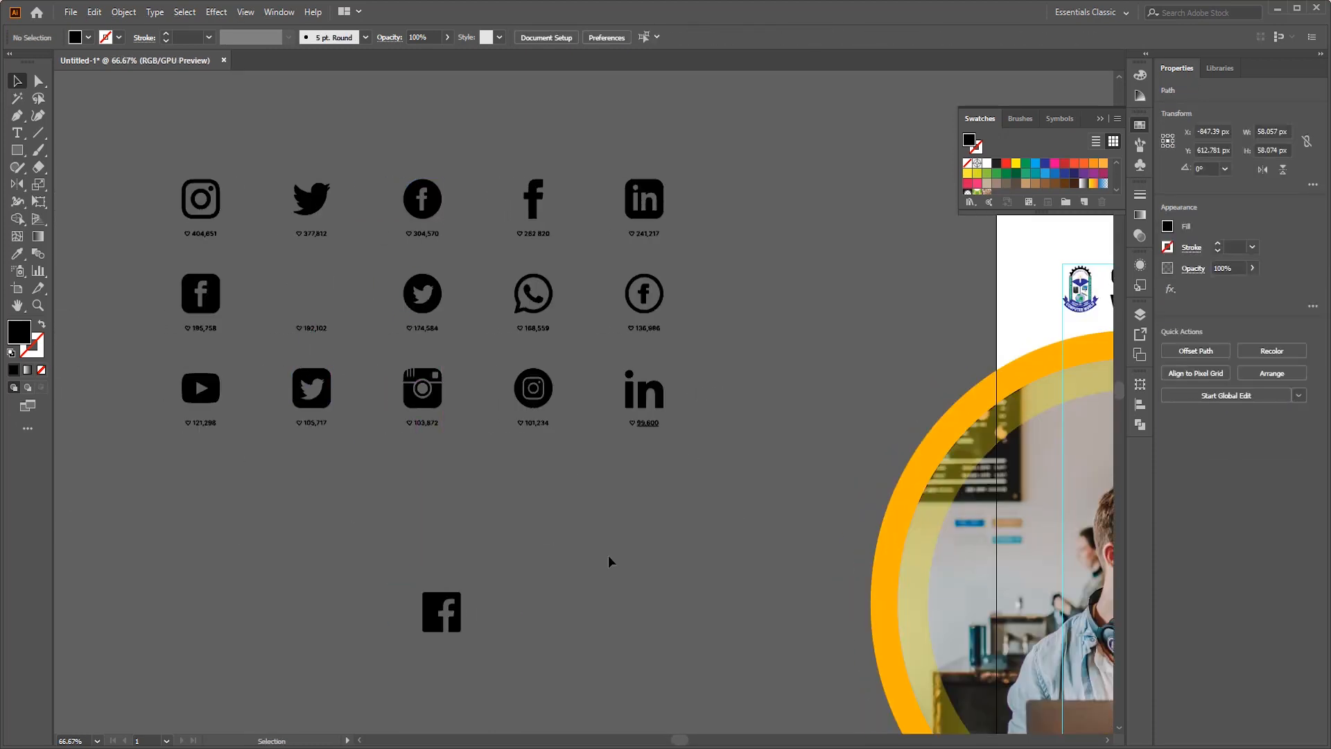
pyautogui.hscroll(2, 515, 625)
pyautogui.scroll(-4, 350, 497)
pyautogui.hscroll(5, 450, 479)
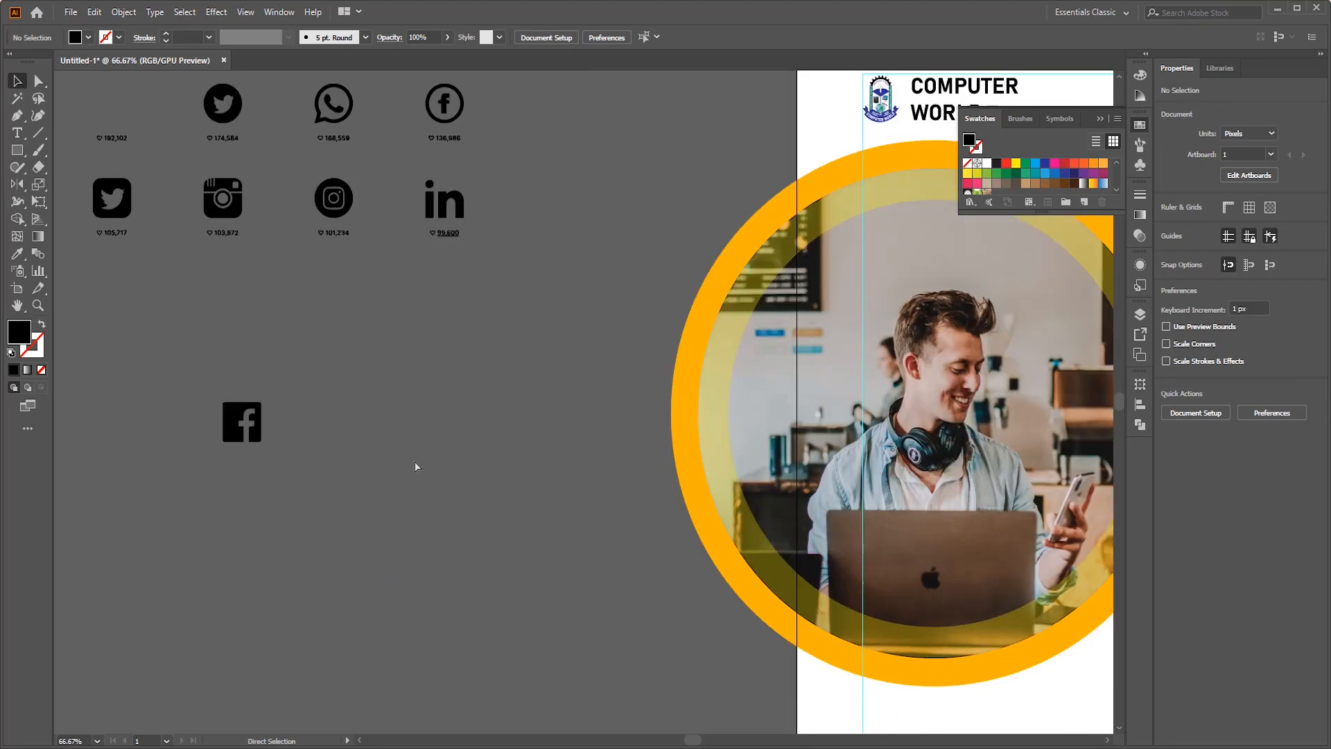
# - Place the Facebook icon in the lower-left corner of the artboard's margin guides, scaled down to about 41 px high
pyautogui.scroll(-2, 283, 449)
pyautogui.click(156, 339)
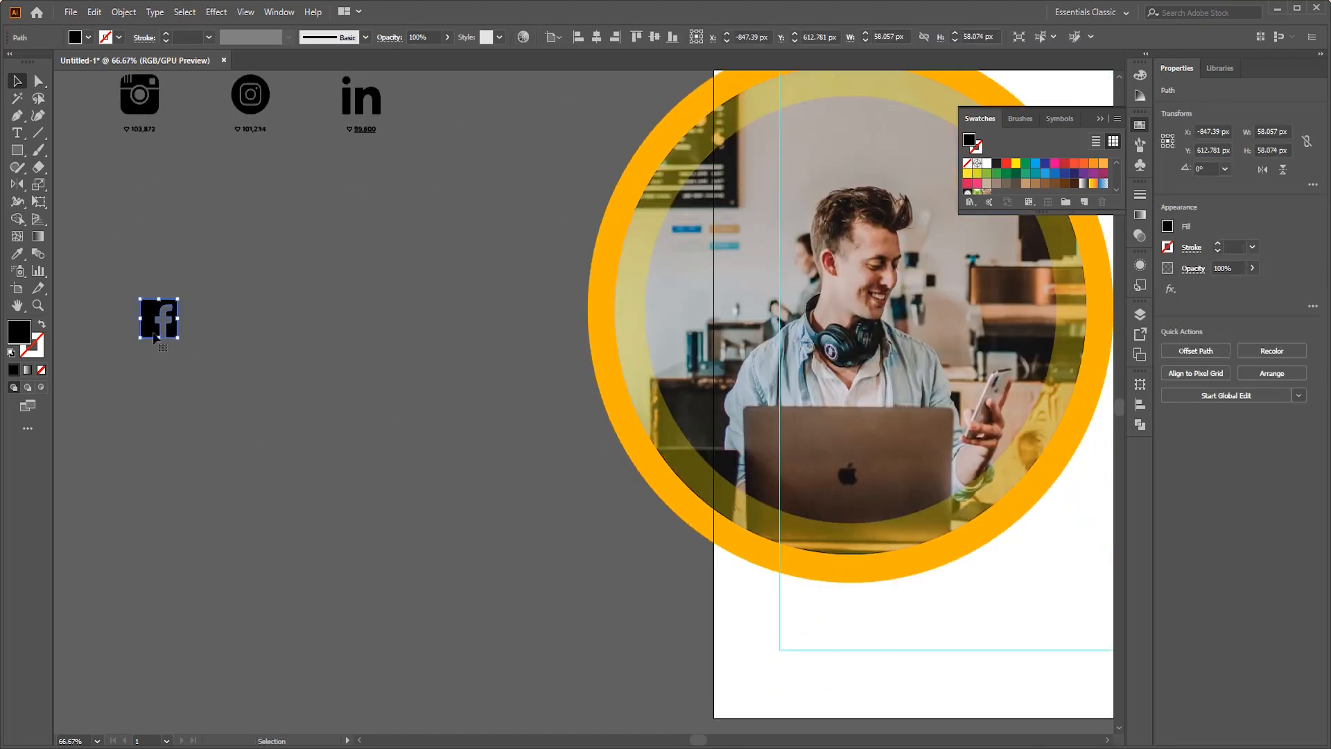
pyautogui.moveTo(191, 381); pyautogui.dragTo(556, 613)
pyautogui.scroll(-2, 600, 581)
pyautogui.hscroll(2, 589, 575)
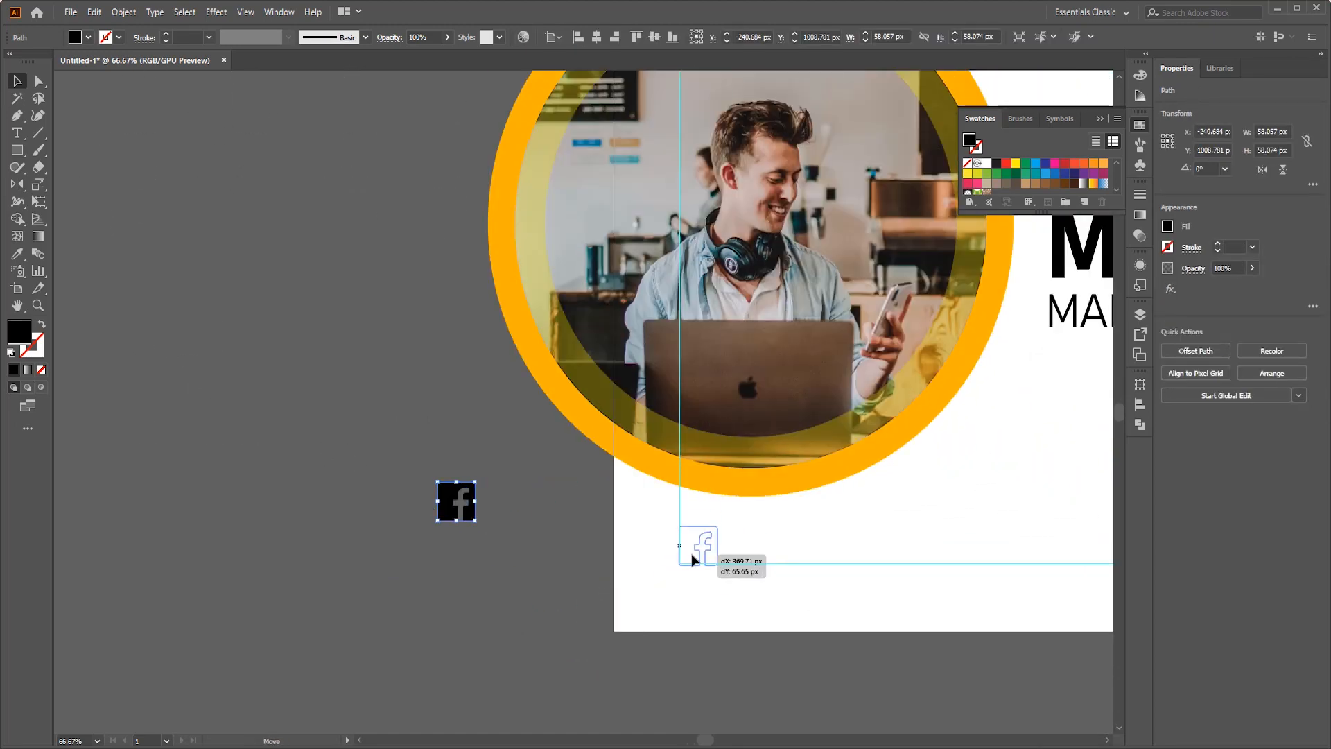
pyautogui.moveTo(717, 521); pyautogui.dragTo(707, 535)
pyautogui.hscroll(4, 706, 535)
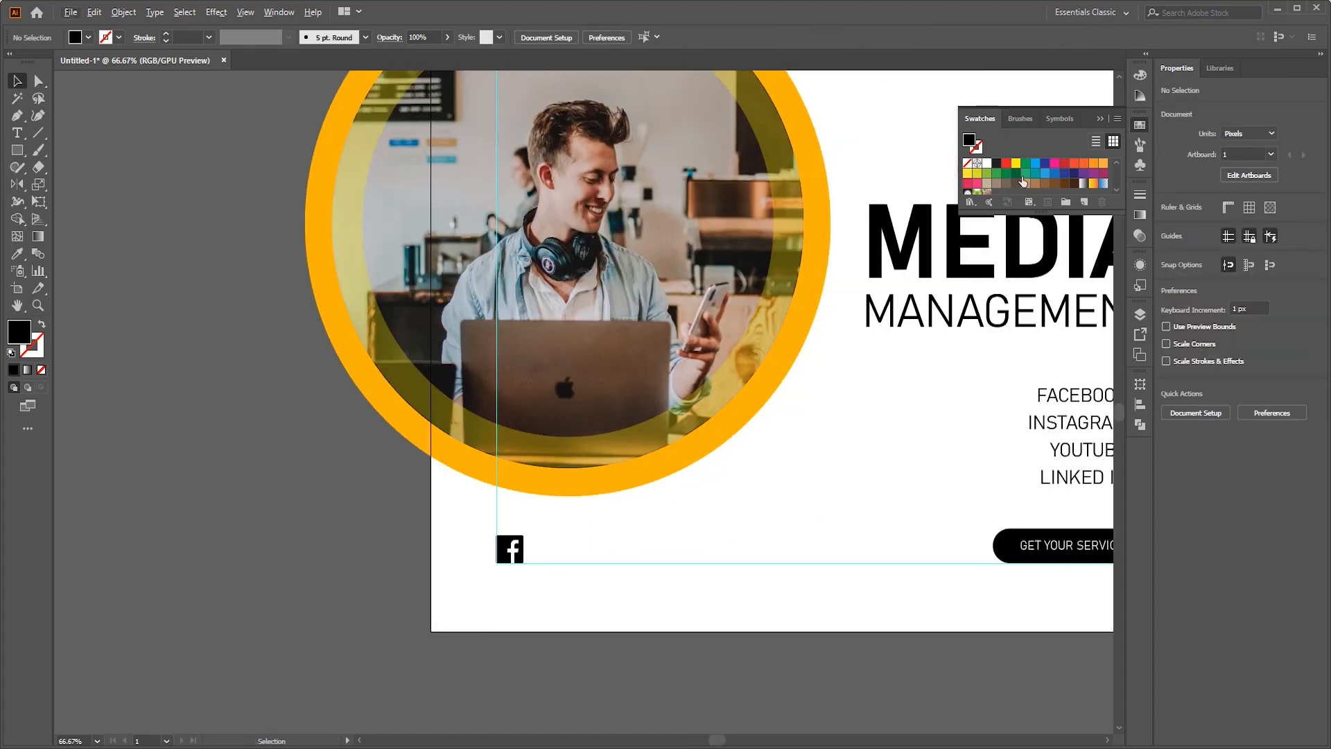
# - Fill the Facebook icon on the artboard with blue
pyautogui.click(253, 610)
pyautogui.scroll(4, 553, 598)
pyautogui.hscroll(1, 553, 597)
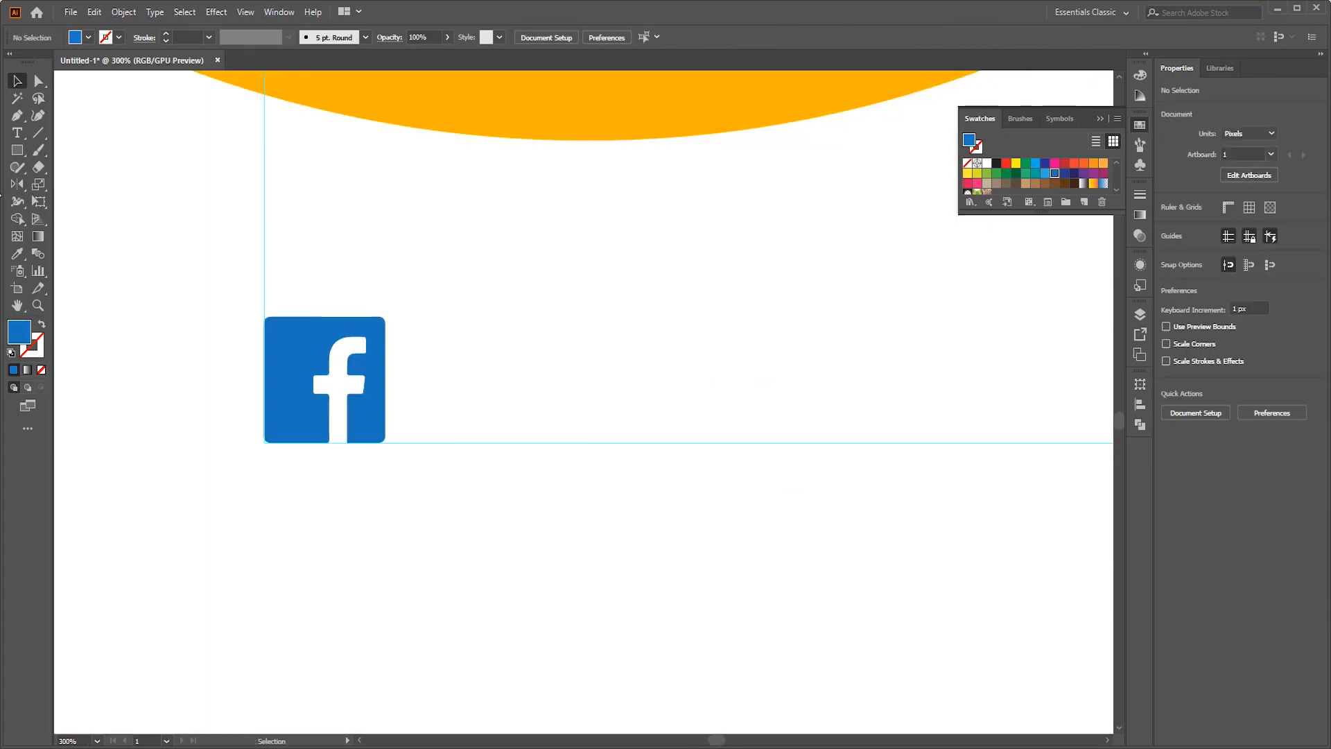
# - Add the text "/Computer World Dhaka" to the right of the Facebook icon
pyautogui.click(18, 133)
pyautogui.click(522, 375)
pyautogui.press('BackSpace')
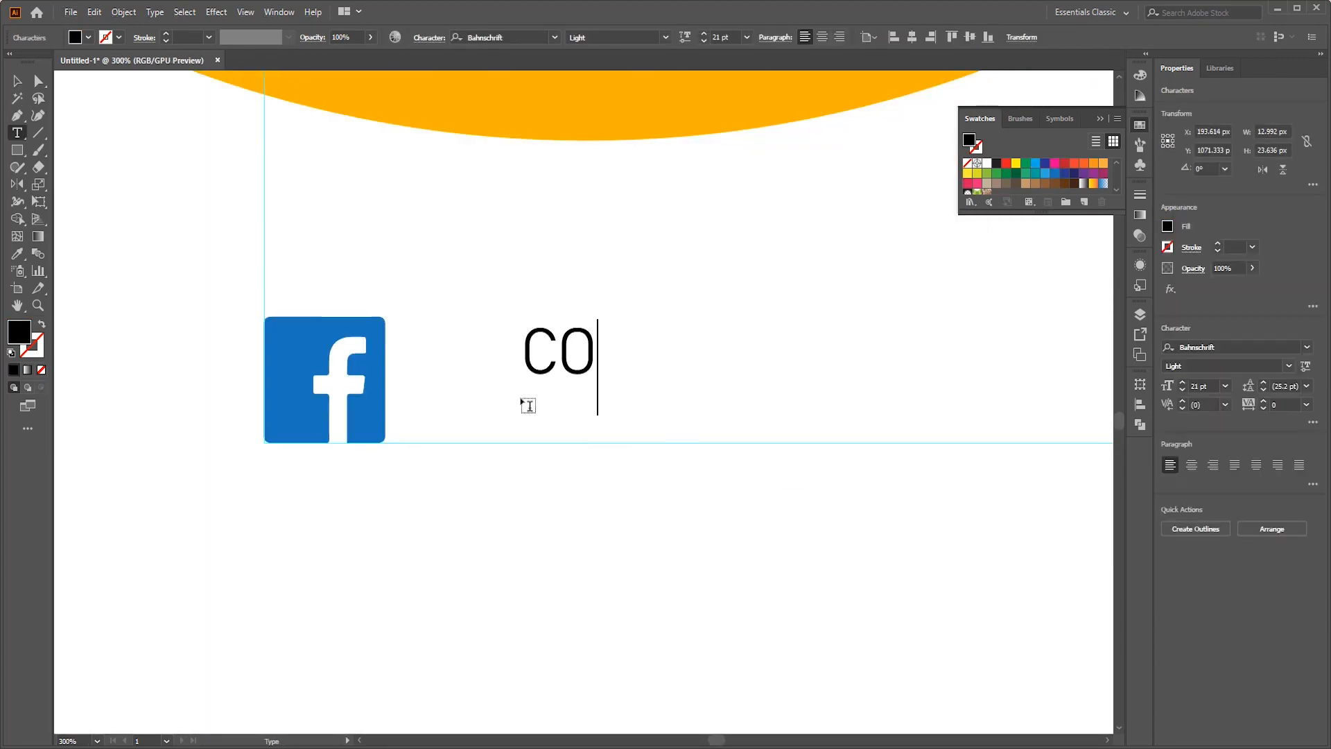
pyautogui.write('/Computer ')
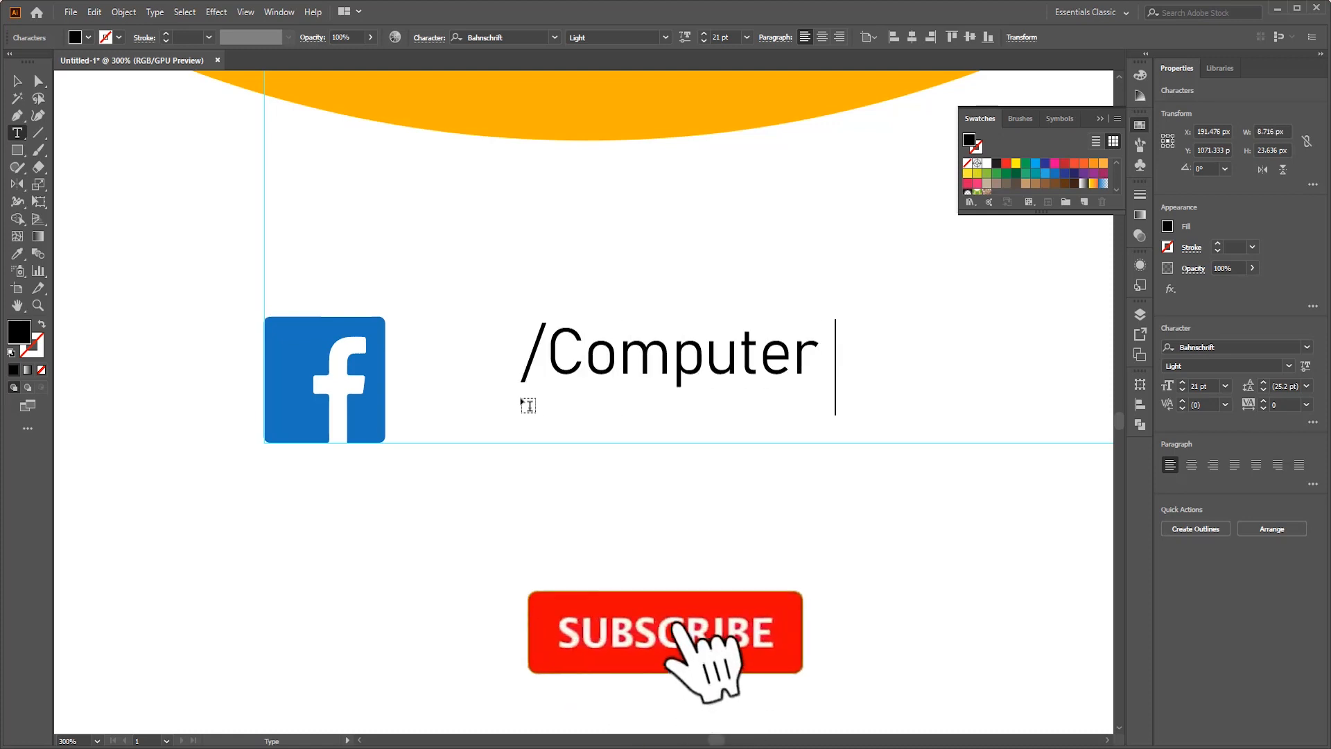
pyautogui.write('World Dhaka')
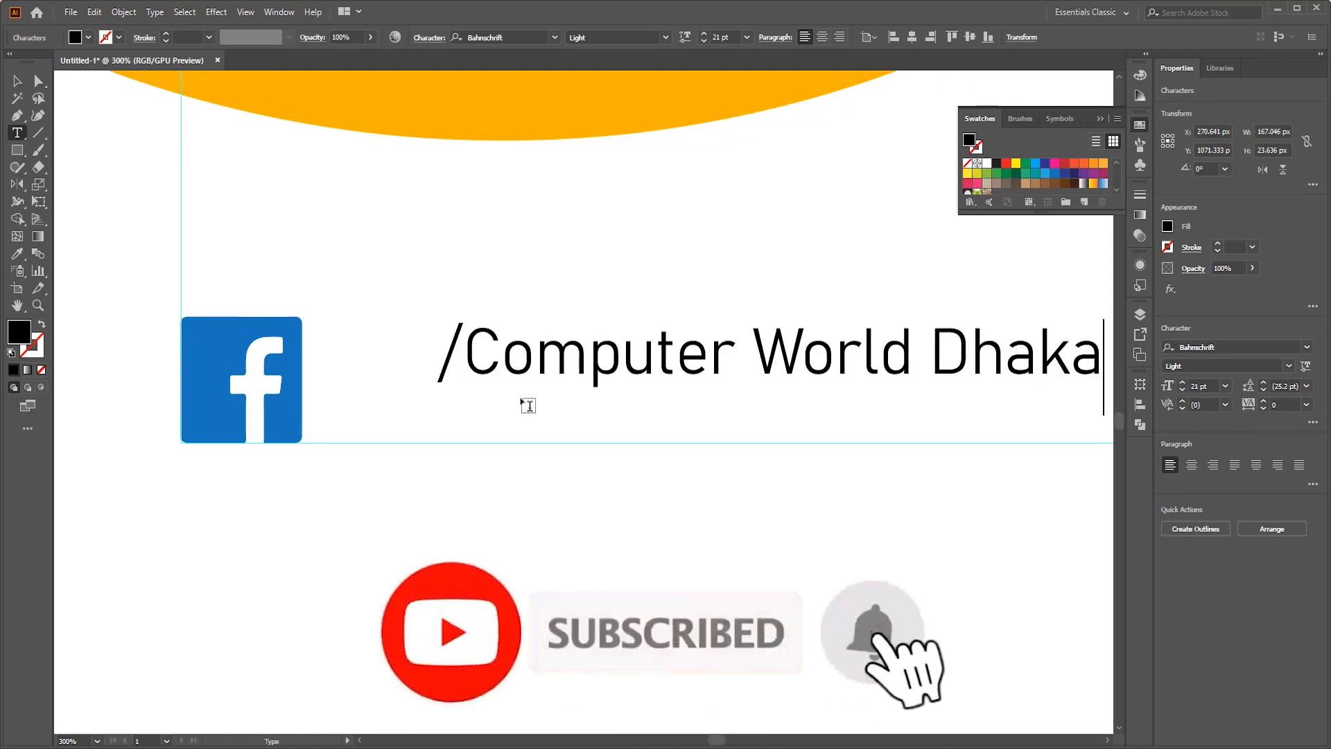
# - Move the page-name text close beside the Facebook icon, level with its middle, and group the two
pyautogui.click(18, 83)
pyautogui.moveTo(528, 382); pyautogui.dragTo(425, 402)
pyautogui.keyDown('shift'); pyautogui.click(229, 371); pyautogui.keyUp('shift')
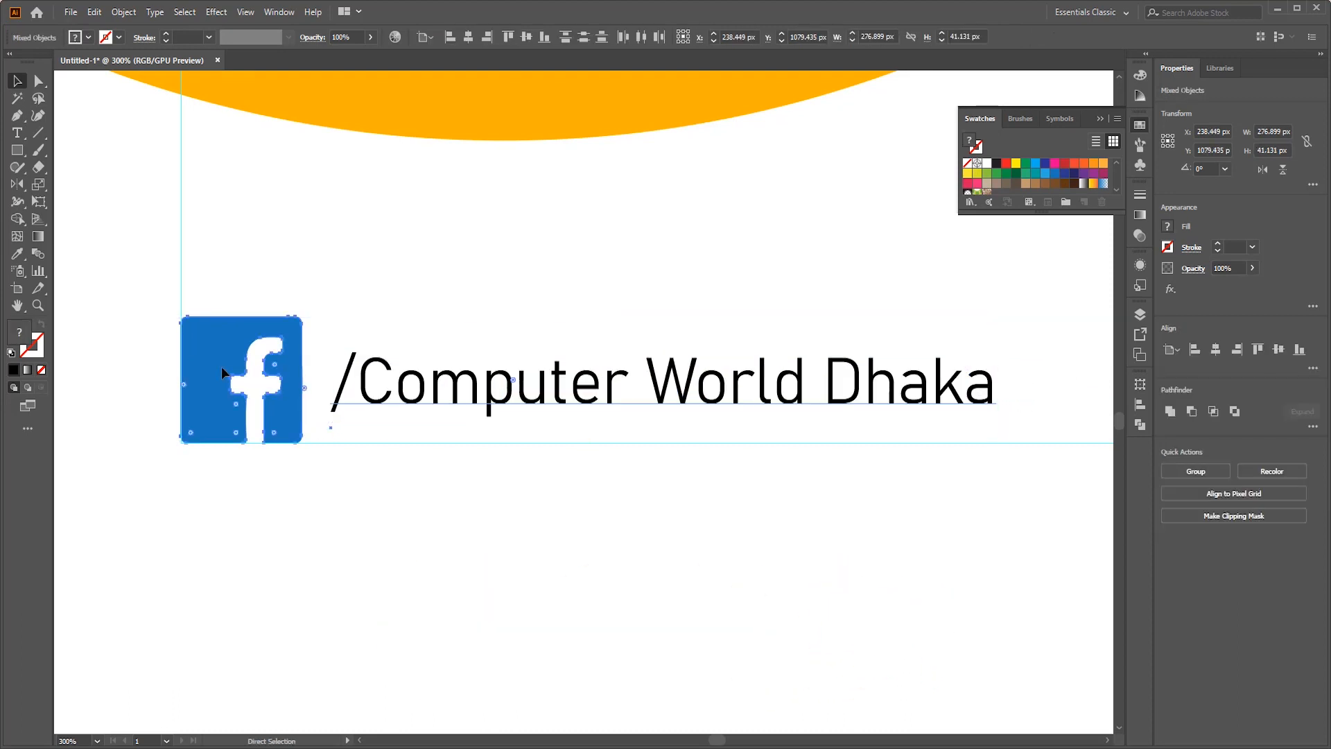
pyautogui.hotkey('ctrl', 'g')
pyautogui.click(619, 276)
pyautogui.scroll(-5, 619, 276)
pyautogui.scroll(4, 947, 341)
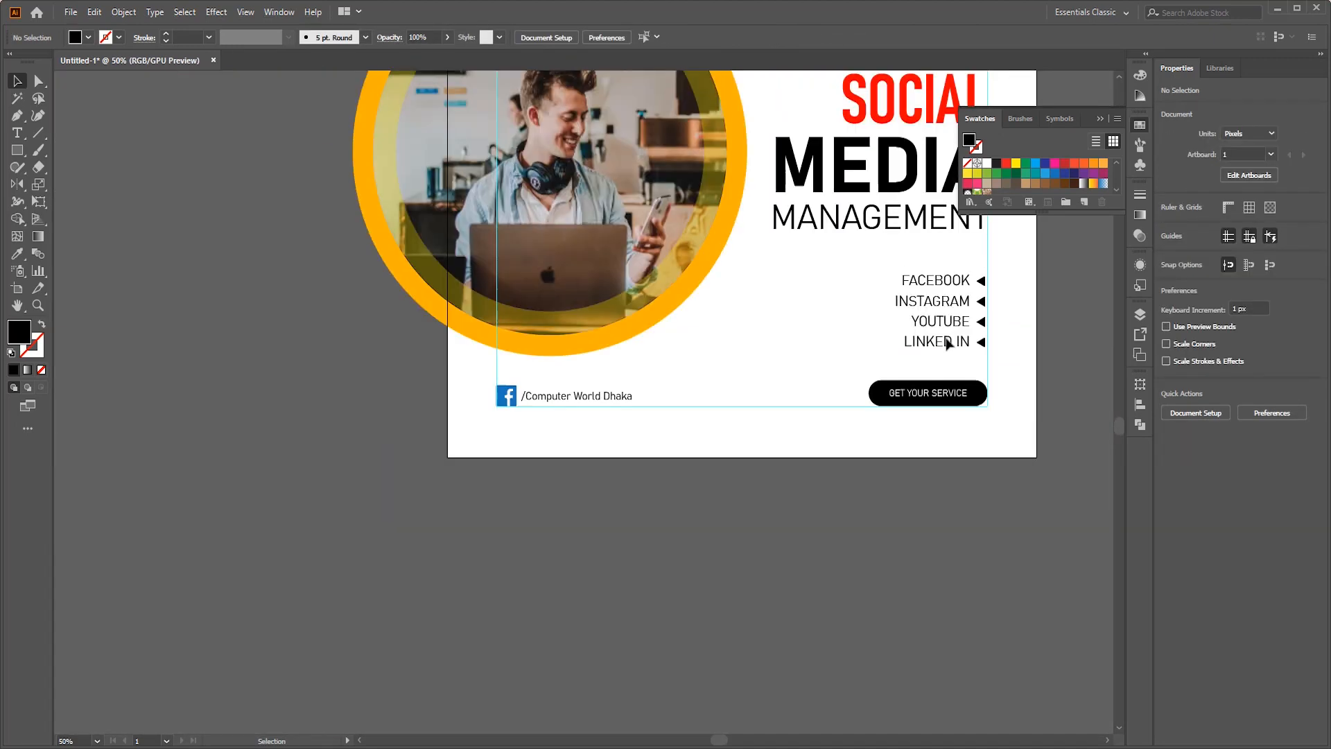
# - Group the WhatsApp icon's shapes and move the icon from the icon set to the artboard's upper area, above the tagline
pyautogui.hscroll(-3, 298, 368)
pyautogui.scroll(3, 307, 210)
pyautogui.hscroll(-1, 256, 237)
pyautogui.hscroll(-2, 256, 241)
pyautogui.scroll(3, 446, 129)
pyautogui.scroll(-3, 446, 129)
pyautogui.hscroll(-1, 429, 130)
pyautogui.scroll(2, 521, 124)
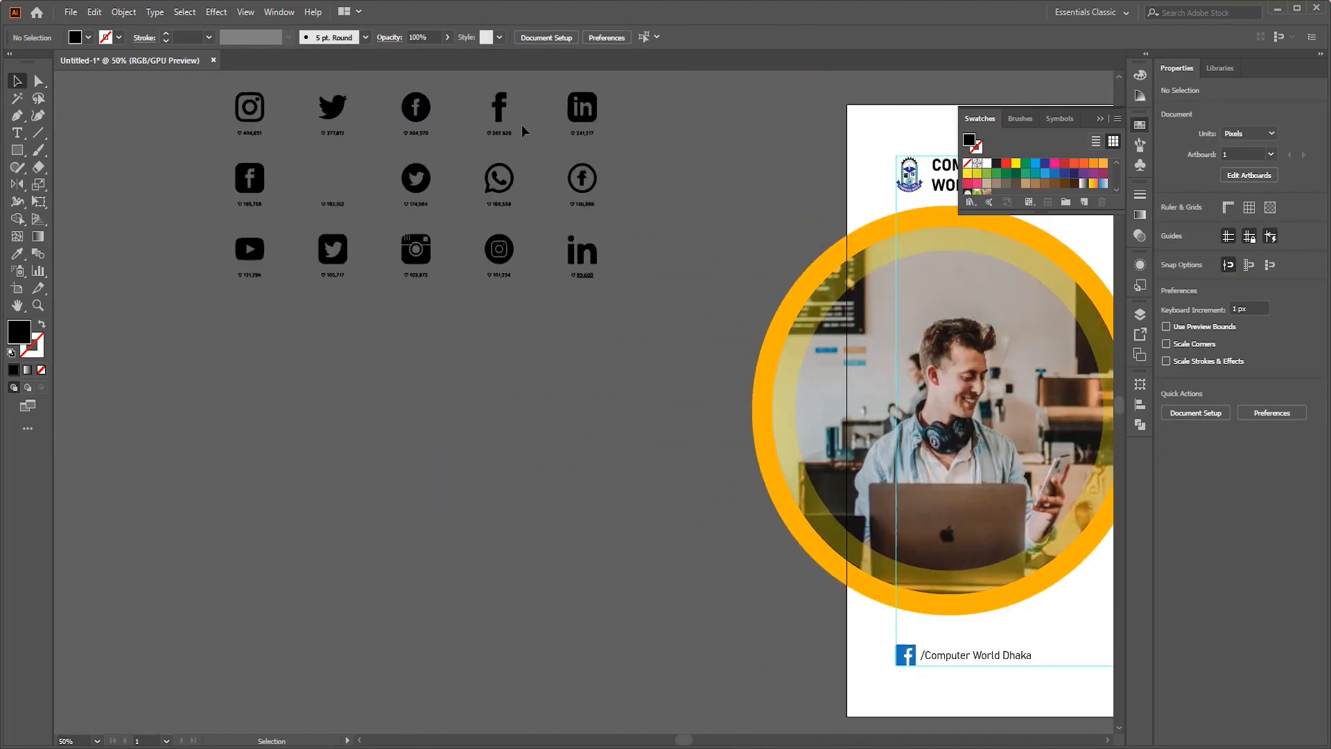
pyautogui.scroll(2, 521, 123)
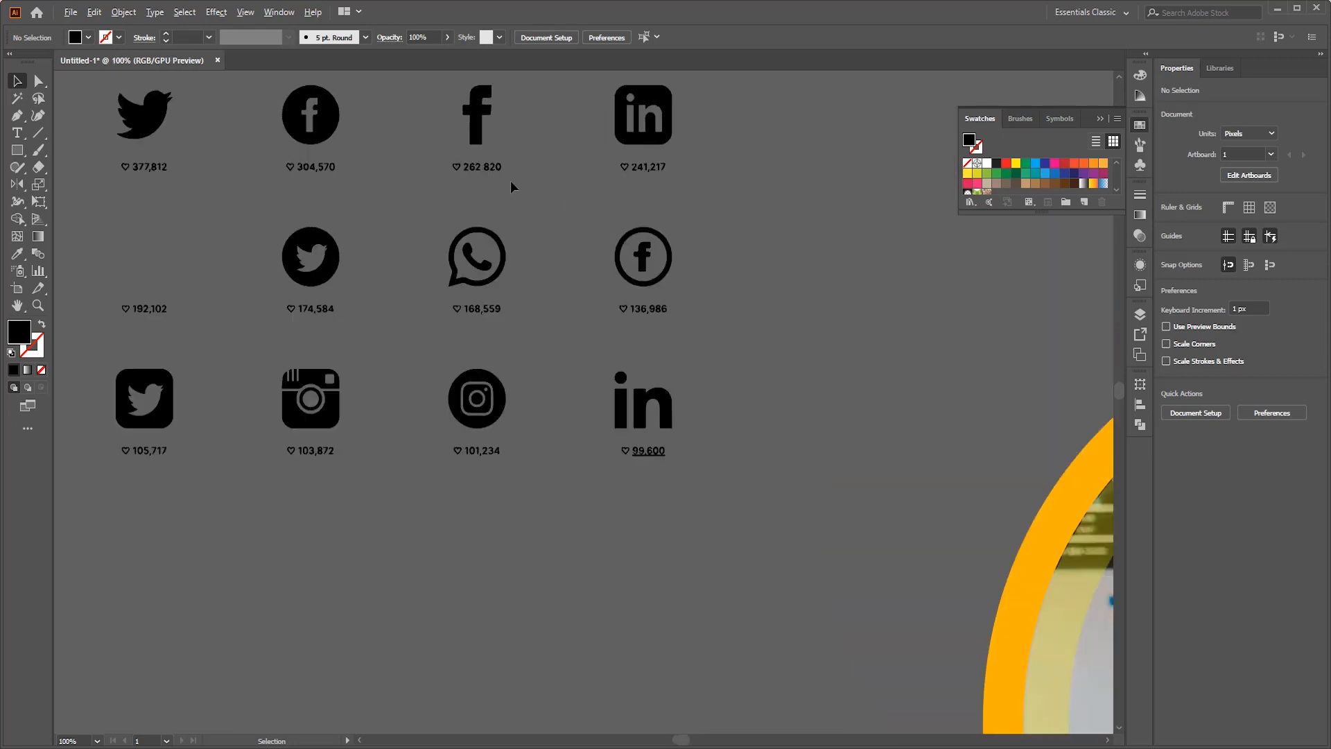
pyautogui.click(445, 256)
pyautogui.scroll(-3, 380, 226)
pyautogui.press('v')
pyautogui.click(414, 237)
pyautogui.moveTo(413, 245); pyautogui.dragTo(927, 257)
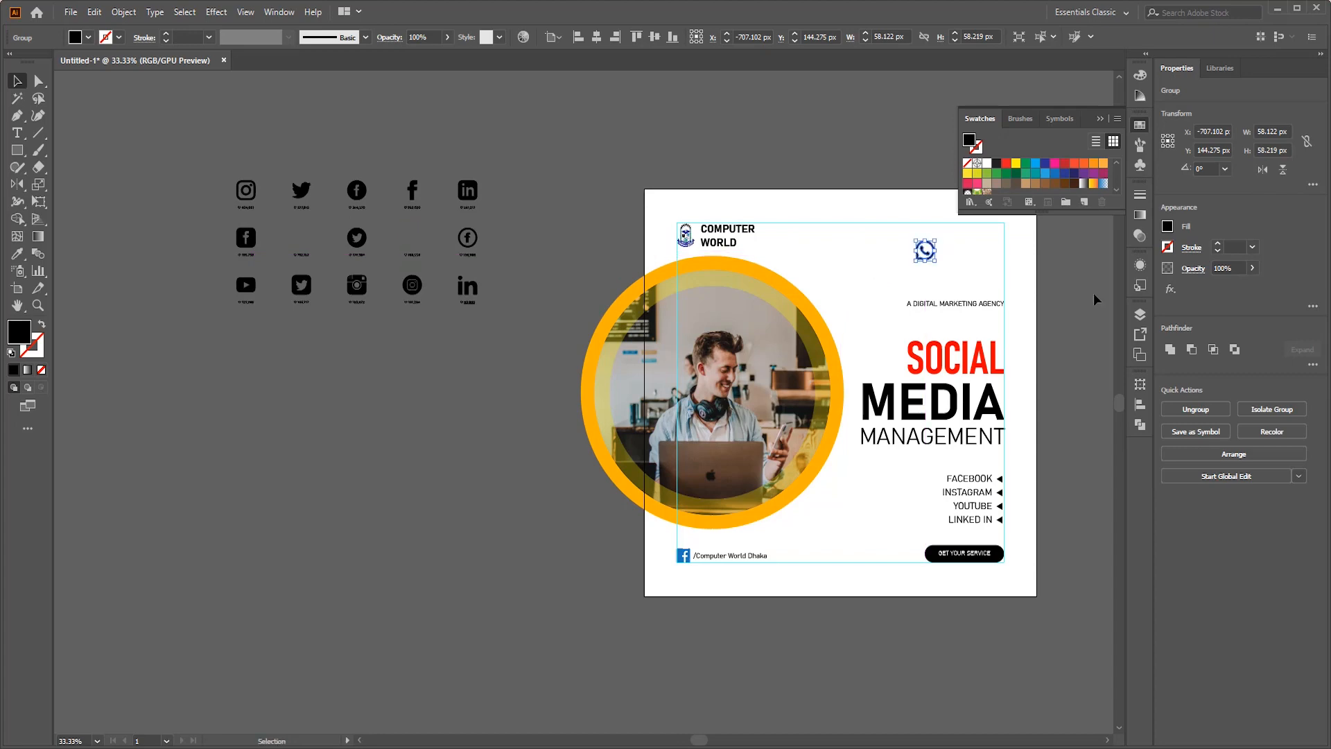
pyautogui.click(1093, 297)
# - Scale the WhatsApp icon down slightly and place it at the top margin guide, left-aligned with the tagline
pyautogui.scroll(4, 1015, 221)
pyautogui.click(617, 363)
pyautogui.moveTo(649, 307); pyautogui.dragTo(634, 323)
pyautogui.moveTo(620, 331); pyautogui.dragTo(554, 258)
pyautogui.keyDown('shift'); pyautogui.click(627, 589); pyautogui.keyUp('shift')
pyautogui.click(693, 333)
# - Add a text line with the first masked phone number and place it beside the WhatsApp icon
pyautogui.press('t')
pyautogui.click(693, 245)
pyautogui.write('015  ** ** ** **')
pyautogui.press('Escape')
pyautogui.moveTo(885, 252); pyautogui.dragTo(915, 257)
pyautogui.moveTo(800, 226); pyautogui.dragTo(751, 243)
# - Append a comma and the second masked phone number to the contact text
pyautogui.doubleClick(810, 245)
pyautogui.hotkey('ctrl', 'a')
pyautogui.press('Right')
pyautogui.write(', 018 ** ** ** **')
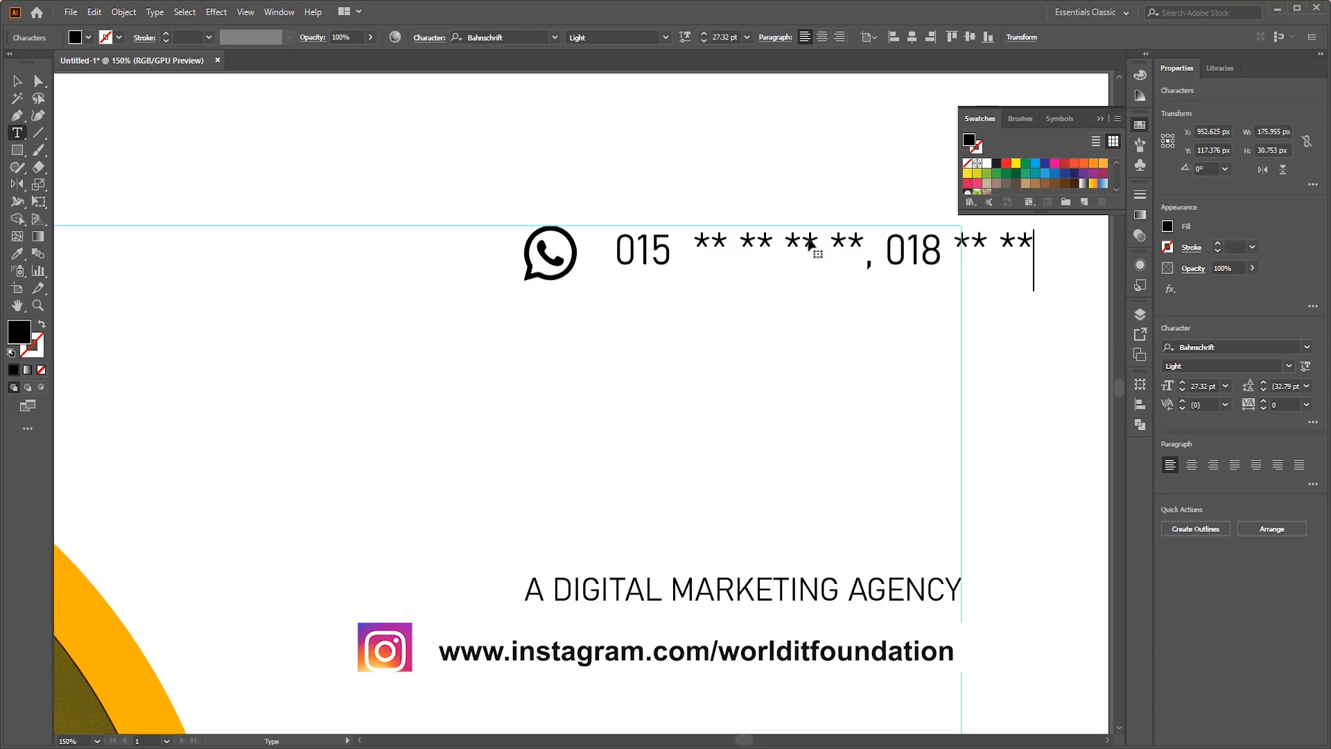
# - Scale the phone number text down to about 20.5 pt and place it vertically centred right beside the WhatsApp icon
pyautogui.click(18, 81)
pyautogui.moveTo(1111, 275); pyautogui.dragTo(985, 264)
pyautogui.doubleClick(544, 257)
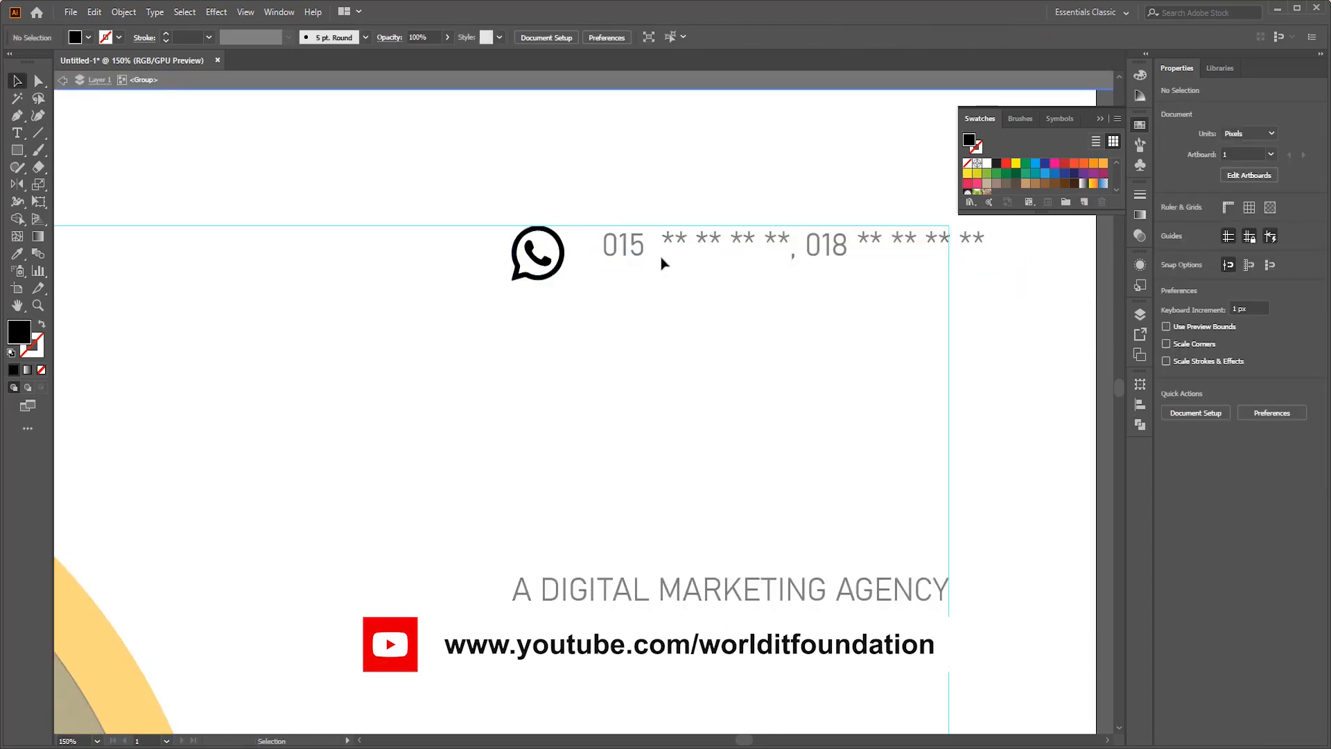
pyautogui.doubleClick(659, 262)
pyautogui.doubleClick(544, 257)
pyautogui.doubleClick(636, 252)
pyautogui.keyDown('shift'); pyautogui.click(544, 257); pyautogui.keyUp('shift')
pyautogui.click(544, 256)
pyautogui.click(526, 37)
pyautogui.click(700, 159)
pyautogui.moveTo(832, 266); pyautogui.dragTo(801, 266)
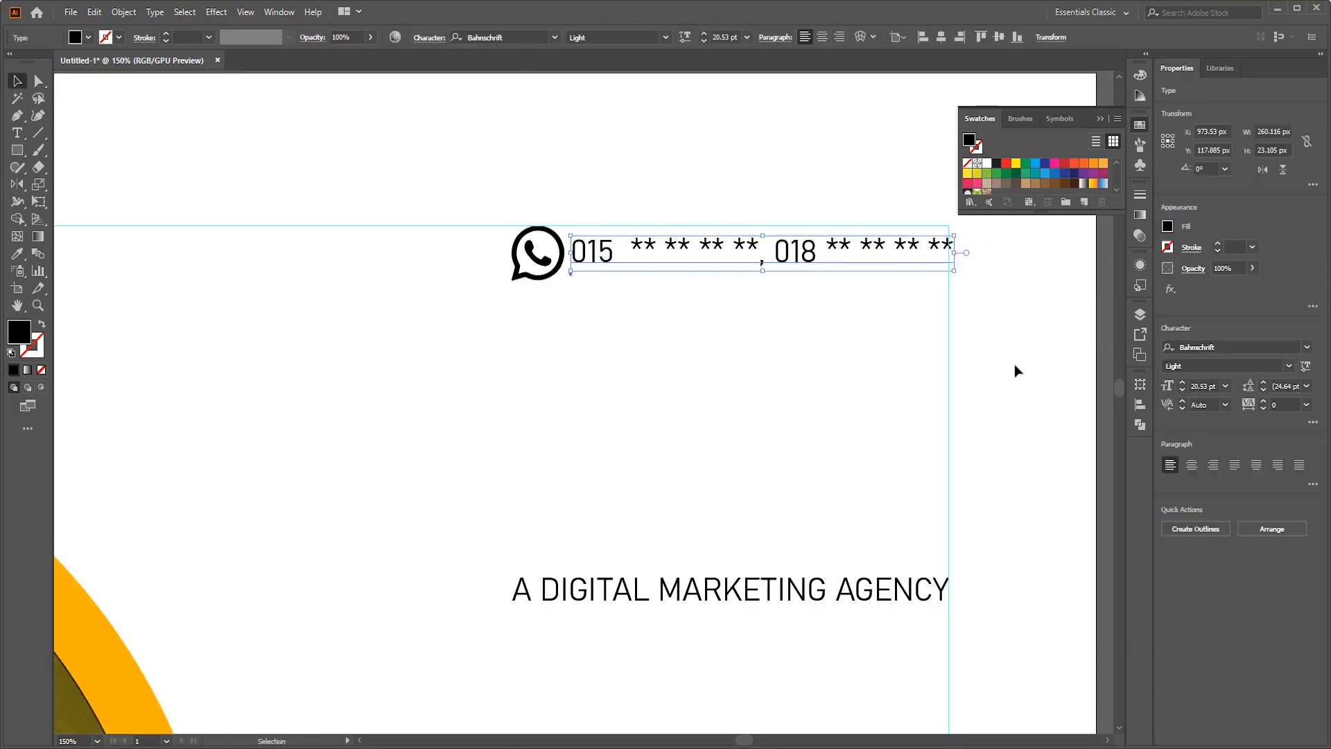
# - Shrink the phone number text and the WhatsApp icon further so both fit inside the margin guides
pyautogui.moveTo(954, 254); pyautogui.dragTo(925, 253)
pyautogui.moveTo(765, 251); pyautogui.dragTo(784, 251)
pyautogui.scroll(-3, 1001, 369)
pyautogui.scroll(3, 918, 355)
pyautogui.click(700, 271)
pyautogui.moveTo(727, 299); pyautogui.dragTo(724, 294)
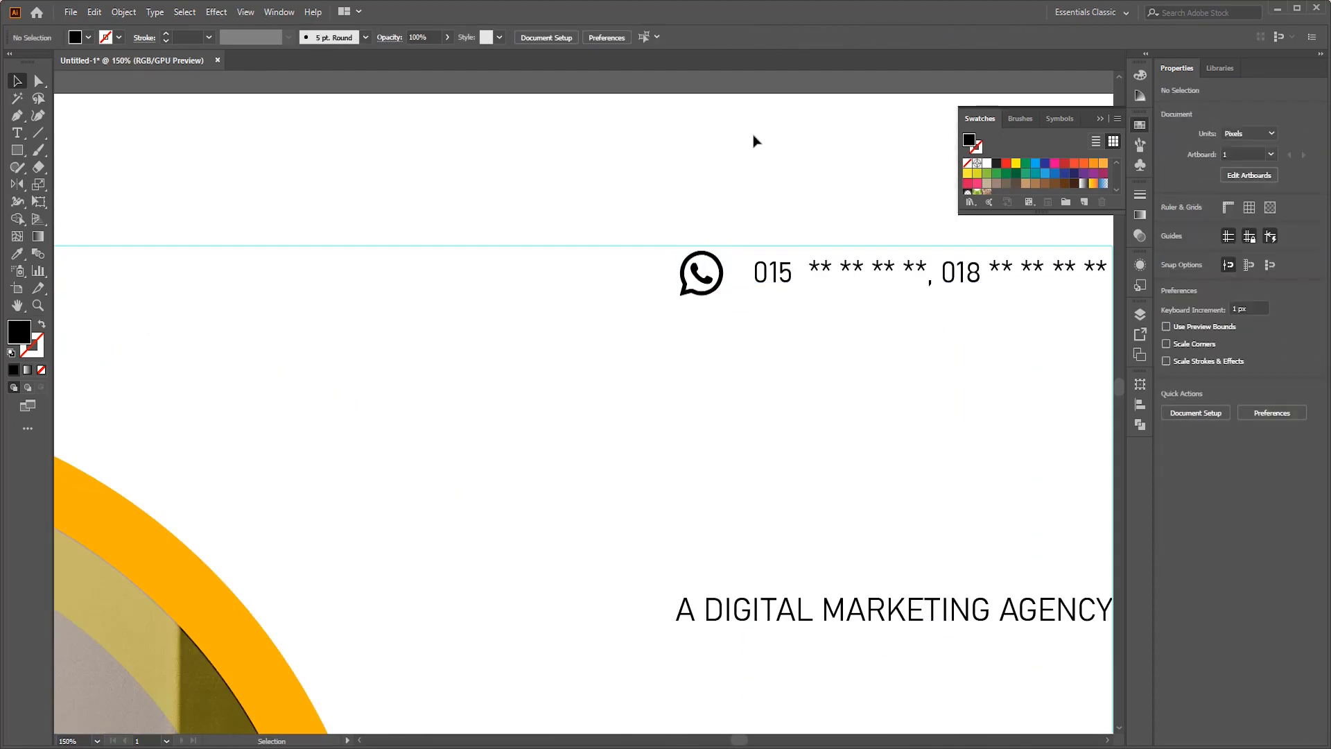
# - Bring the WhatsApp icon close to the phone numbers, keeping the contact line within the tagline's width below the top guide
pyautogui.scroll(-2, 818, 201)
pyautogui.click(842, 230)
pyautogui.click(729, 34)
pyautogui.moveTo(842, 230); pyautogui.dragTo(834, 230)
pyautogui.click(1075, 294)
pyautogui.scroll(-1, 1067, 298)
pyautogui.scroll(-7, 1016, 339)
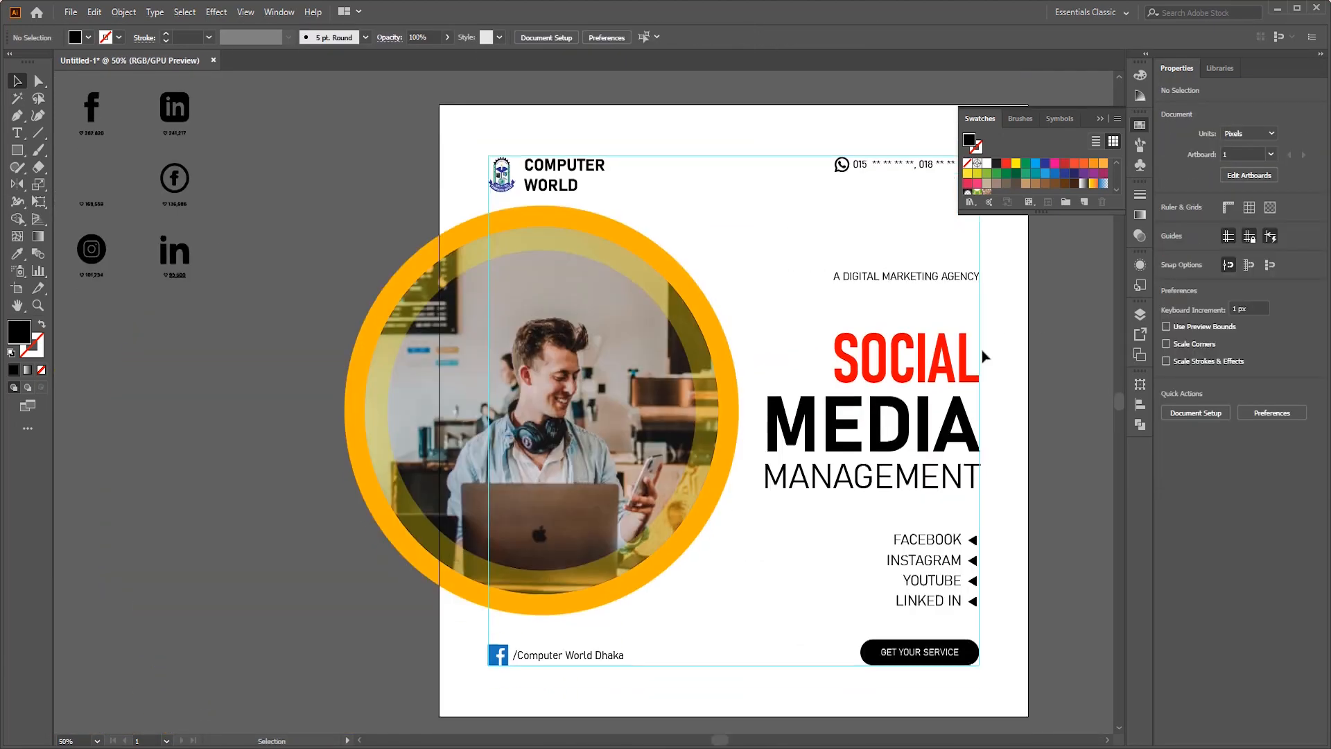
# - Review the overall layout on the artboard and the remaining icons beside it
pyautogui.hscroll(3, 954, 365)
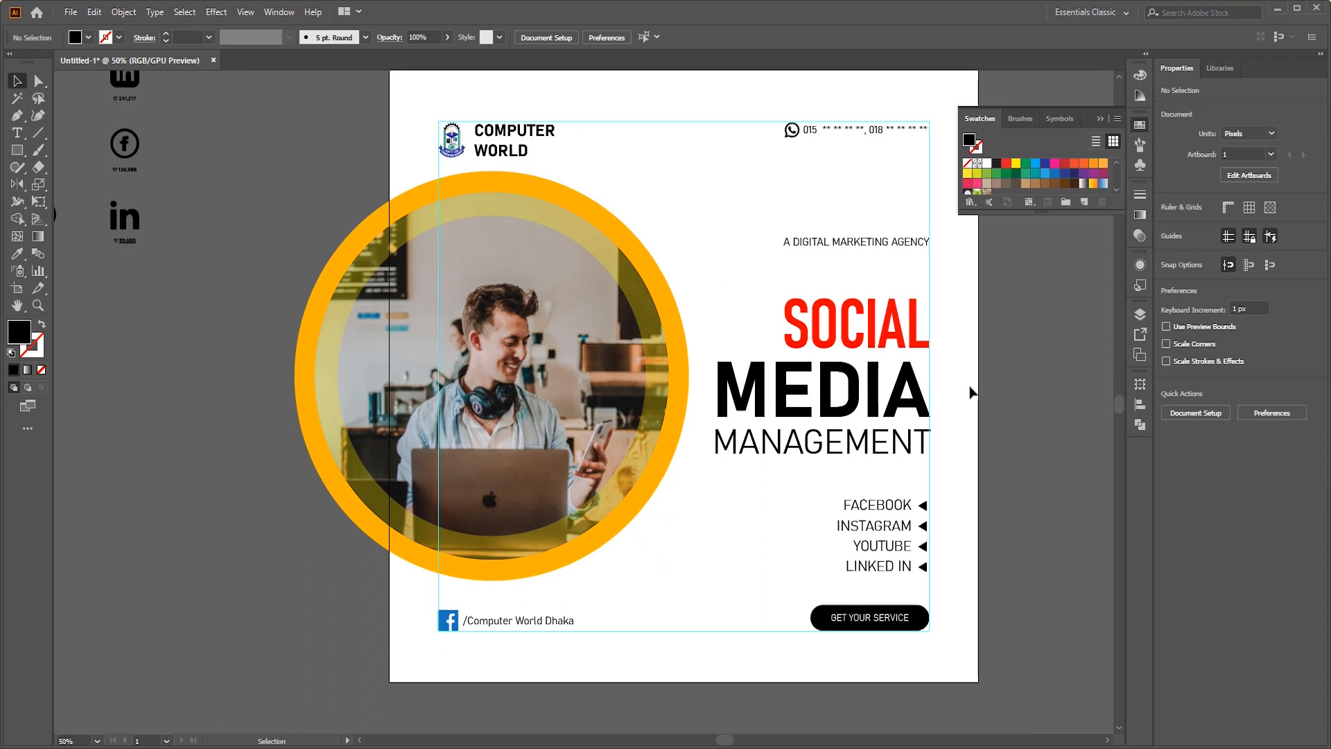
pyautogui.scroll(2, 971, 392)
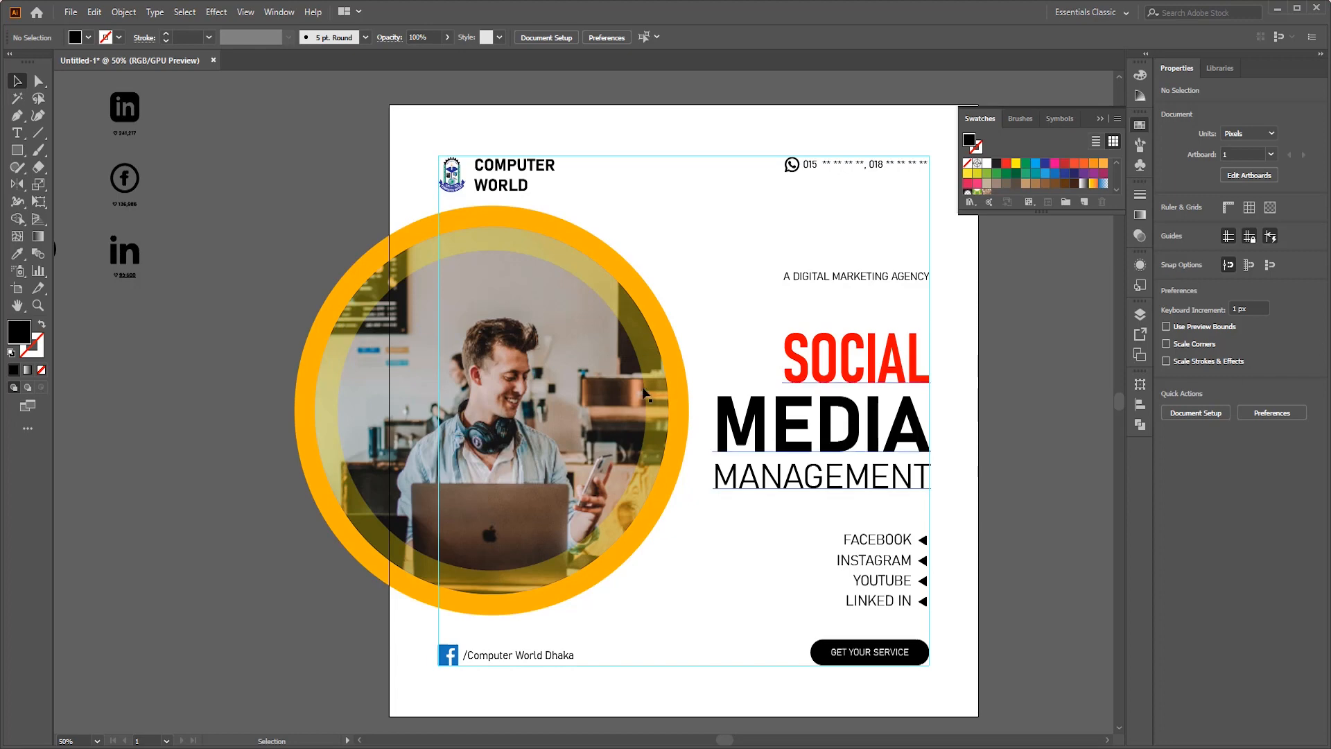
pyautogui.scroll(-2, 641, 389)
pyautogui.hscroll(-2, 247, 313)
pyautogui.scroll(2, 353, 275)
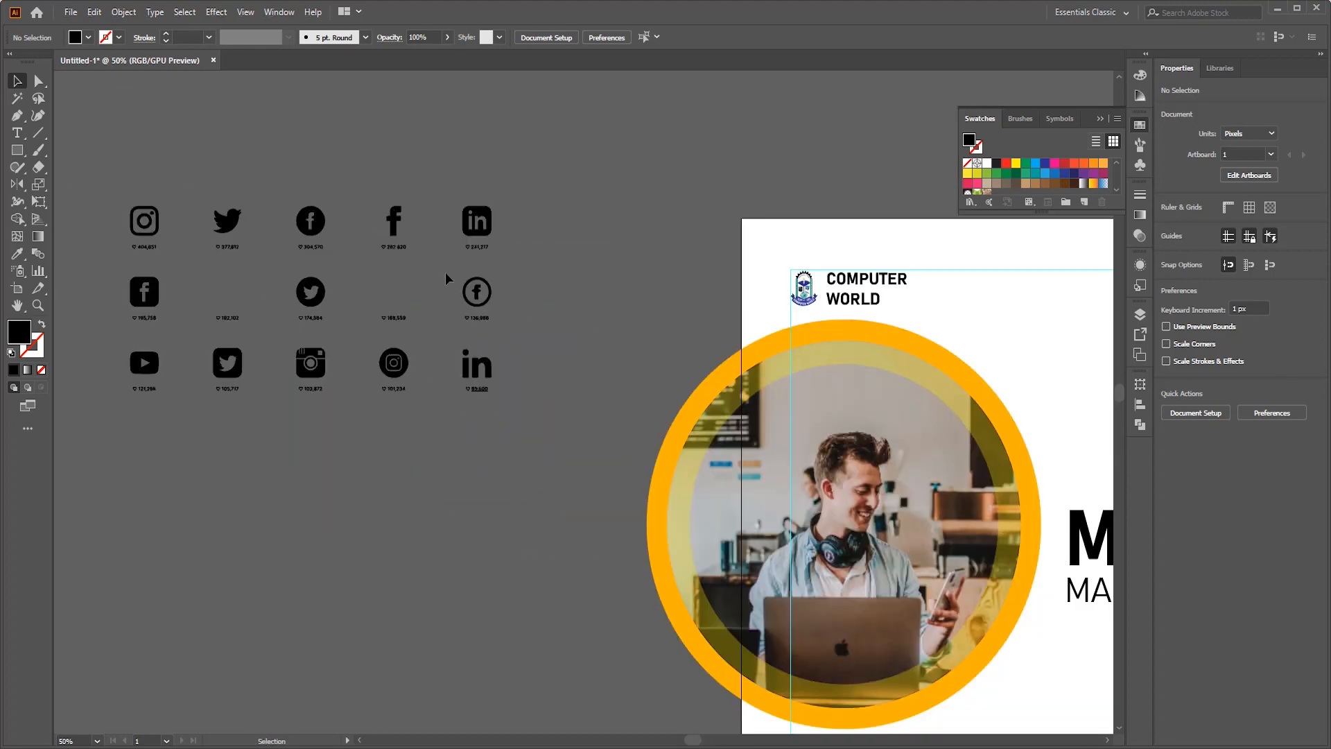
pyautogui.hscroll(4, 860, 394)
pyautogui.scroll(-4, 874, 385)
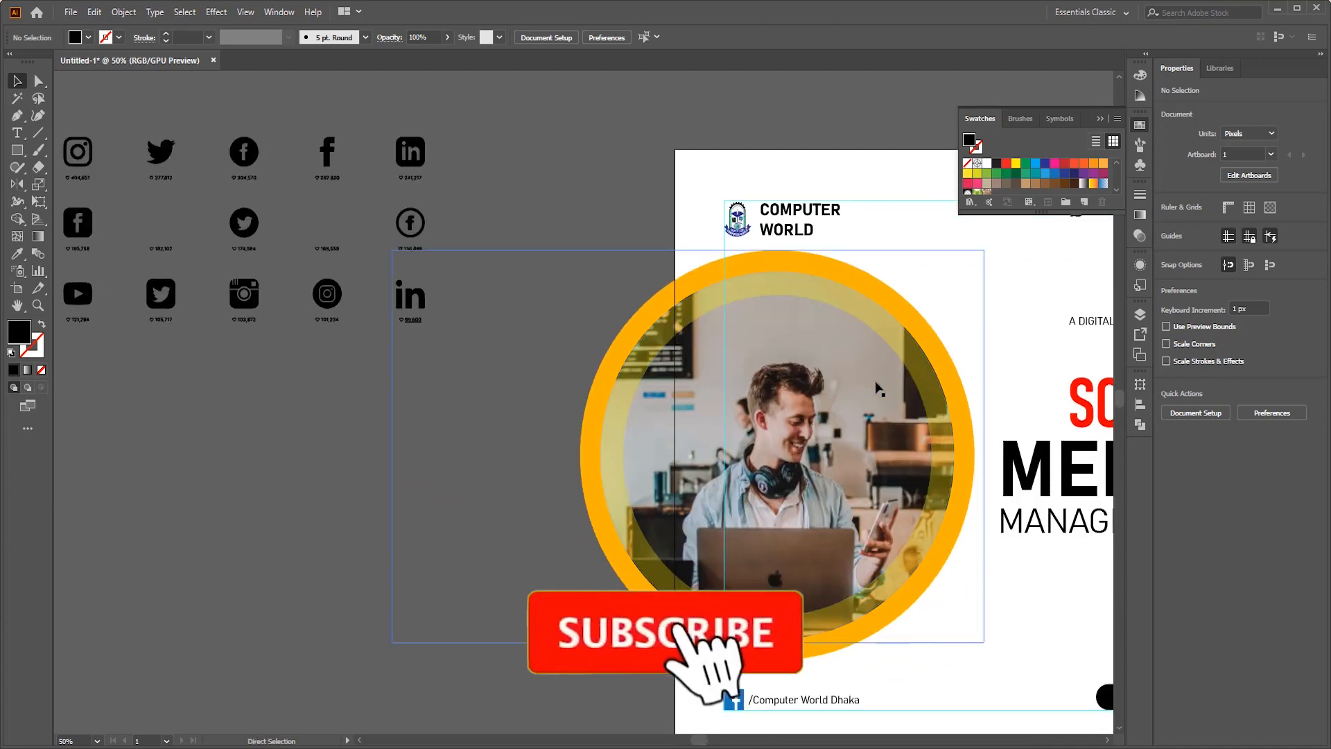
pyautogui.hscroll(12, 869, 392)
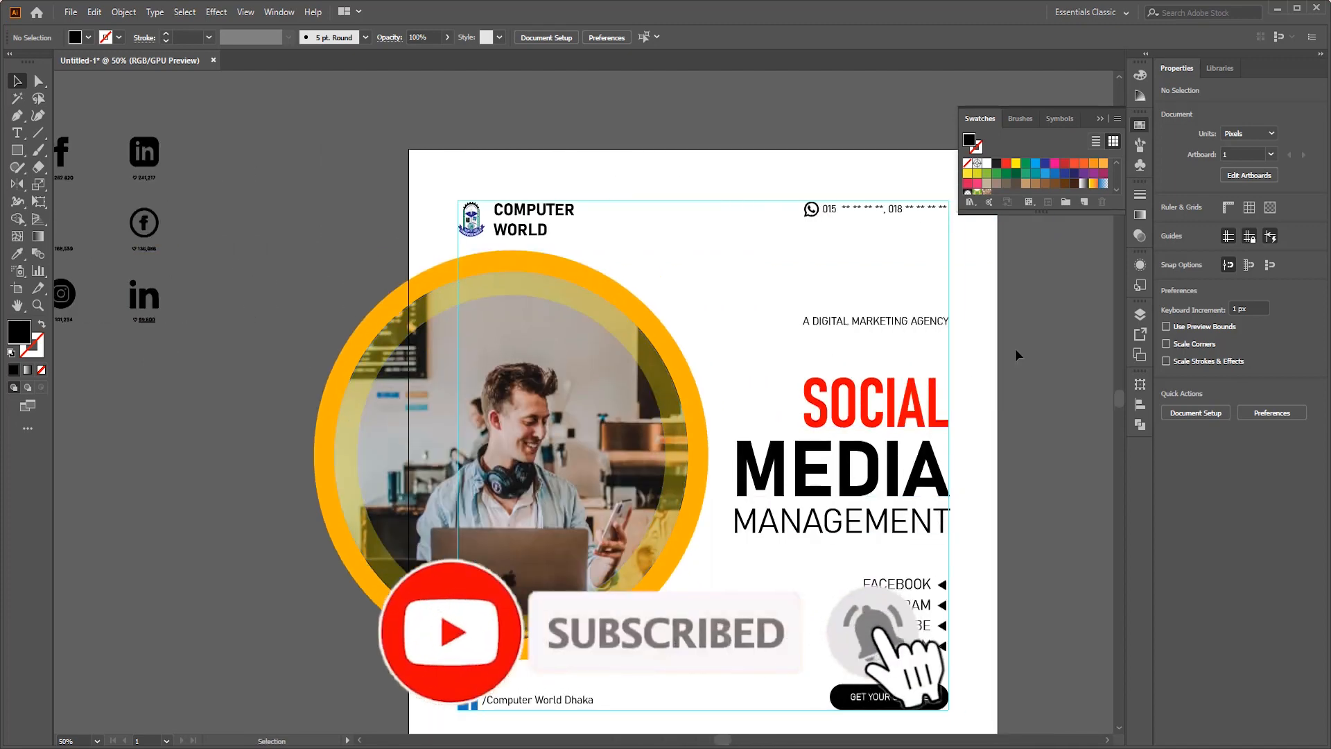
pyautogui.scroll(-1, 1015, 357)
pyautogui.hscroll(2, 1013, 372)
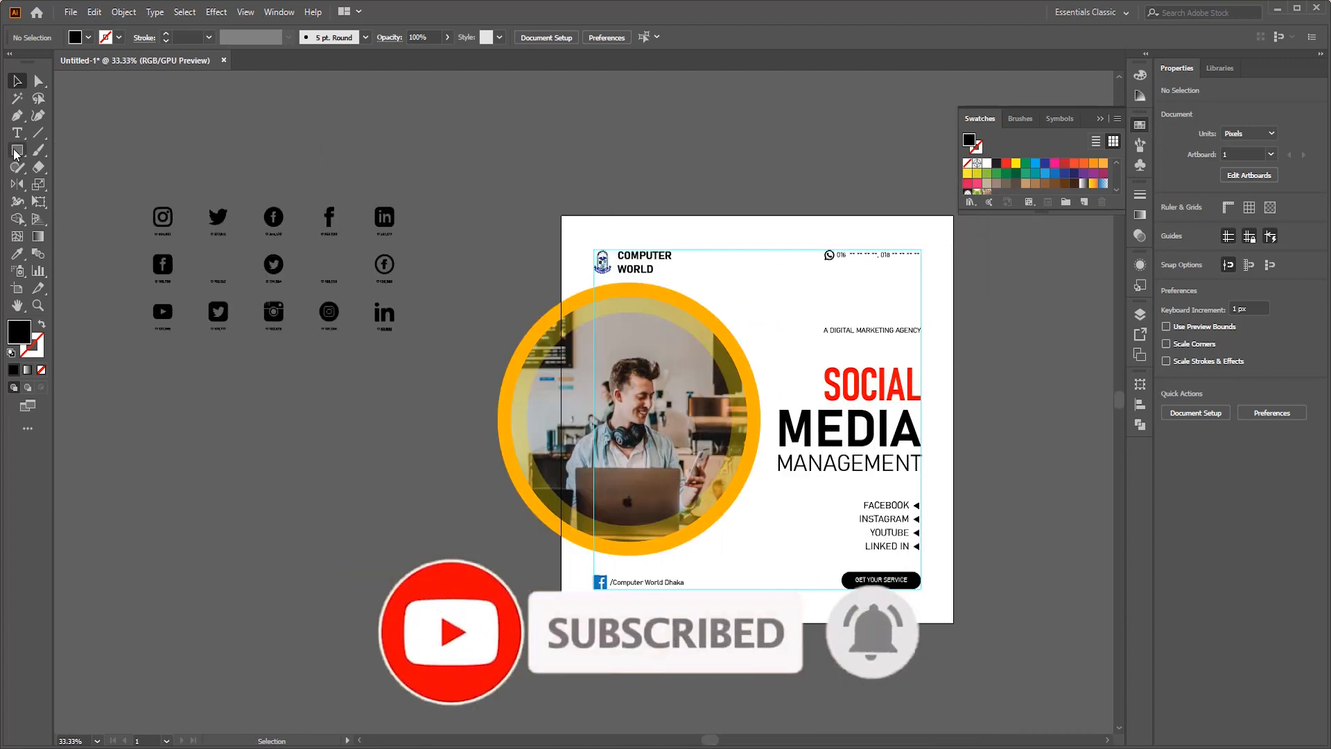
# - Draw a 1200 x 1200 px rectangle covering the whole artboard and send it to the back
pyautogui.click(14, 152)
pyautogui.moveTo(561, 216); pyautogui.dragTo(952, 609)
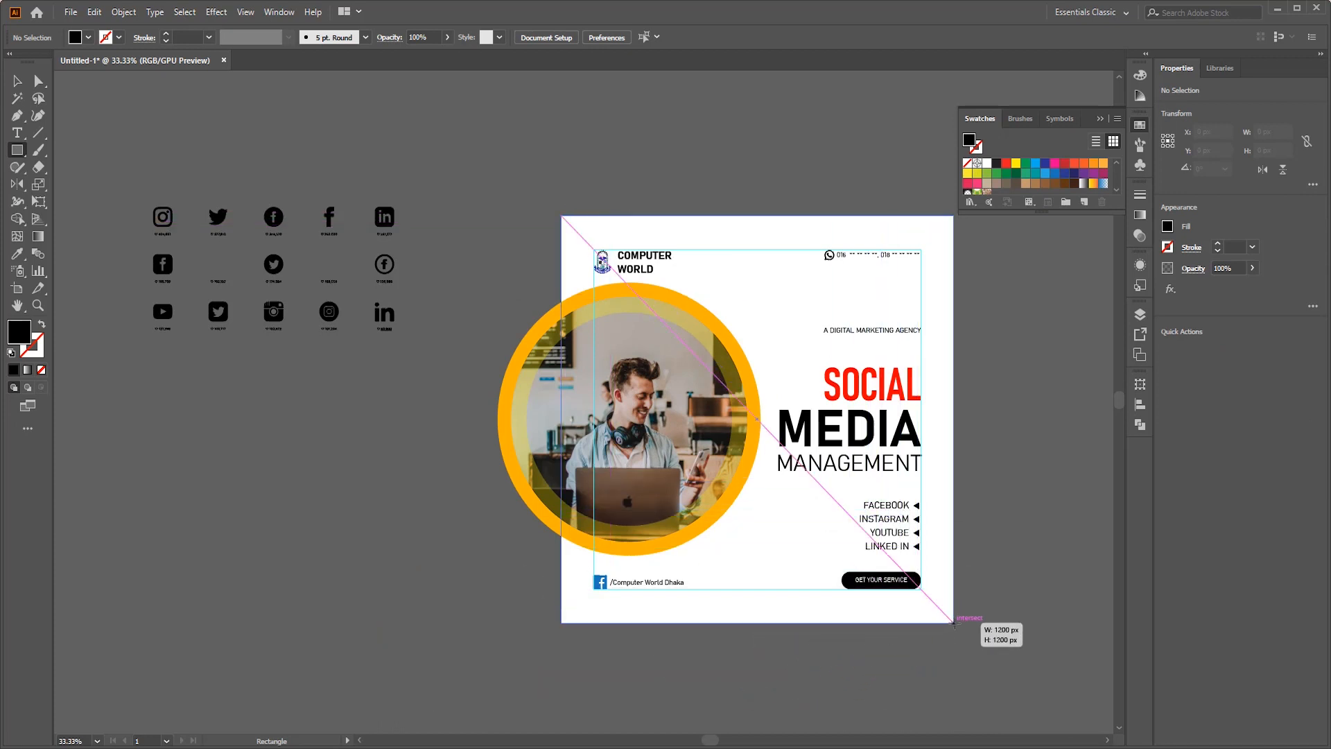
pyautogui.moveTo(954, 623); pyautogui.dragTo(953, 623)
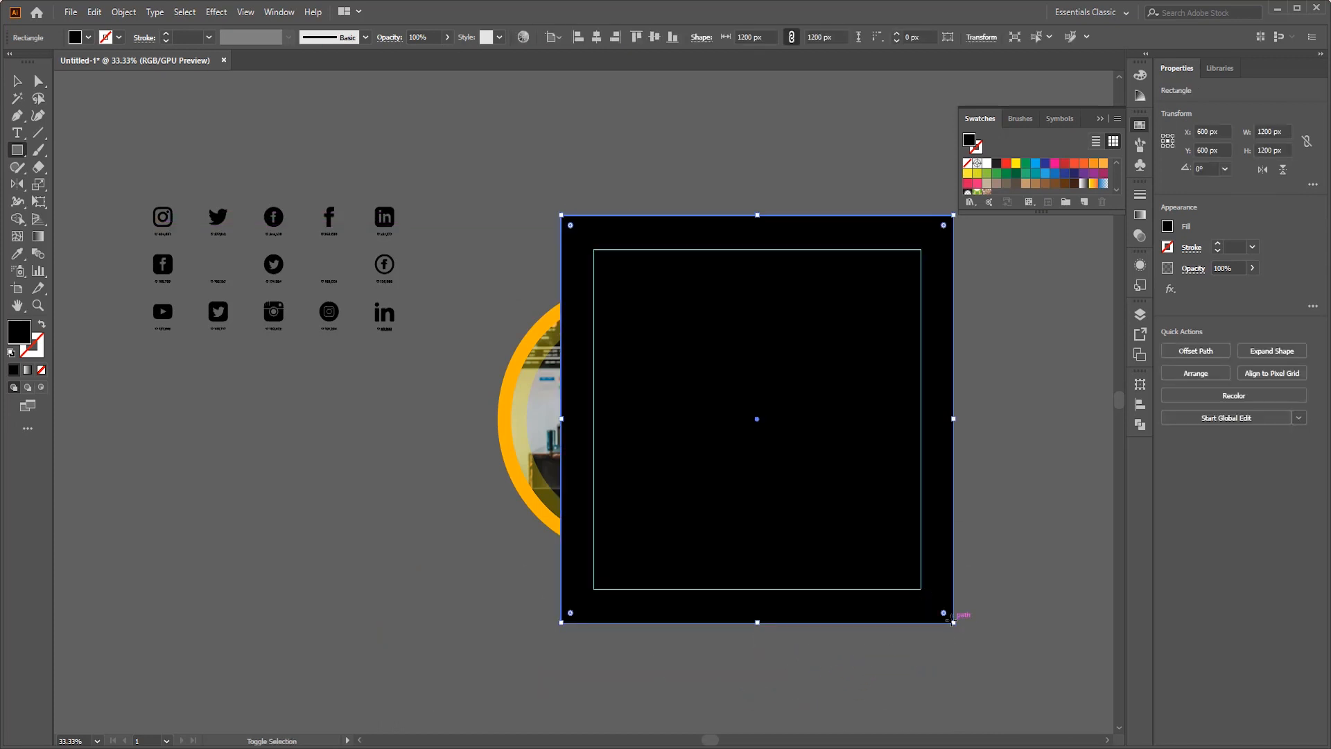
pyautogui.hotkey('ctrl', 'shift', '[')
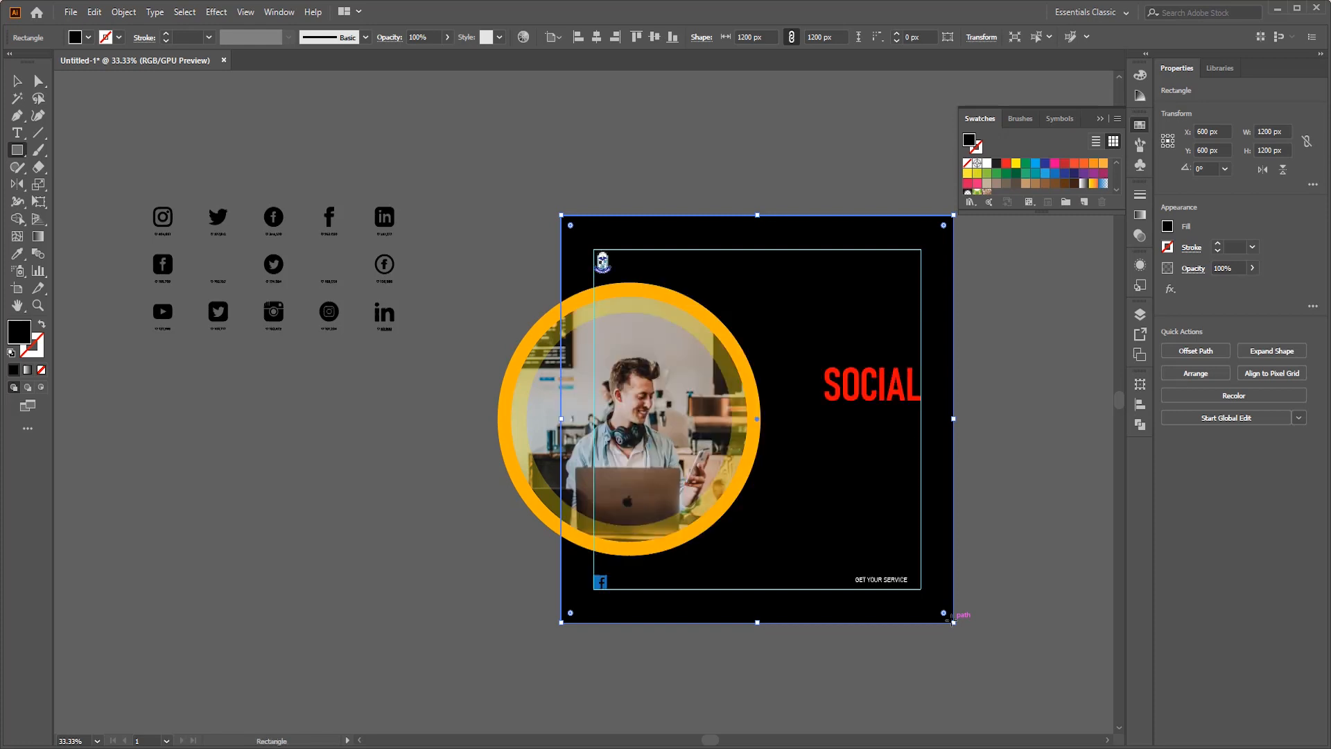
# - Apply a linear gradient to the background rectangle, running from white to the orange swatch C=0 M=50 Y=100 K=0
pyautogui.click(1140, 216)
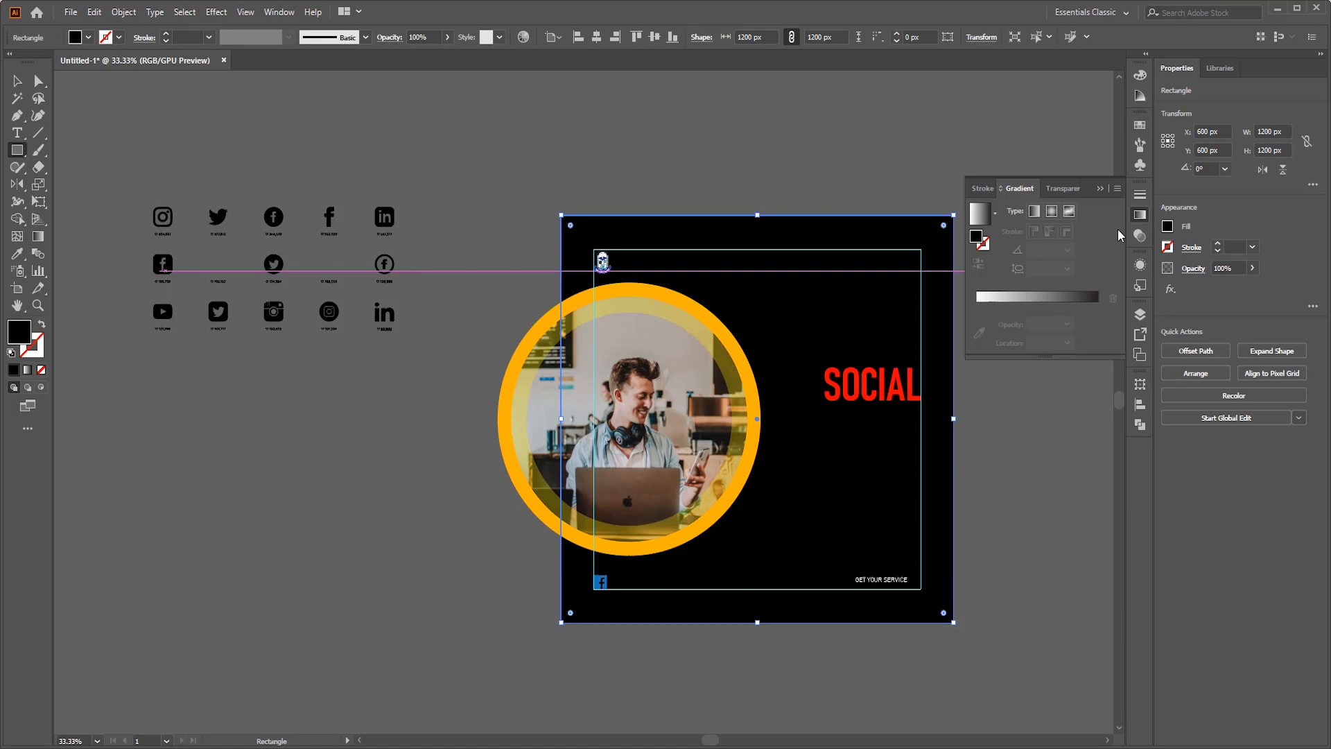
pyautogui.click(1066, 298)
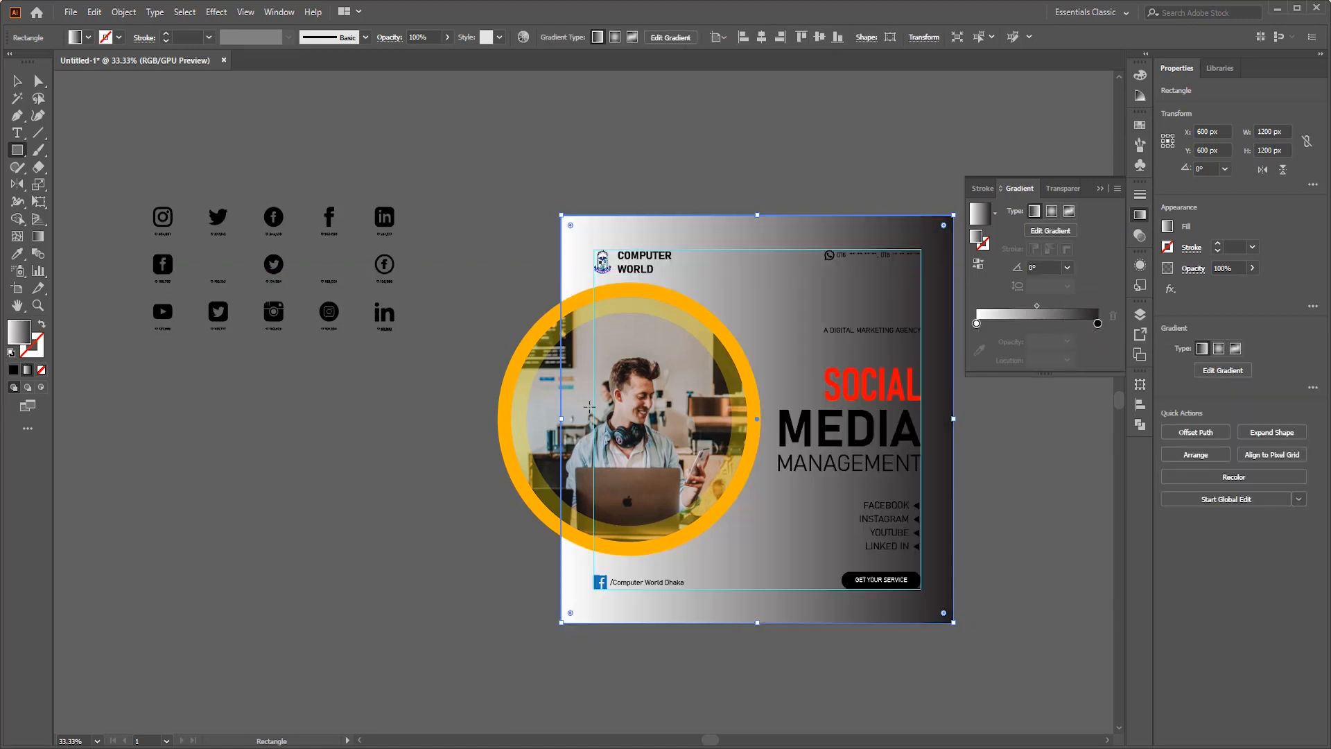
pyautogui.doubleClick(1097, 323)
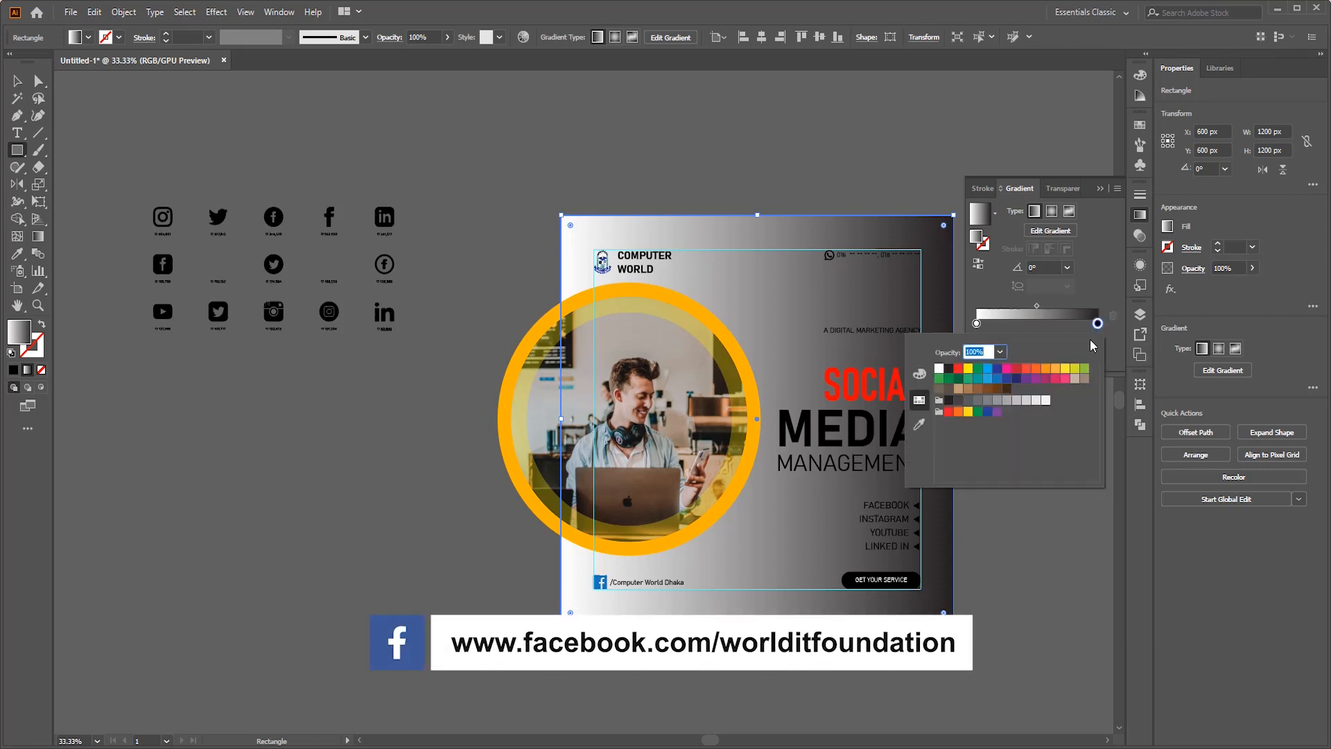
pyautogui.click(1046, 369)
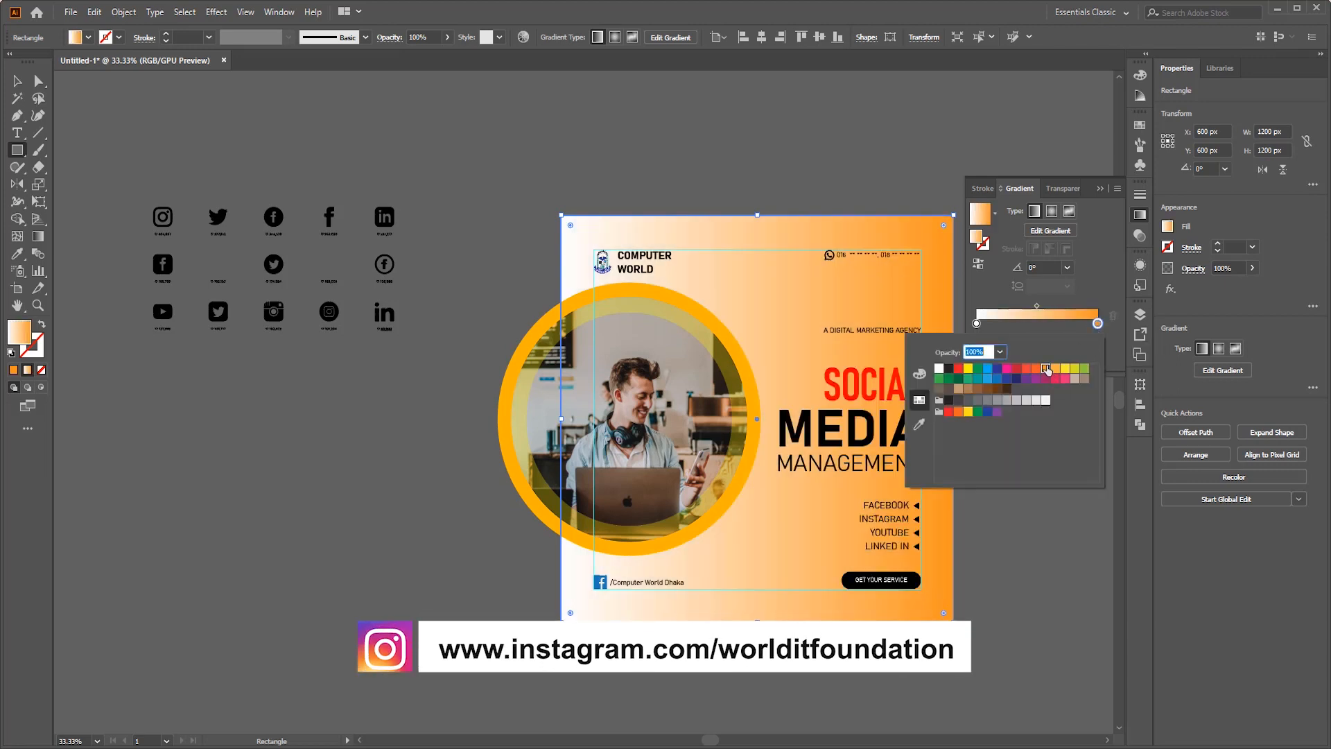
pyautogui.click(1038, 370)
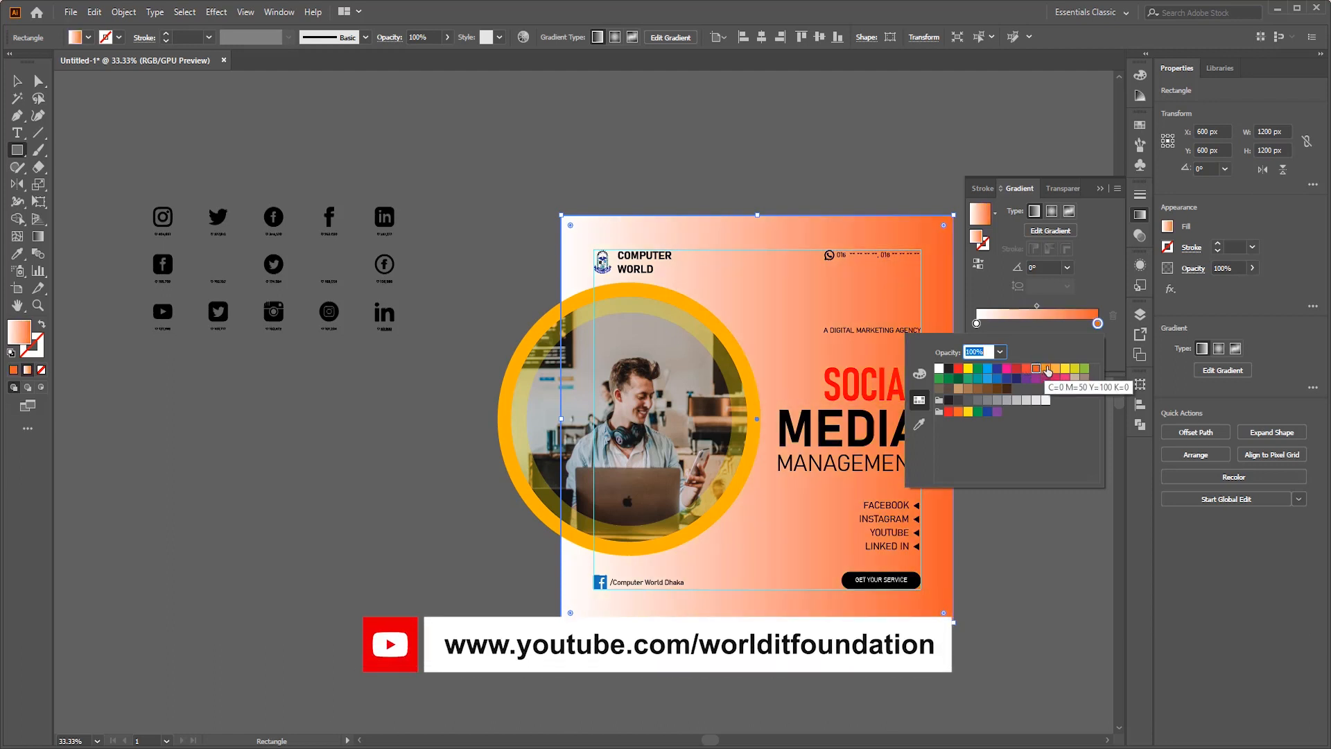
pyautogui.click(1045, 369)
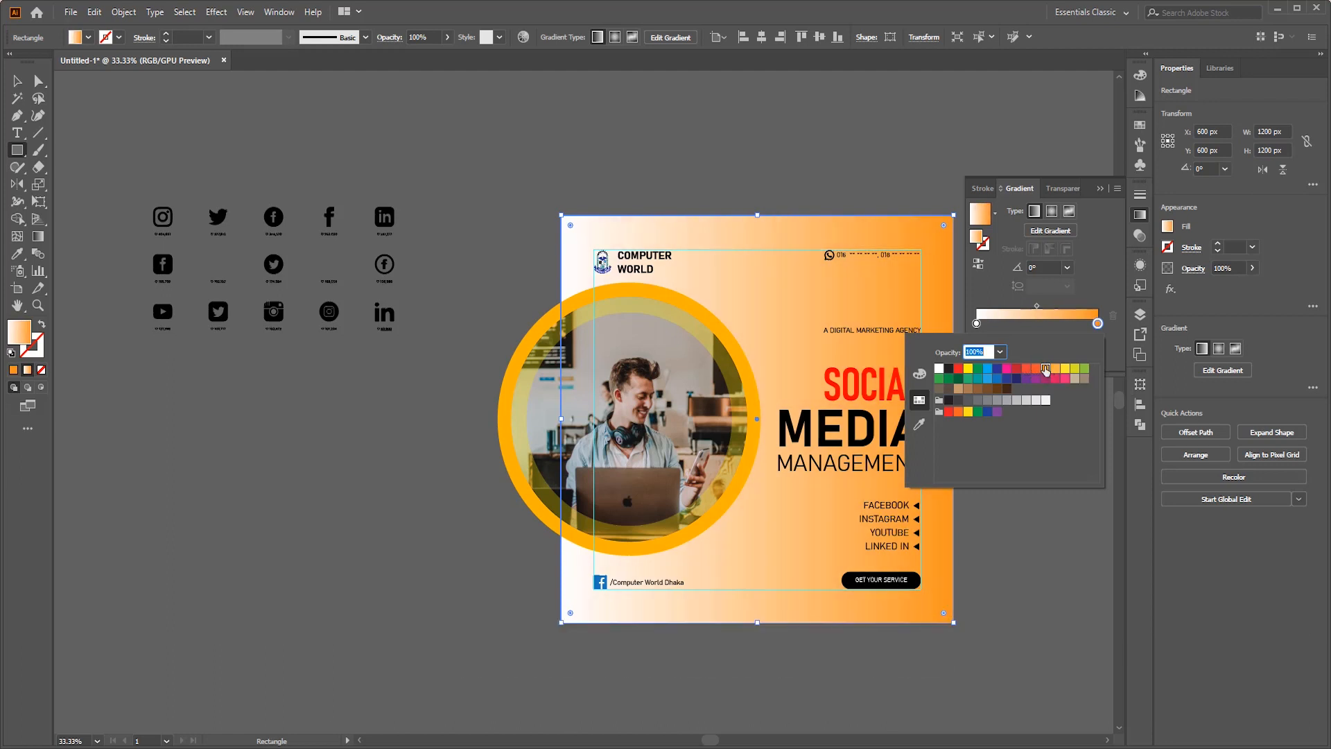
# - Recolor the background gradient's end stop with a lighter orange swatch and its start stop with the yellow swatch
pyautogui.click(977, 323)
pyautogui.doubleClick(978, 323)
pyautogui.hotkey('ctrl', 'z')
pyautogui.doubleClick(1097, 324)
pyautogui.click(1047, 369)
pyautogui.doubleClick(976, 323)
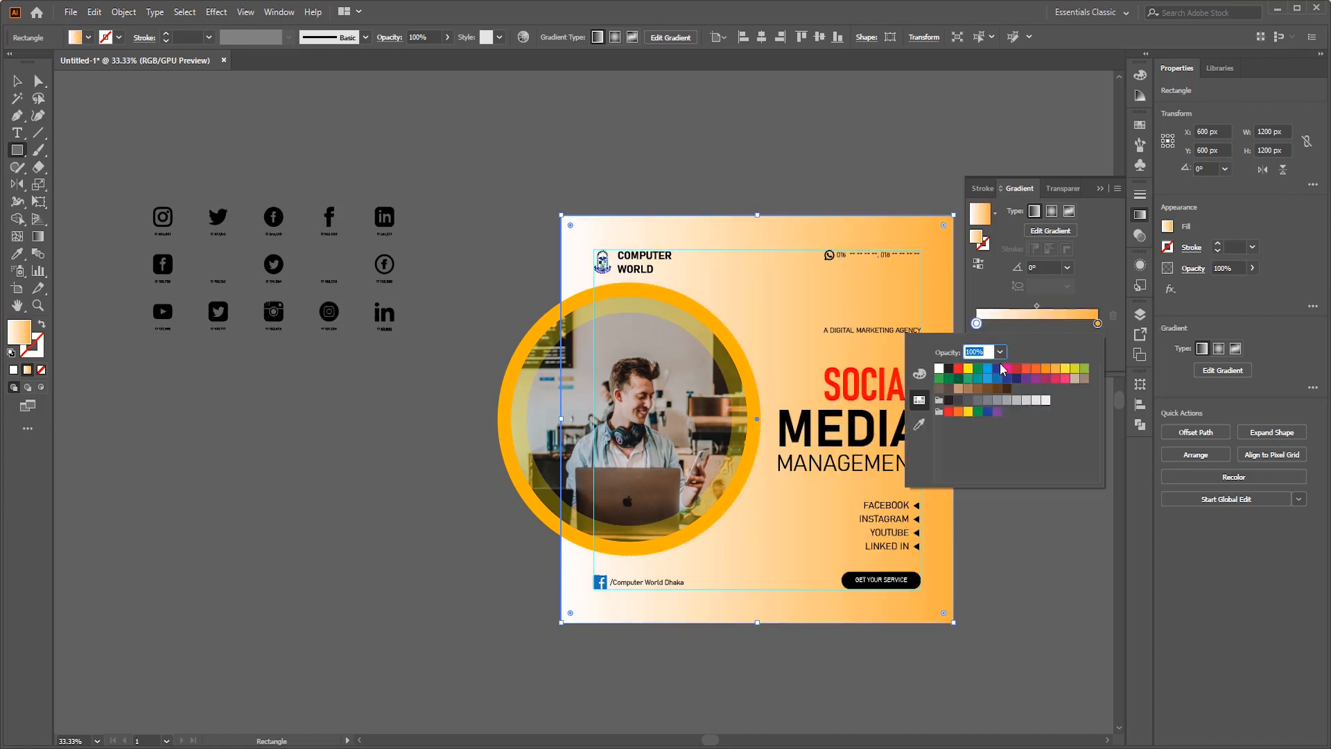
pyautogui.click(968, 368)
pyautogui.click(1107, 285)
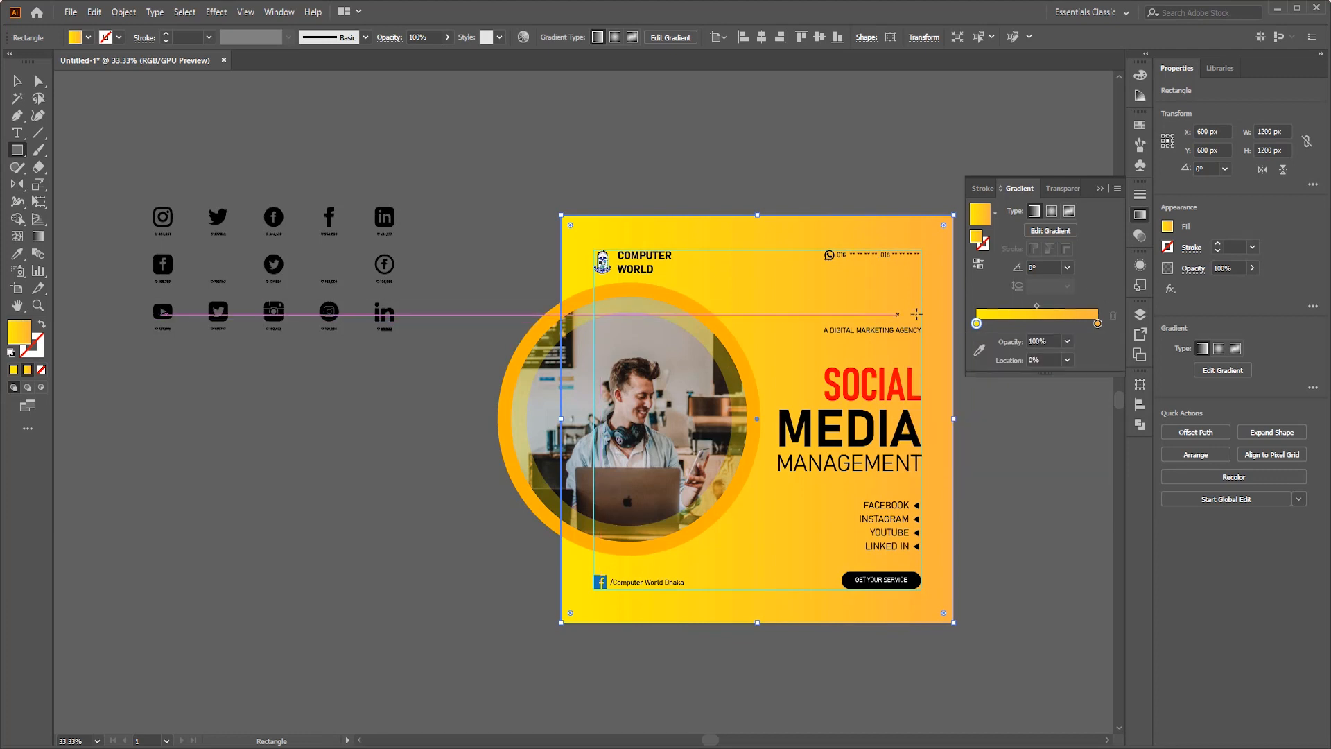
# - Set the background gradient's start stop to a yellow-orange with R 255, G 191, B 0
pyautogui.doubleClick(977, 324)
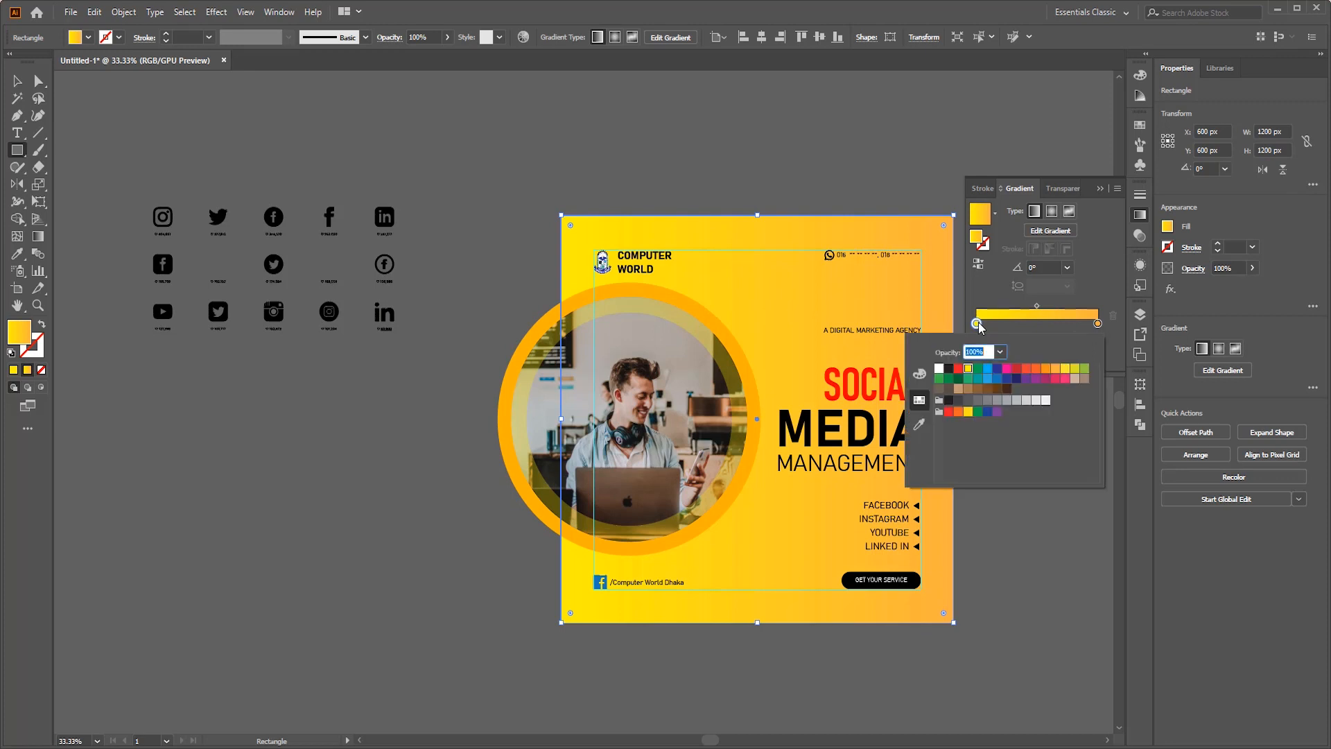
pyautogui.click(919, 374)
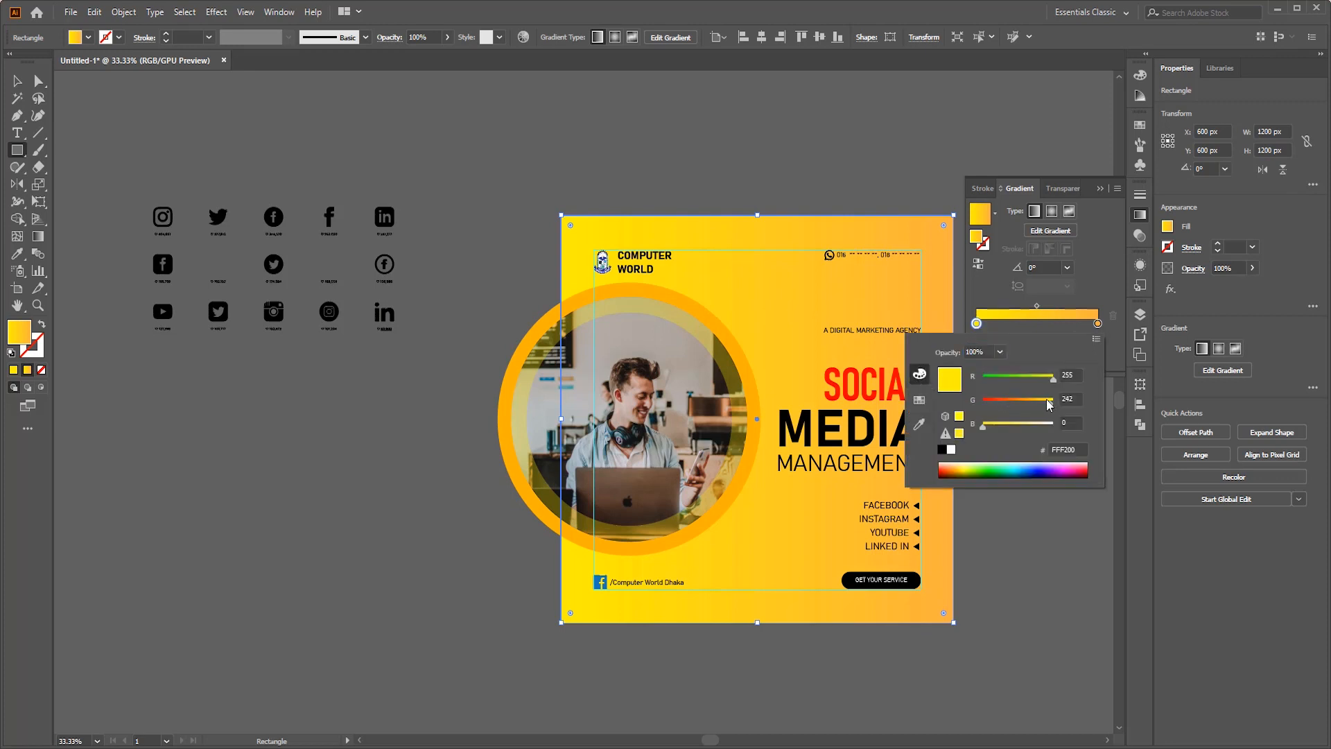
pyautogui.moveTo(1050, 402); pyautogui.dragTo(1036, 403)
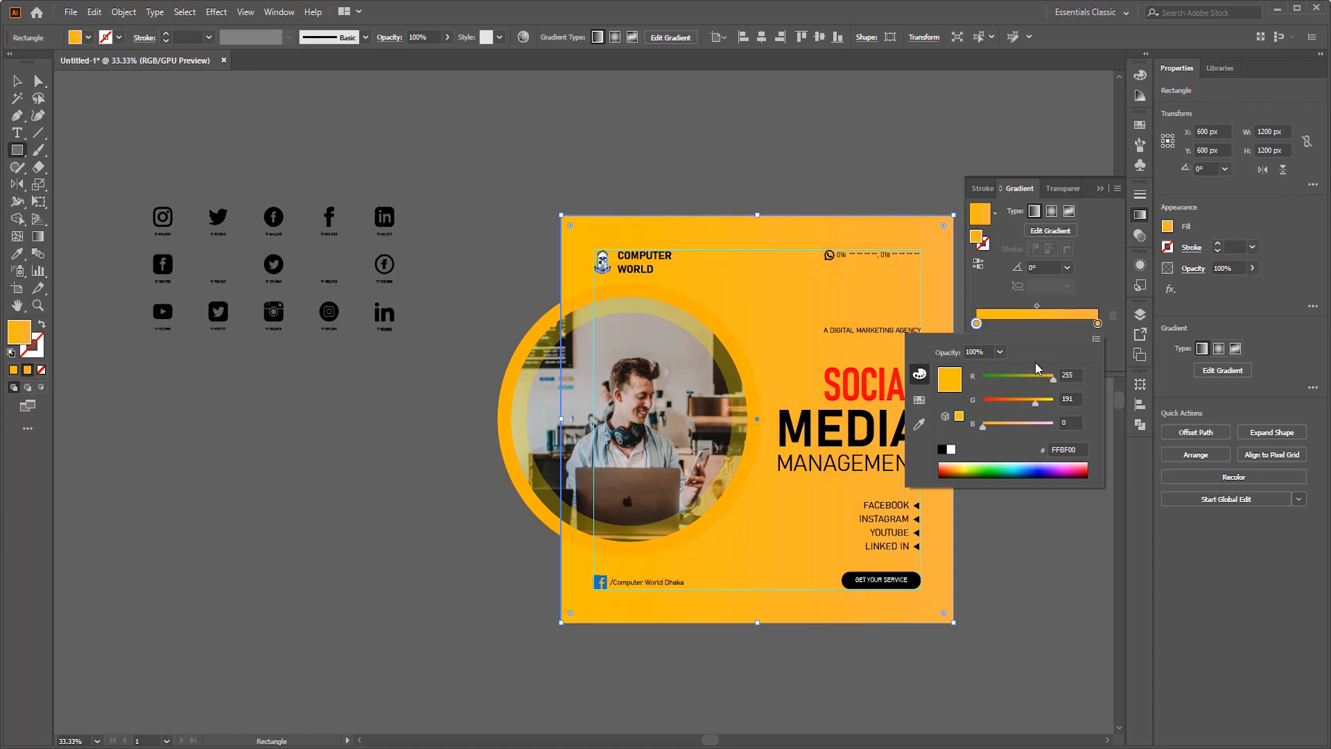
pyautogui.click(1107, 301)
# - Set the gradient's end stop to R 251, G 209, B 64 and slightly lower the start stop's green value
pyautogui.doubleClick(1097, 325)
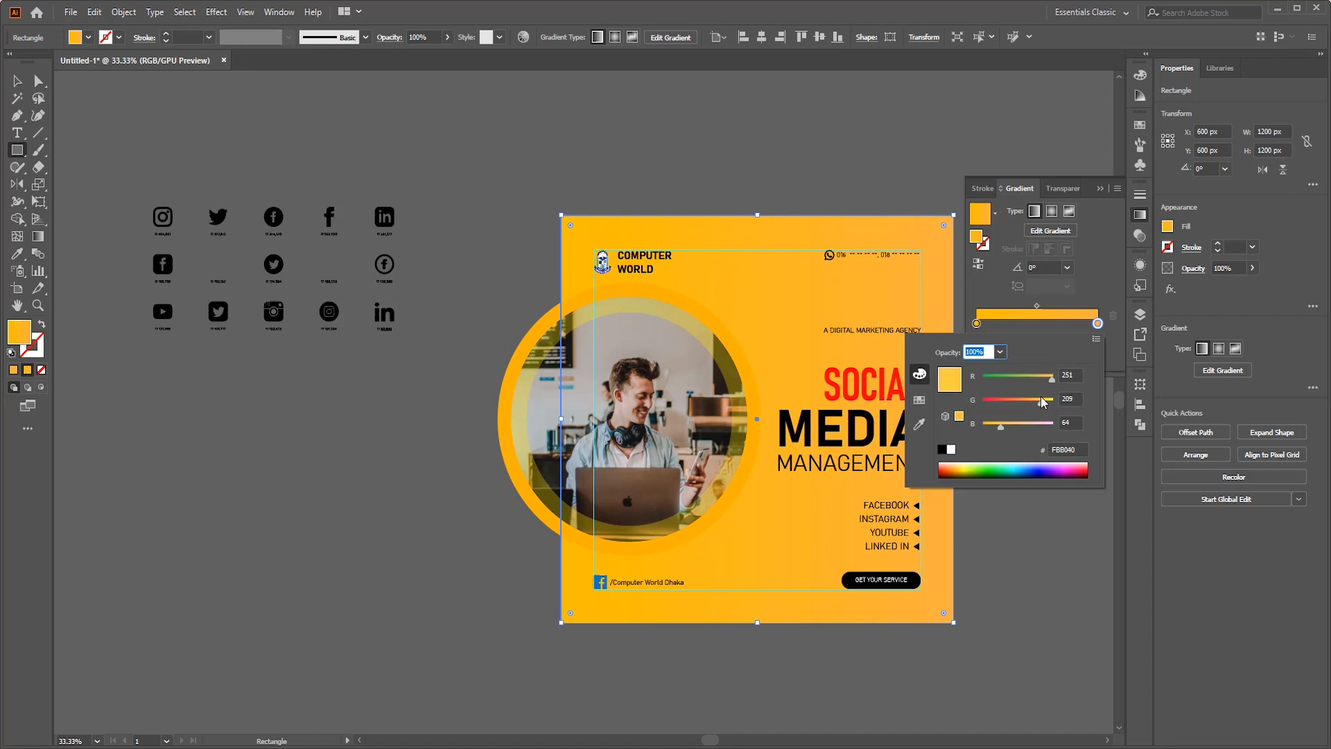
pyautogui.moveTo(1043, 402); pyautogui.dragTo(1043, 402)
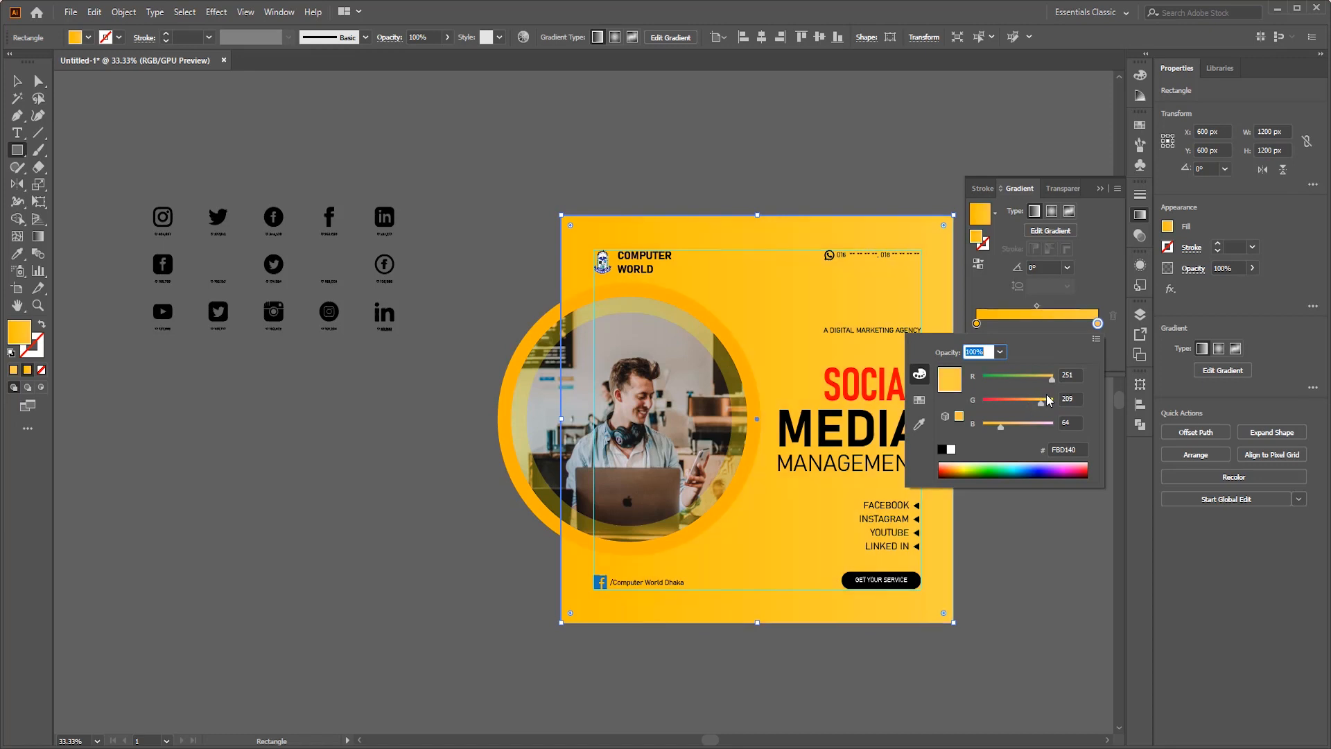
pyautogui.click(1062, 276)
pyautogui.doubleClick(976, 324)
pyautogui.moveTo(1035, 402); pyautogui.dragTo(1029, 402)
pyautogui.click(1082, 284)
# - Make the background gradient radial, reverse its colors and stretch it from the photo's center to just beyond the artboard's right edge
pyautogui.click(1052, 212)
pyautogui.click(981, 263)
pyautogui.click(38, 236)
pyautogui.moveTo(624, 426); pyautogui.dragTo(963, 409)
pyautogui.press('v')
pyautogui.click(814, 128)
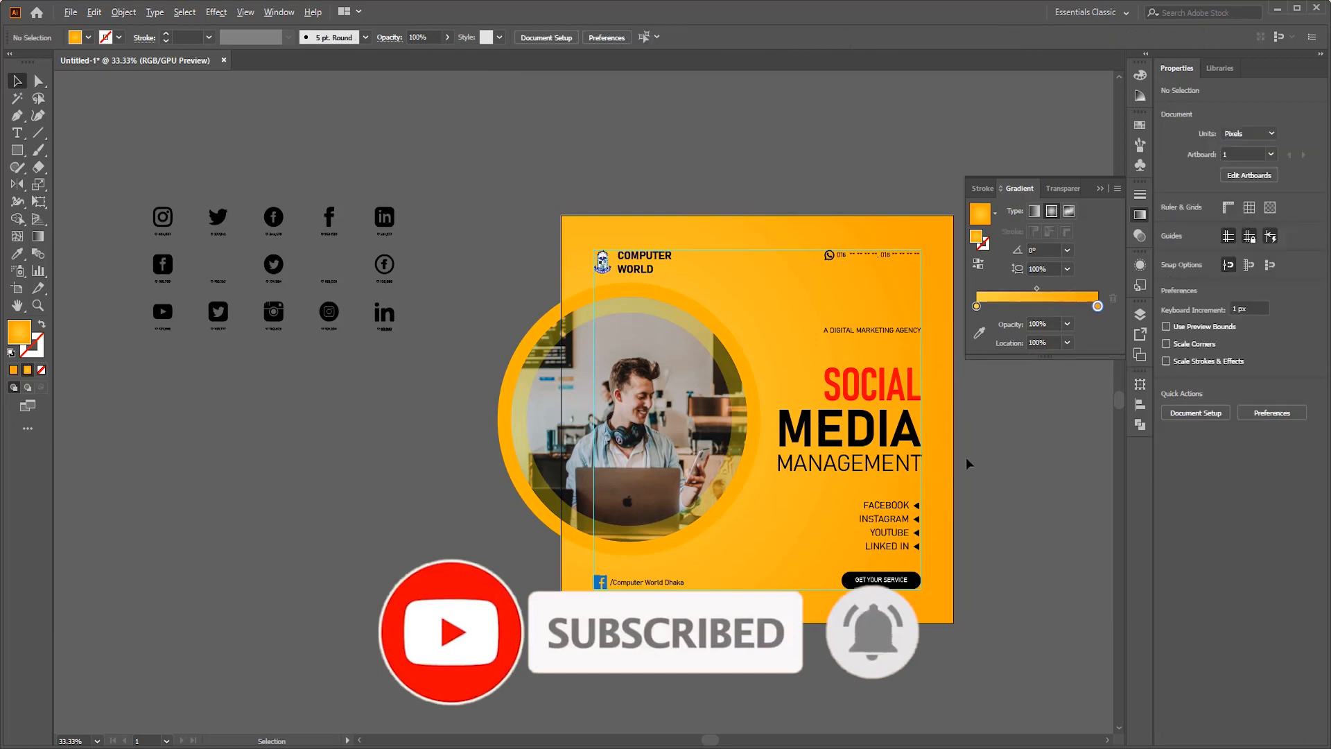
# - Apply a Multiply drop shadow to the outer orange circle with 50% opacity, 4 px X offset, 5 px Y offset and 4 px blur
pyautogui.scroll(2, 968, 462)
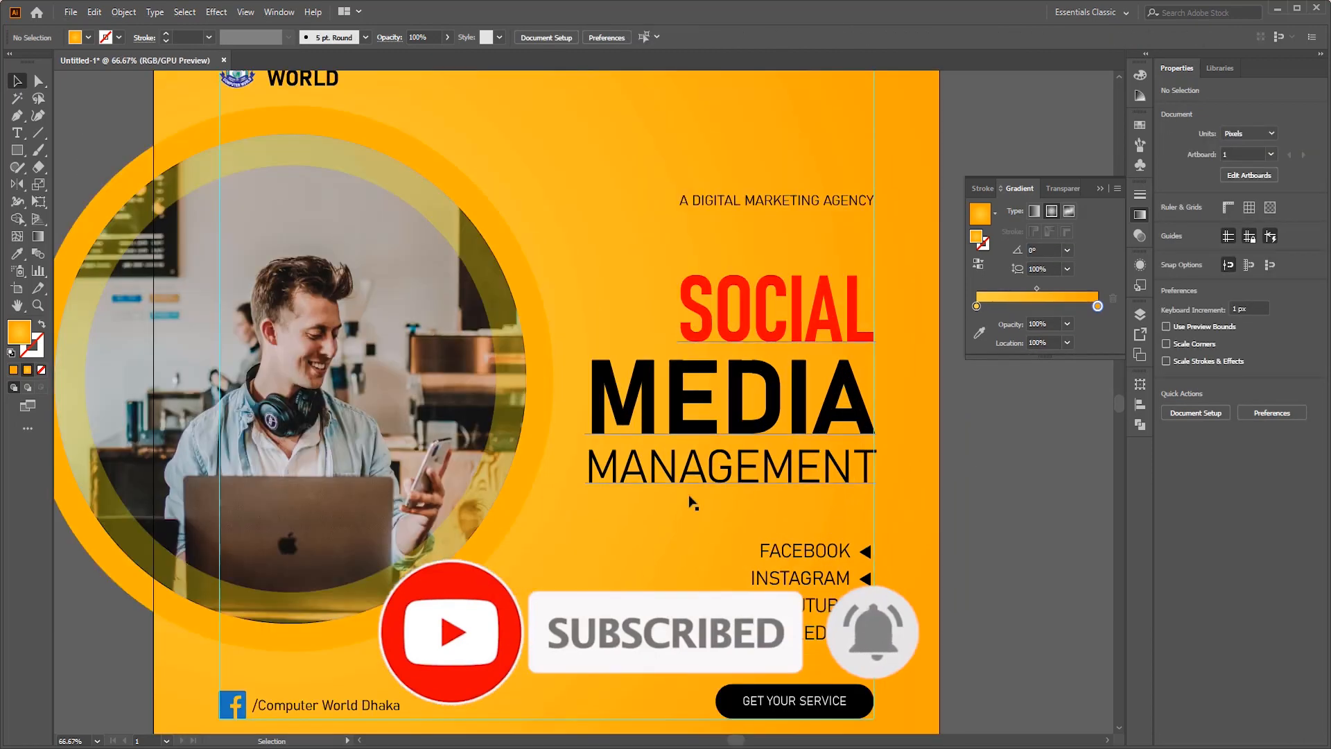
pyautogui.click(531, 482)
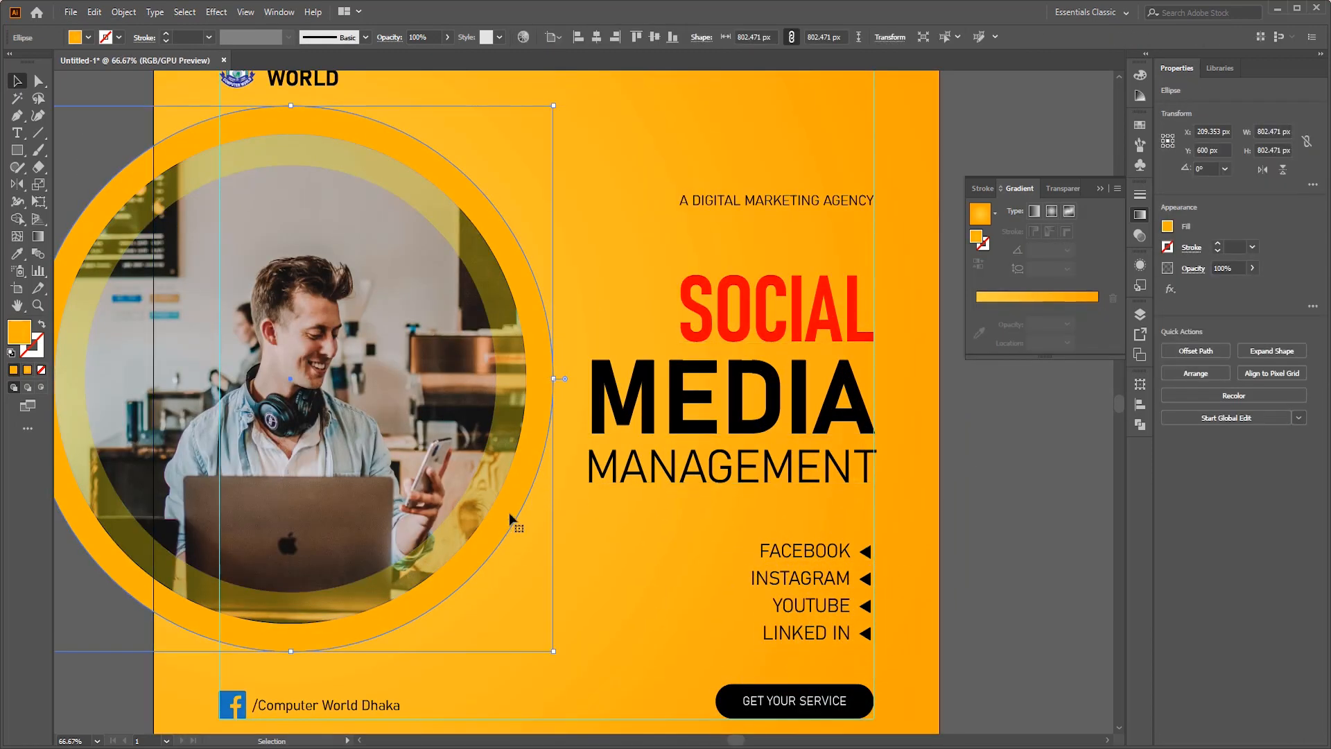
pyautogui.click(217, 13)
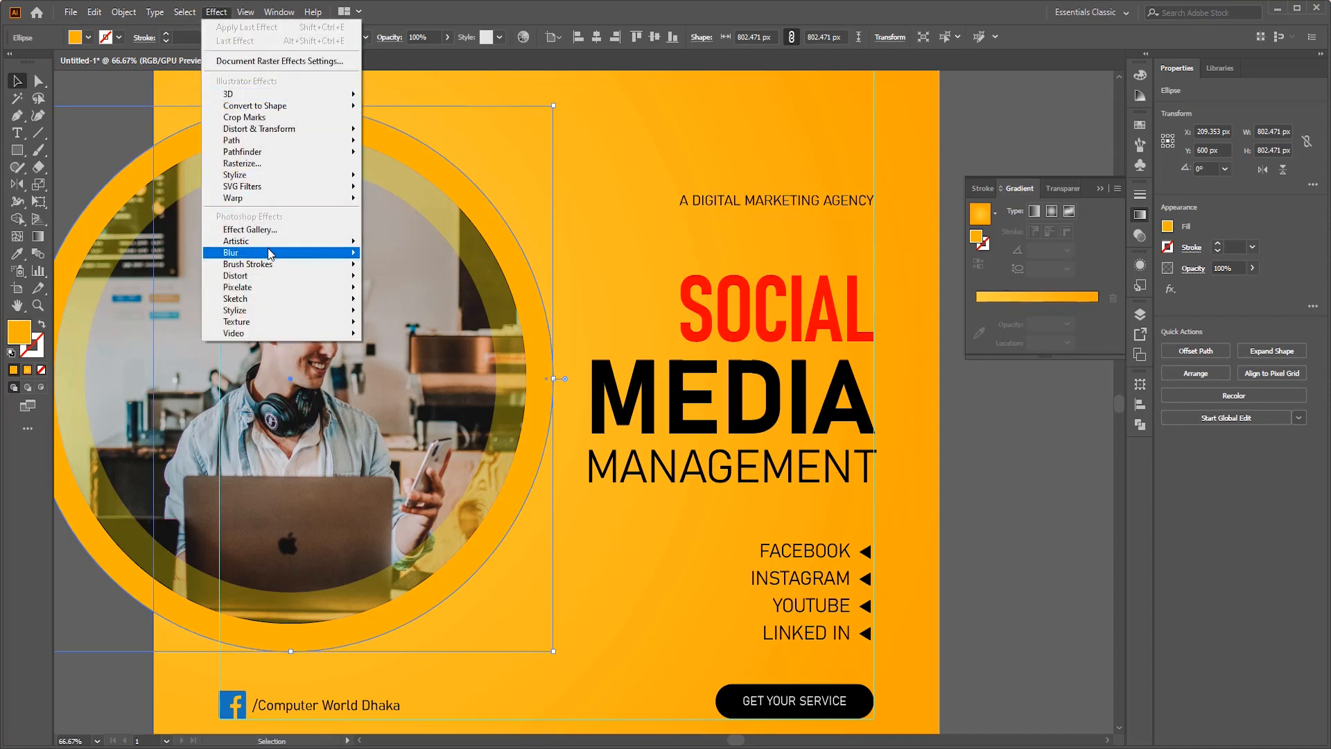
pyautogui.moveTo(268, 251)
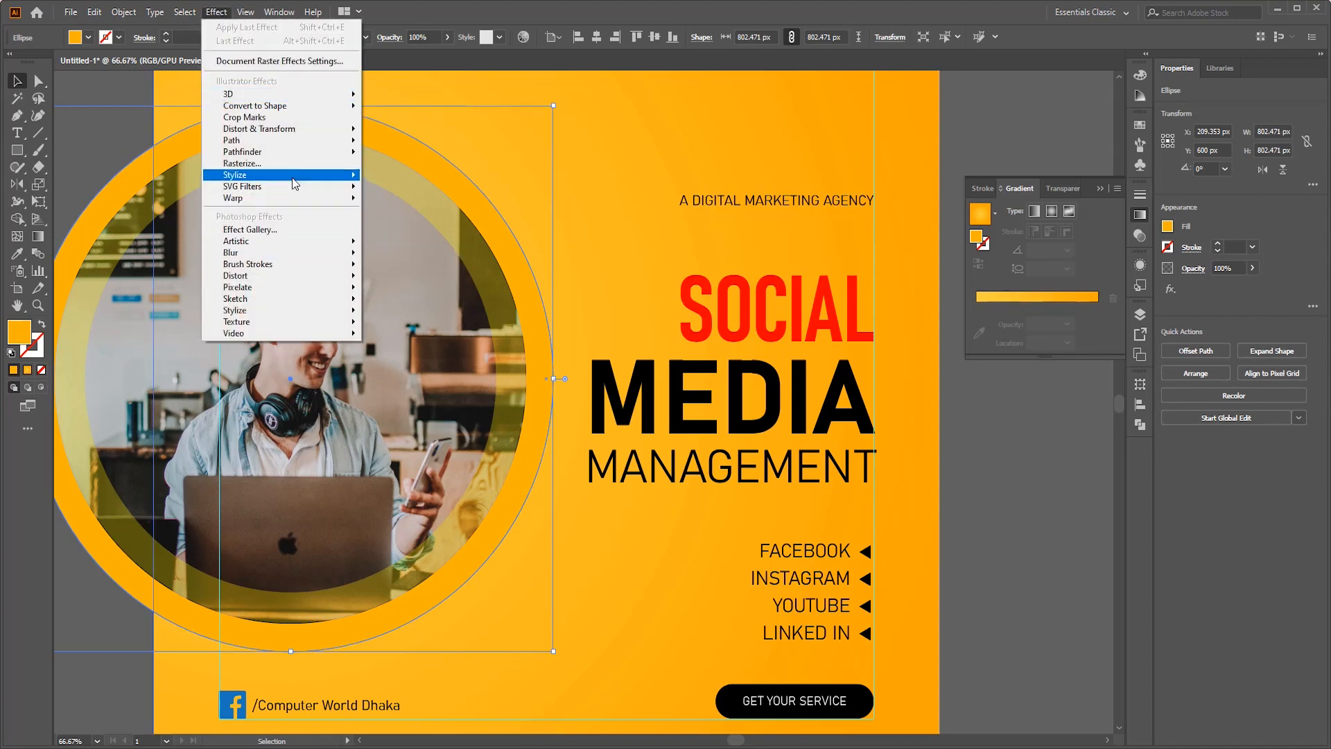
pyautogui.moveTo(296, 181)
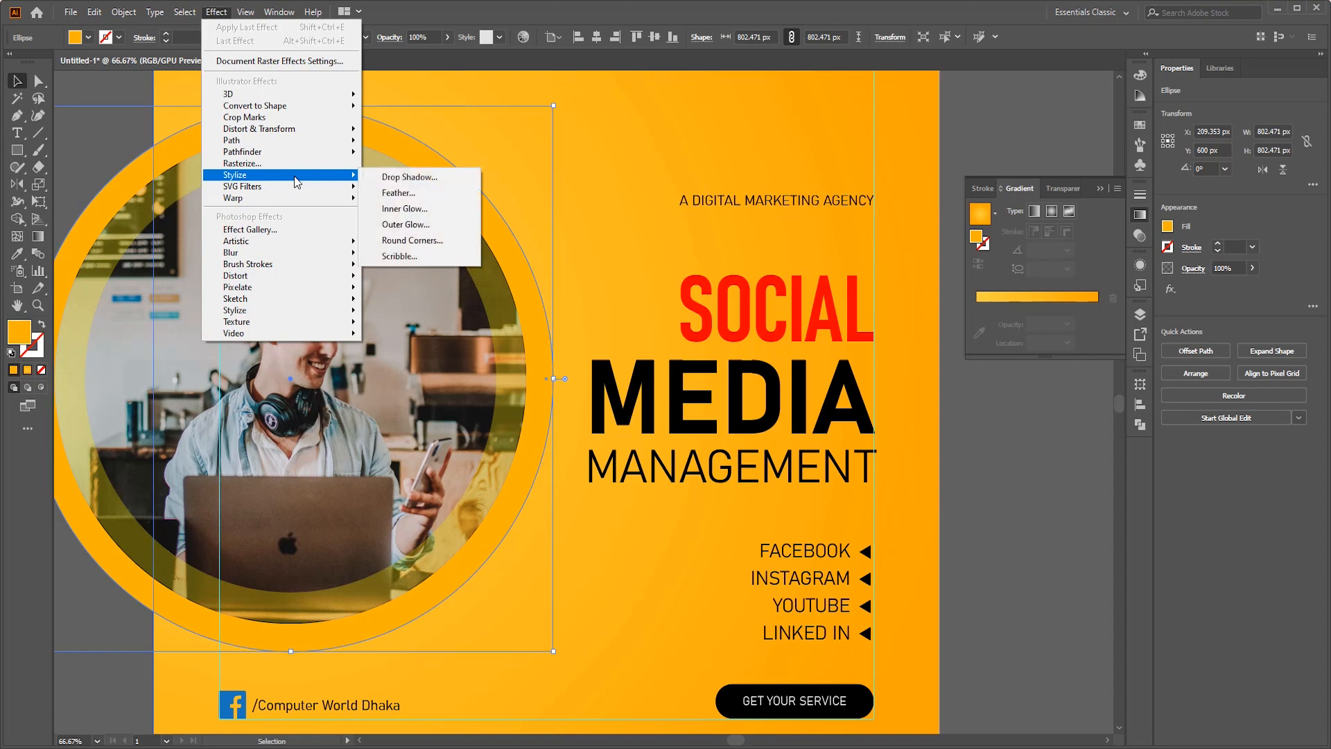
pyautogui.click(407, 178)
pyautogui.click(740, 355)
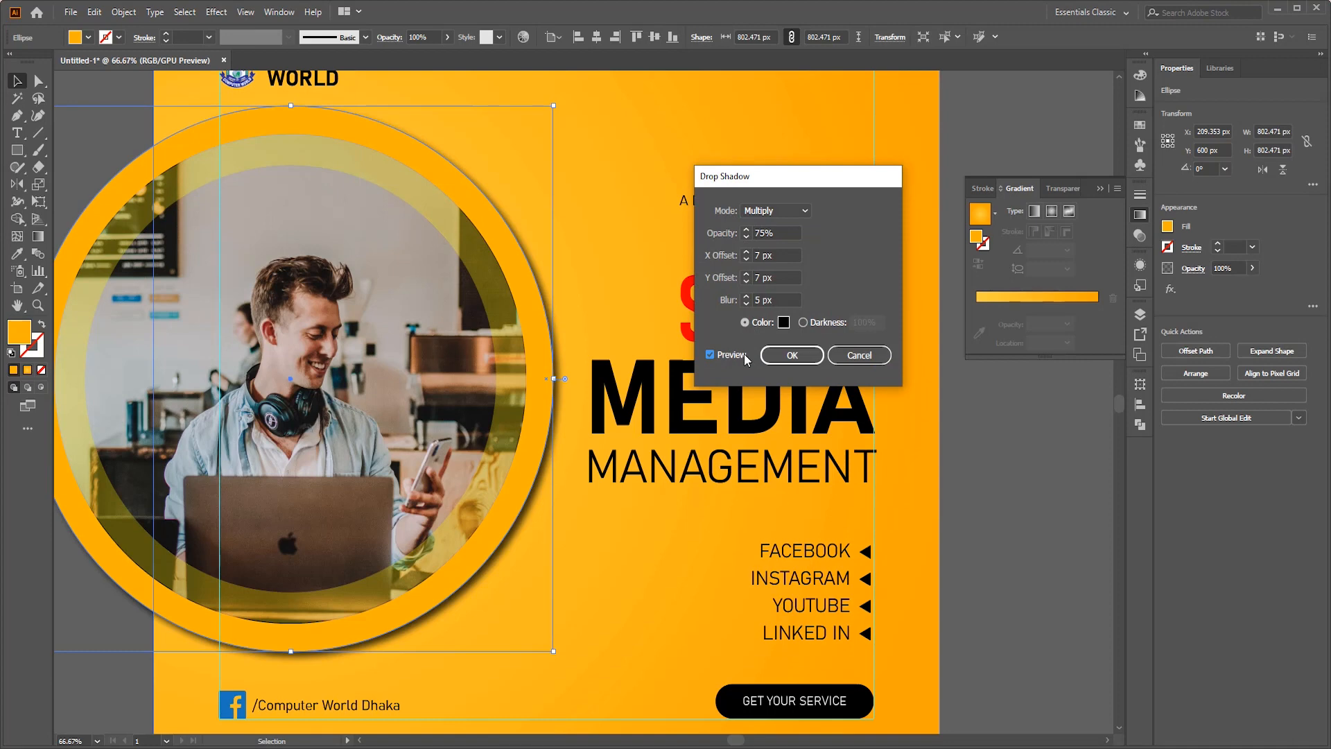
pyautogui.click(777, 278)
pyautogui.press('Down')
pyautogui.press('Down')
pyautogui.click(776, 256)
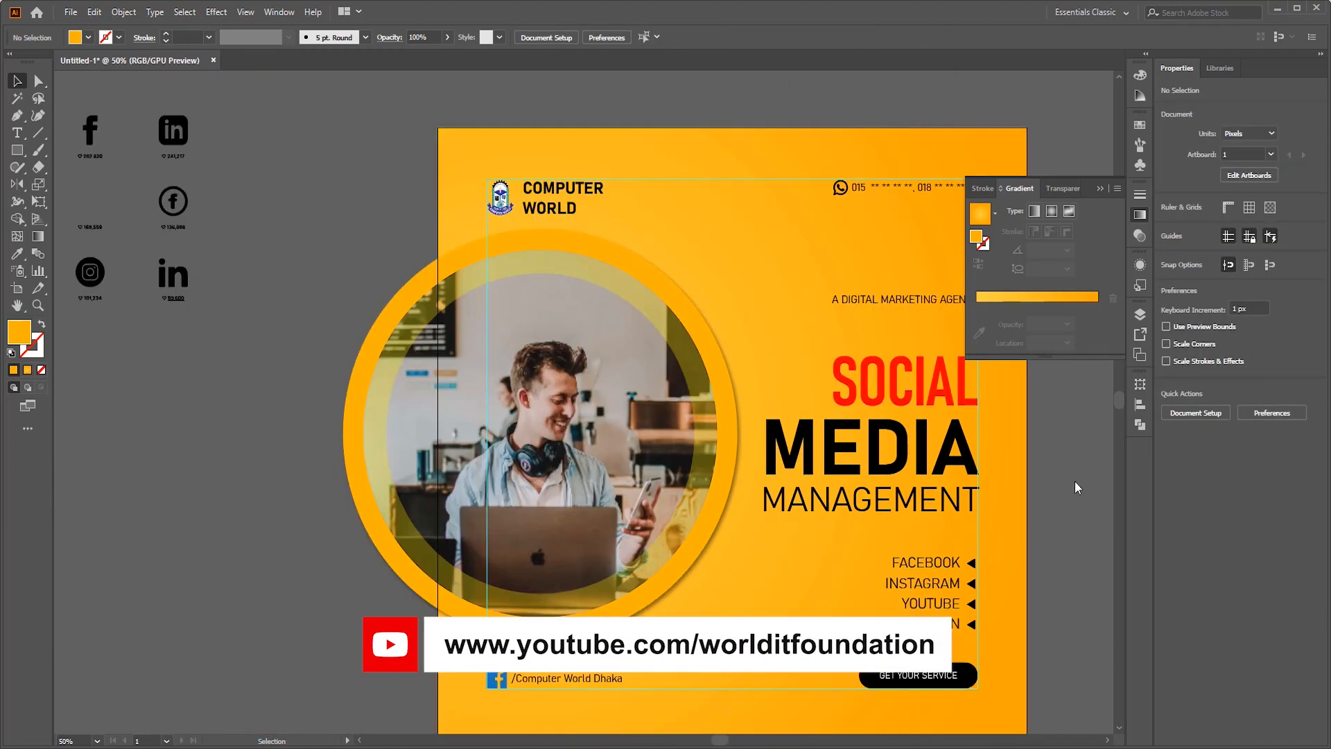
# - Change the fill of the tagline "A DIGITAL MARKETING AGENCY" to white
pyautogui.hscroll(1, 1076, 487)
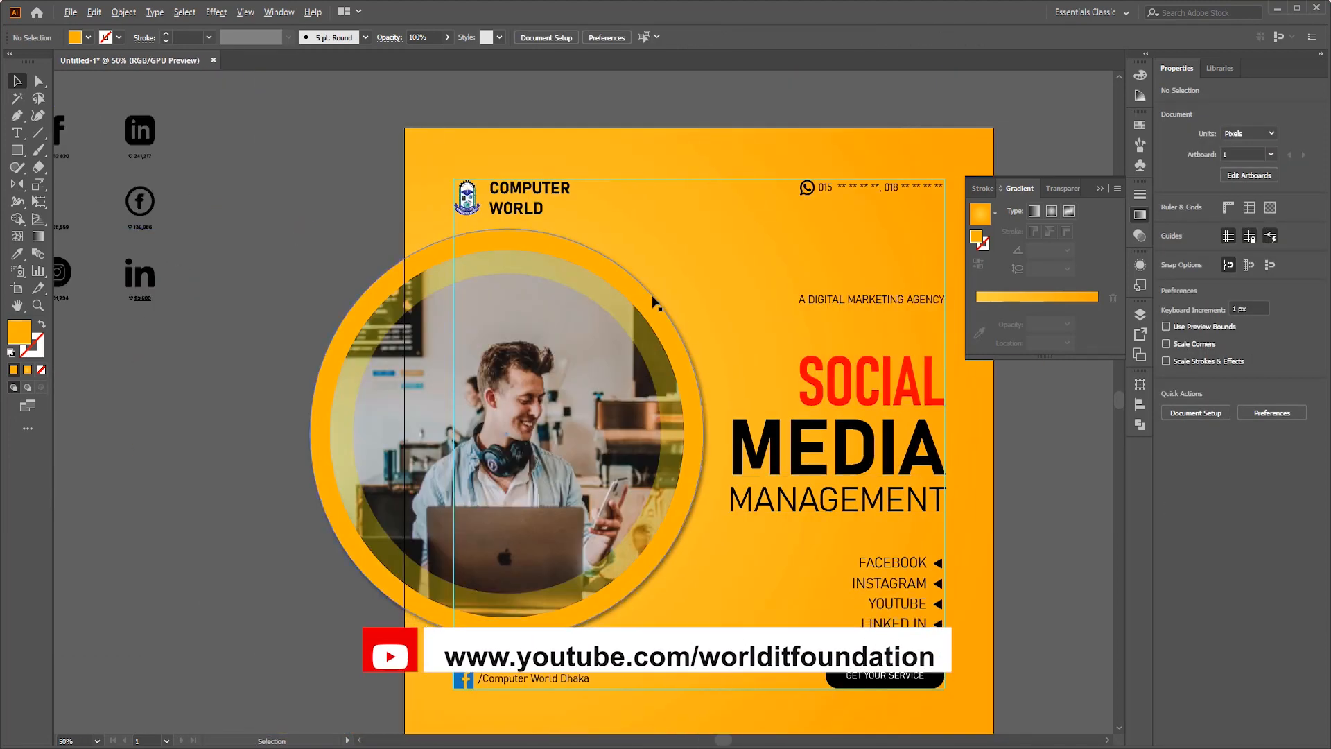
pyautogui.hscroll(2, 901, 332)
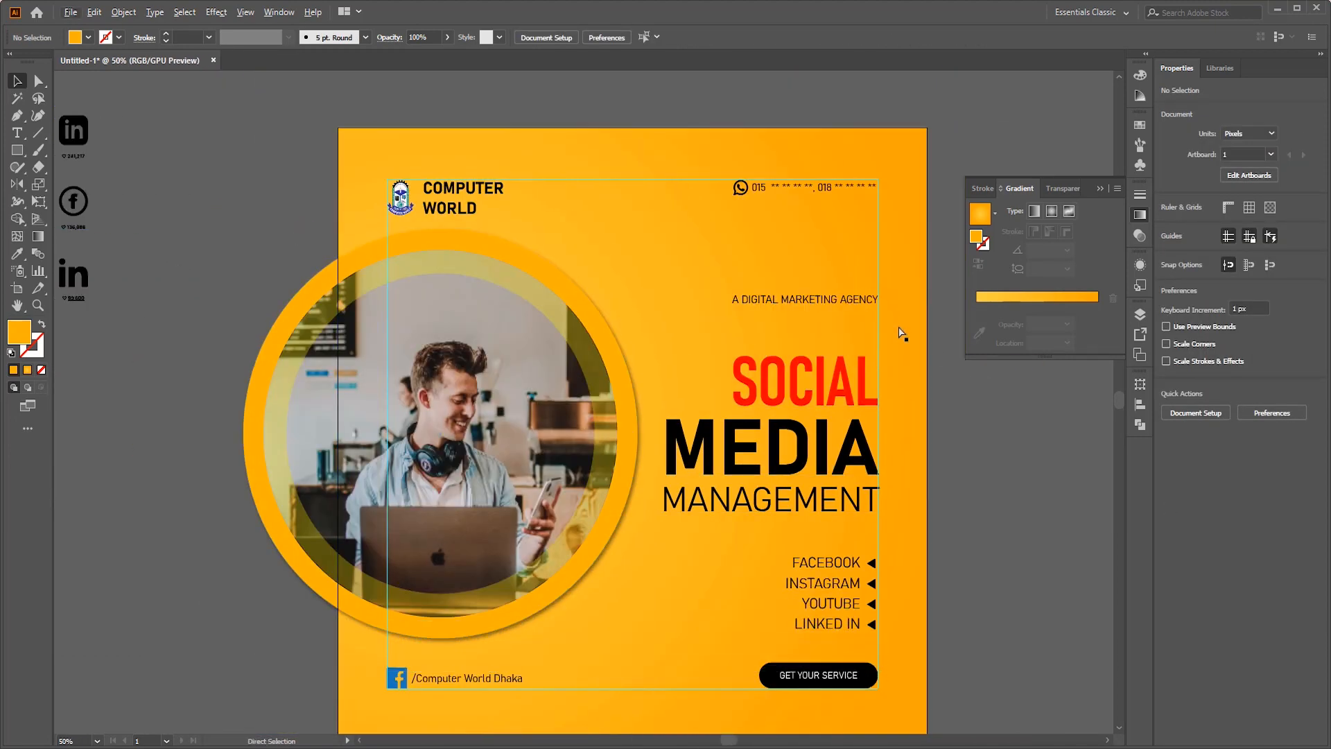
pyautogui.click(827, 302)
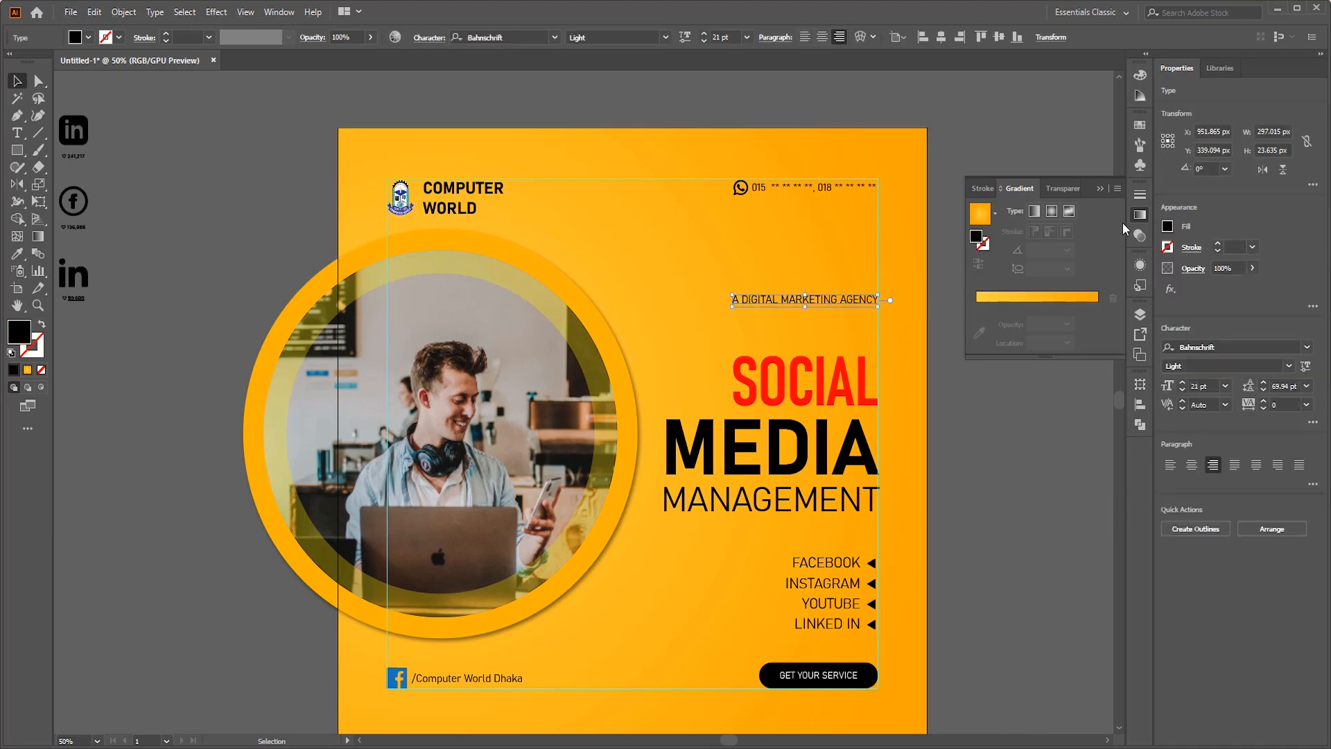
pyautogui.click(1139, 126)
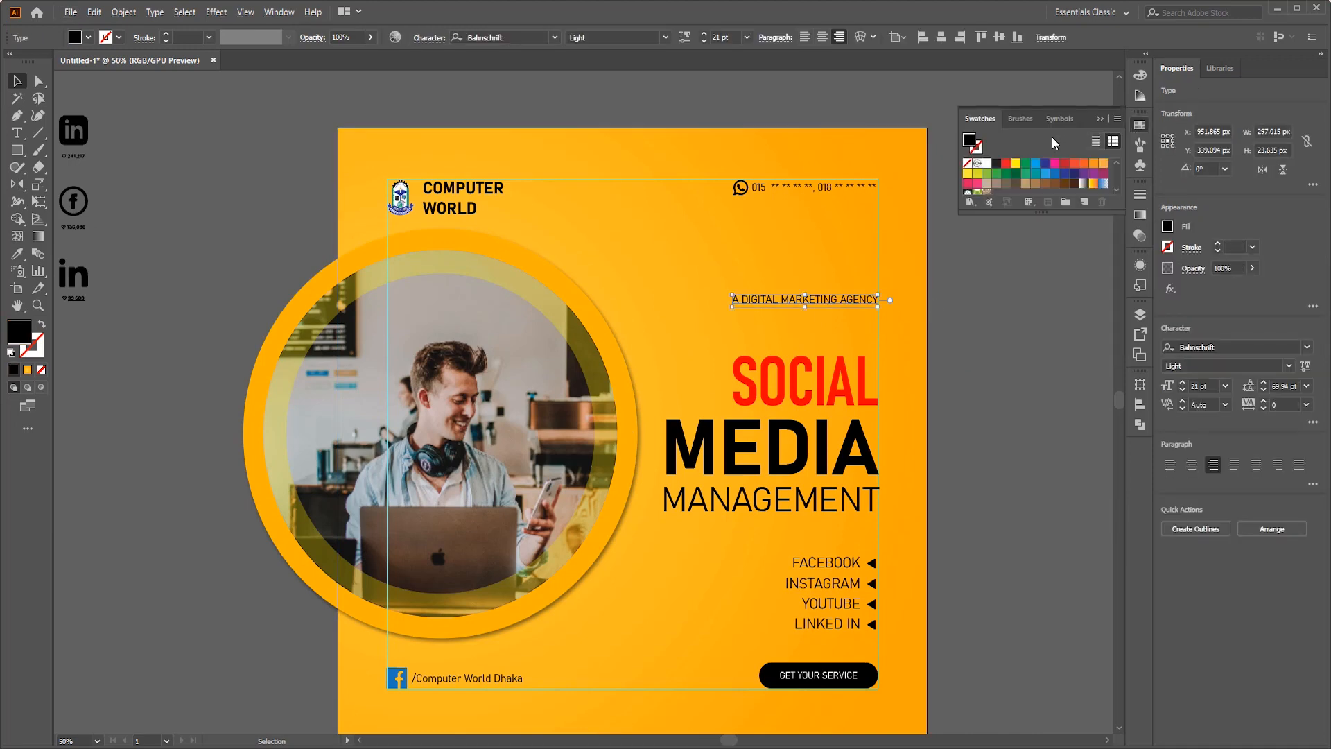
pyautogui.click(986, 163)
pyautogui.click(981, 351)
# - Try a red fill on the COMPUTER WORLD text and undo it
pyautogui.scroll(3, 779, 323)
pyautogui.scroll(-2, 840, 312)
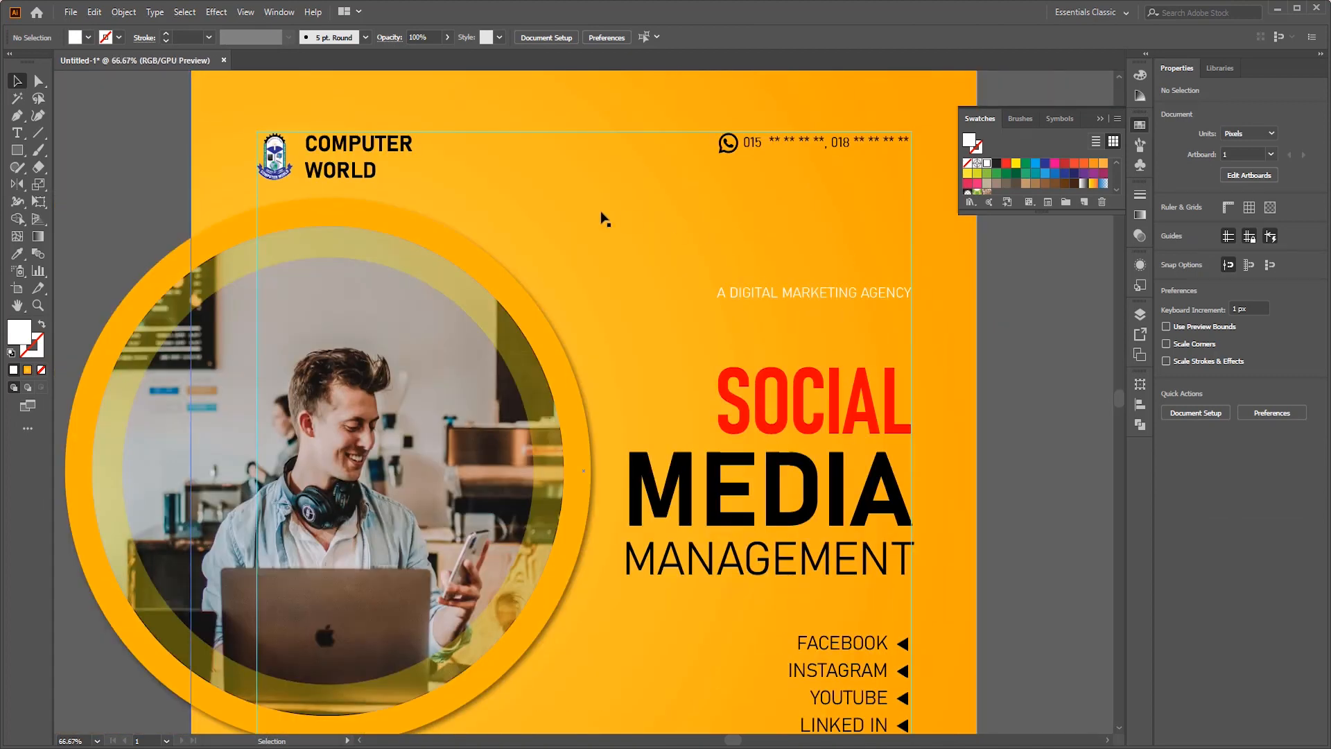
pyautogui.click(390, 156)
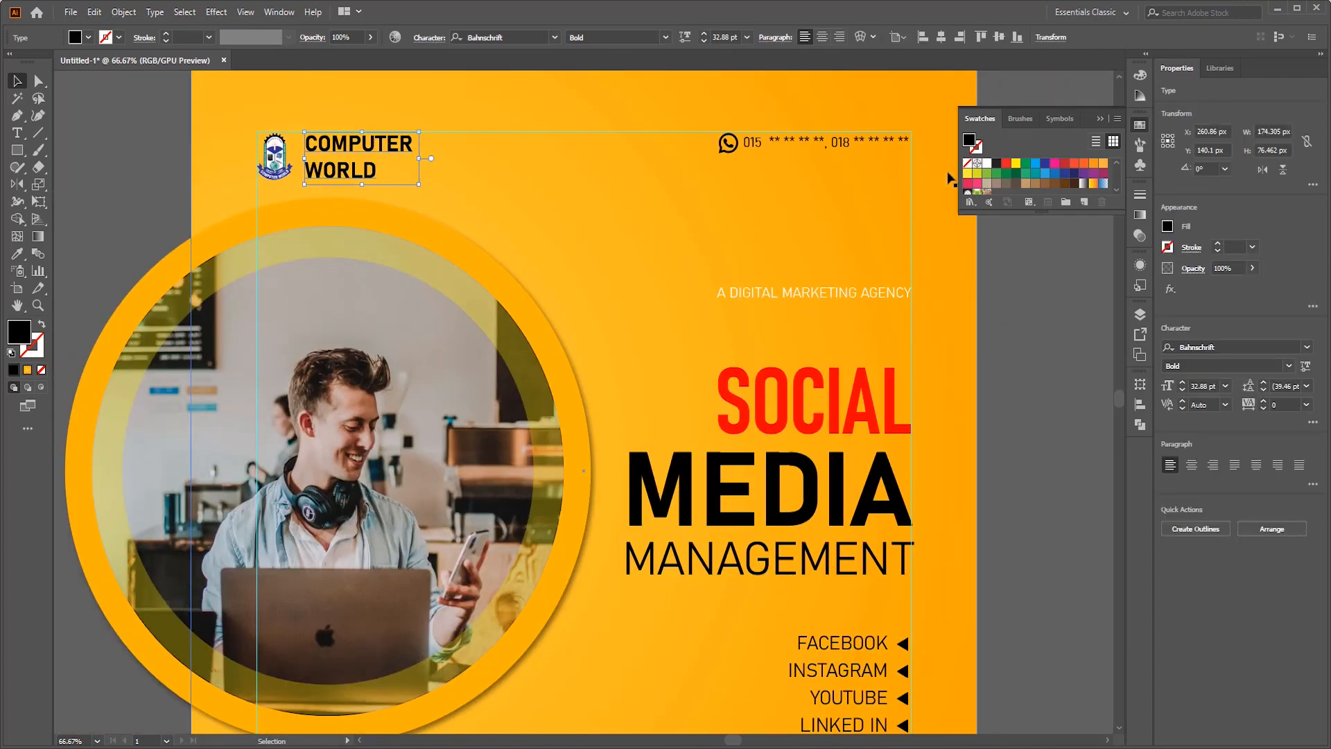
pyautogui.click(1006, 164)
pyautogui.hotkey('ctrl', 'z')
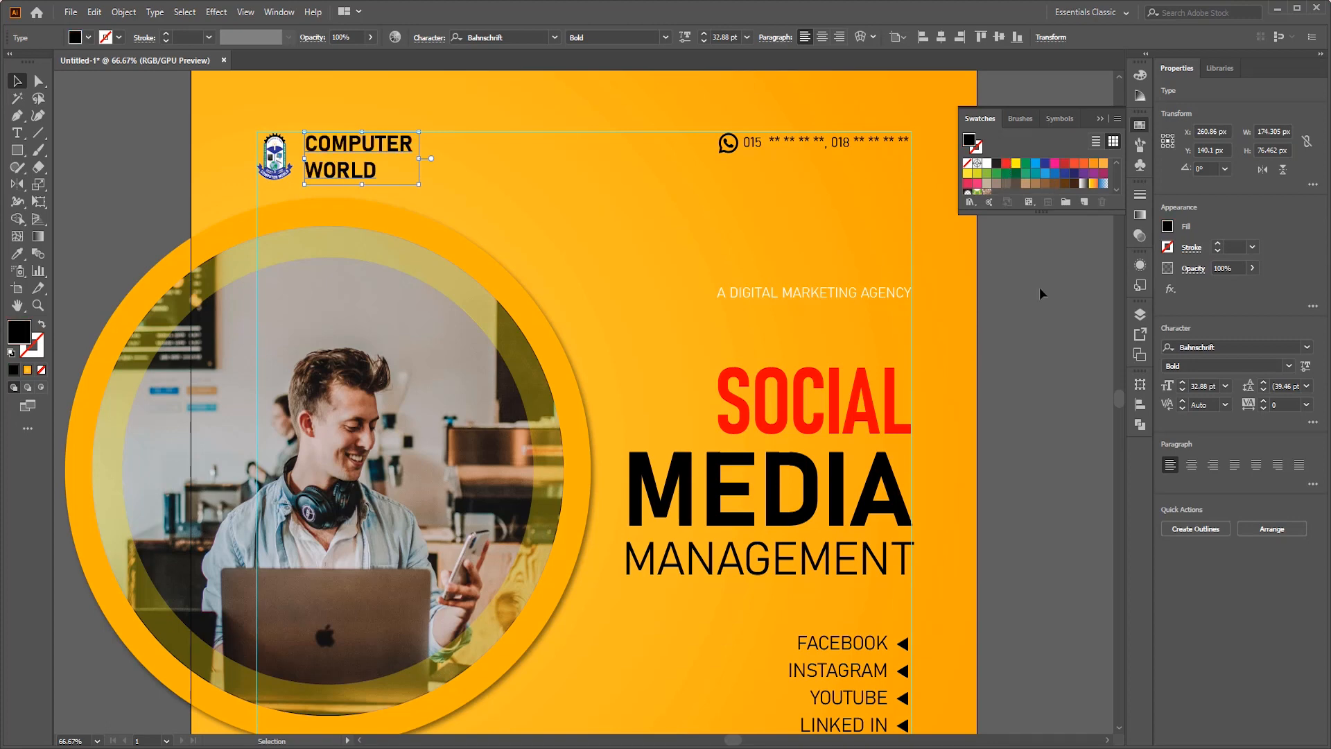
pyautogui.click(1039, 286)
# - Recolor the rounded shape of the GET YOUR SERVICE button with the dark brown swatch
pyautogui.scroll(-2, 961, 336)
pyautogui.scroll(-2, 959, 331)
pyautogui.scroll(1, 741, 589)
pyautogui.scroll(1, 912, 435)
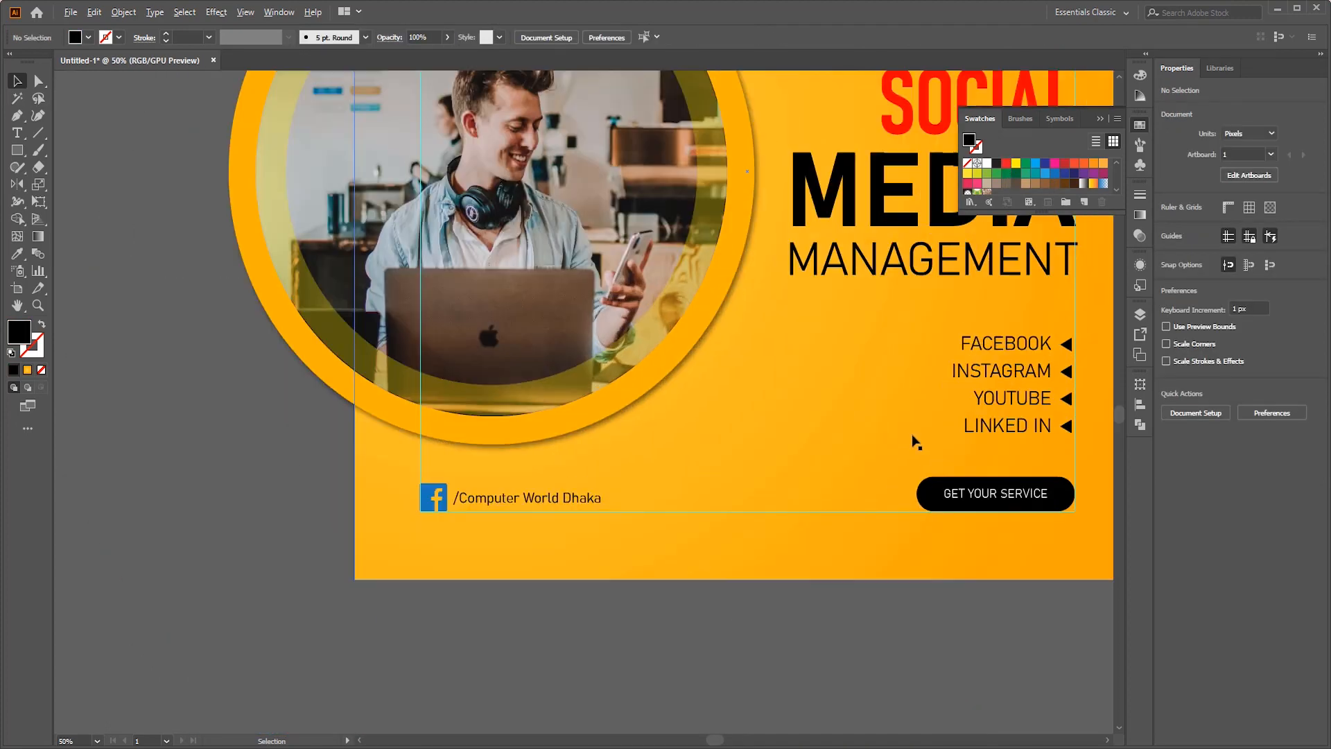
pyautogui.hscroll(2, 929, 424)
pyautogui.scroll(-1, 1019, 404)
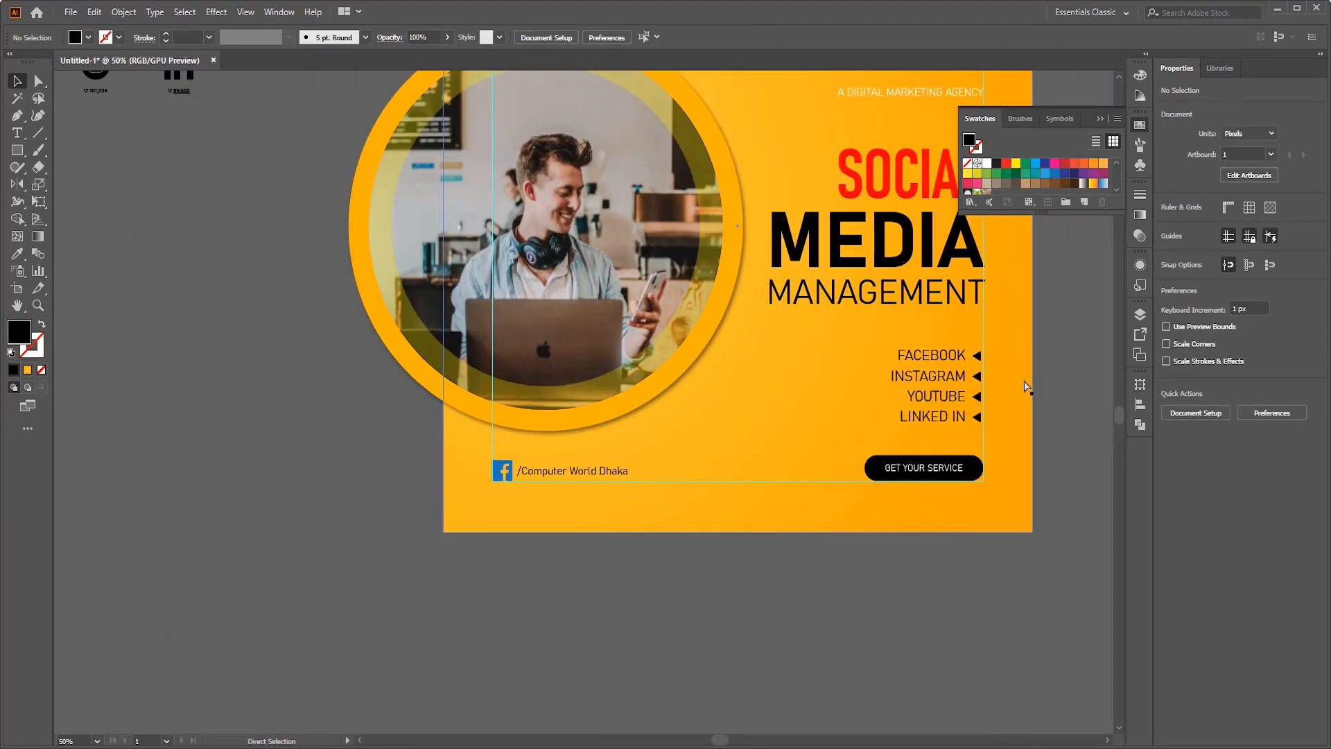
pyautogui.scroll(3, 971, 448)
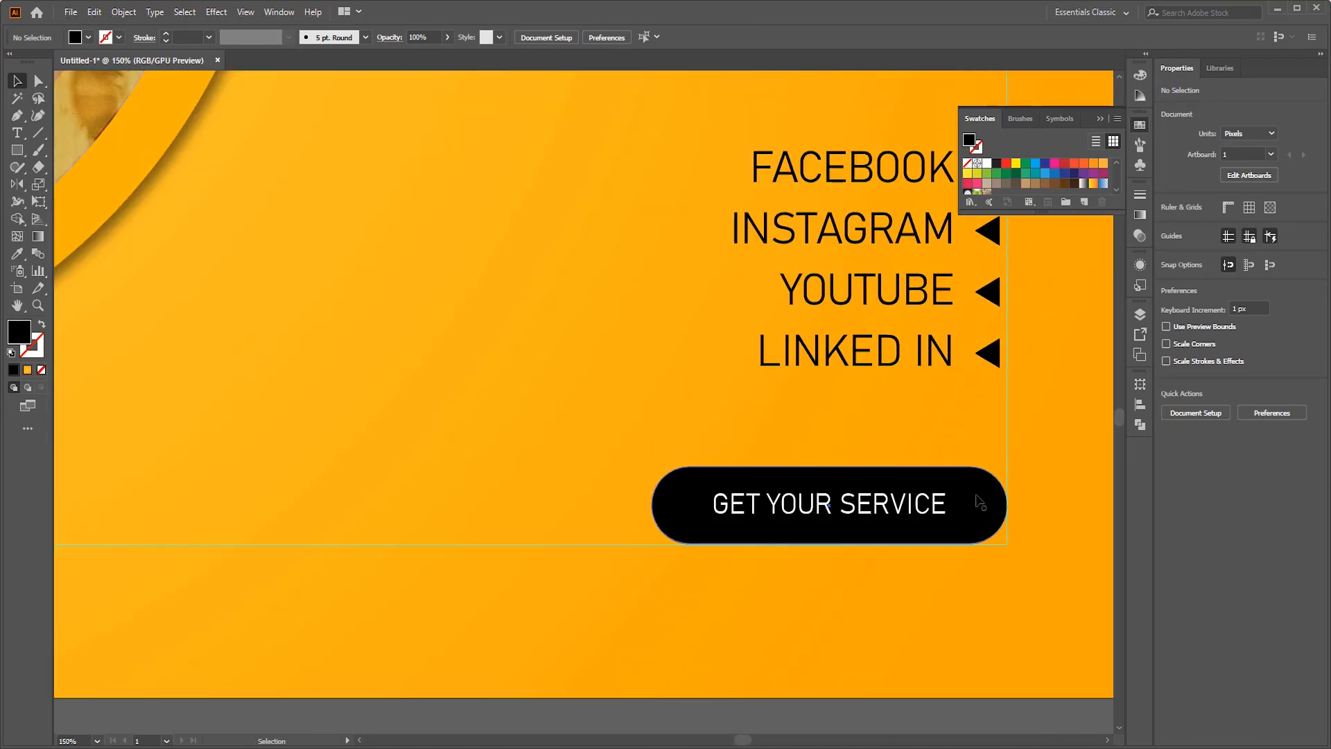
pyautogui.doubleClick(972, 466)
pyautogui.click(978, 501)
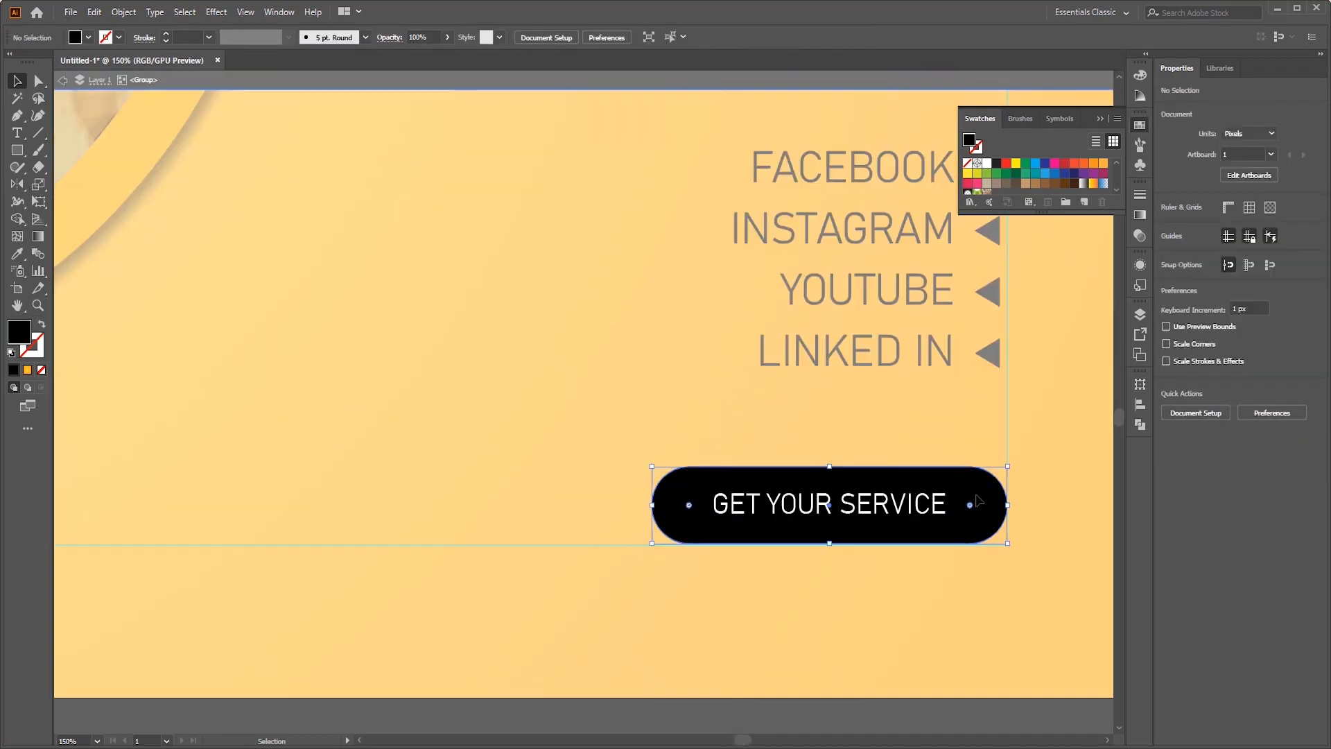
pyautogui.click(1075, 188)
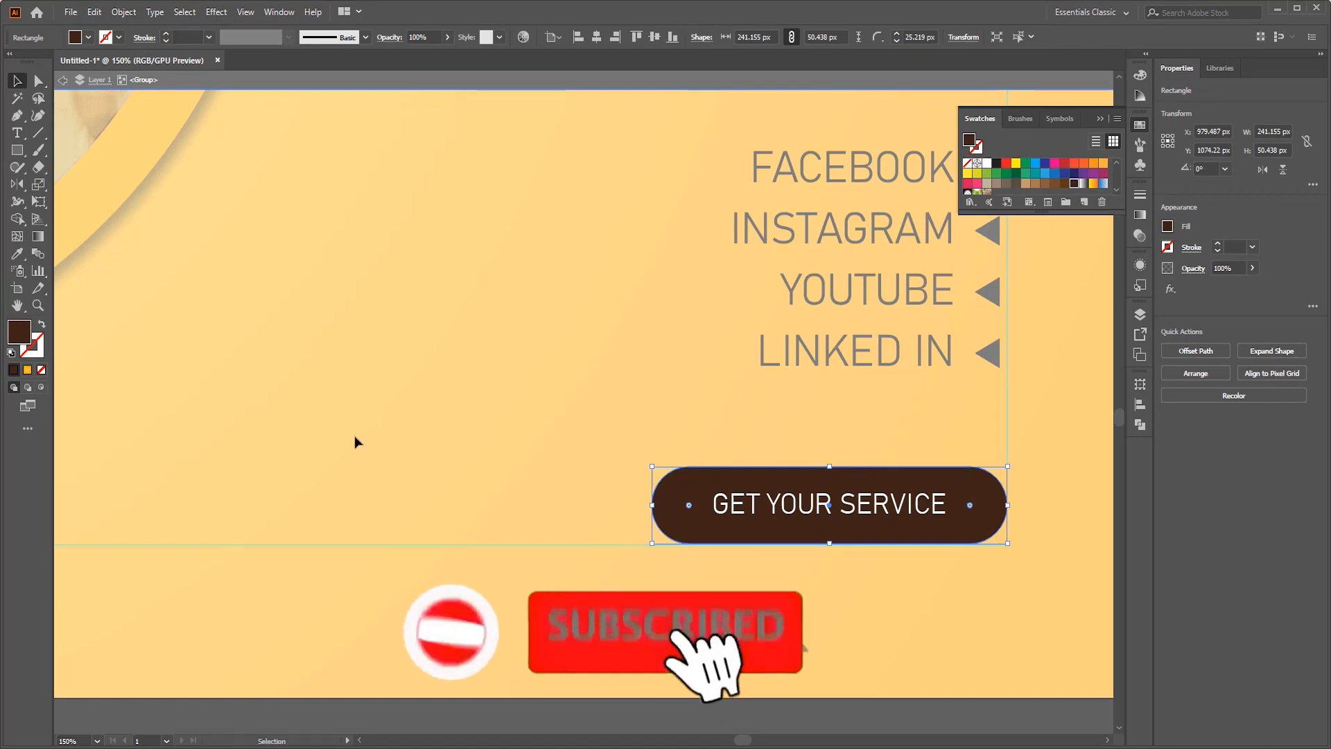
pyautogui.doubleClick(451, 426)
# - Set the GET YOUR SERVICE button label to the Bold font style
pyautogui.scroll(1, 942, 540)
pyautogui.doubleClick(866, 472)
pyautogui.click(866, 471)
pyautogui.click(676, 38)
pyautogui.click(610, 226)
# - Apply a drop shadow to the GET YOUR SERVICE button group
pyautogui.keyDown('shift'); pyautogui.click(983, 478); pyautogui.keyUp('shift')
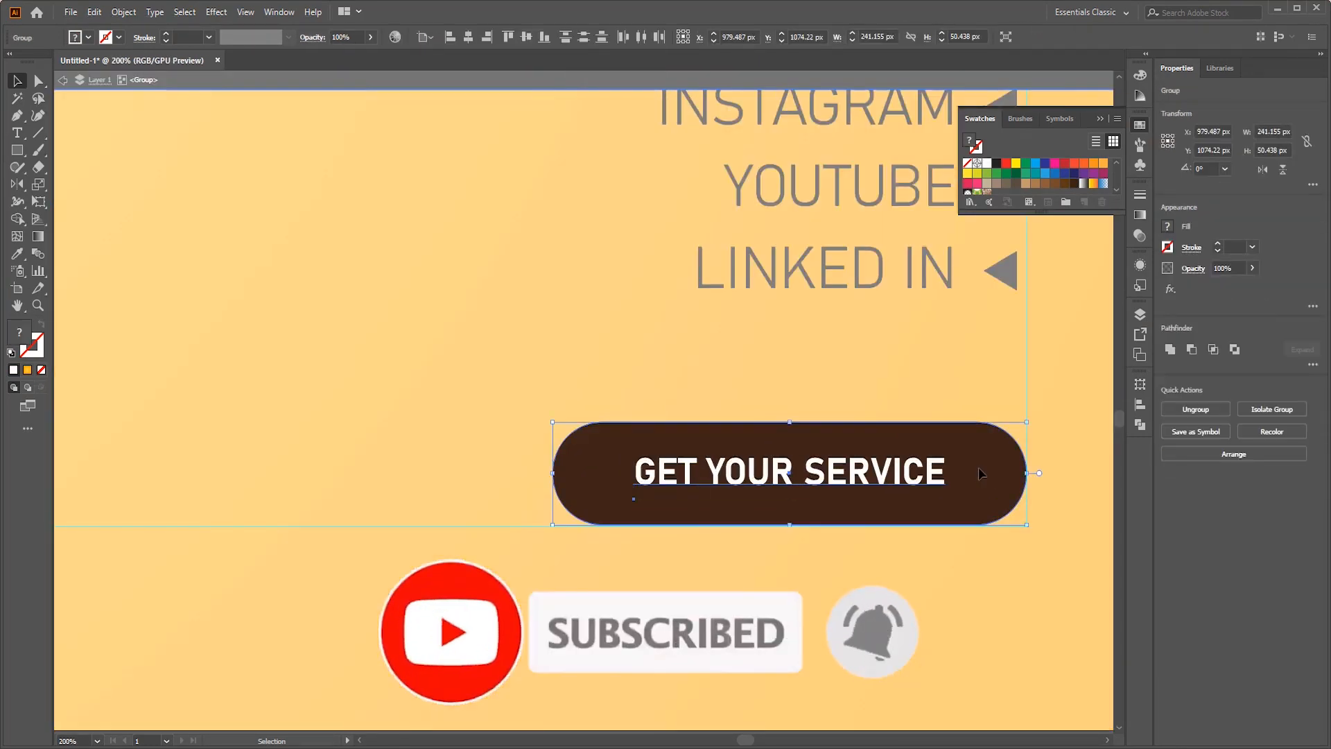
pyautogui.scroll(-3, 954, 322)
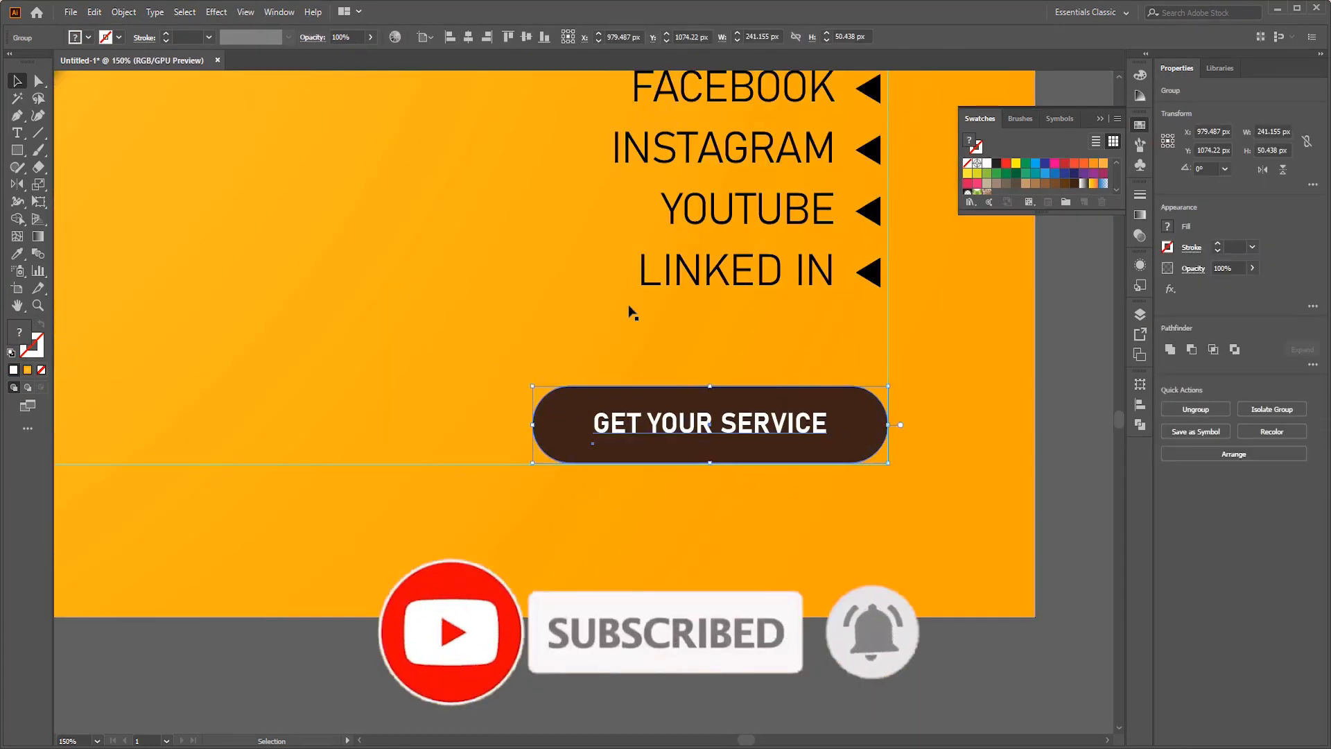
pyautogui.click(217, 12)
pyautogui.click(416, 175)
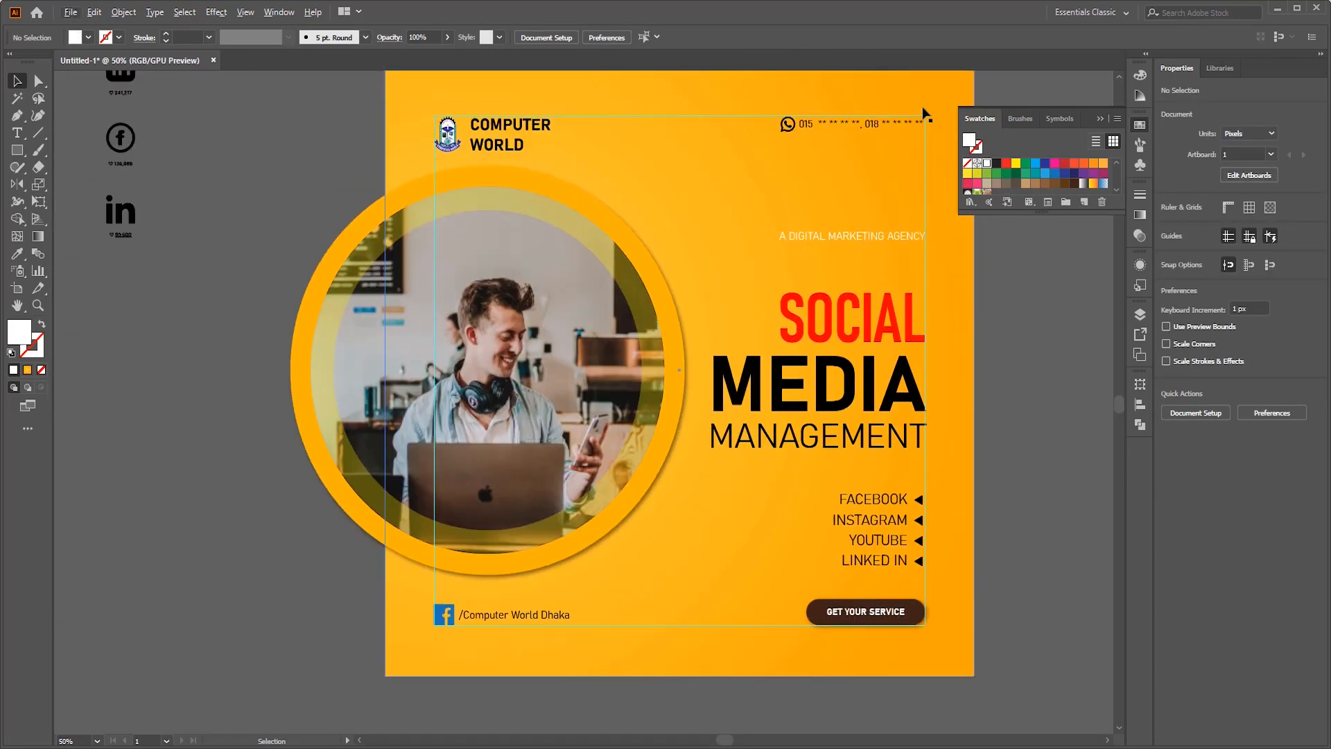
# - Move the circular Instagram icon out of the icon grid into the empty area below and group its parts
pyautogui.scroll(-1, 942, 173)
pyautogui.scroll(1, 934, 229)
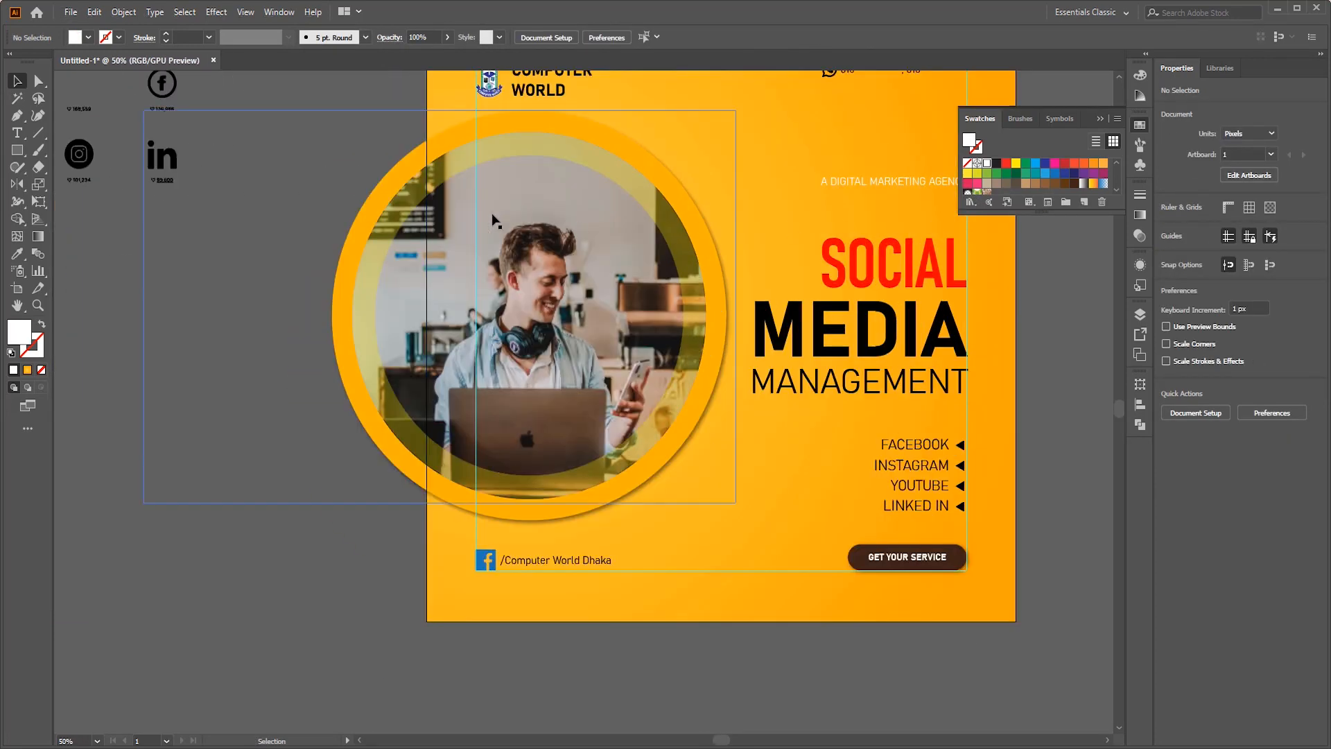
pyautogui.scroll(-1, 473, 218)
pyautogui.scroll(1, 276, 177)
pyautogui.scroll(1, 298, 171)
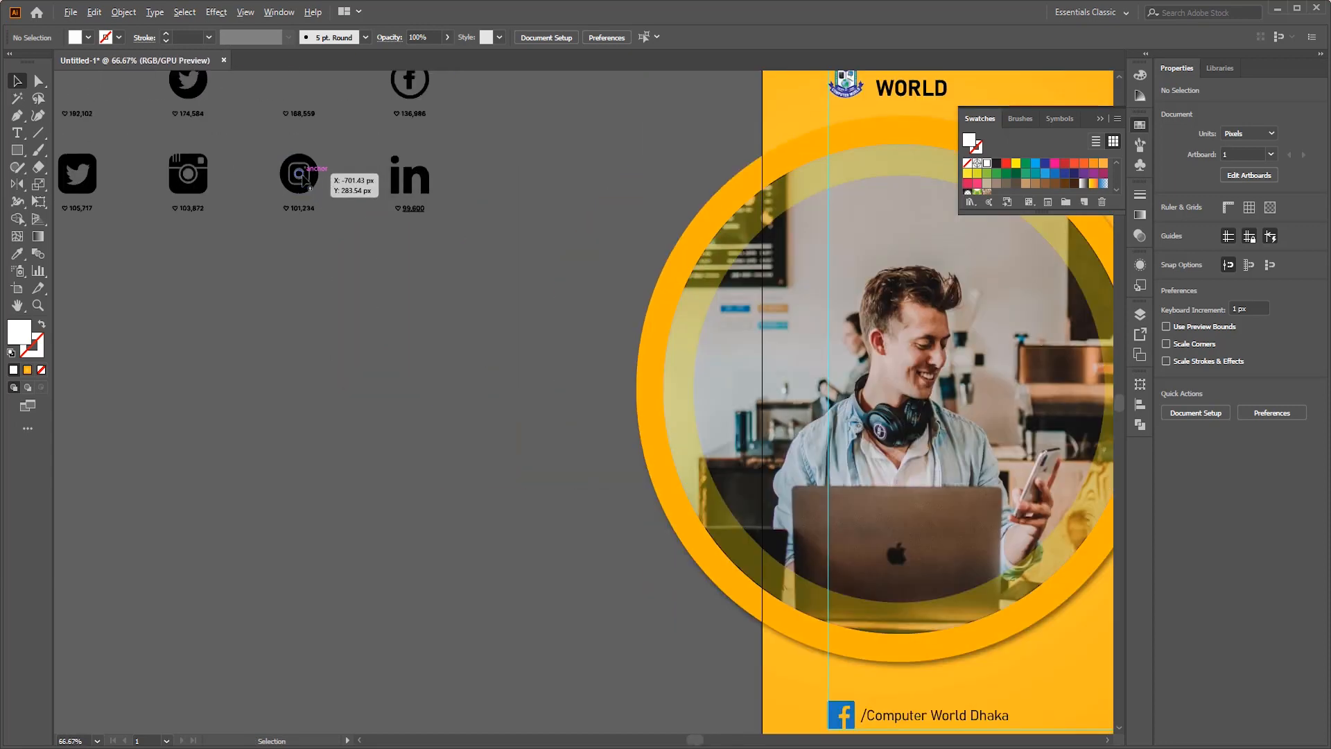
pyautogui.moveTo(276, 190); pyautogui.dragTo(310, 418)
pyautogui.hotkey('ctrl', 'g')
pyautogui.scroll(2, 401, 381)
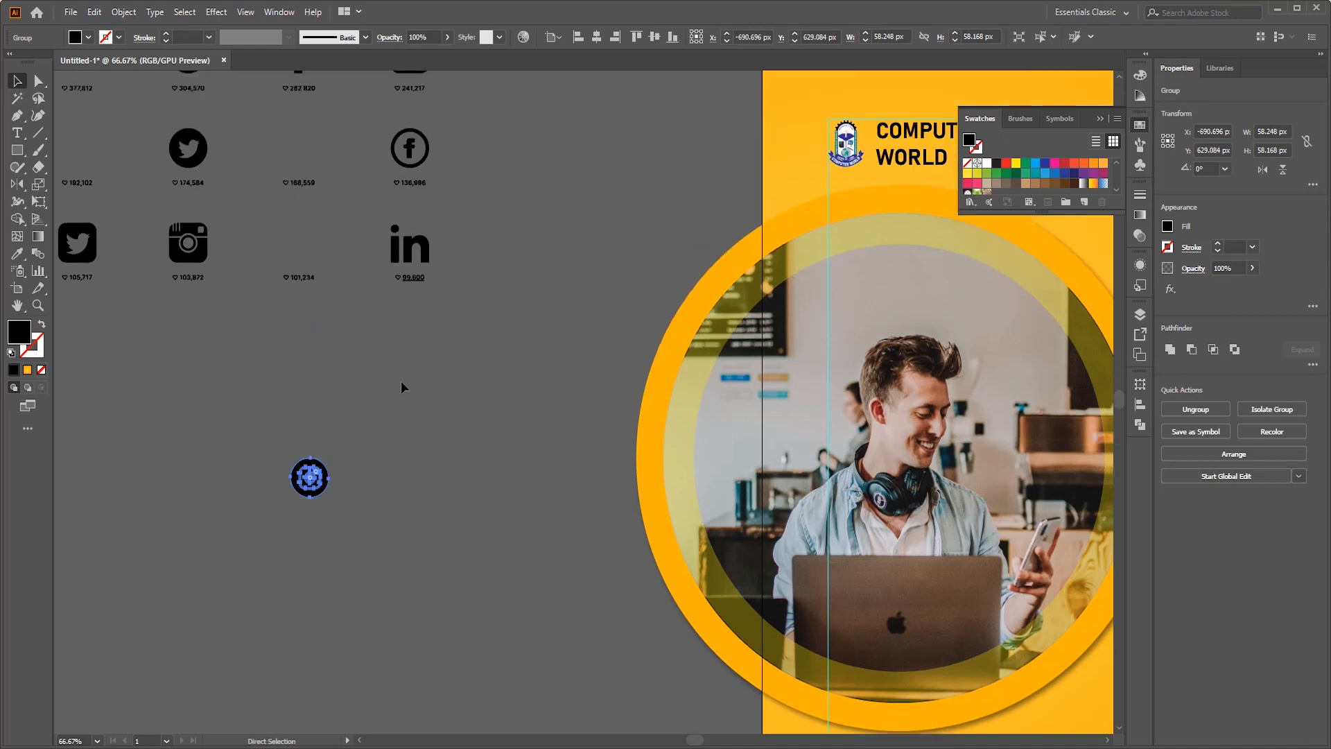
# - Move the YouTube, square Facebook, Twitter bird and square LinkedIn icons out of the grid into the empty area below
pyautogui.hscroll(-5, 401, 382)
pyautogui.scroll(-1, 341, 373)
pyautogui.moveTo(184, 283); pyautogui.dragTo(308, 467)
pyautogui.moveTo(184, 204); pyautogui.dragTo(163, 494)
pyautogui.click(254, 147)
pyautogui.moveTo(254, 147); pyautogui.dragTo(242, 576)
pyautogui.moveTo(524, 132); pyautogui.dragTo(499, 614)
pyautogui.click(515, 438)
pyautogui.scroll(-7, 516, 435)
pyautogui.scroll(10, 553, 374)
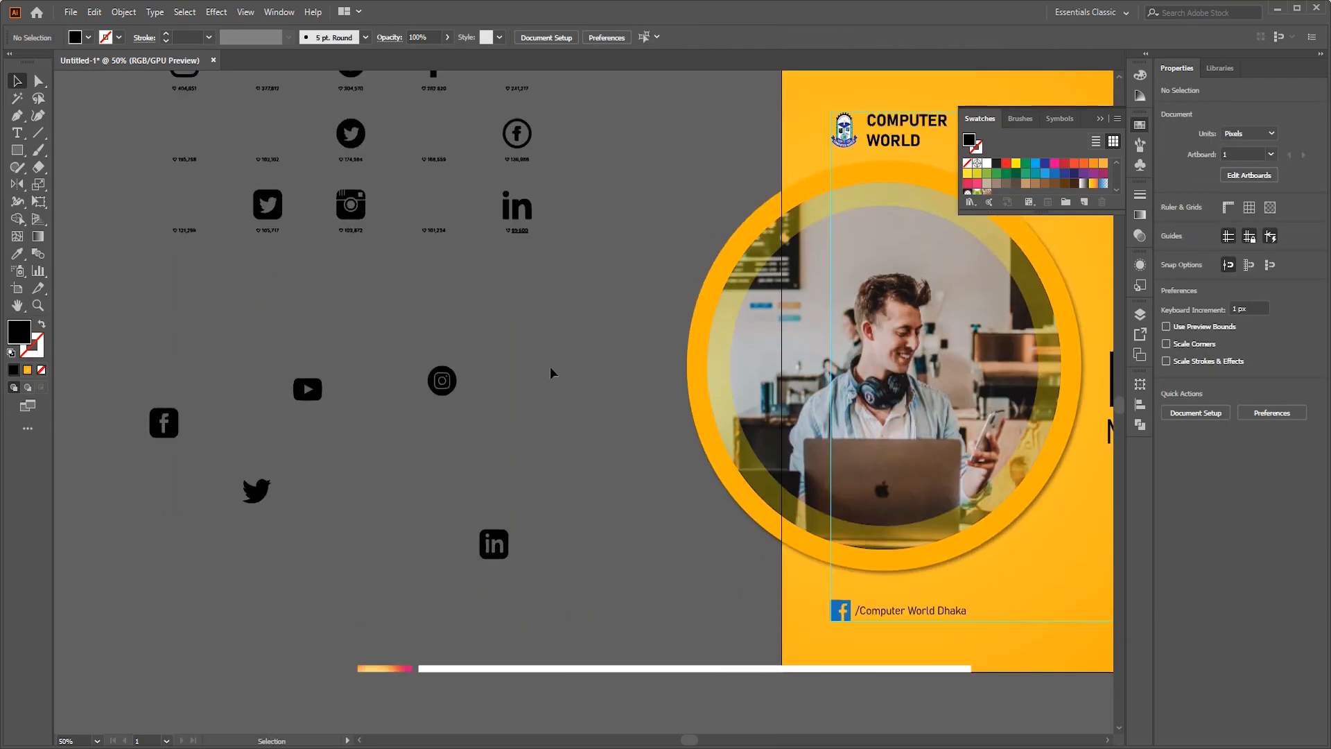
# - Set the outlined square Instagram icon aside with the chosen icons and delete the remaining unused icons and their labels
pyautogui.moveTo(253, 274); pyautogui.dragTo(70, 145)
pyautogui.moveTo(272, 210); pyautogui.dragTo(305, 228)
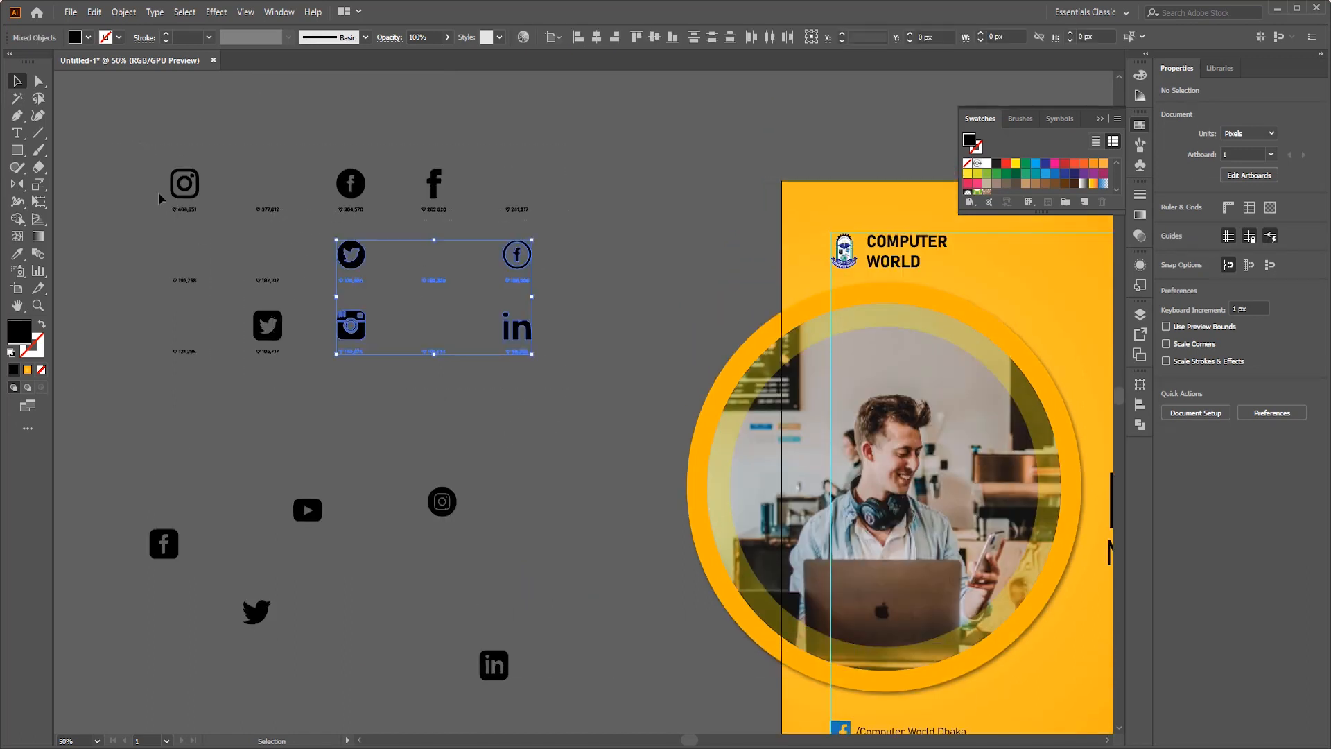
pyautogui.moveTo(162, 177); pyautogui.dragTo(159, 119)
pyautogui.moveTo(192, 185); pyautogui.dragTo(166, 445)
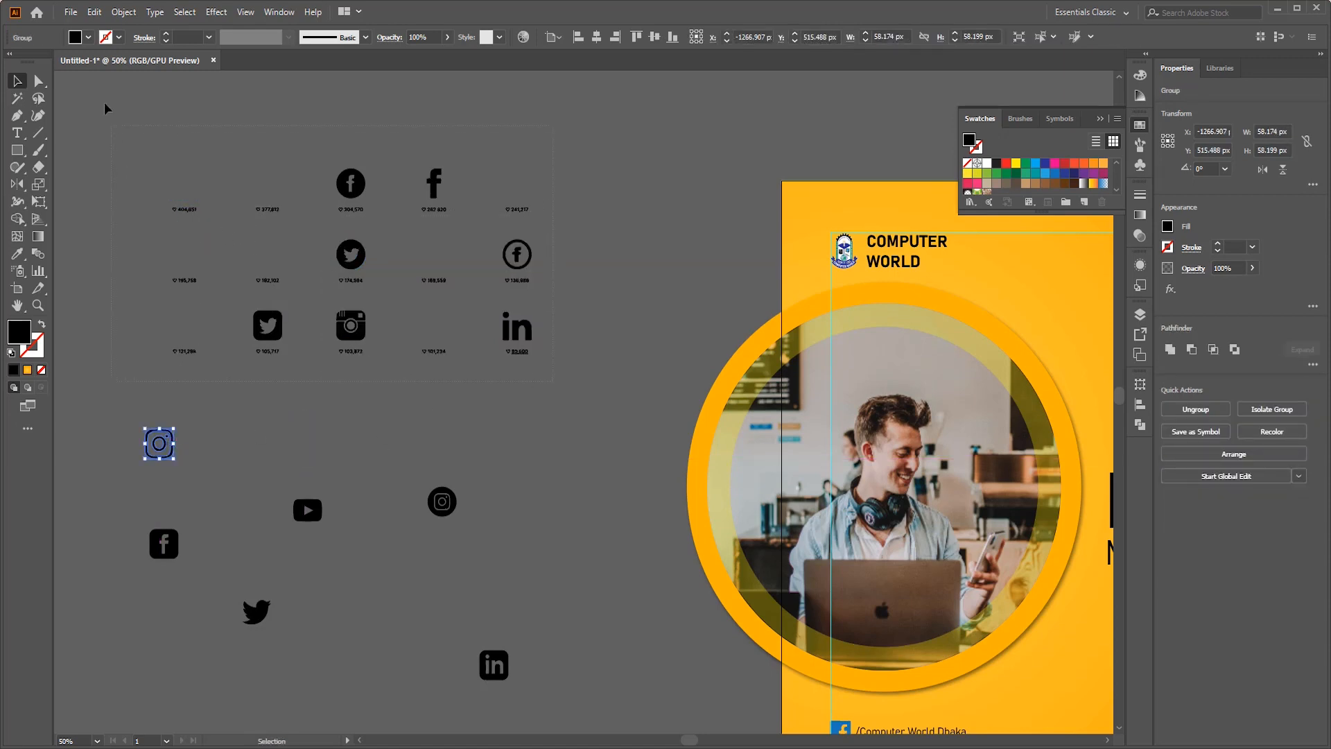
pyautogui.moveTo(109, 119); pyautogui.dragTo(101, 88)
pyautogui.press('Delete')
pyautogui.scroll(-6, 397, 202)
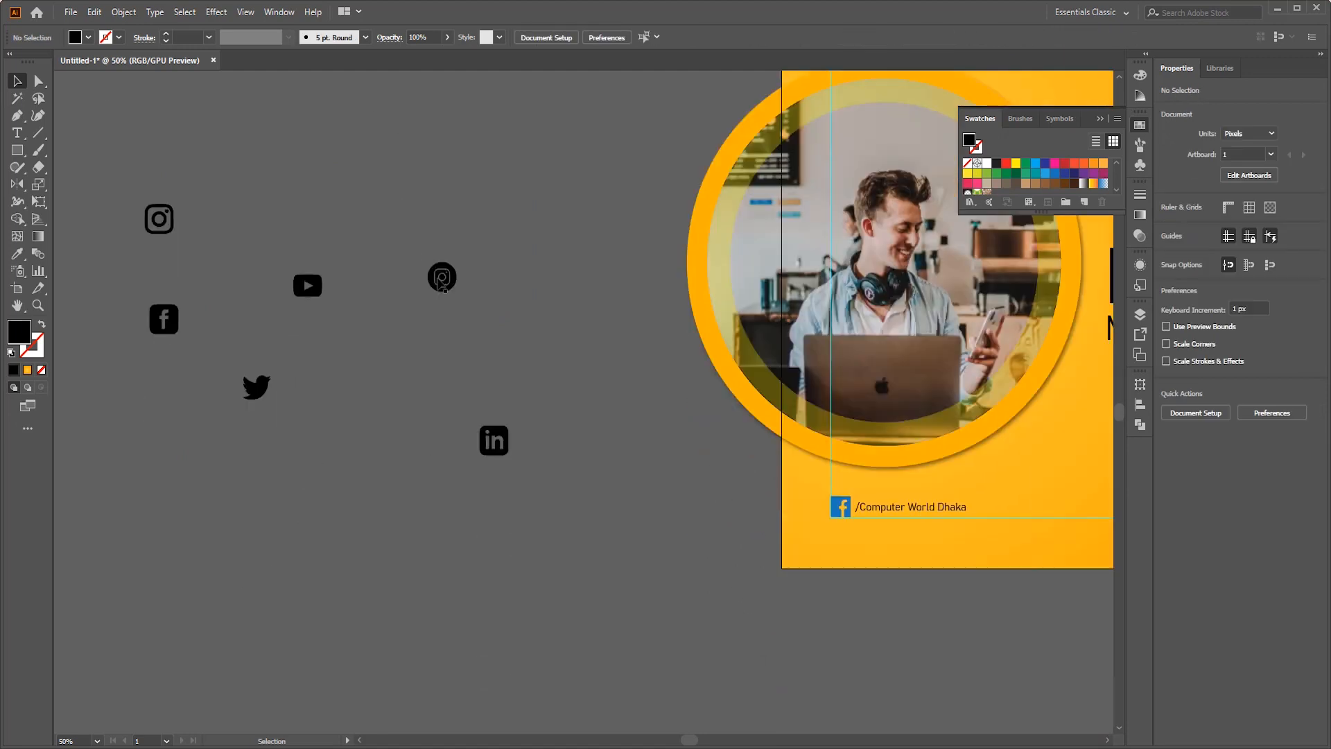
# - Fill all six chosen social icons with white
pyautogui.moveTo(148, 615); pyautogui.dragTo(147, 616)
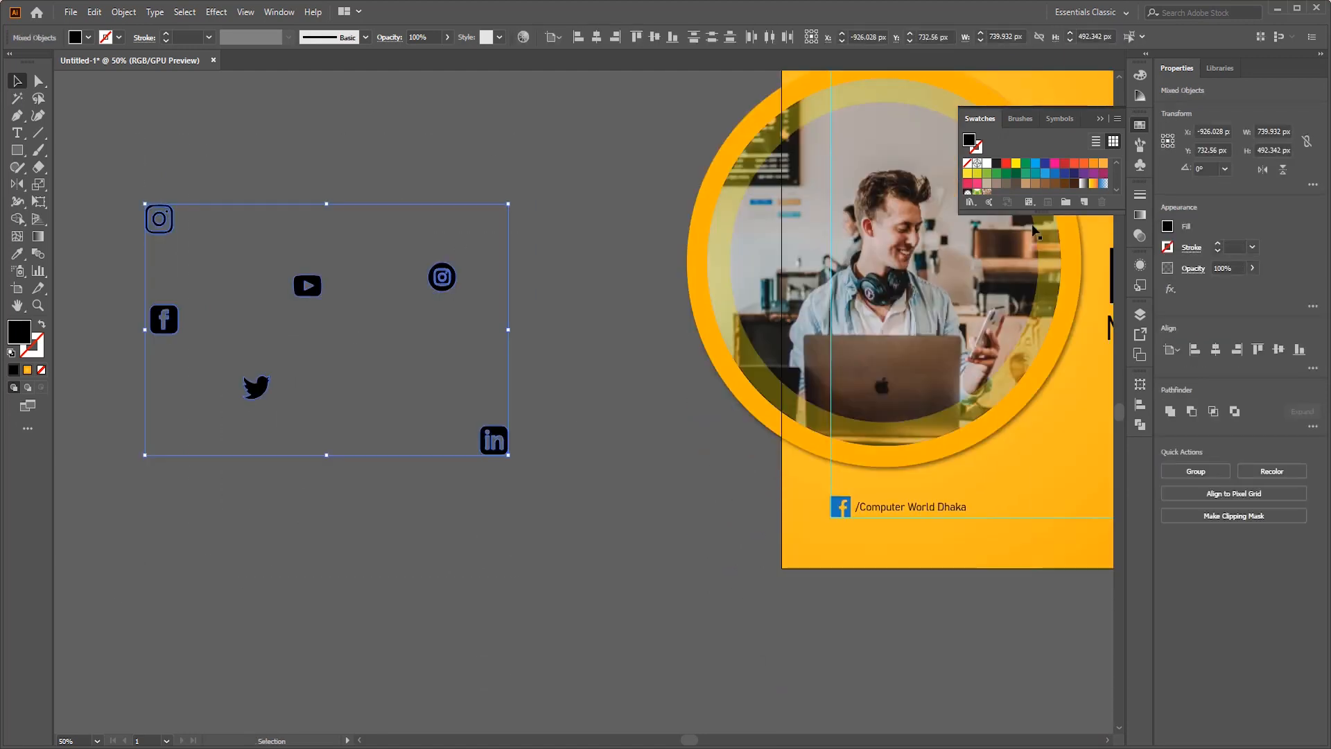
pyautogui.click(986, 163)
pyautogui.hotkey('ctrl', 'h')
pyautogui.click(422, 134)
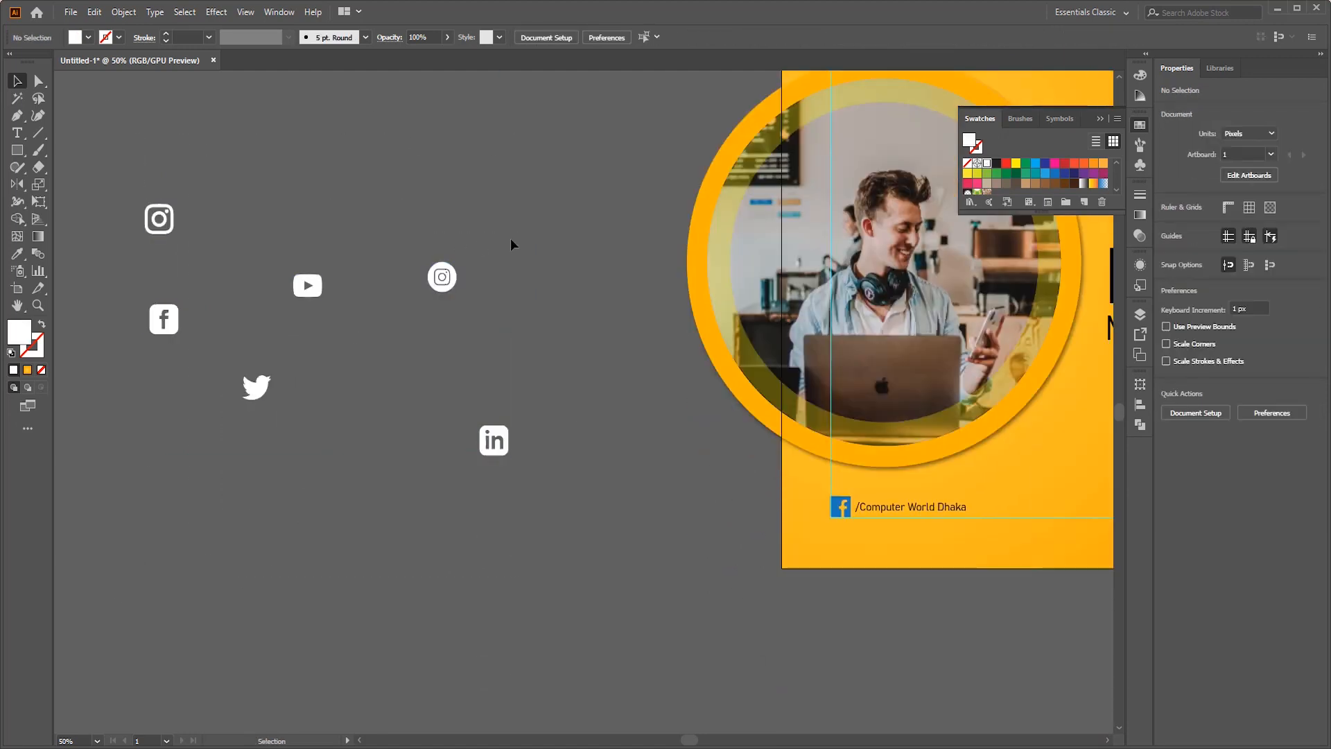
# - Move the set of white social icons to the empty area just below the artboard
pyautogui.scroll(-4, 475, 318)
pyautogui.moveTo(148, 416); pyautogui.dragTo(705, 442)
pyautogui.scroll(2, 759, 450)
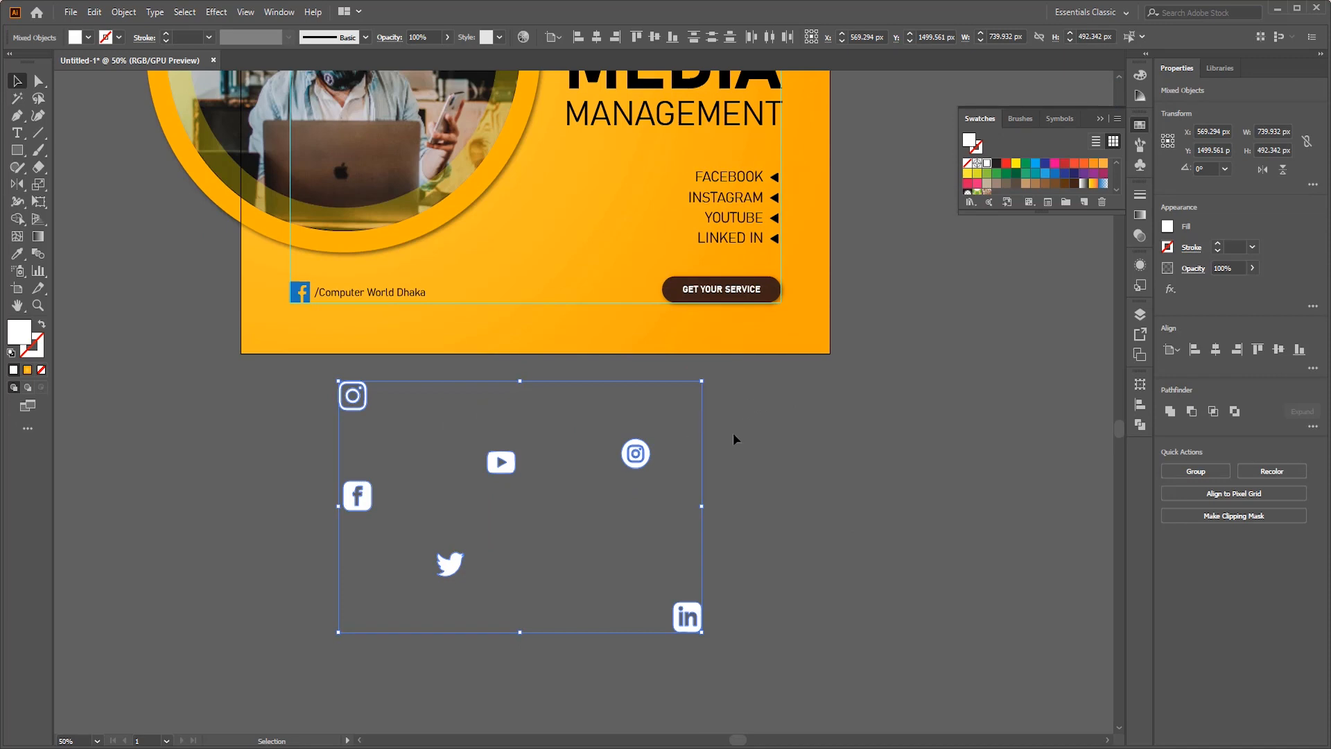
pyautogui.click(802, 427)
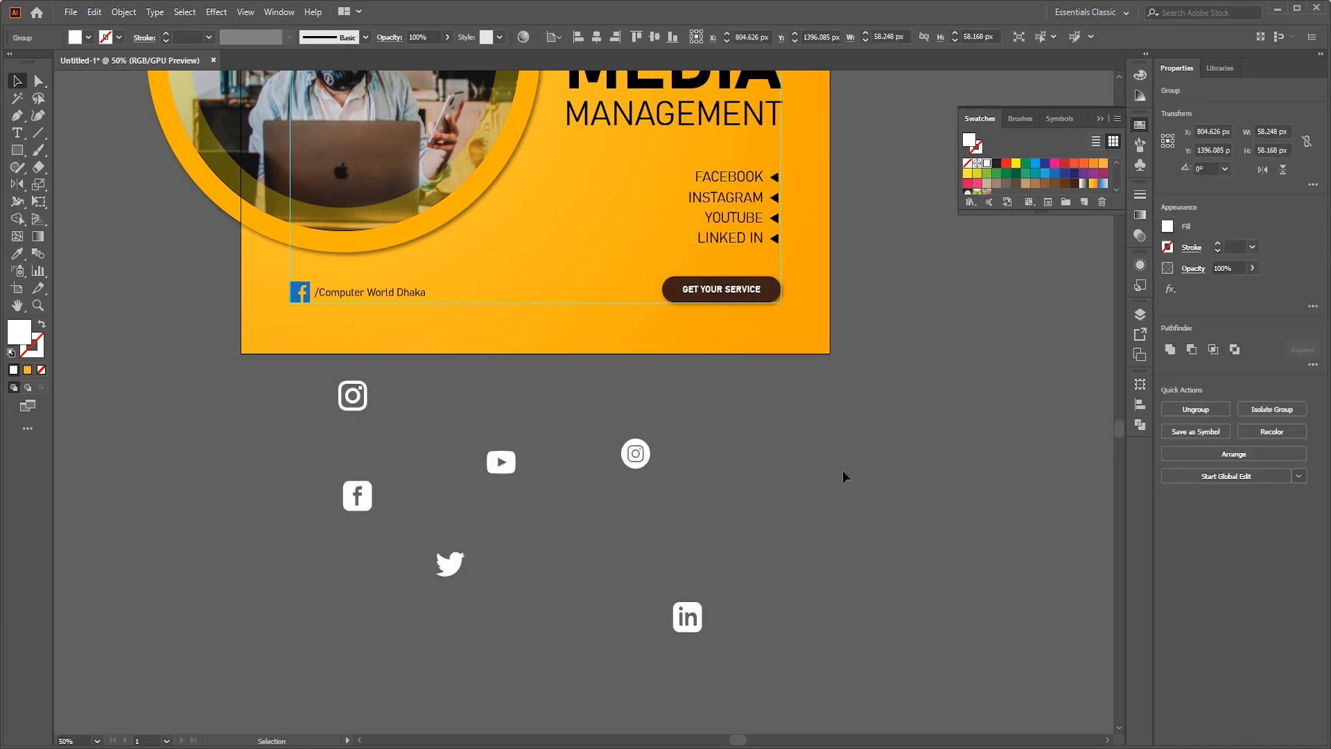
# - Reduce the social icons to 20% opacity and scatter them over the orange background around the headline and service list
pyautogui.moveTo(196, 617); pyautogui.dragTo(713, 635)
pyautogui.click(283, 377)
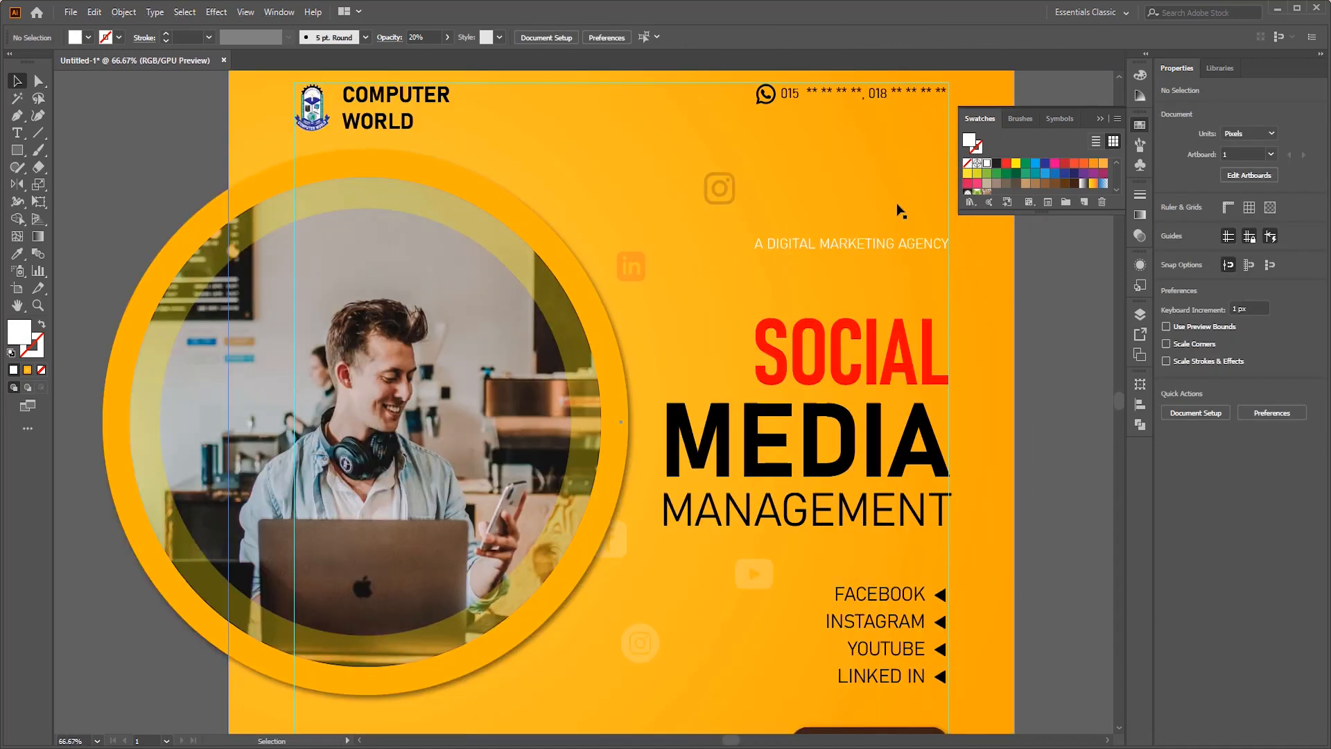
pyautogui.scroll(-1, 891, 312)
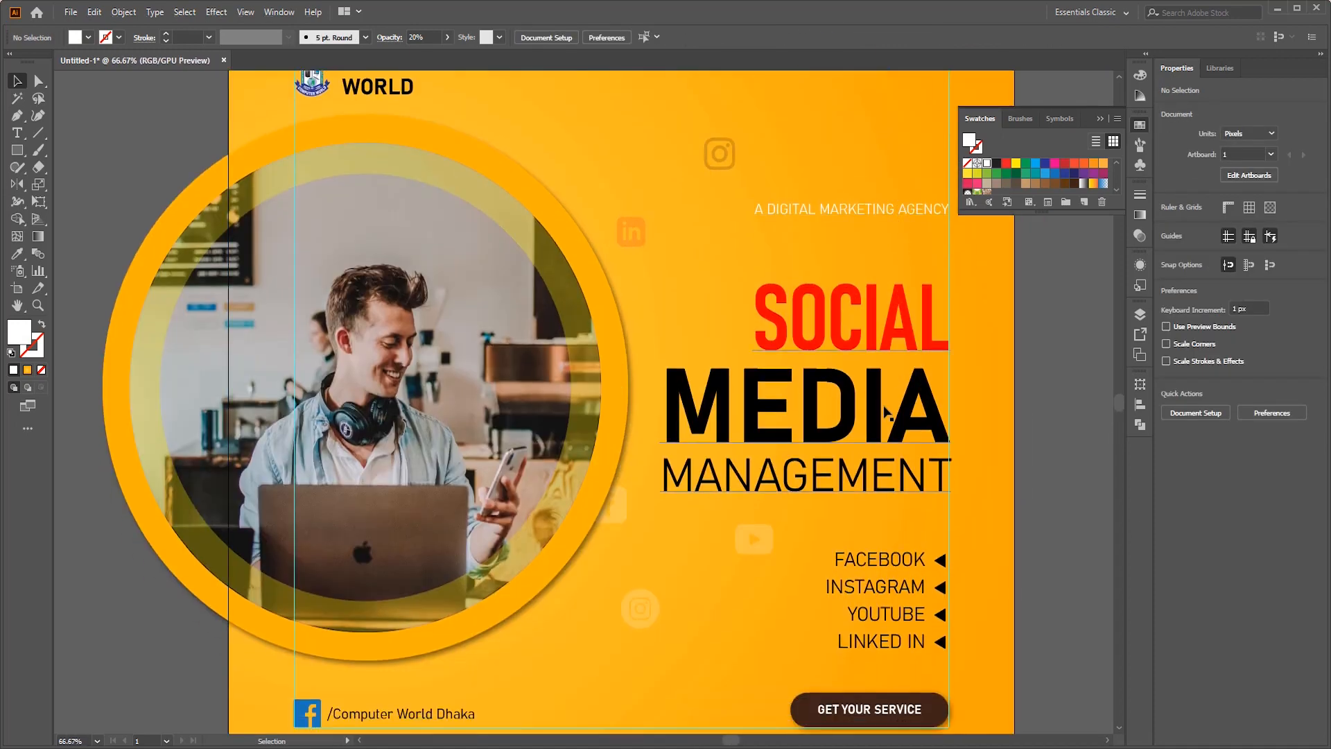
# - Start a Drop Shadow effect on the SOCIAL MEDIA MANAGEMENT headline with the preview enabled
pyautogui.scroll(1, 880, 392)
pyautogui.click(875, 292)
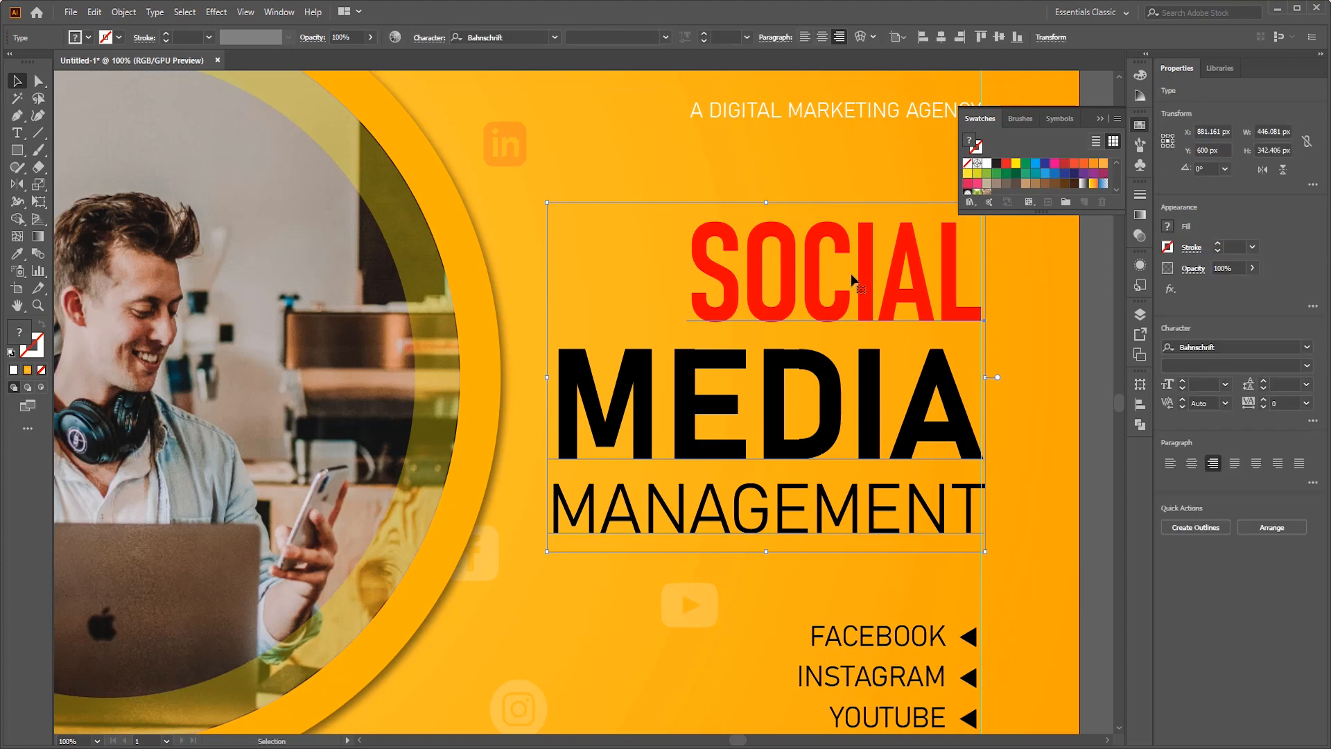
pyautogui.click(215, 12)
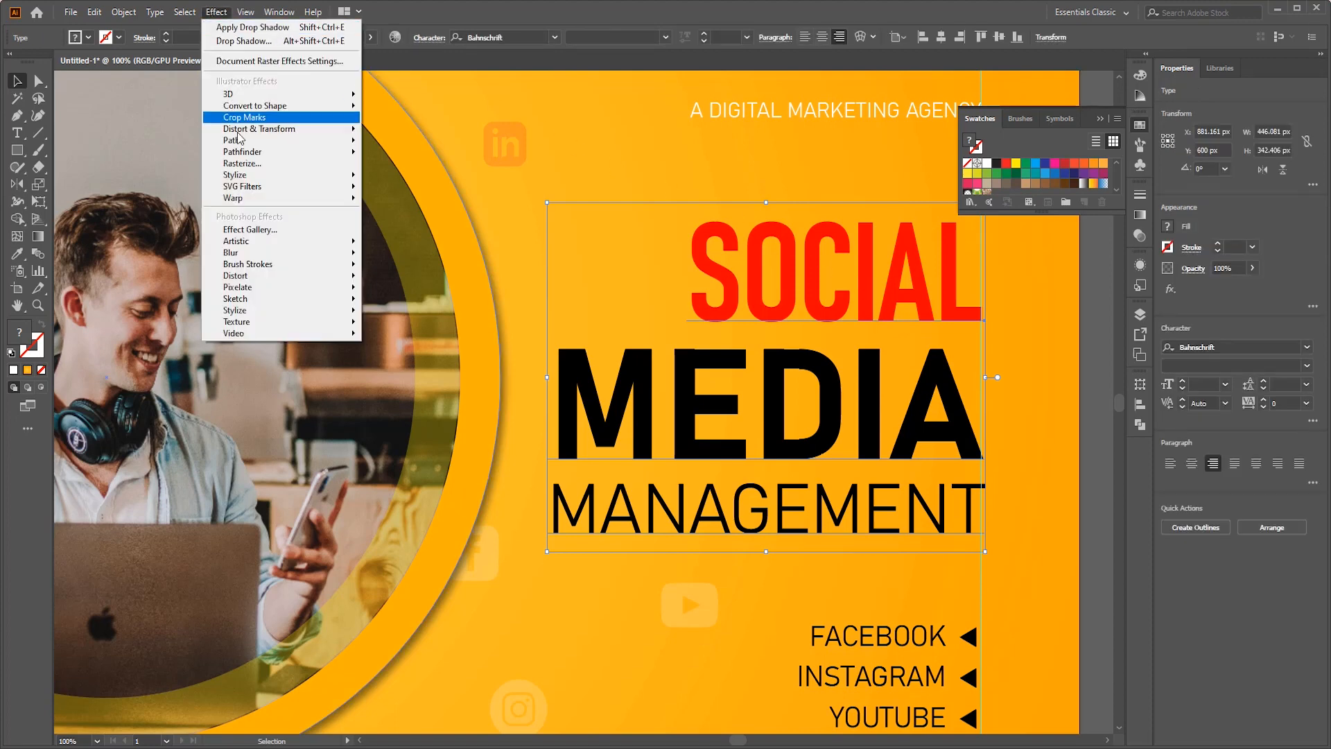
pyautogui.moveTo(274, 174)
pyautogui.click(377, 177)
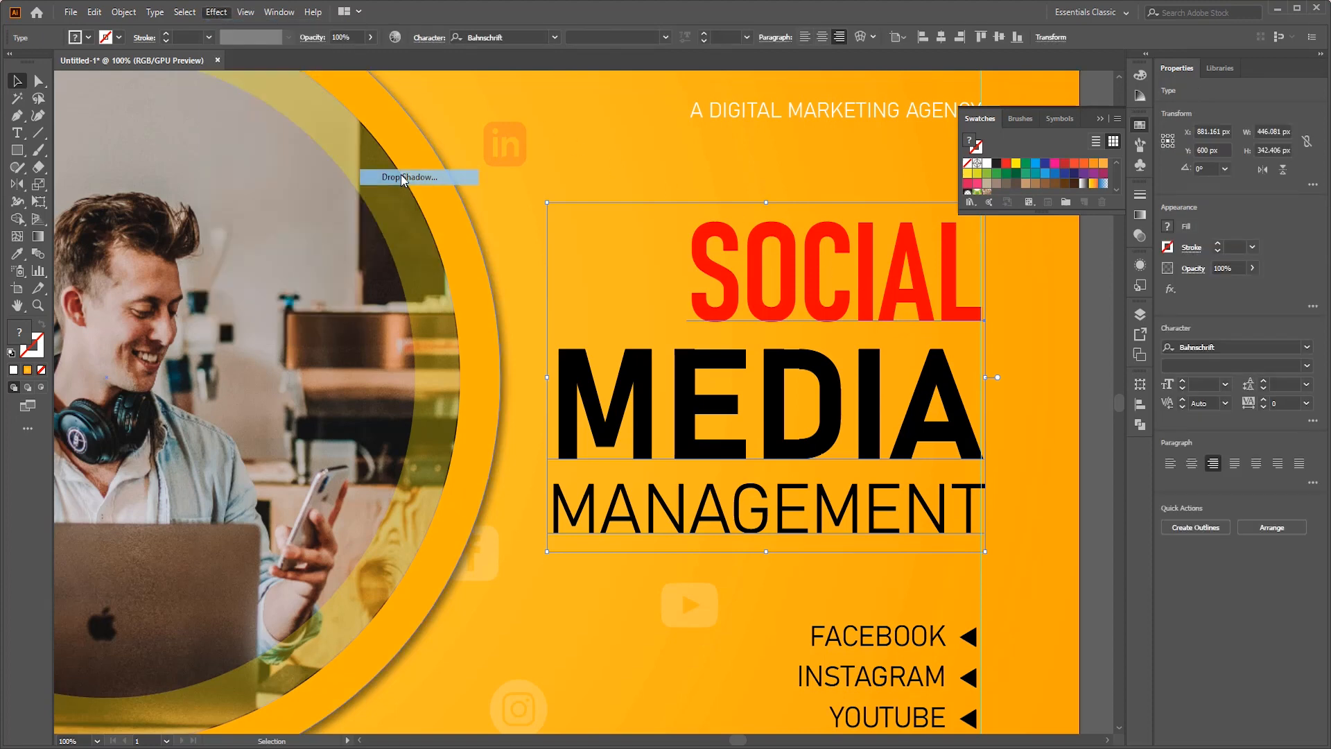
pyautogui.click(710, 355)
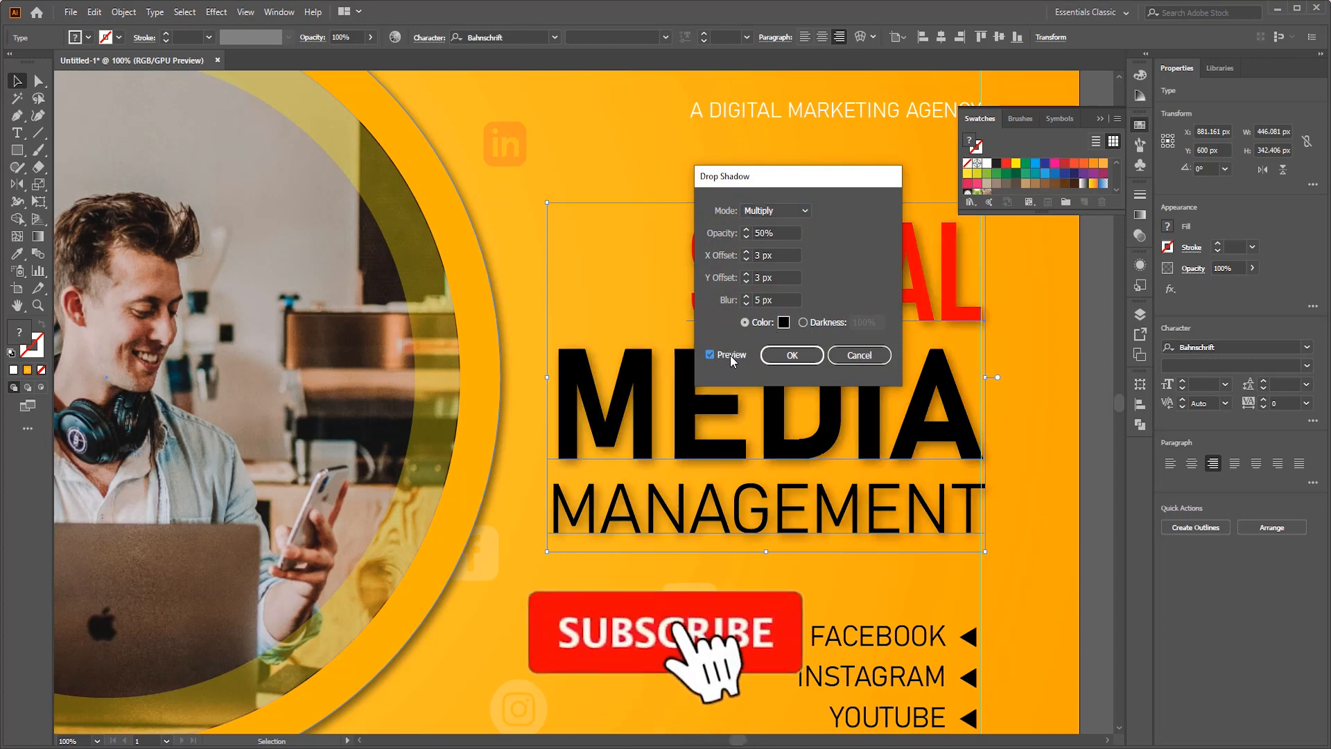
# - Apply the headline's shadow with a 2 px blur, 0 px Y offset and 1 px X offset
pyautogui.click(777, 298)
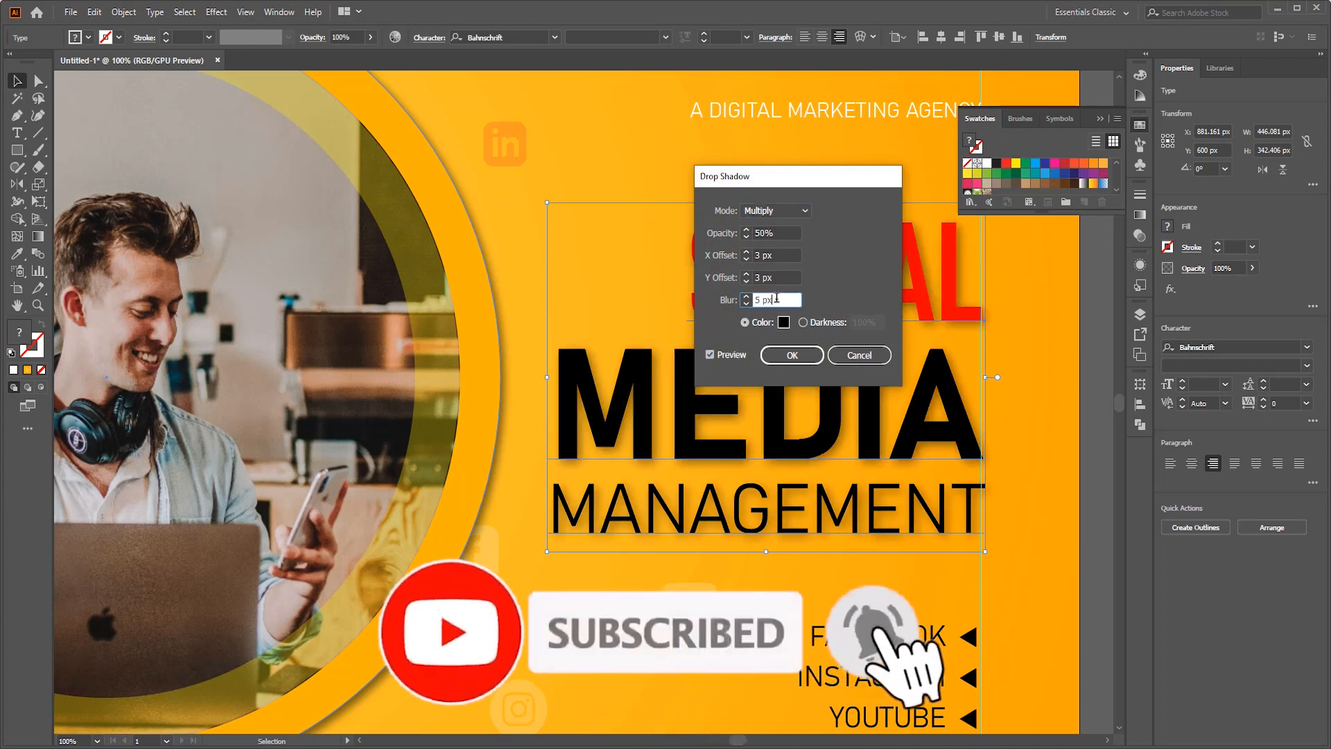
pyautogui.press('Down')
pyautogui.press('Down')
pyautogui.press('Down')
pyautogui.press('Down')
pyautogui.press('Up')
pyautogui.click(776, 274)
pyautogui.press('Down')
pyautogui.press('Down')
pyautogui.press('Down')
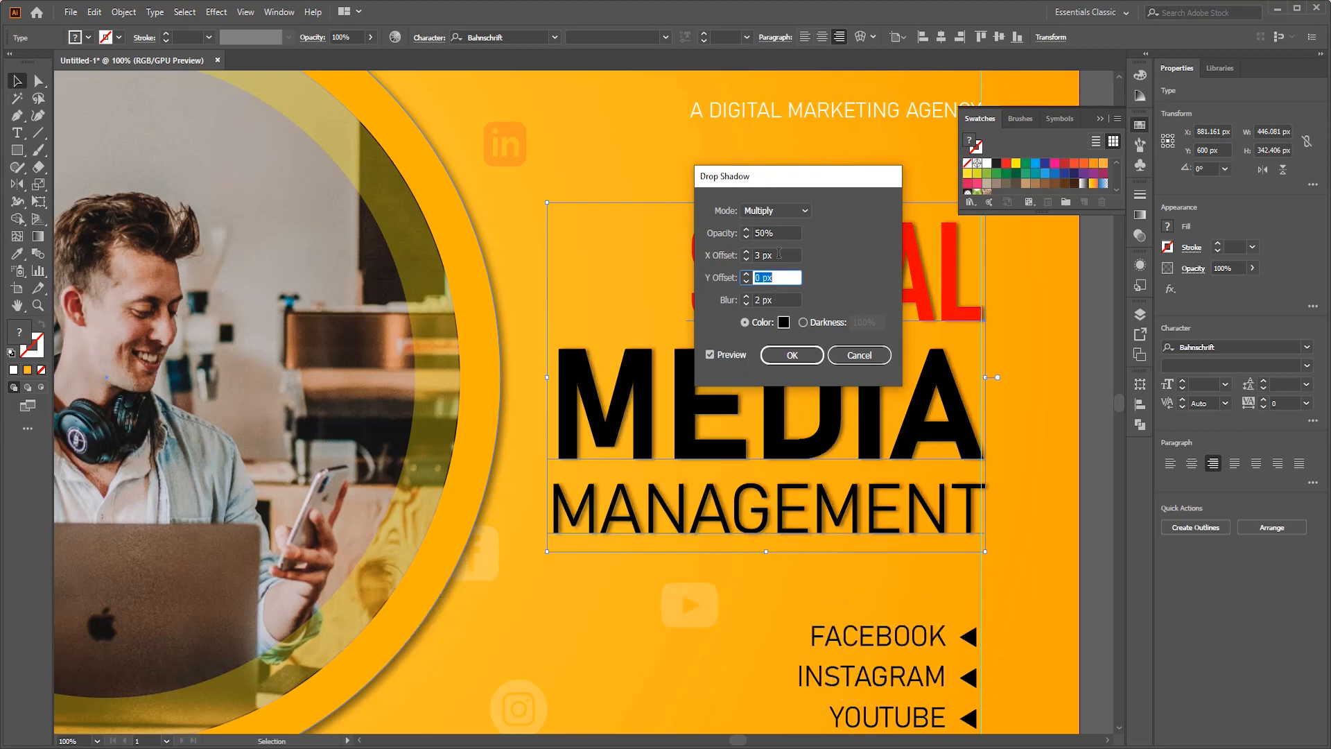
pyautogui.click(778, 254)
pyautogui.press('Down')
pyautogui.press('Down')
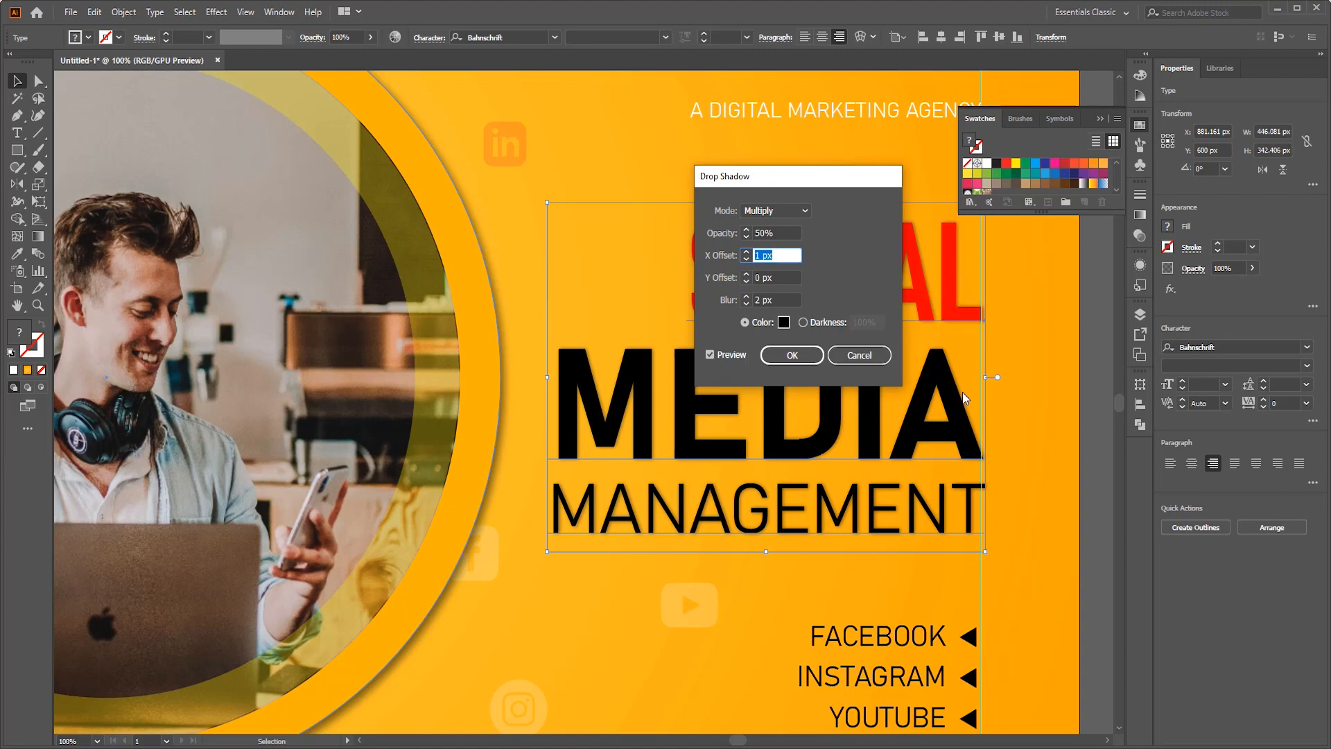
pyautogui.click(791, 355)
pyautogui.hotkey('ctrl', '0')
pyautogui.click(1013, 382)
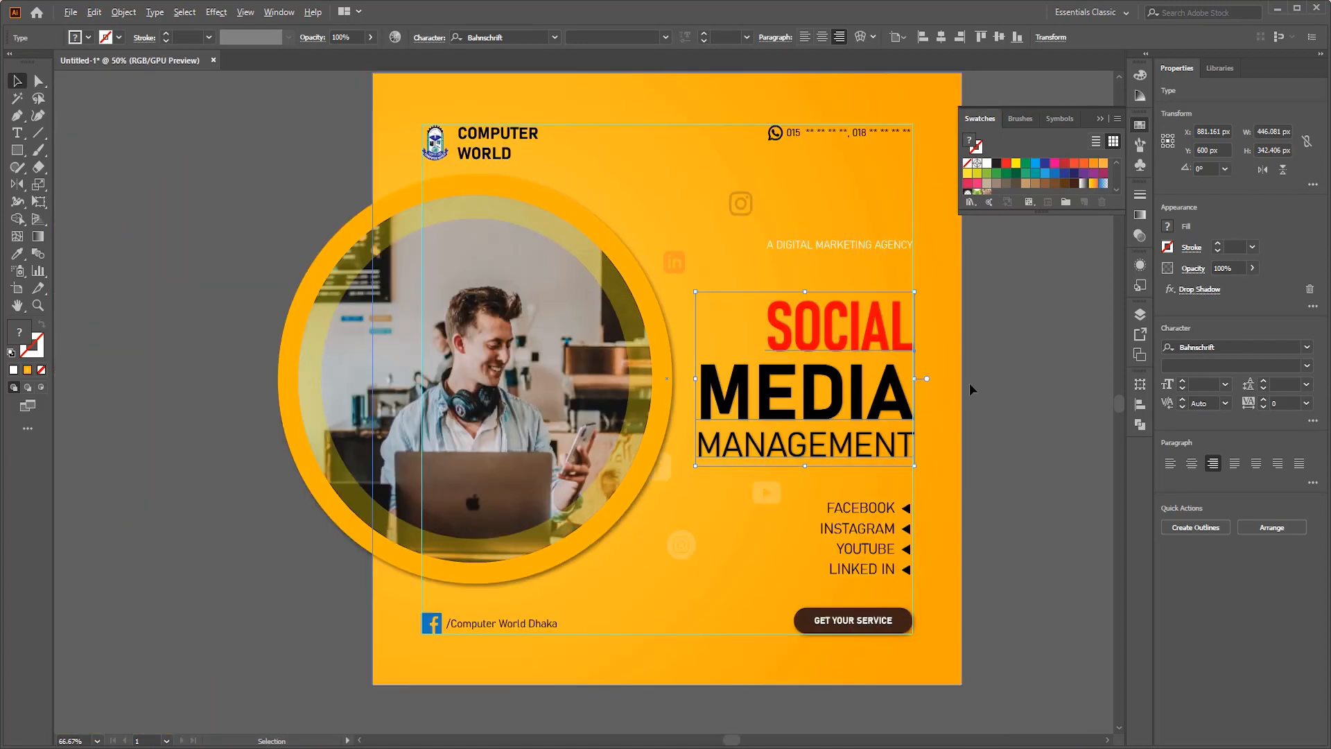
# - Apply the same drop shadow to the A DIGITAL MARKETING AGENCY tagline
pyautogui.scroll(1, 1021, 472)
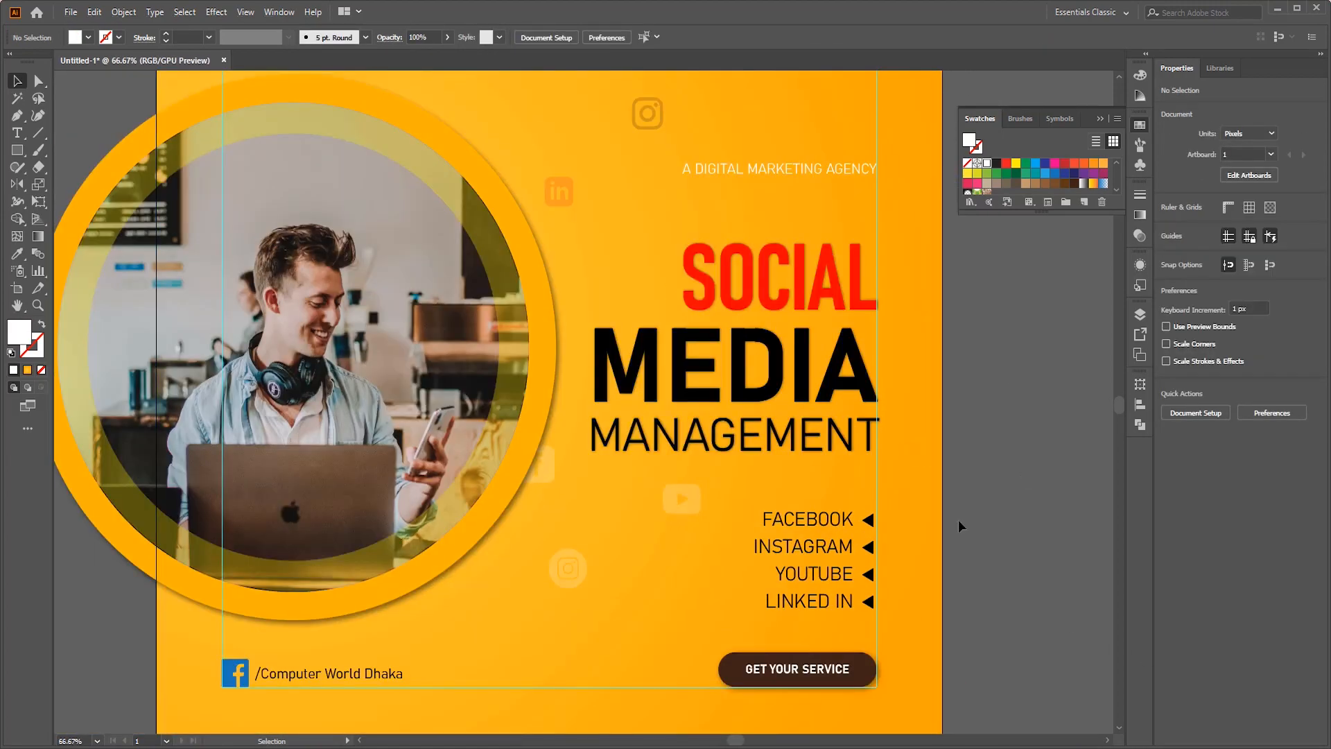
pyautogui.click(210, 16)
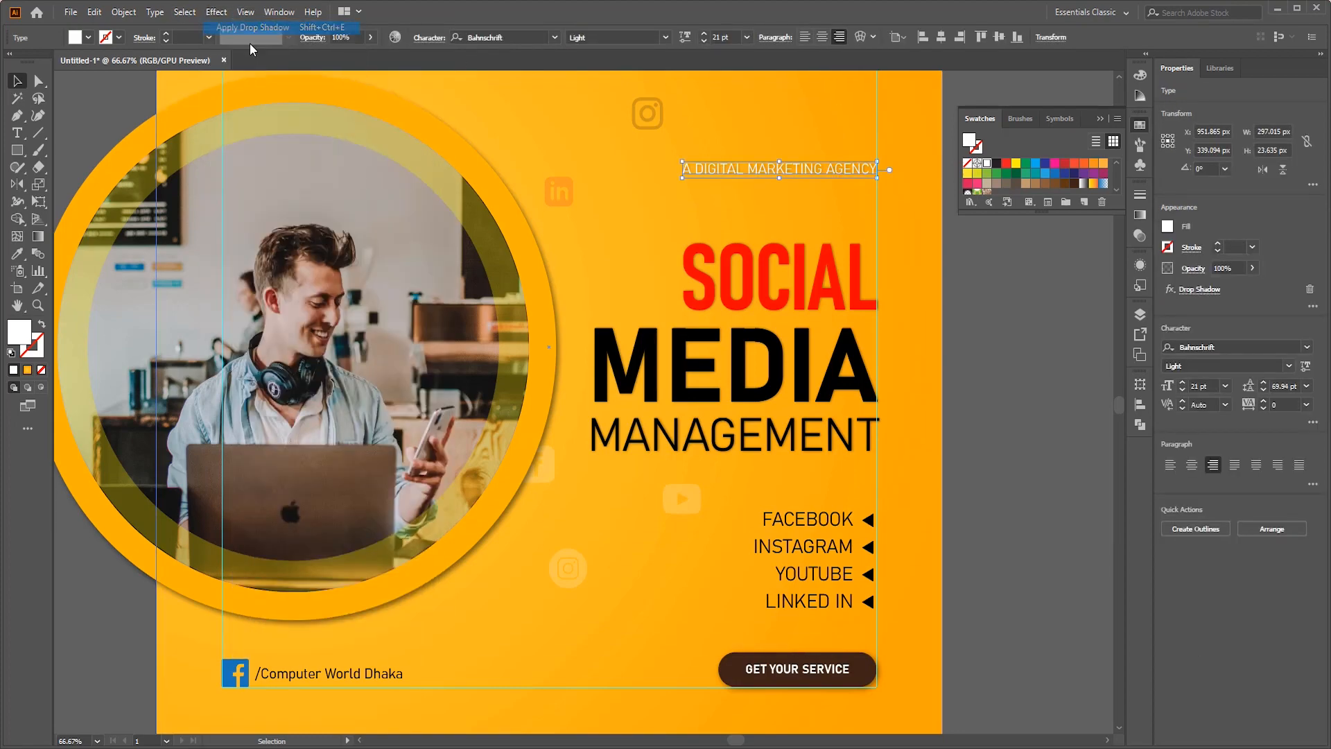
pyautogui.click(231, 26)
pyautogui.click(1088, 367)
# - Fill the arrows beside INSTAGRAM and LINKED IN with white
pyautogui.scroll(-2, 1088, 367)
pyautogui.scroll(2, 1091, 507)
pyautogui.doubleClick(815, 379)
pyautogui.click(866, 406)
pyautogui.keyDown('shift'); pyautogui.click(866, 460); pyautogui.keyUp('shift')
pyautogui.click(986, 163)
pyautogui.doubleClick(962, 417)
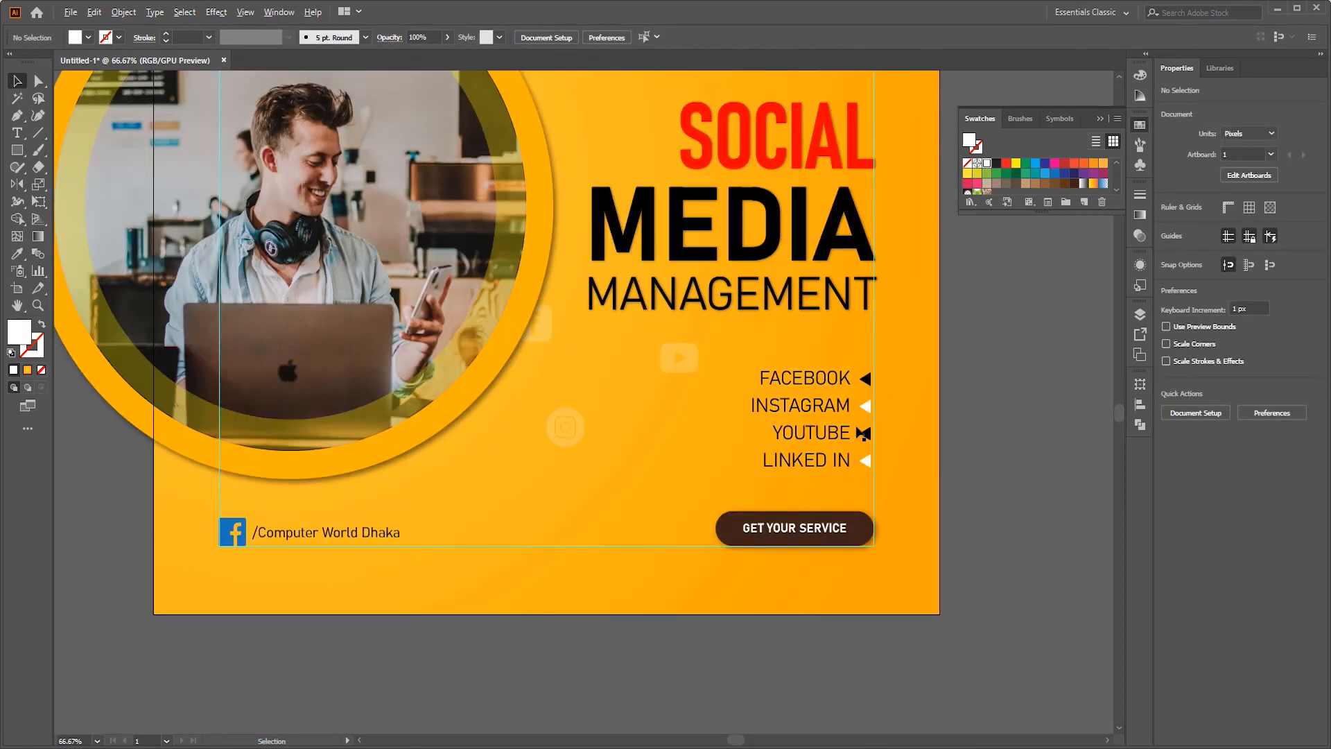
# - Fill the FACEBOOK, INSTAGRAM, YOUTUBE and LINKED IN labels with white
pyautogui.scroll(2, 855, 426)
pyautogui.doubleClick(810, 499)
pyautogui.keyDown('shift'); pyautogui.click(807, 434); pyautogui.keyUp('shift')
pyautogui.keyDown('shift'); pyautogui.click(810, 379); pyautogui.keyUp('shift')
pyautogui.keyDown('shift'); pyautogui.click(811, 317); pyautogui.keyUp('shift')
pyautogui.keyDown('shift'); pyautogui.click(882, 442); pyautogui.keyUp('shift')
pyautogui.keyDown('shift'); pyautogui.click(882, 442); pyautogui.keyUp('shift')
pyautogui.click(986, 163)
pyautogui.doubleClick(1060, 341)
# - Draw a white circle about 21 px wide outside the artboard and place a level copy so the pair spans about 408 px
pyautogui.scroll(-3, 1001, 326)
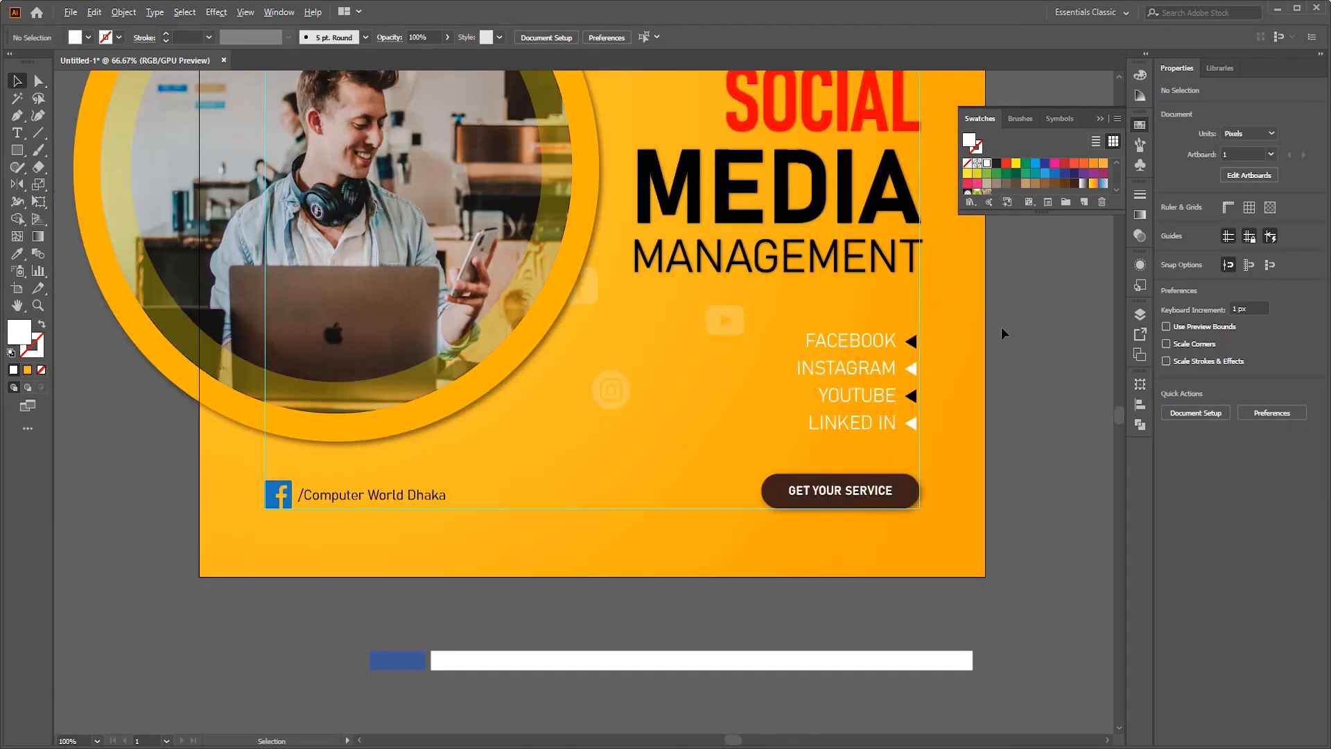
pyautogui.hscroll(4, 970, 346)
pyautogui.scroll(13, 937, 301)
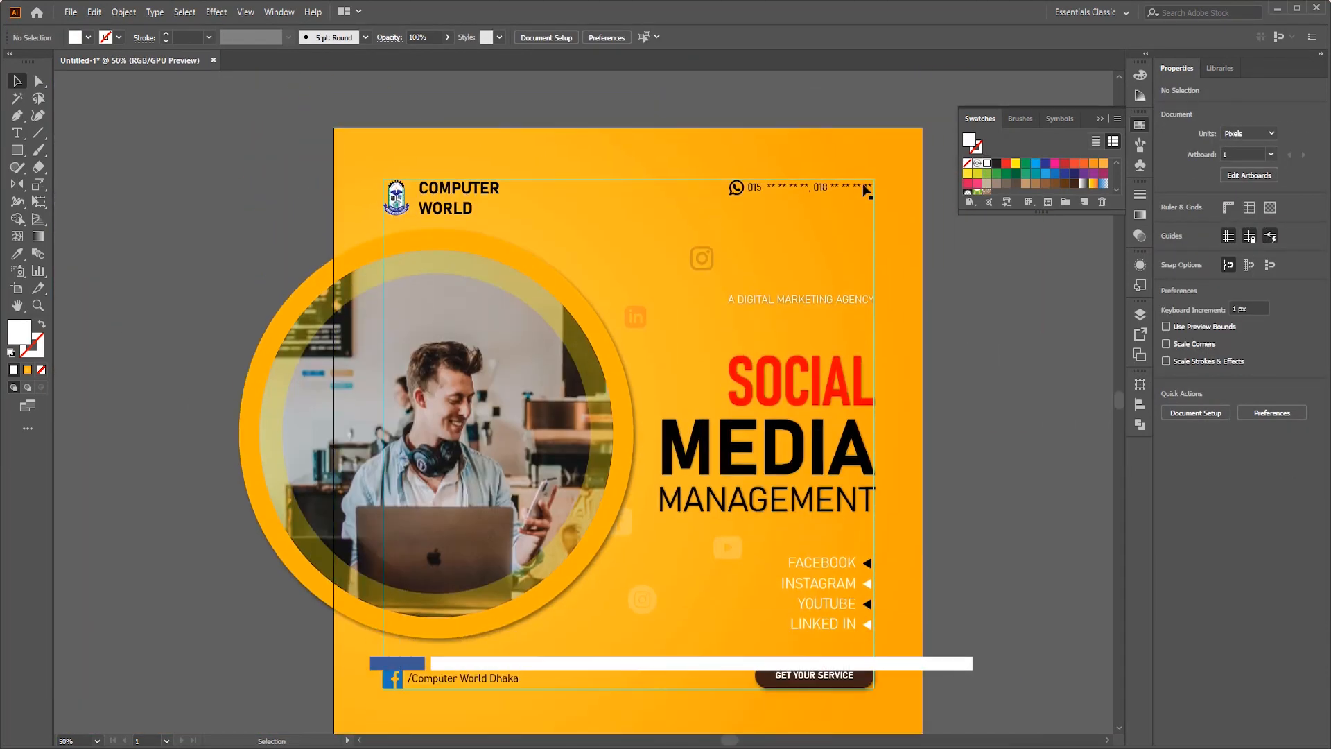
pyautogui.hscroll(-6, 971, 339)
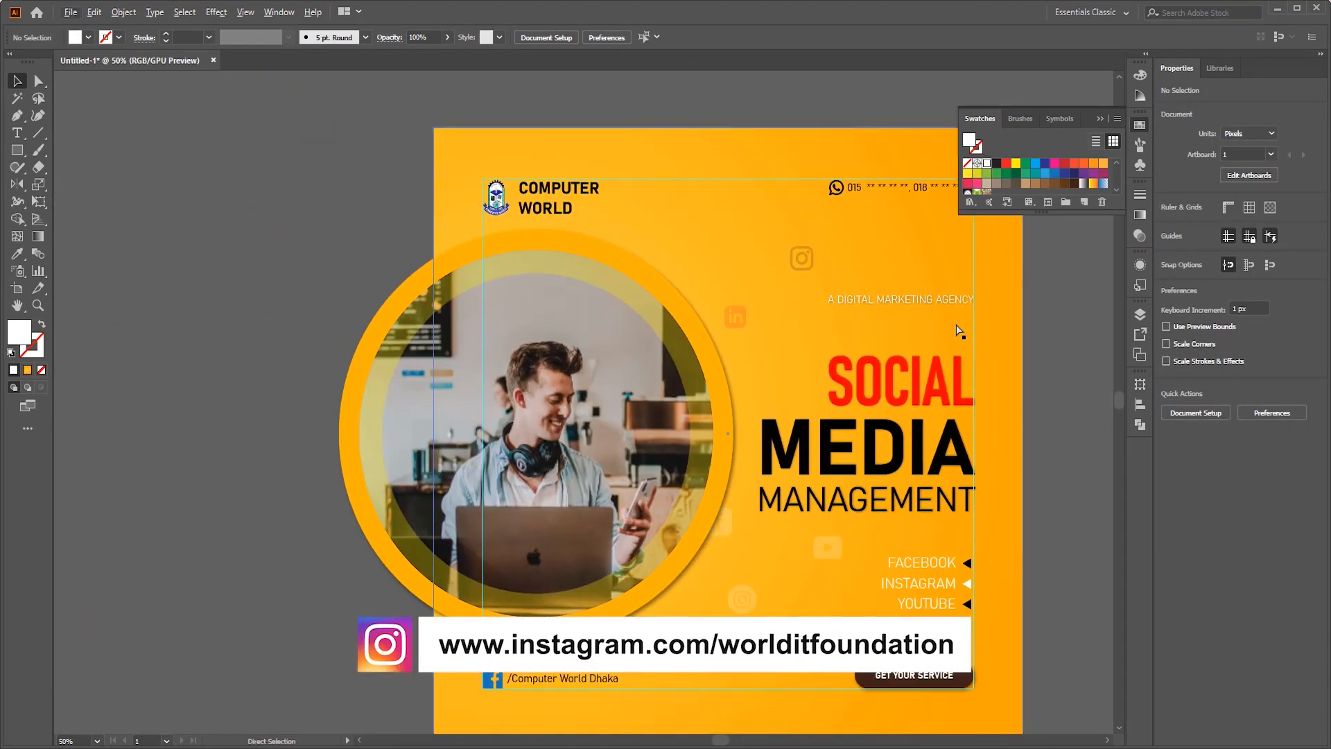
pyautogui.click(17, 150)
pyautogui.click(69, 185)
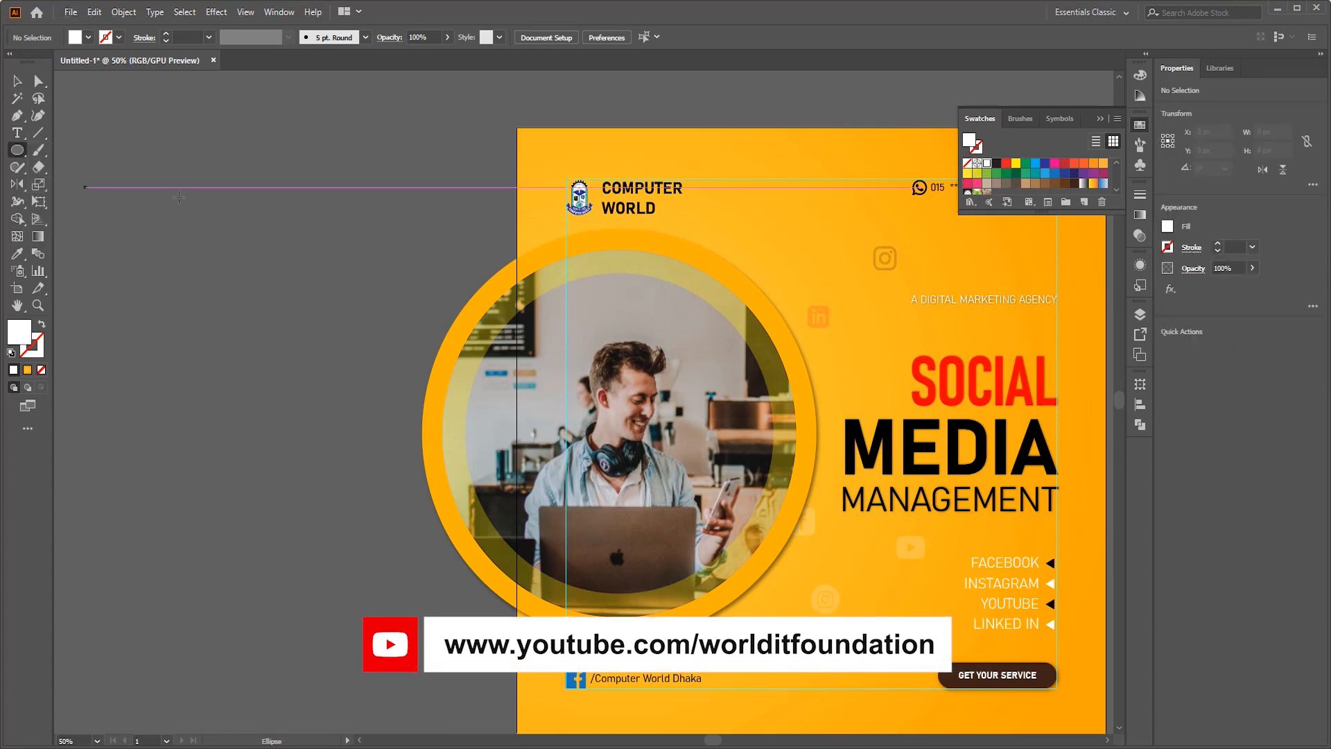
pyautogui.moveTo(178, 182)
pyautogui.mouseDown()
pyautogui.moveTo(197, 200)
pyautogui.moveTo(567, 216)
pyautogui.mouseUp()
pyautogui.click(14, 81)
pyautogui.click(339, 169)
pyautogui.scroll(2, 238, 177)
pyautogui.click(539, 235)
pyautogui.hscroll(-2, 537, 243)
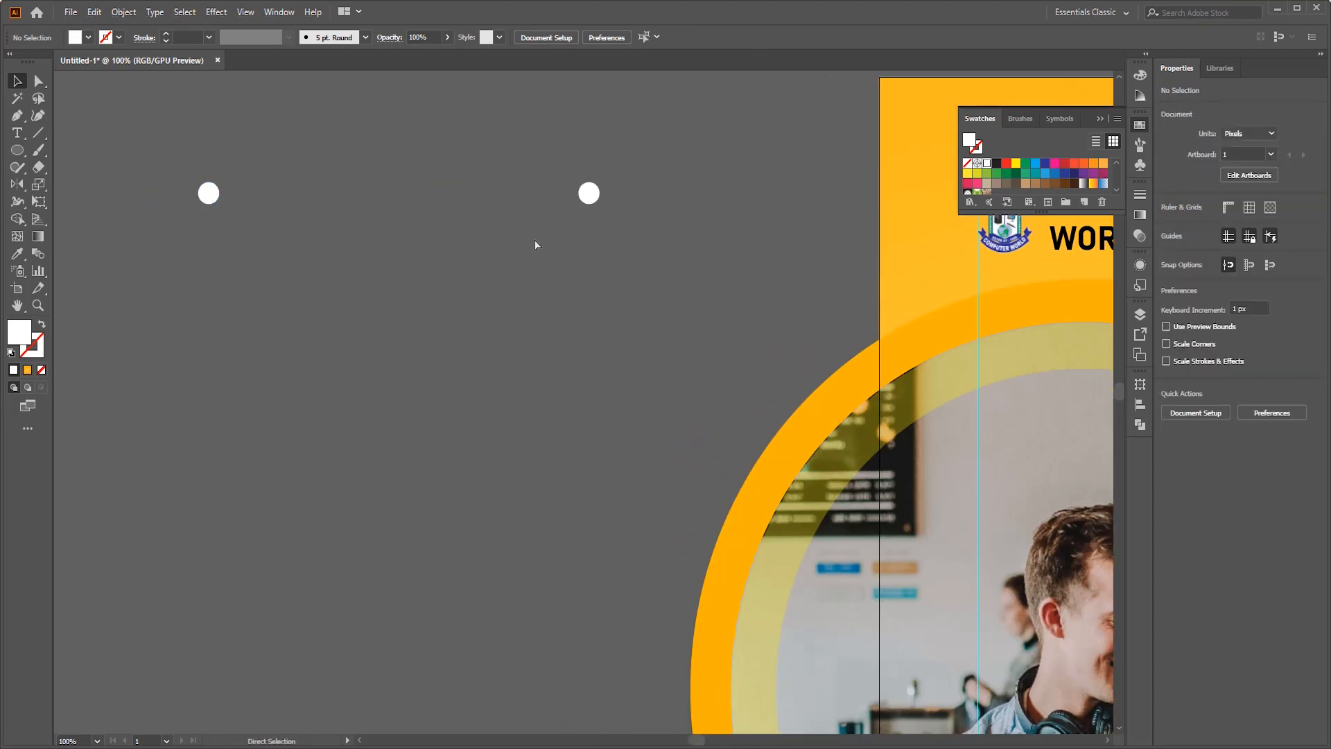
# - Blend the two white circles into a horizontal row
pyautogui.hotkey('ctrl', 'a')
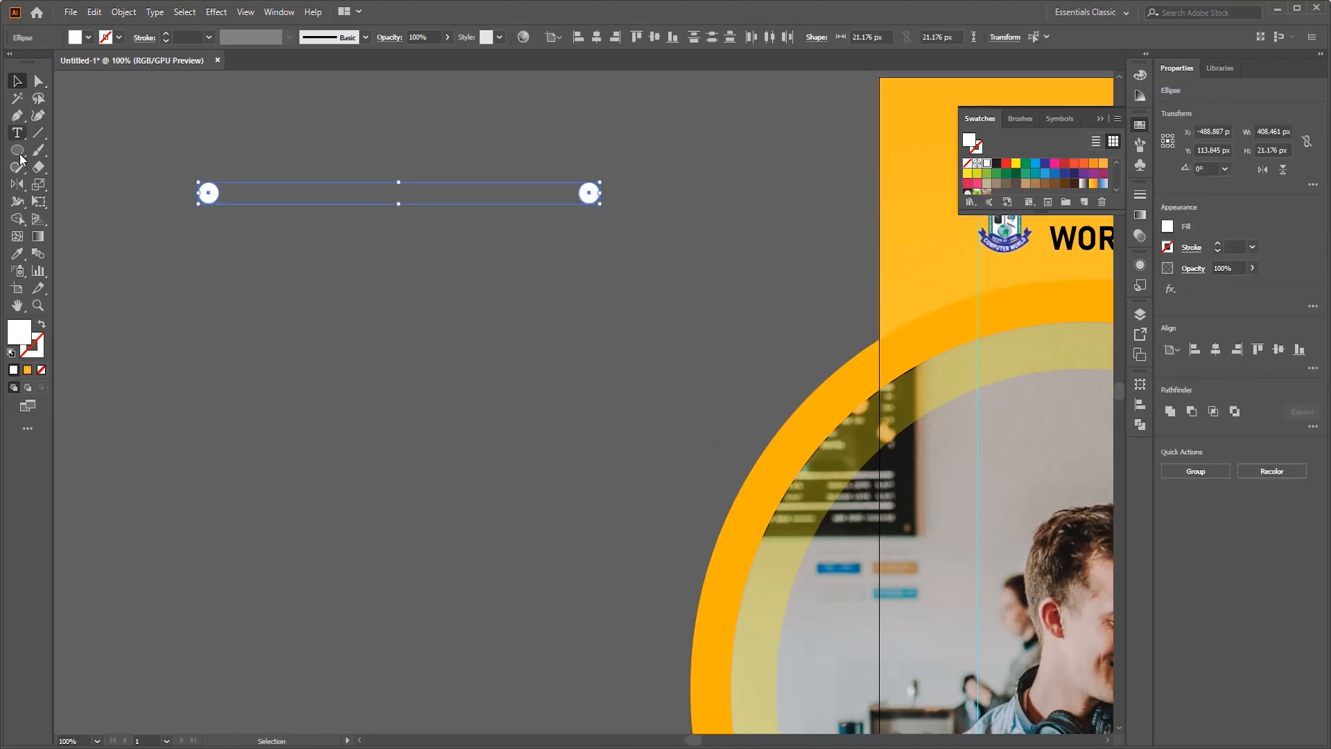
pyautogui.click(43, 250)
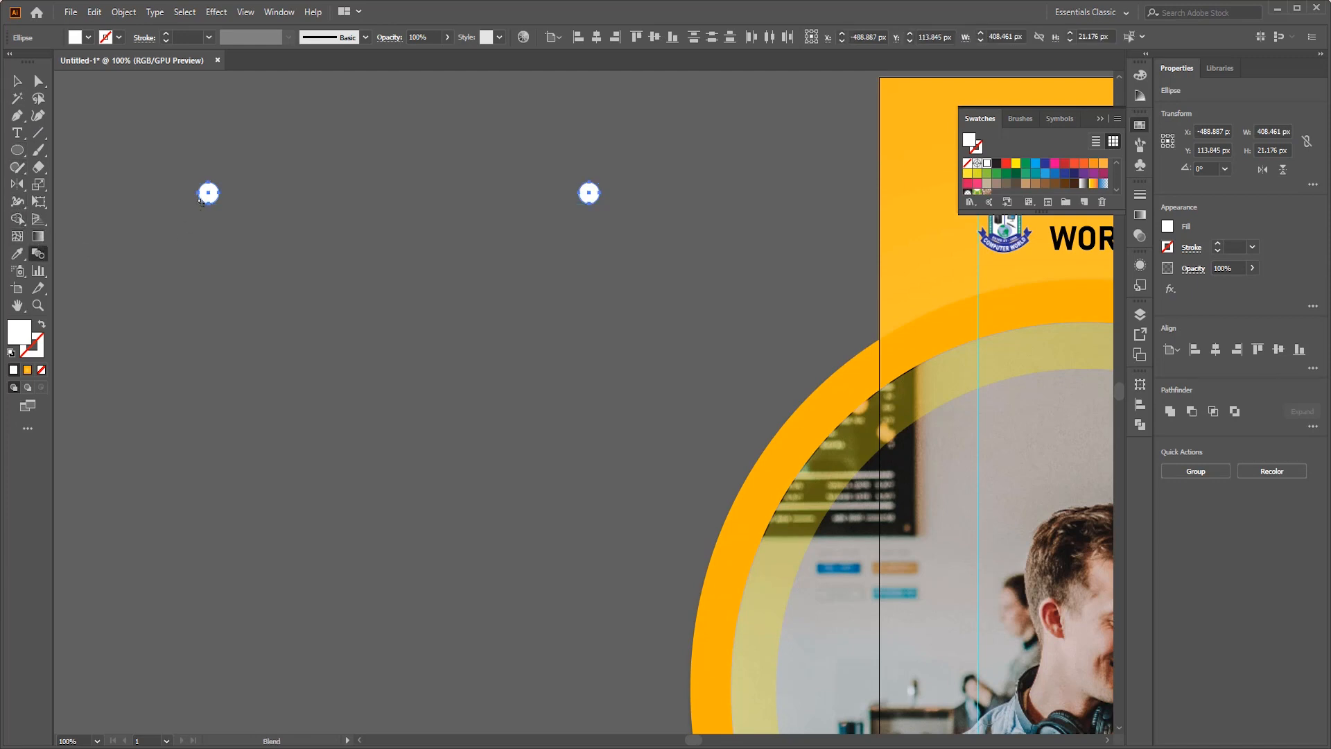
pyautogui.click(591, 199)
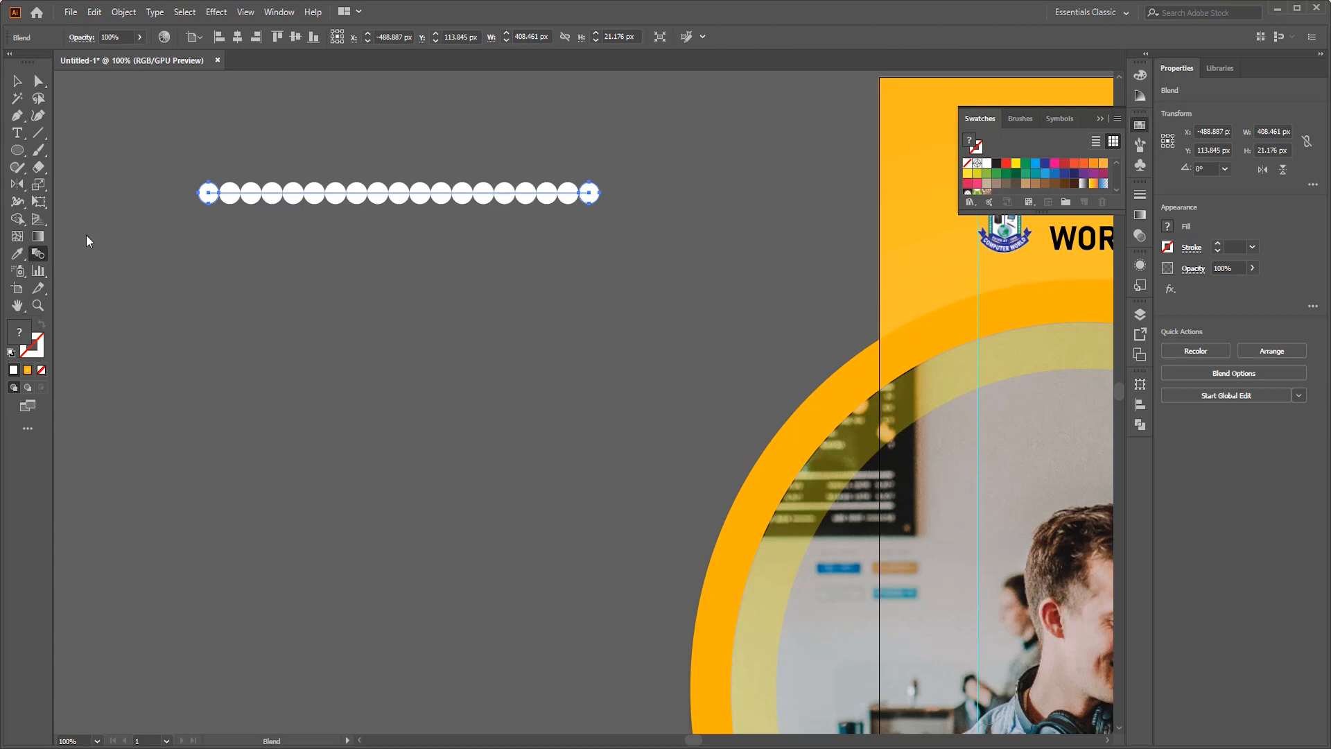
# - Set the circle blend's spacing to 3 specified steps
pyautogui.doubleClick(39, 254)
pyautogui.click(943, 334)
pyautogui.click(901, 362)
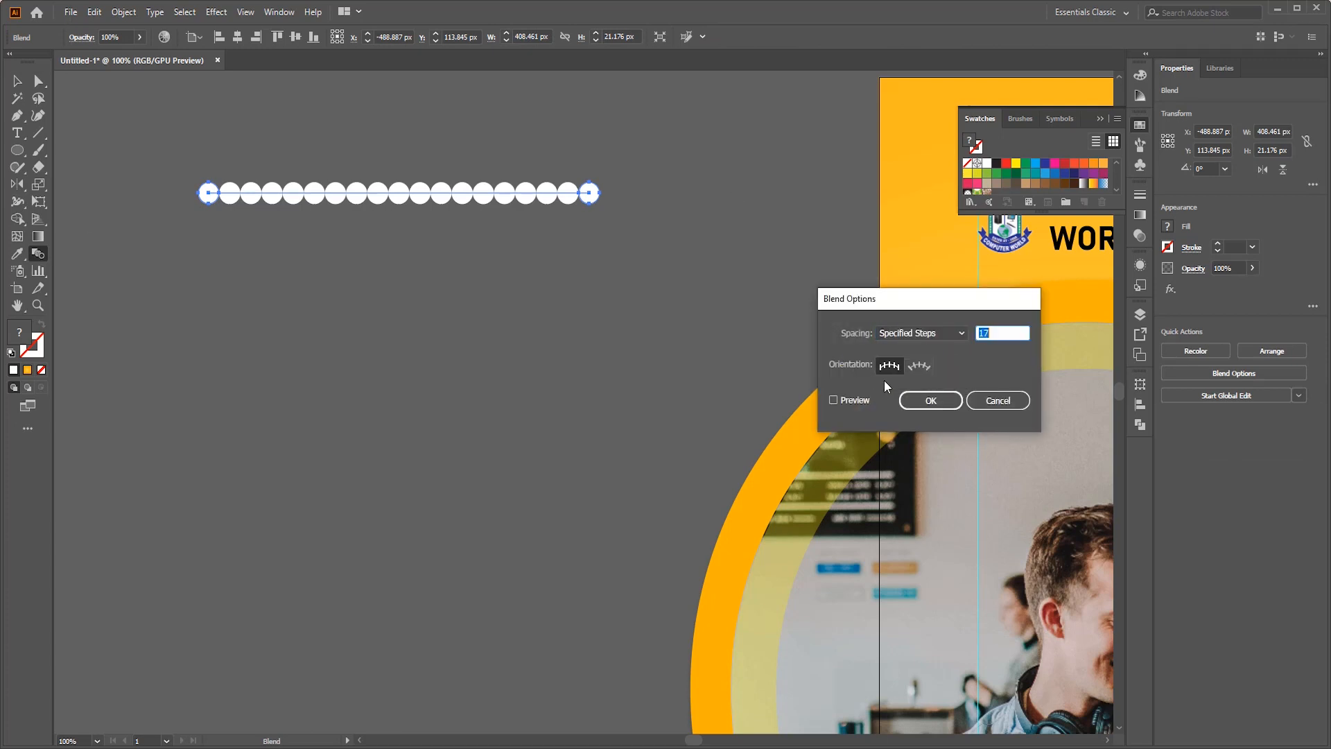
pyautogui.doubleClick(1010, 330)
pyautogui.write('1')
pyautogui.press('Up')
pyautogui.press('Up')
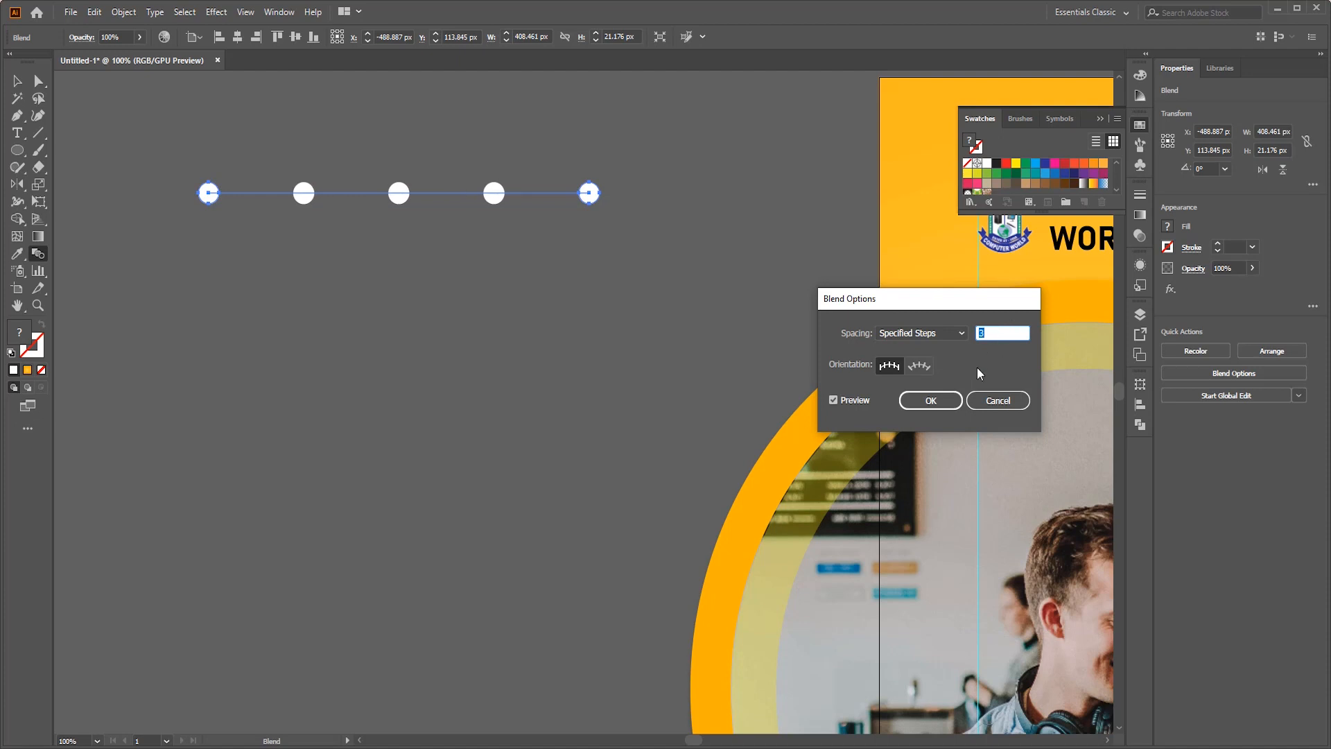
pyautogui.click(951, 400)
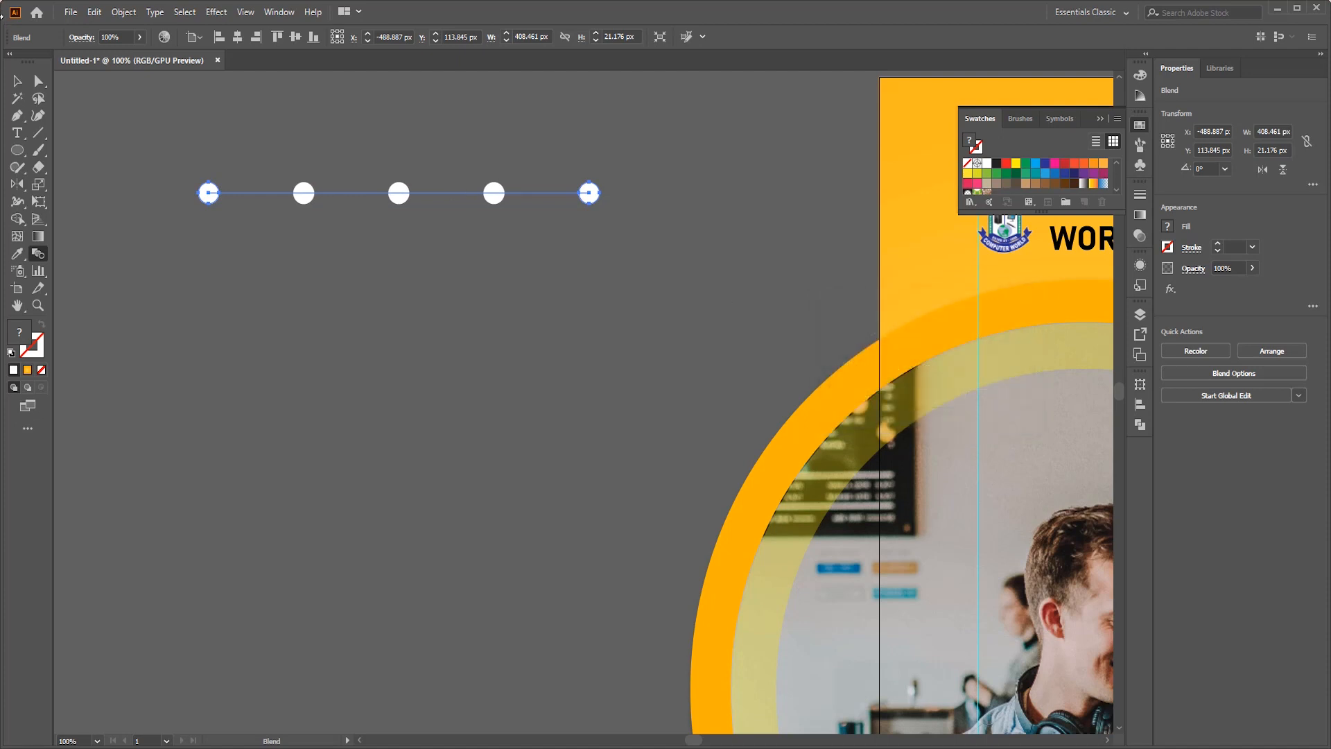
# - Duplicate the row of circles straight down so both rows together span about 288 px in height
pyautogui.click(20, 83)
pyautogui.moveTo(587, 197); pyautogui.dragTo(587, 469)
pyautogui.click(655, 140)
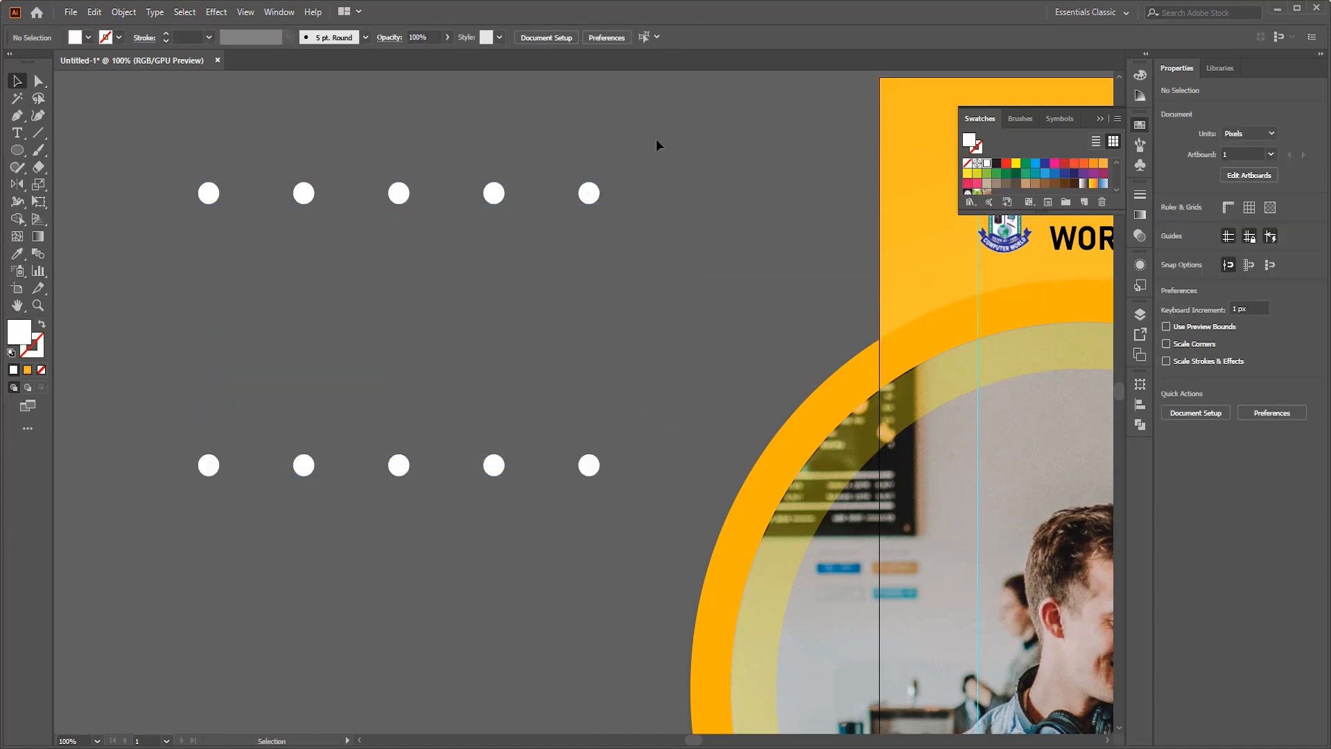
# - Expand both circle blends with Object and Fill included
pyautogui.hotkey('ctrl', 'a')
pyautogui.click(123, 13)
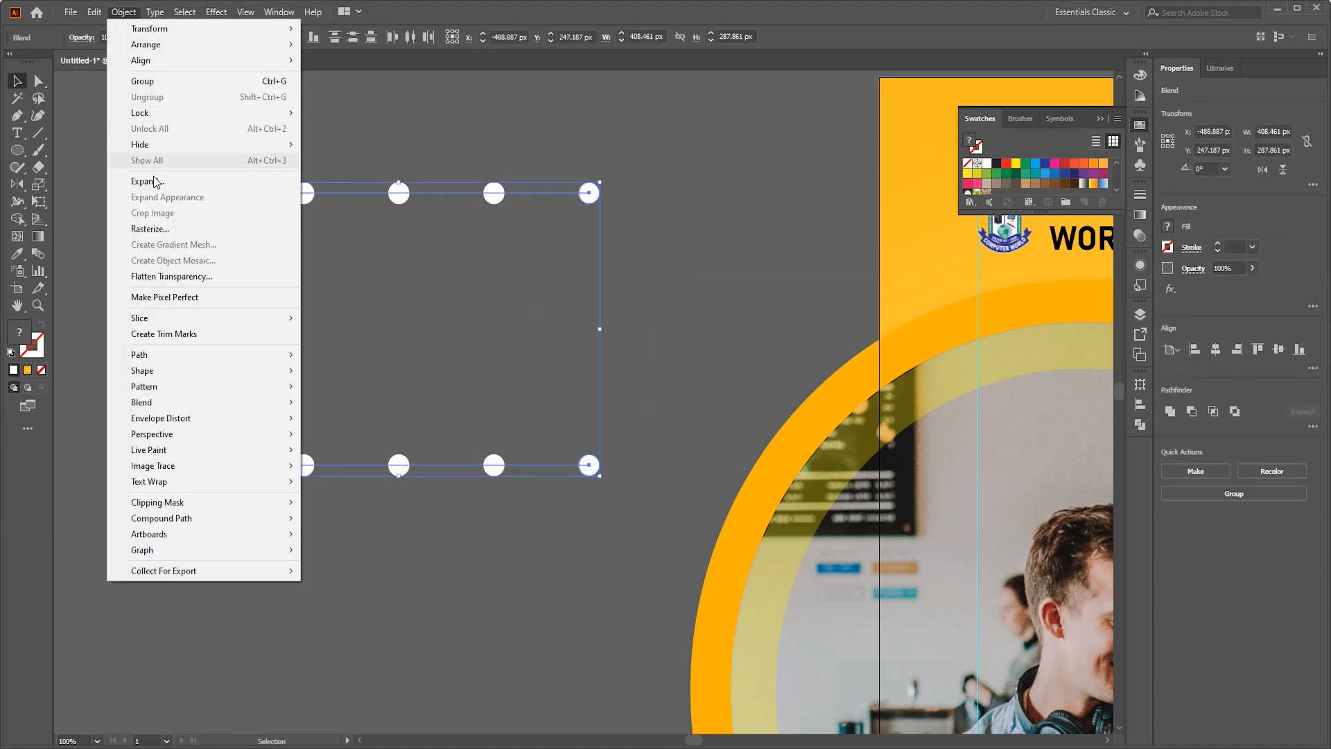
pyautogui.click(167, 175)
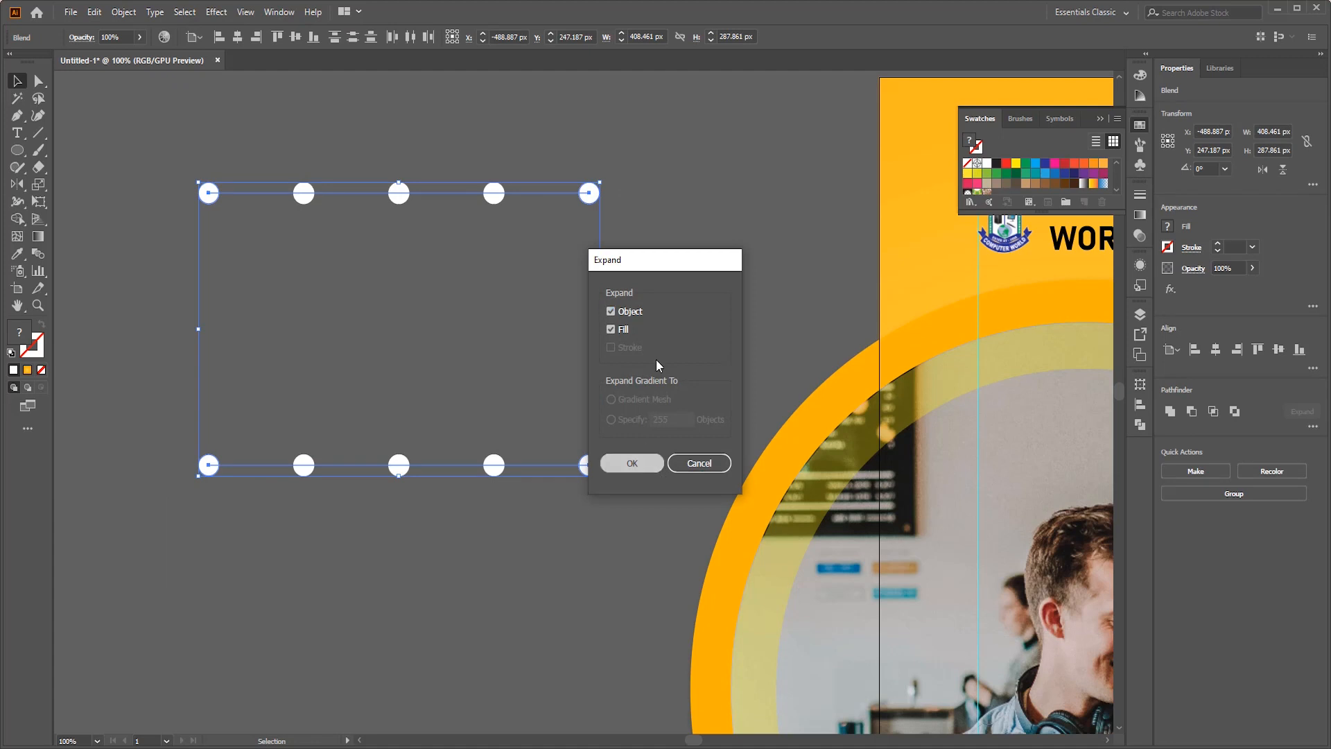
pyautogui.click(631, 463)
pyautogui.click(667, 146)
# - Blend the upper and lower rows of circles into vertical columns
pyautogui.hotkey('ctrl', 'a')
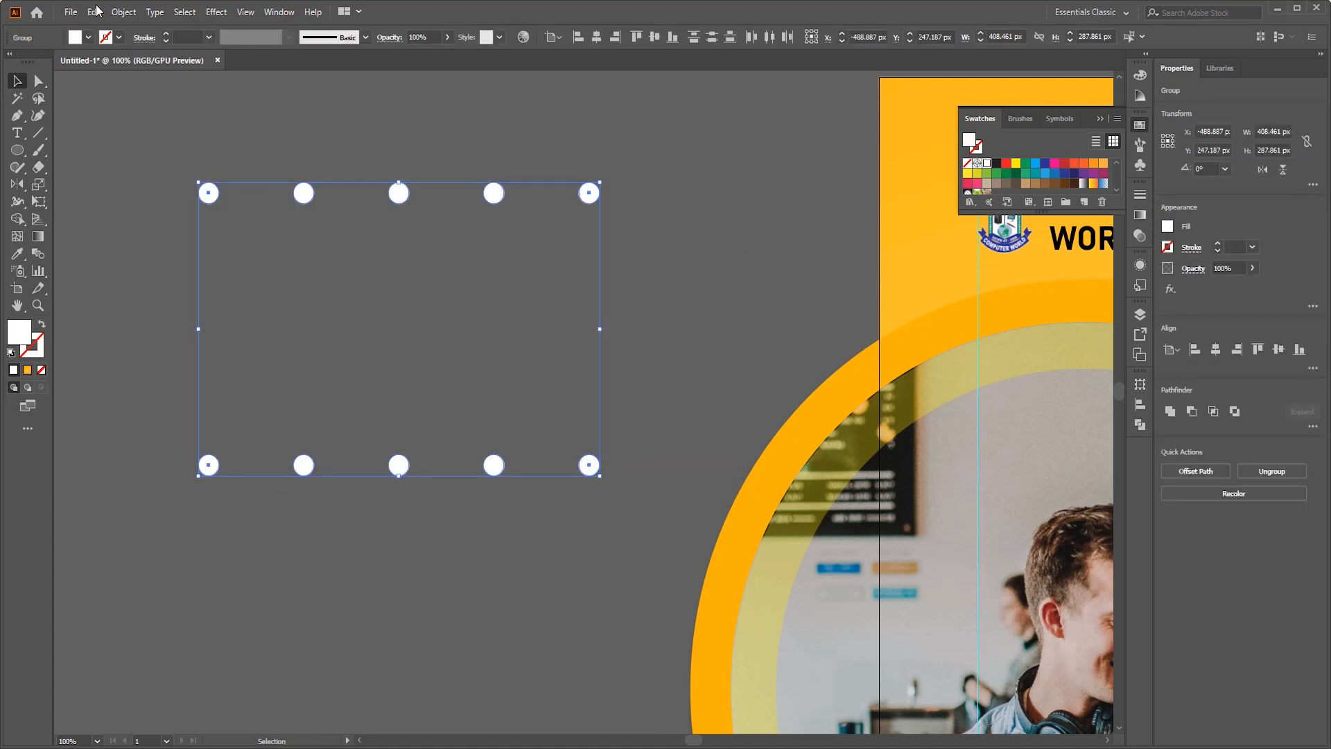
pyautogui.click(38, 254)
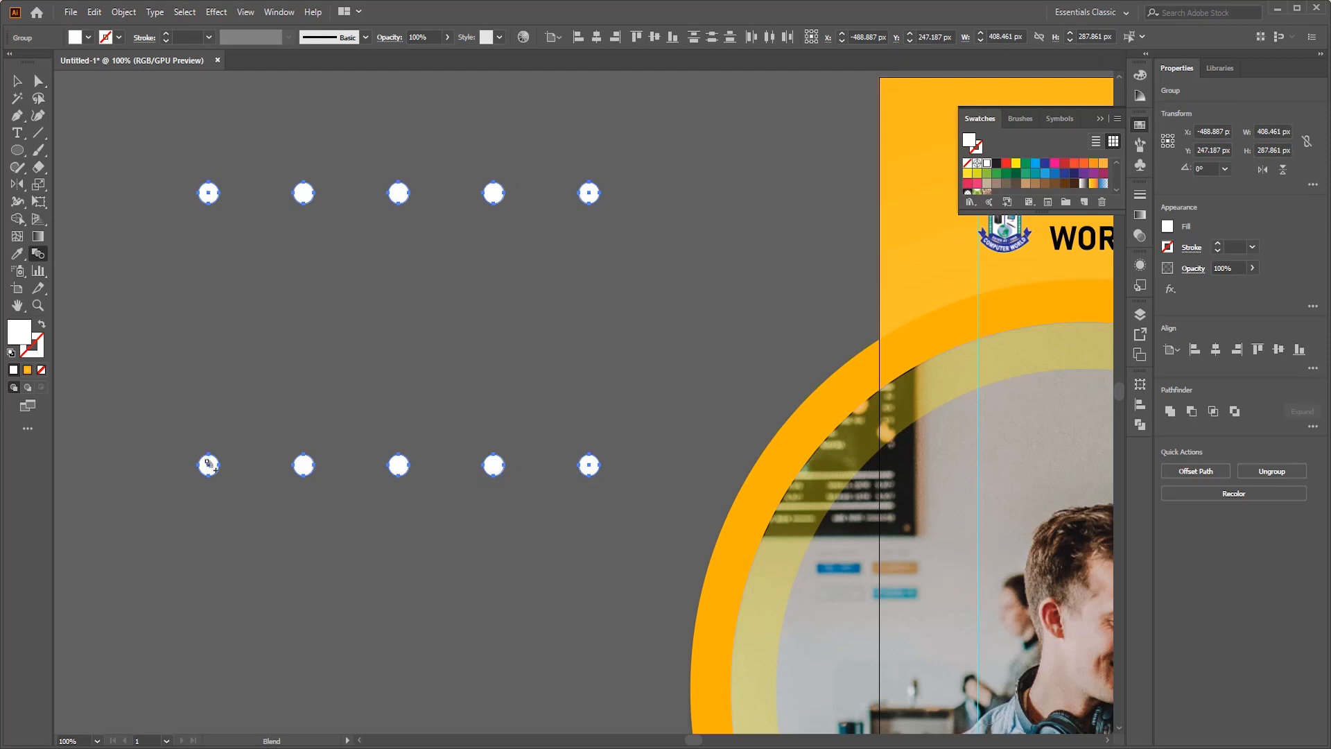
pyautogui.click(208, 464)
# - Set the spacing of the column blend between the two circle rows to 2 specified steps
pyautogui.doubleClick(39, 254)
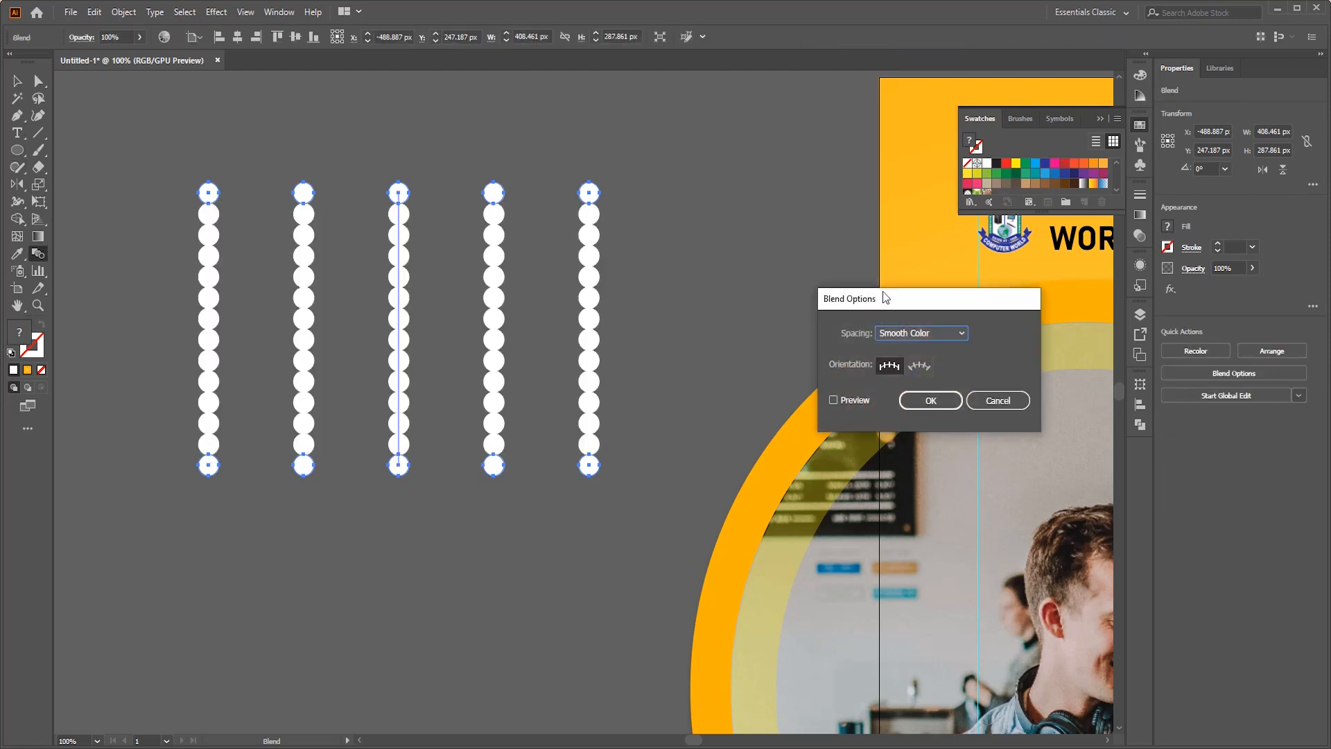
pyautogui.click(915, 333)
pyautogui.click(953, 356)
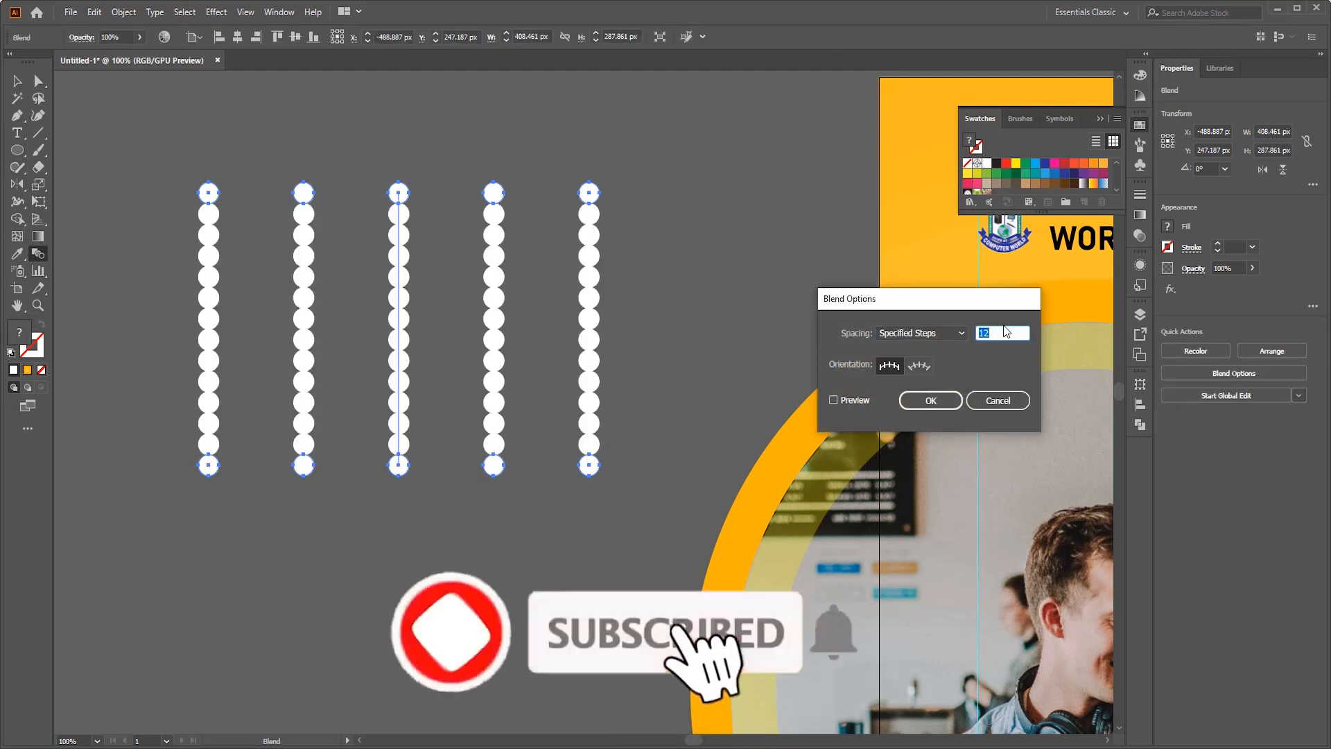
pyautogui.click(843, 400)
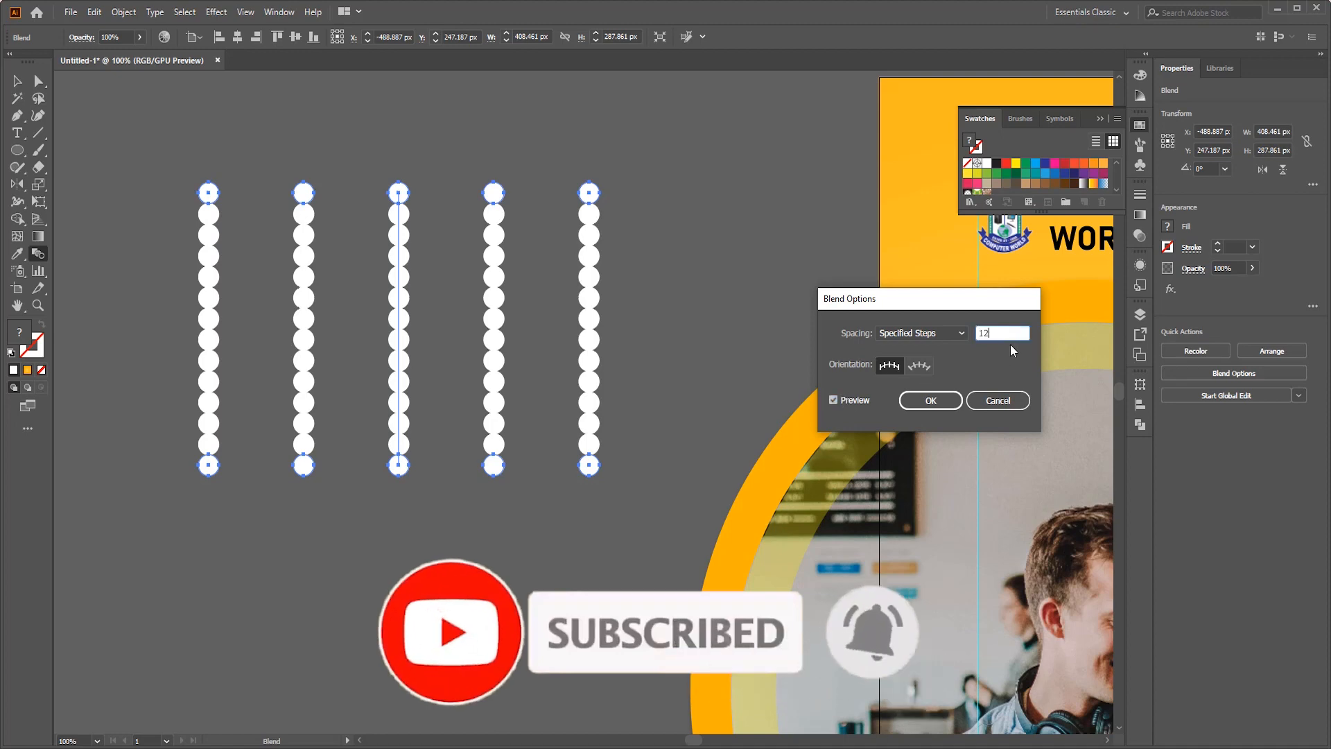
pyautogui.press('Down')
pyautogui.press('Down')
pyautogui.press('Down')
pyautogui.press('Down')
pyautogui.press('Down')
pyautogui.press('Down')
pyautogui.press('Down')
pyautogui.press('Down')
pyautogui.press('Down')
pyautogui.press('Down')
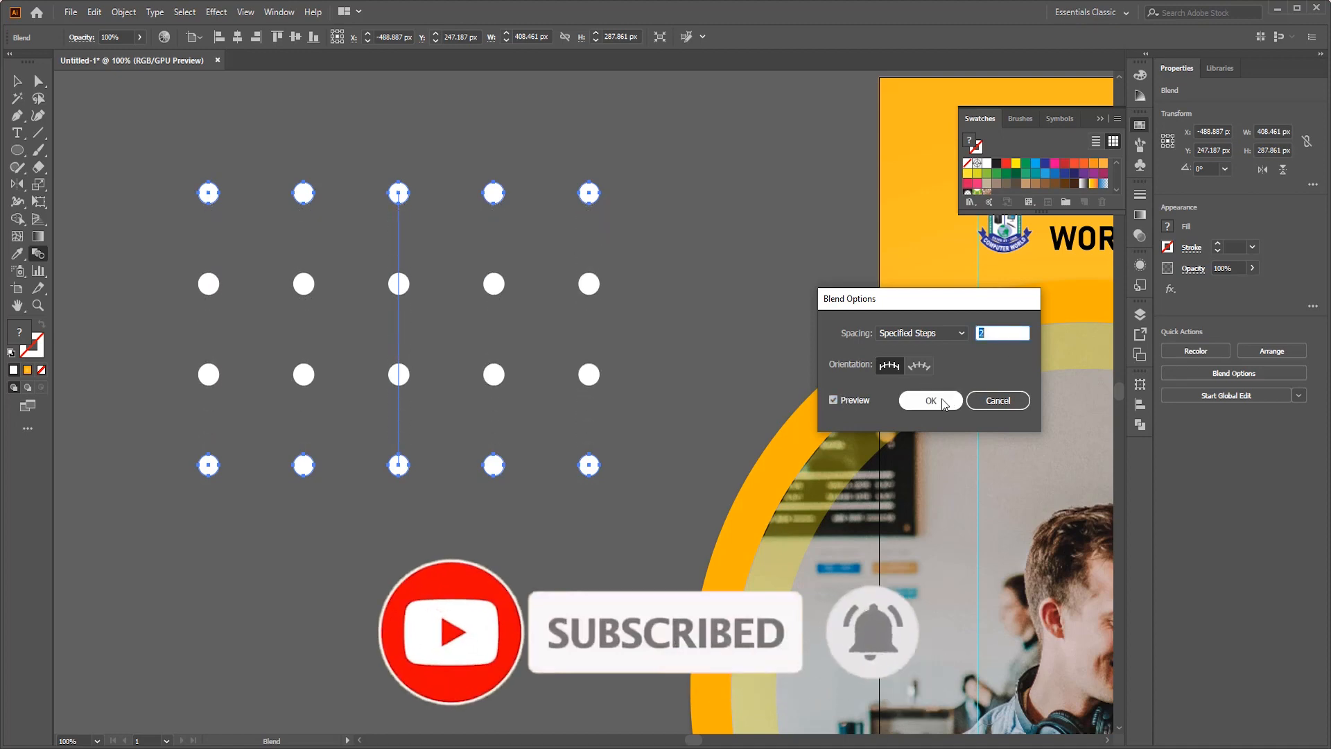
pyautogui.click(930, 400)
pyautogui.click(17, 81)
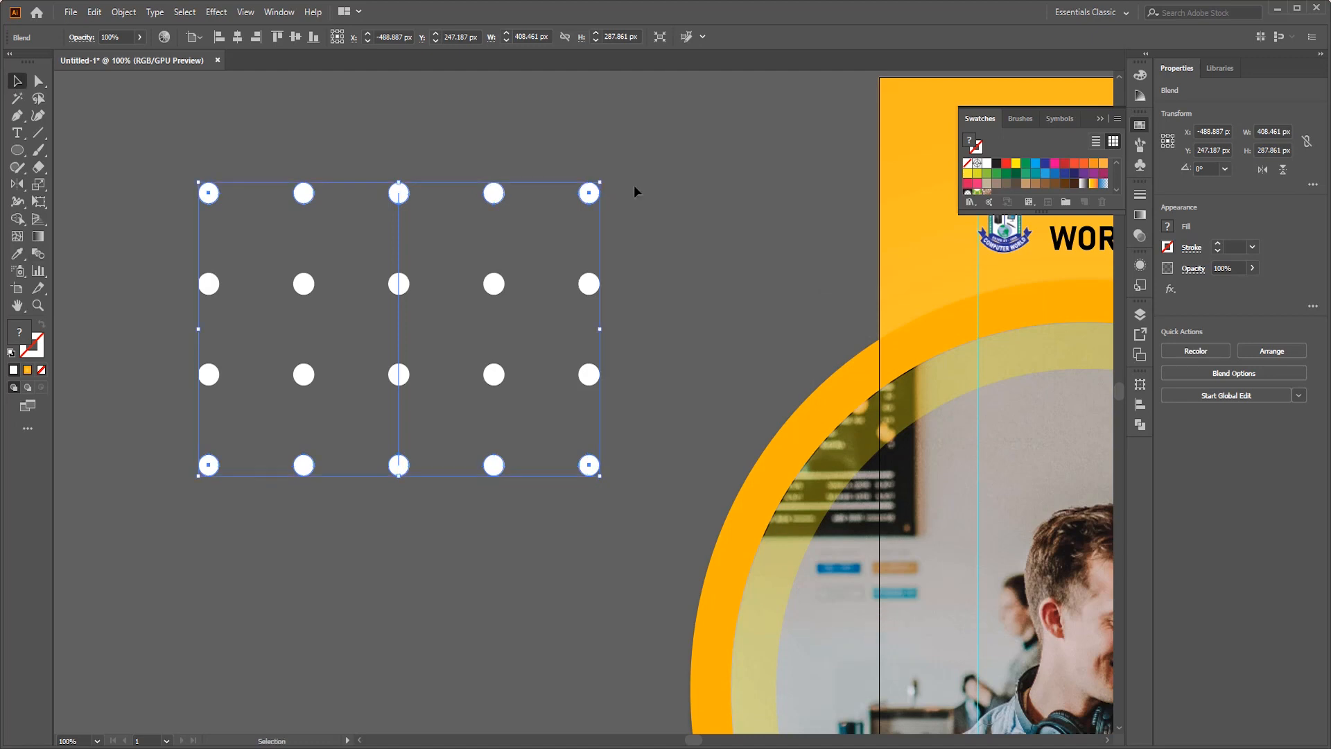
pyautogui.click(773, 162)
# - Set the opacity of the blend's top circle row to 0% so the dot rows fade upward
pyautogui.click(587, 200)
pyautogui.click(607, 197)
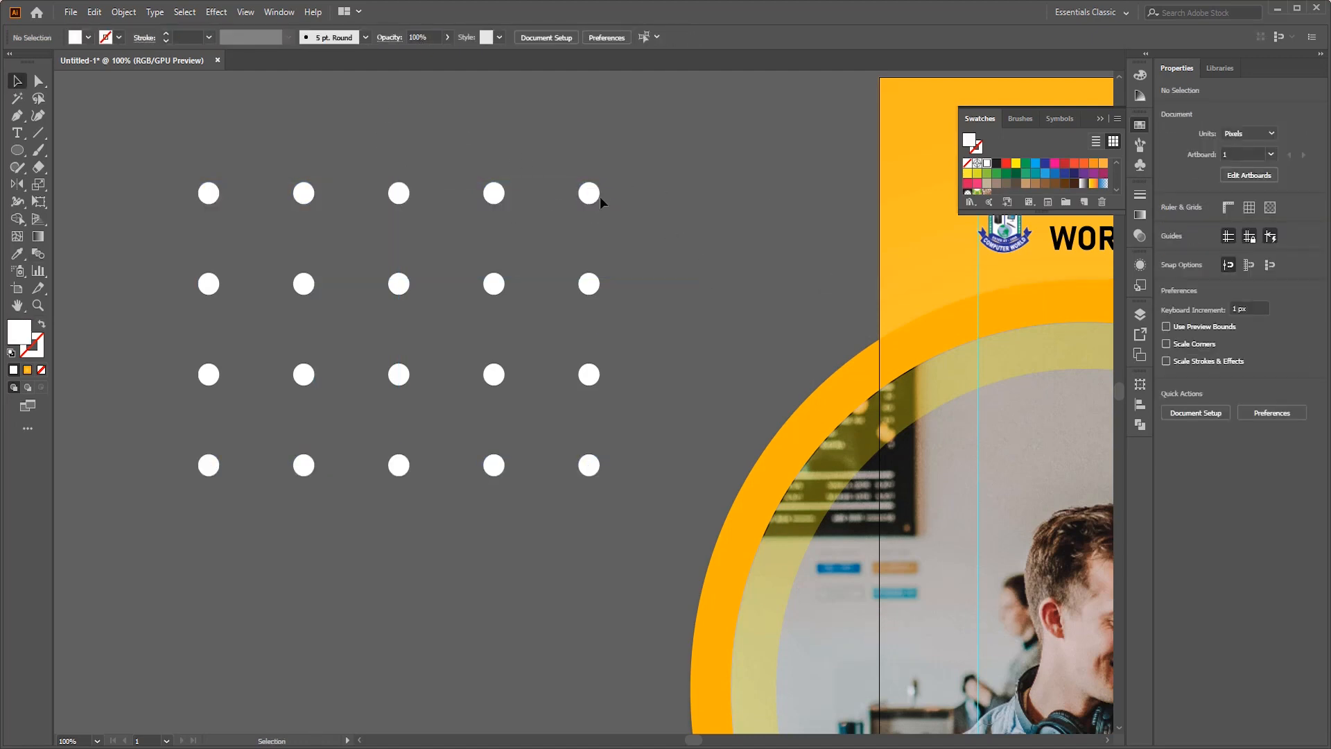
pyautogui.doubleClick(588, 195)
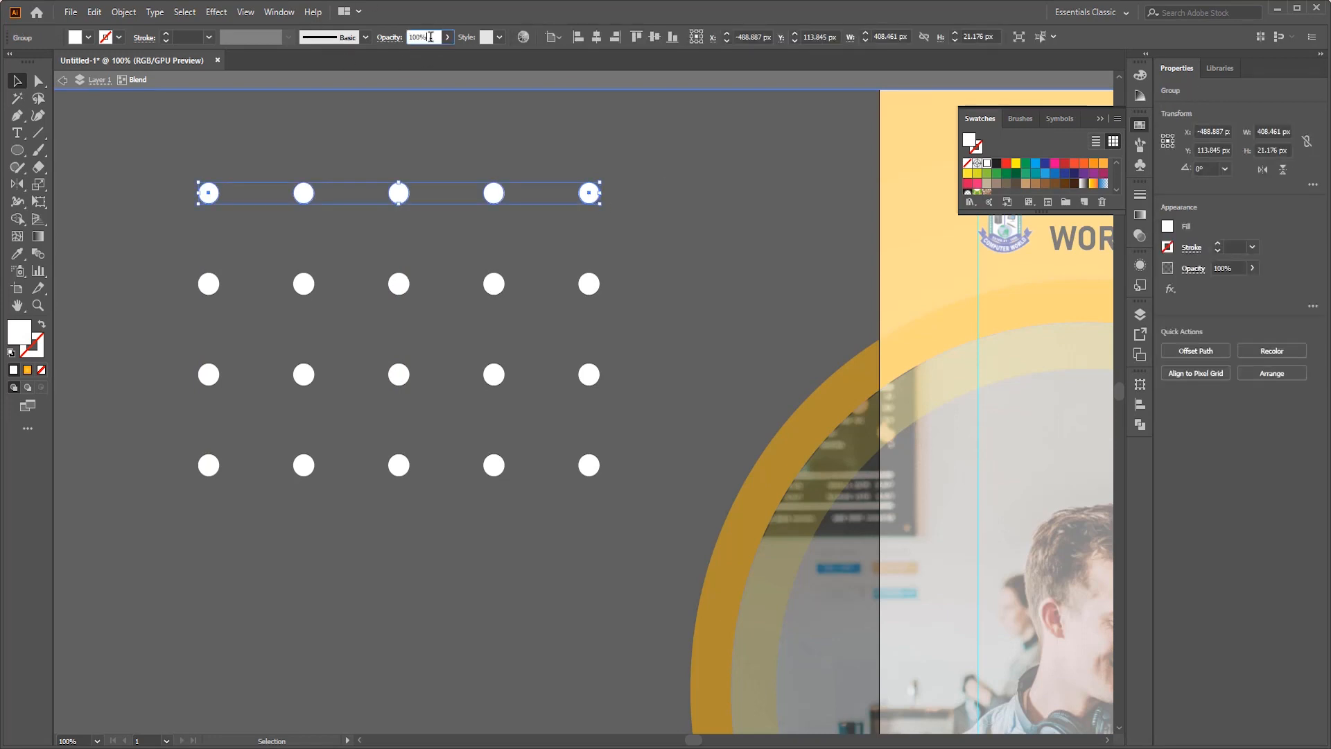
pyautogui.scroll(-10, 430, 38)
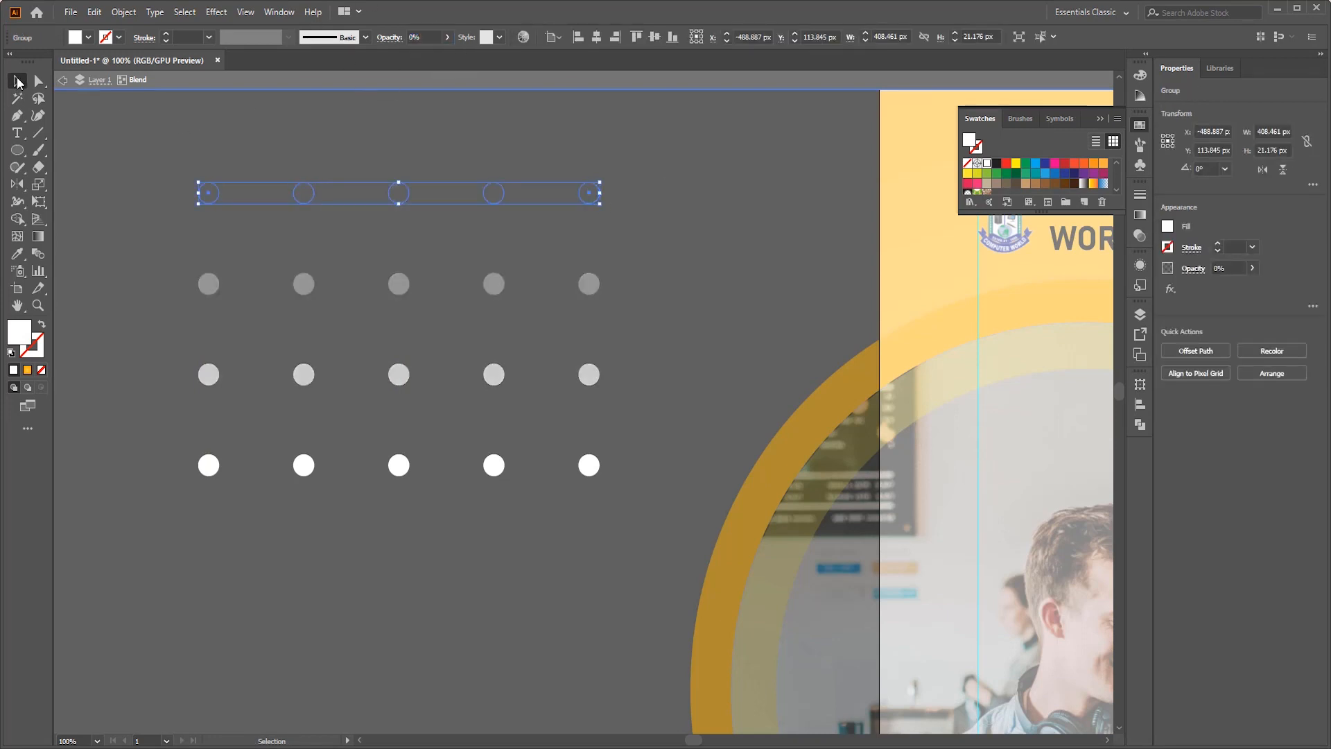
pyautogui.doubleClick(753, 178)
pyautogui.scroll(-3, 753, 177)
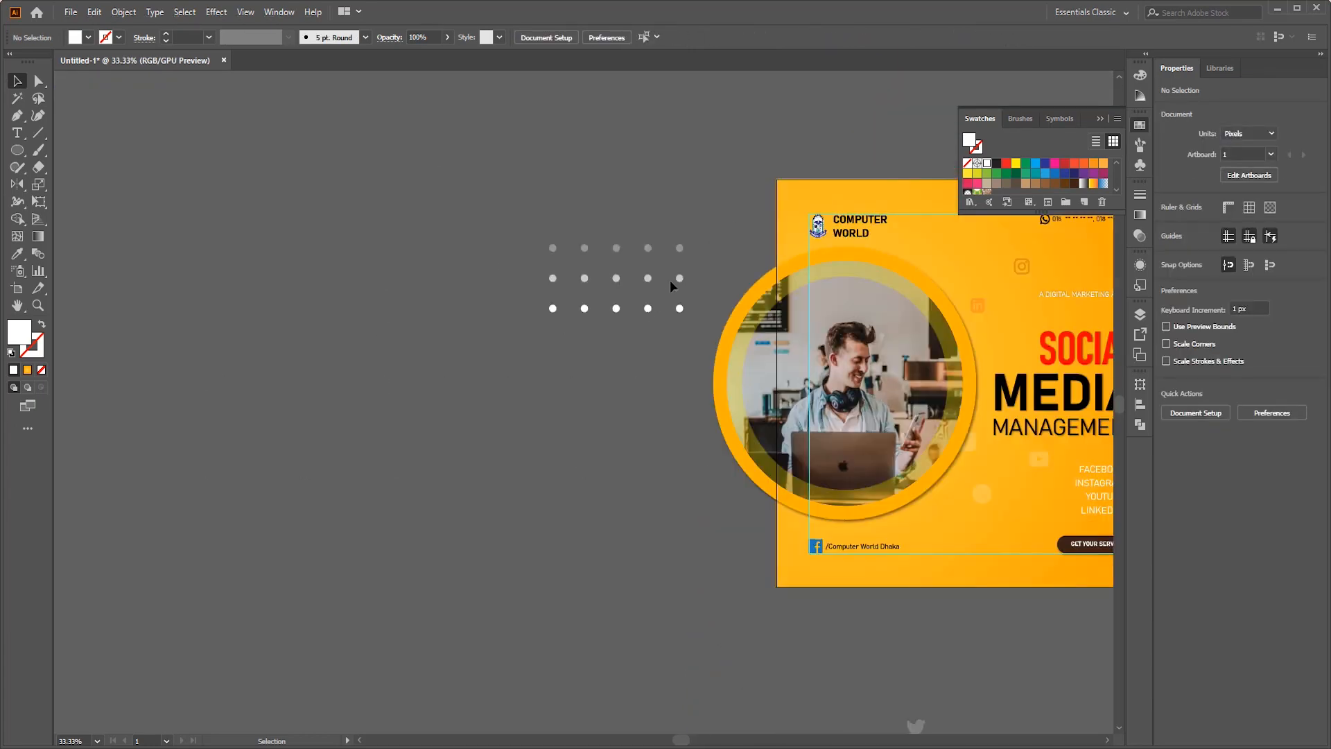
# - Scale the faded dot pattern down proportionally to about 219 px wide
pyautogui.click(674, 249)
pyautogui.moveTo(565, 282); pyautogui.dragTo(523, 279)
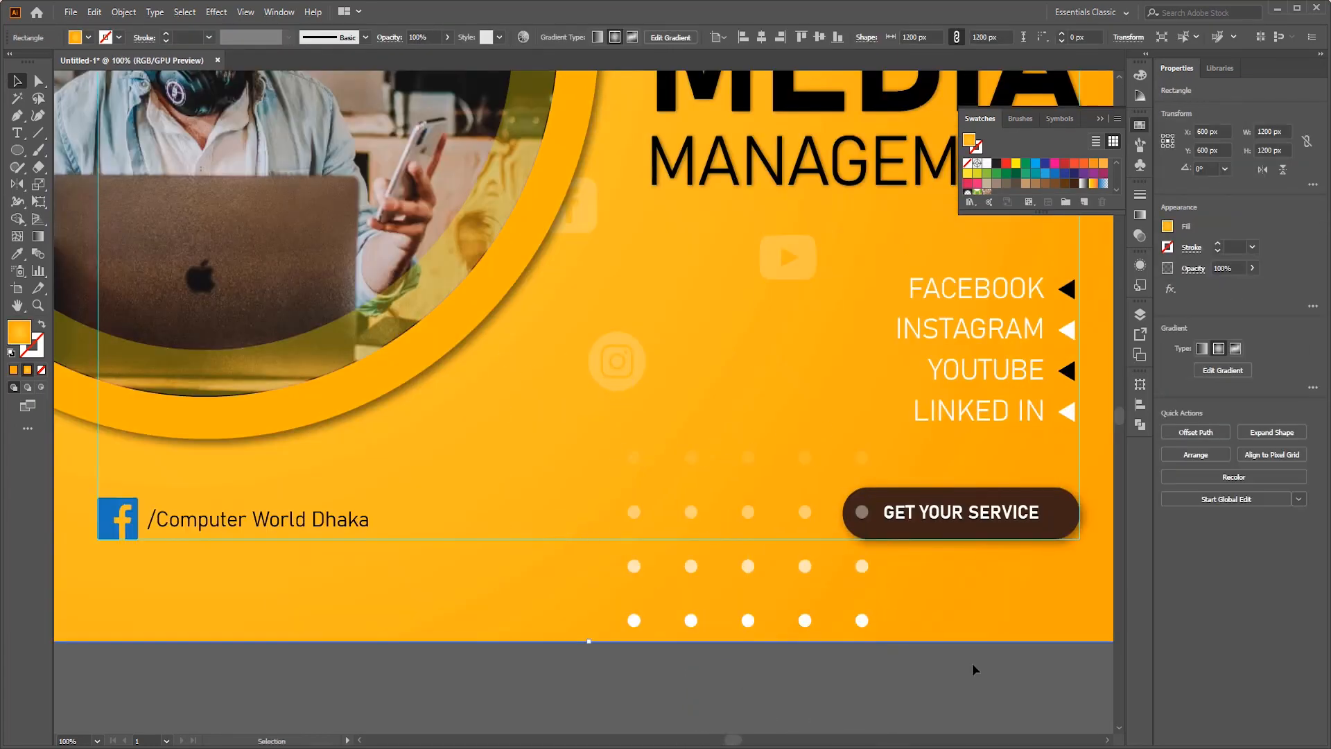
pyautogui.click(813, 602)
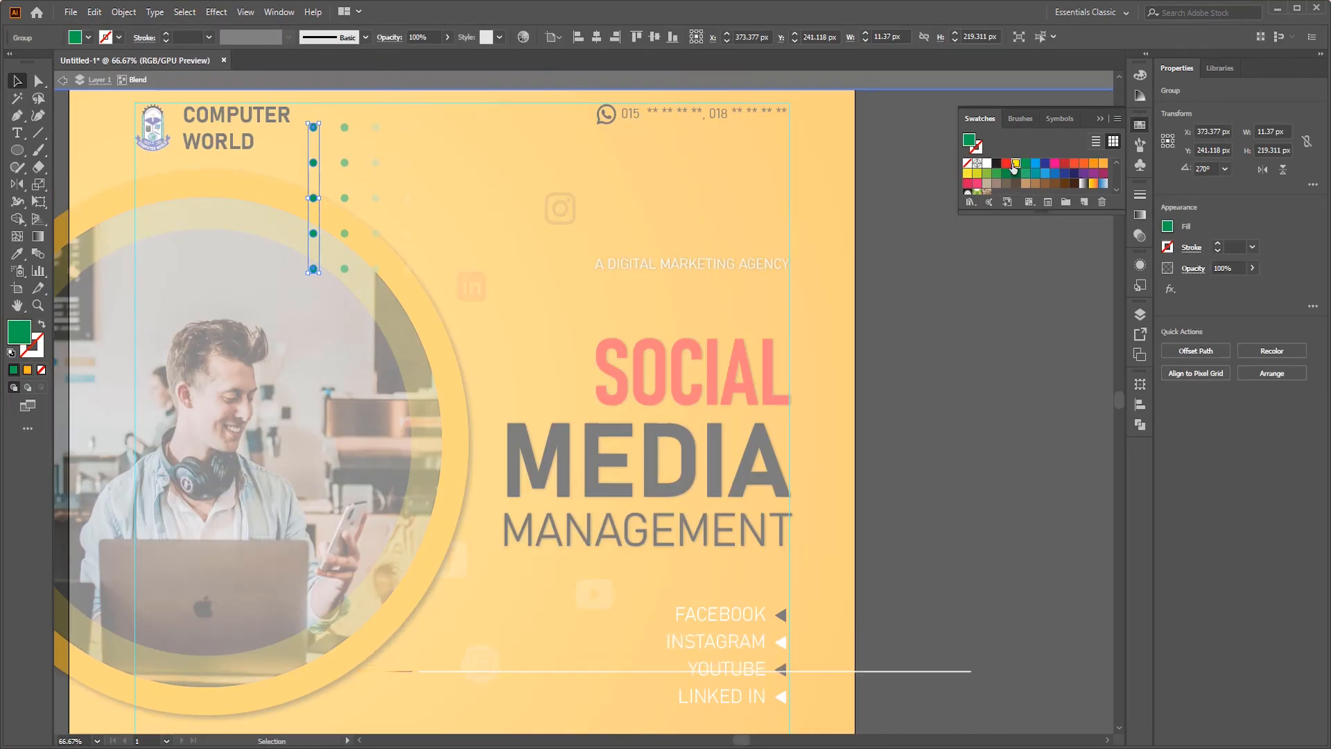
# - Recolor the rotated dot pattern beside the logo, making its solid first column white and its faded end column yellow
pyautogui.click(314, 163)
pyautogui.click(987, 163)
pyautogui.click(408, 199)
pyautogui.click(1016, 167)
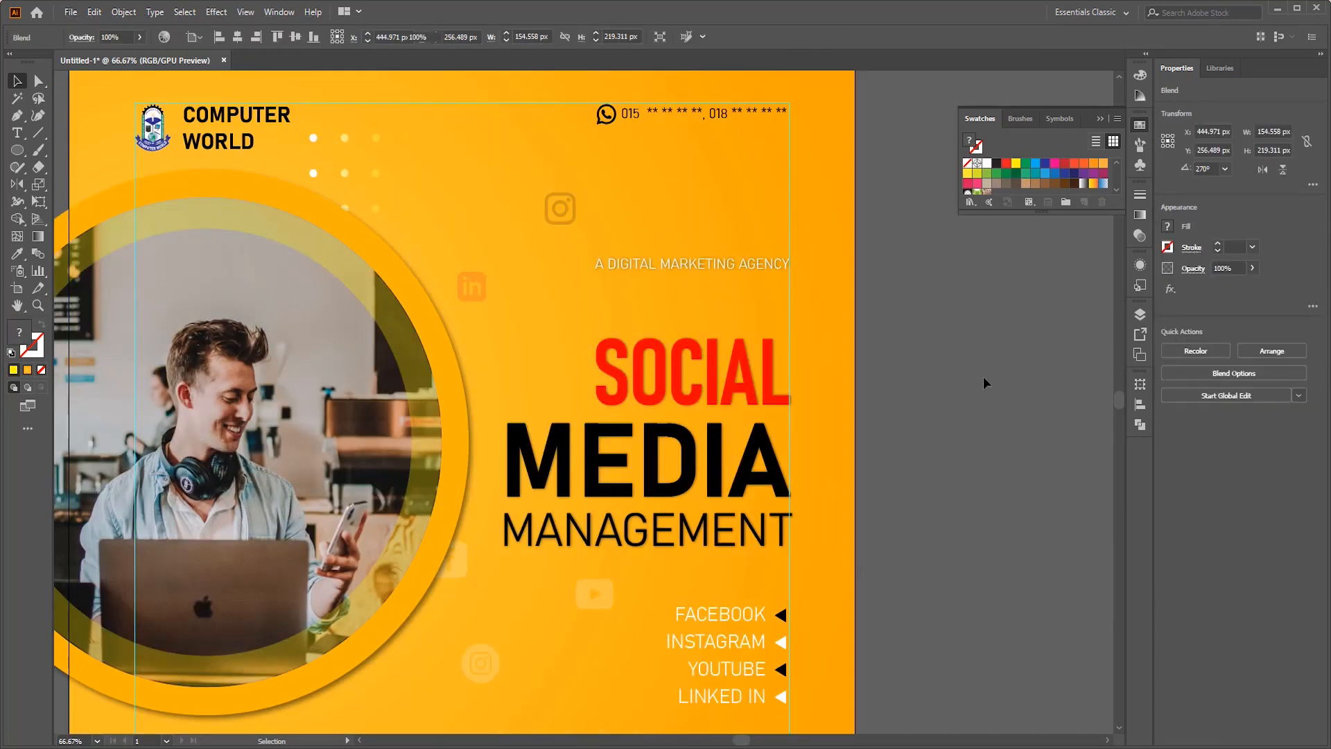
pyautogui.click(983, 378)
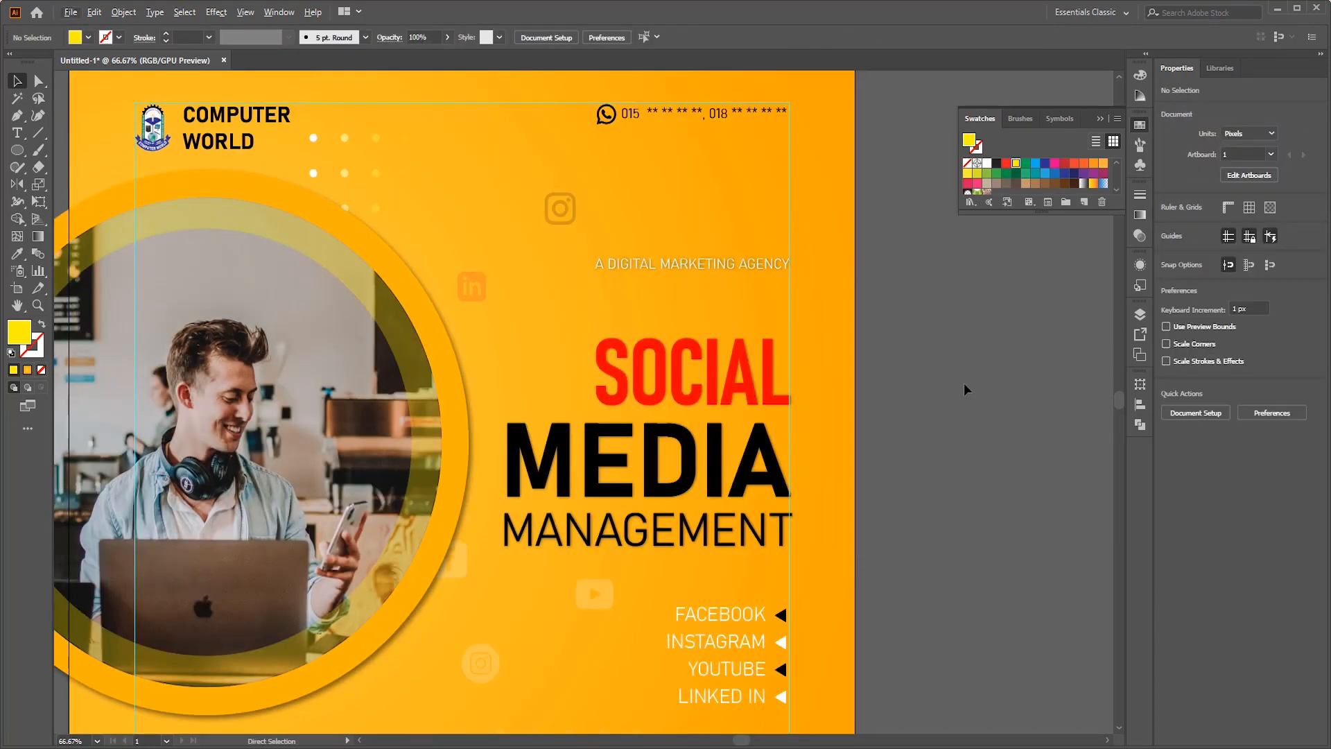
pyautogui.hscroll(1, 965, 385)
pyautogui.keyDown('alt'); pyautogui.scroll(-1, 963, 385); pyautogui.keyUp('alt')
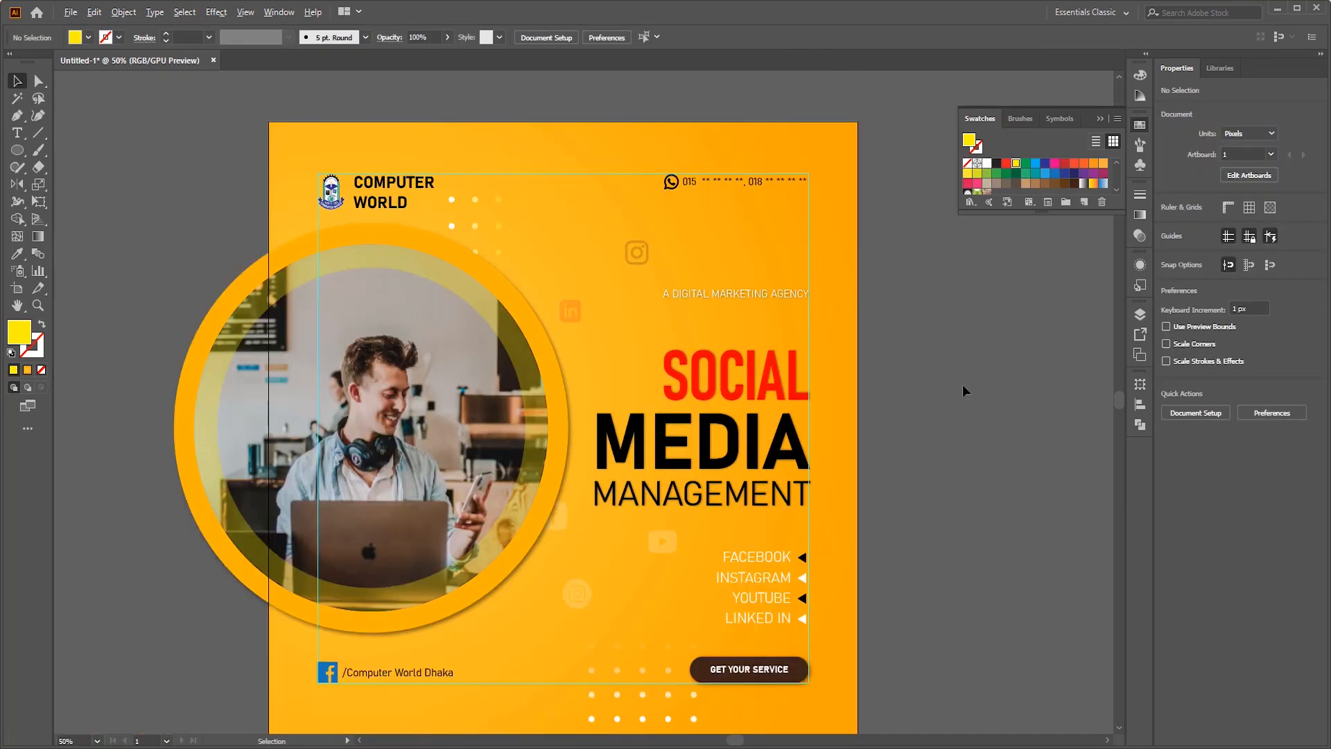
pyautogui.scroll(-1, 962, 384)
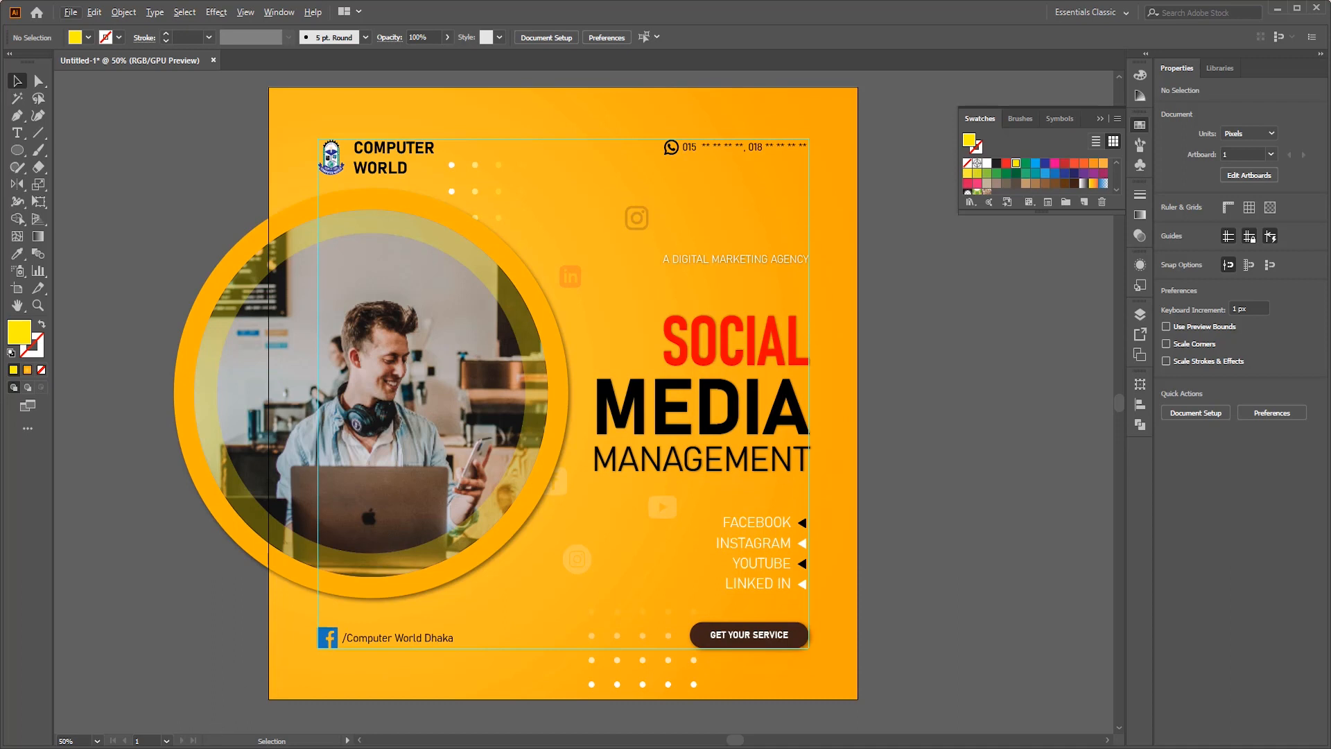
# - Add the smartworks-coworking office photo to the design and scale it to about 2139 by 1203 px to cover the artboard
pyautogui.hotkey('alt', 'Tab')
pyautogui.scroll(-12, 463, 351)
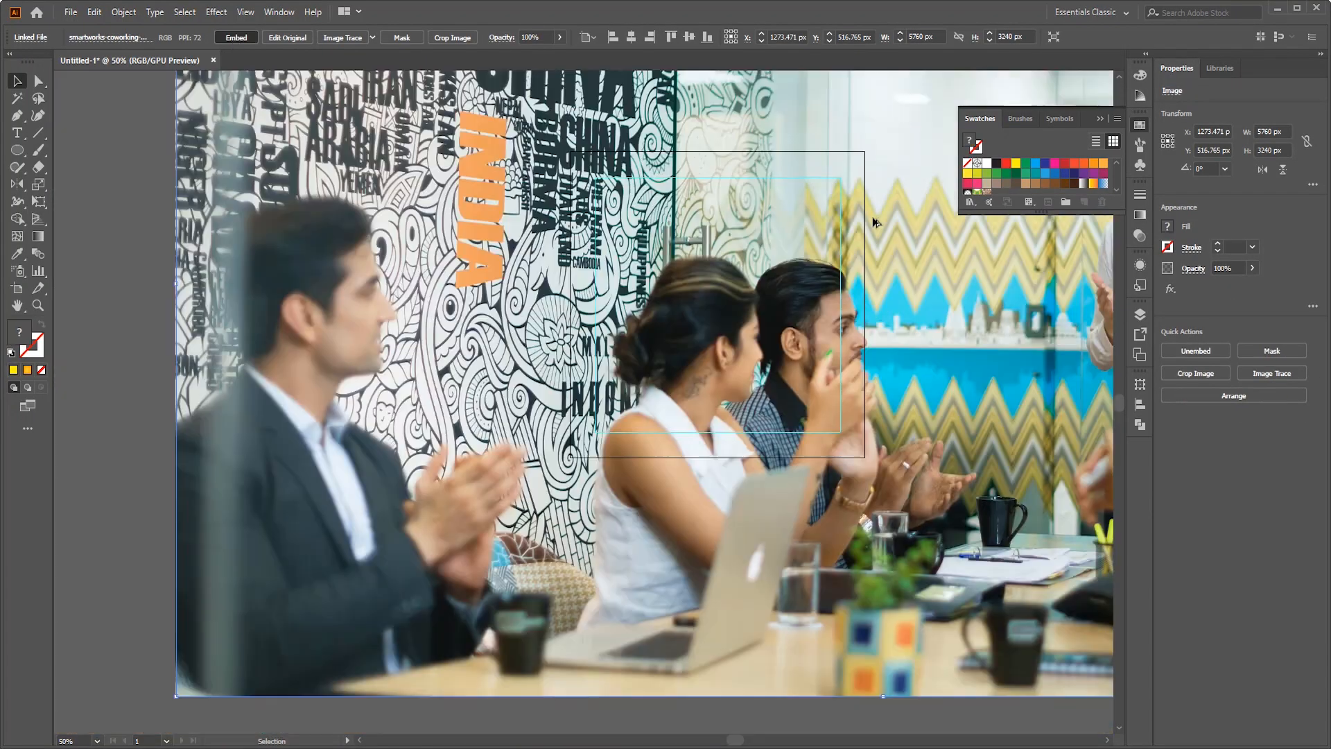
pyautogui.hotkey('ctrl', '-')
pyautogui.hotkey('ctrl', '-')
pyautogui.moveTo(841, 500); pyautogui.dragTo(800, 474)
pyautogui.moveTo(693, 416); pyautogui.dragTo(647, 396)
pyautogui.moveTo(753, 453); pyautogui.dragTo(814, 492)
# - Arrange the office photo behind the text and circular photo, and reposition it over the artboard
pyautogui.rightClick(684, 422)
pyautogui.click(860, 540)
pyautogui.click(960, 489)
pyautogui.moveTo(754, 404); pyautogui.dragTo(712, 408)
# - Set the office photo's opacity to 10% so it becomes a faint background texture
pyautogui.click(544, 37)
pyautogui.scroll(-9, 544, 37)
pyautogui.scroll(3, 683, 463)
pyautogui.scroll(3, 889, 443)
pyautogui.scroll(-1, 884, 445)
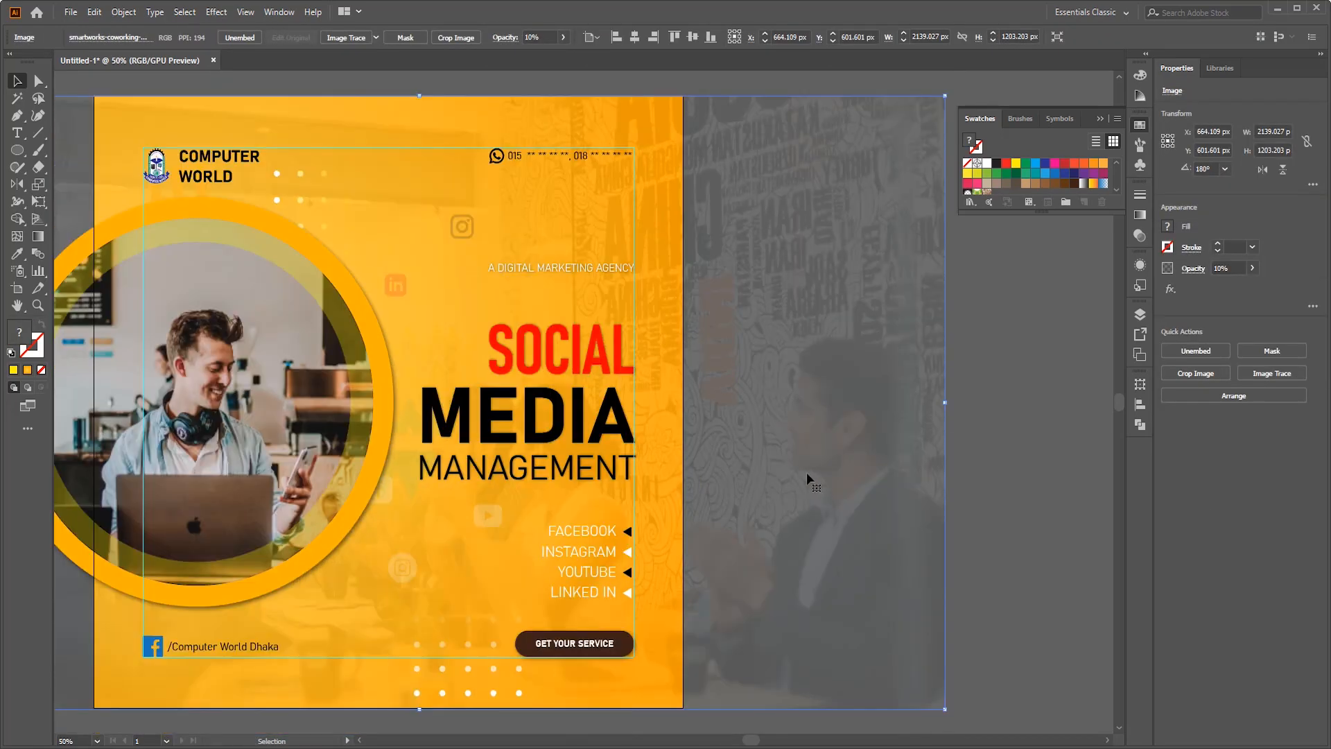
# - Change the background photo's blending mode and shift the photo left so its lettering sits behind the headline
pyautogui.moveTo(809, 472); pyautogui.dragTo(825, 472)
pyautogui.click(1138, 235)
pyautogui.click(1002, 210)
pyautogui.click(993, 258)
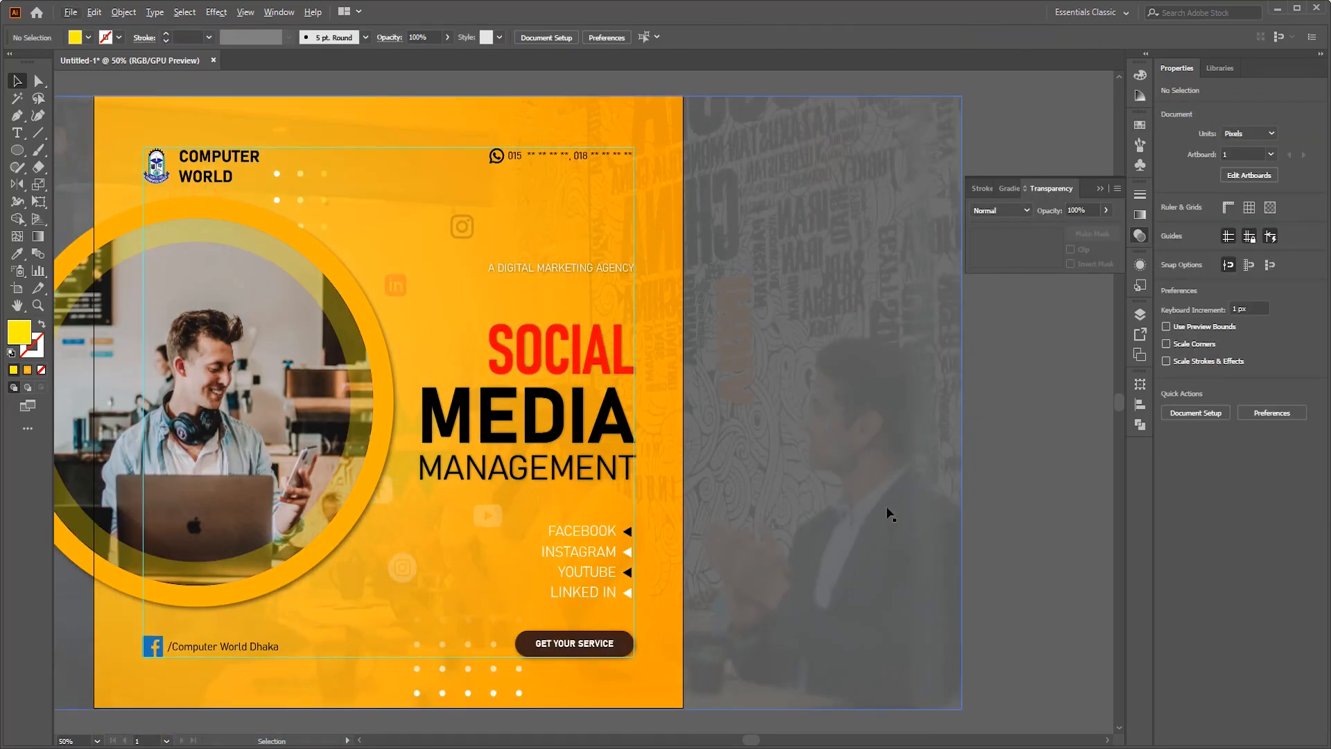
pyautogui.moveTo(939, 506); pyautogui.dragTo(654, 520)
pyautogui.click(828, 514)
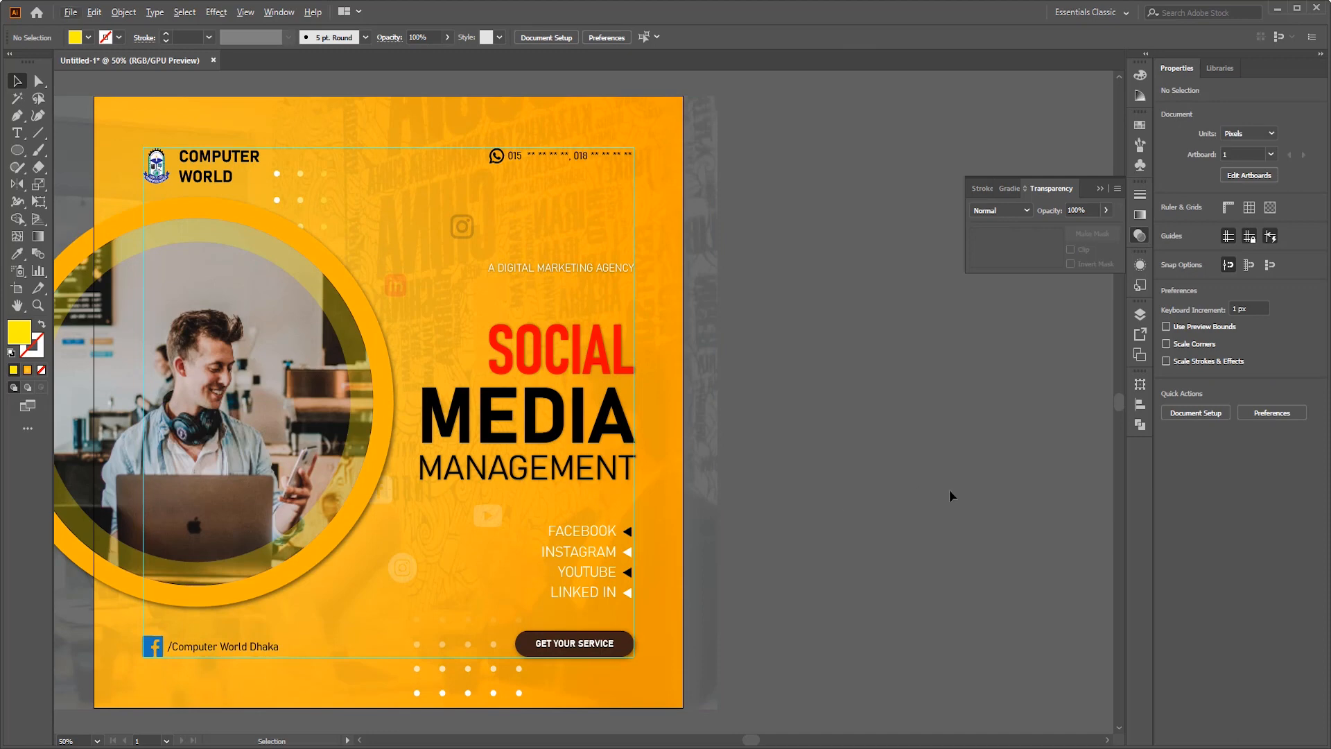
# - Save the design in the Course folder as an Adobe Illustrator file named 62
pyautogui.hscroll(-4, 949, 489)
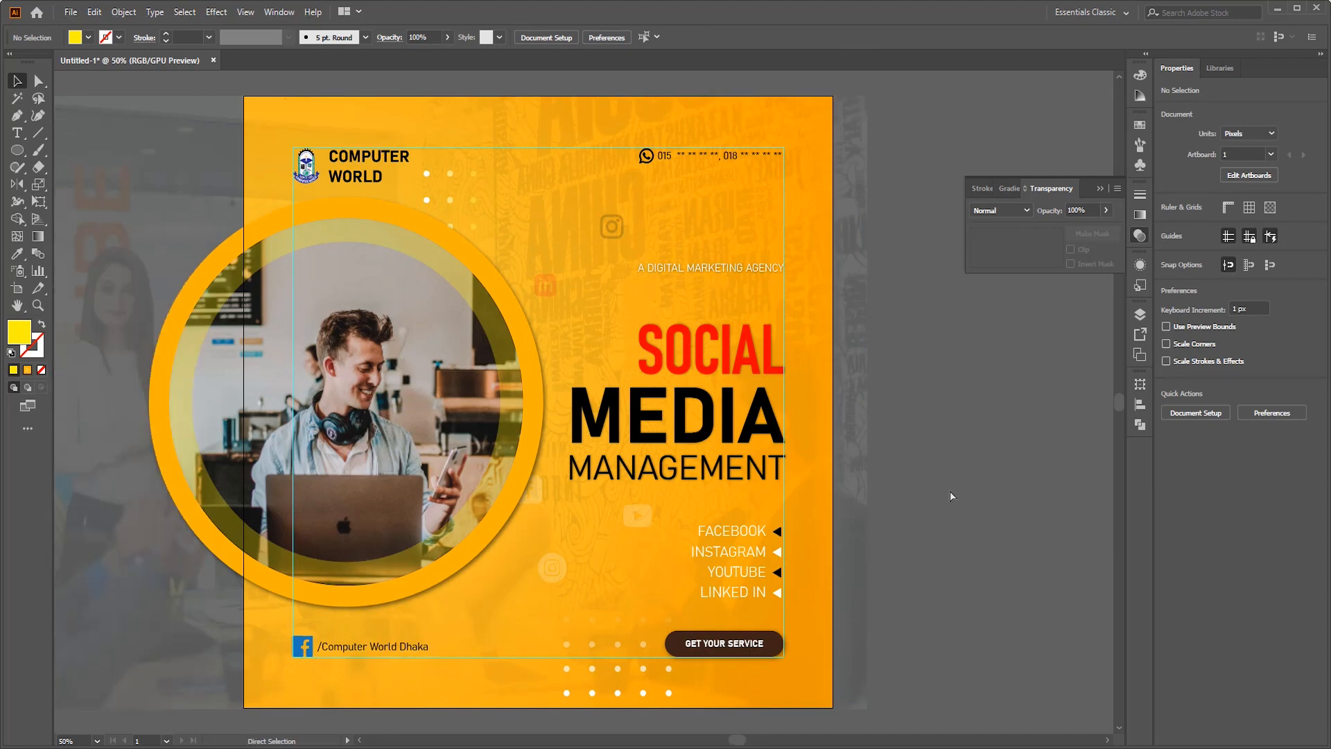
pyautogui.hotkey('ctrl', 's')
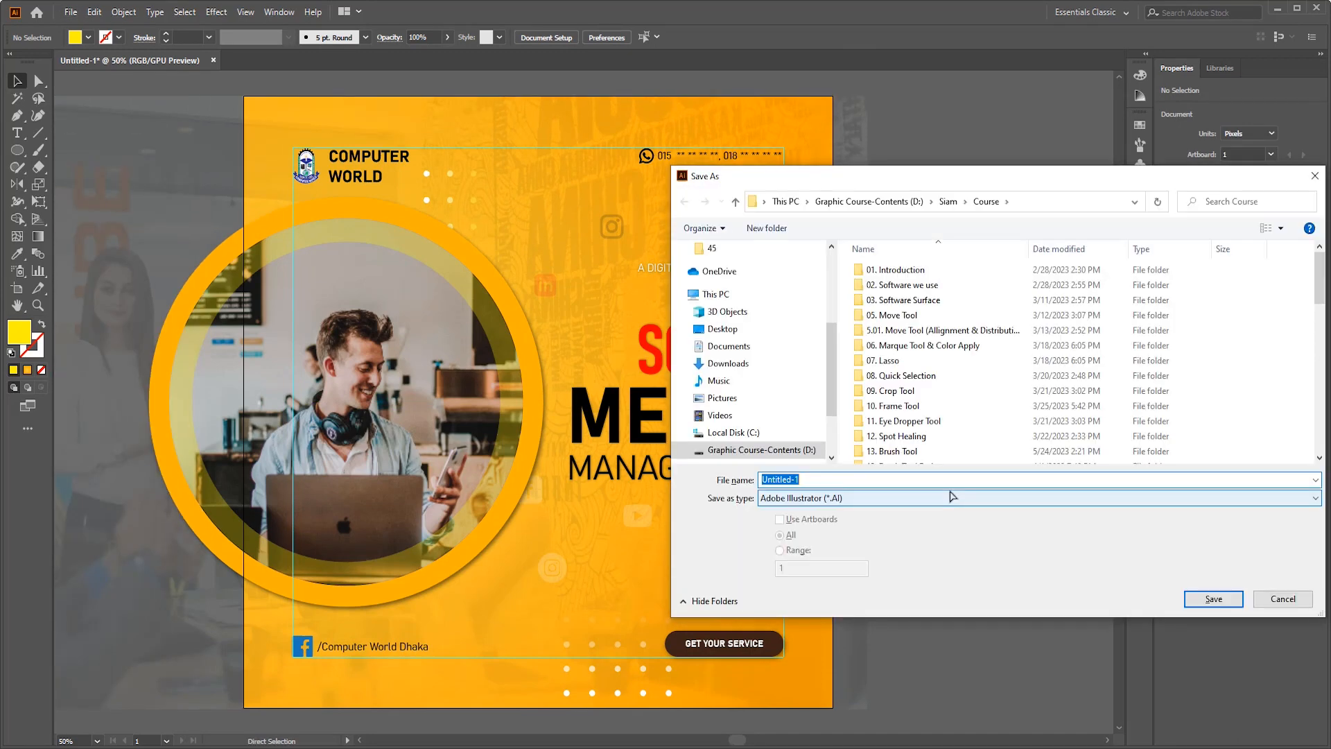
pyautogui.scroll(-10, 929, 414)
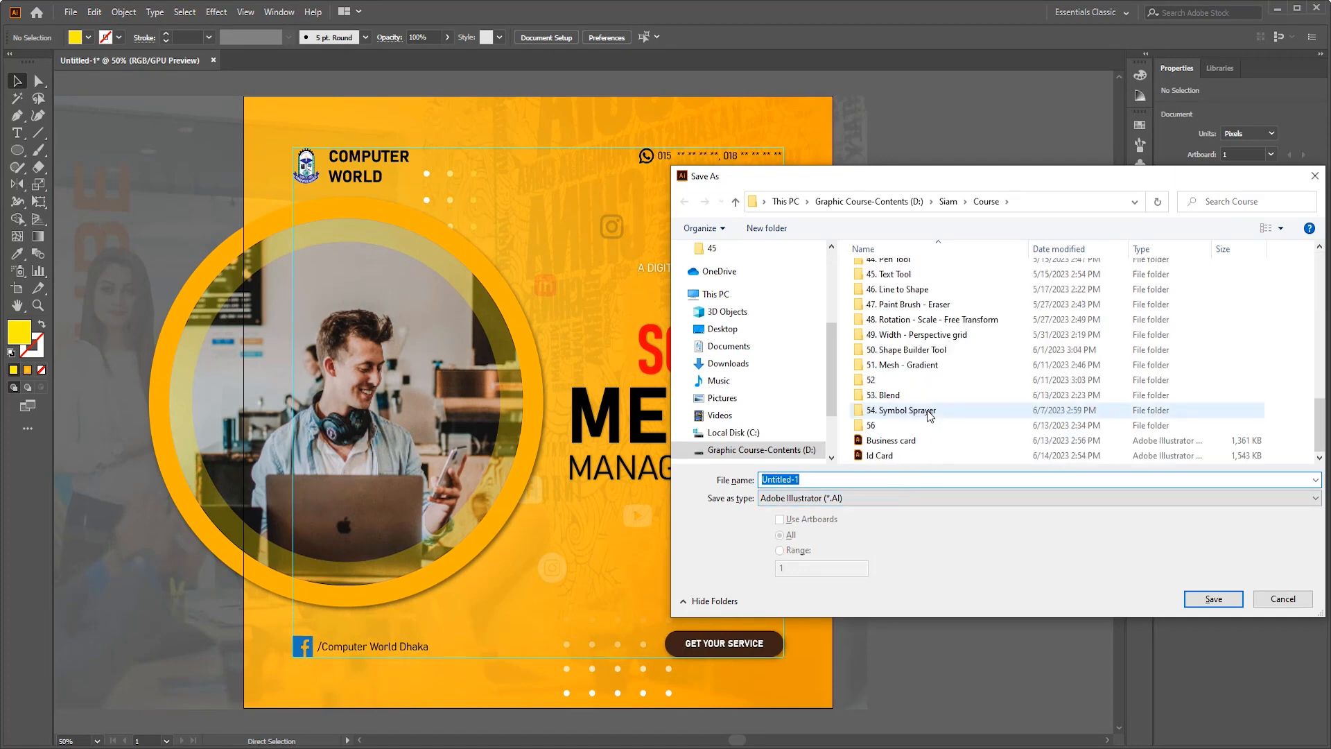
pyautogui.write('56')
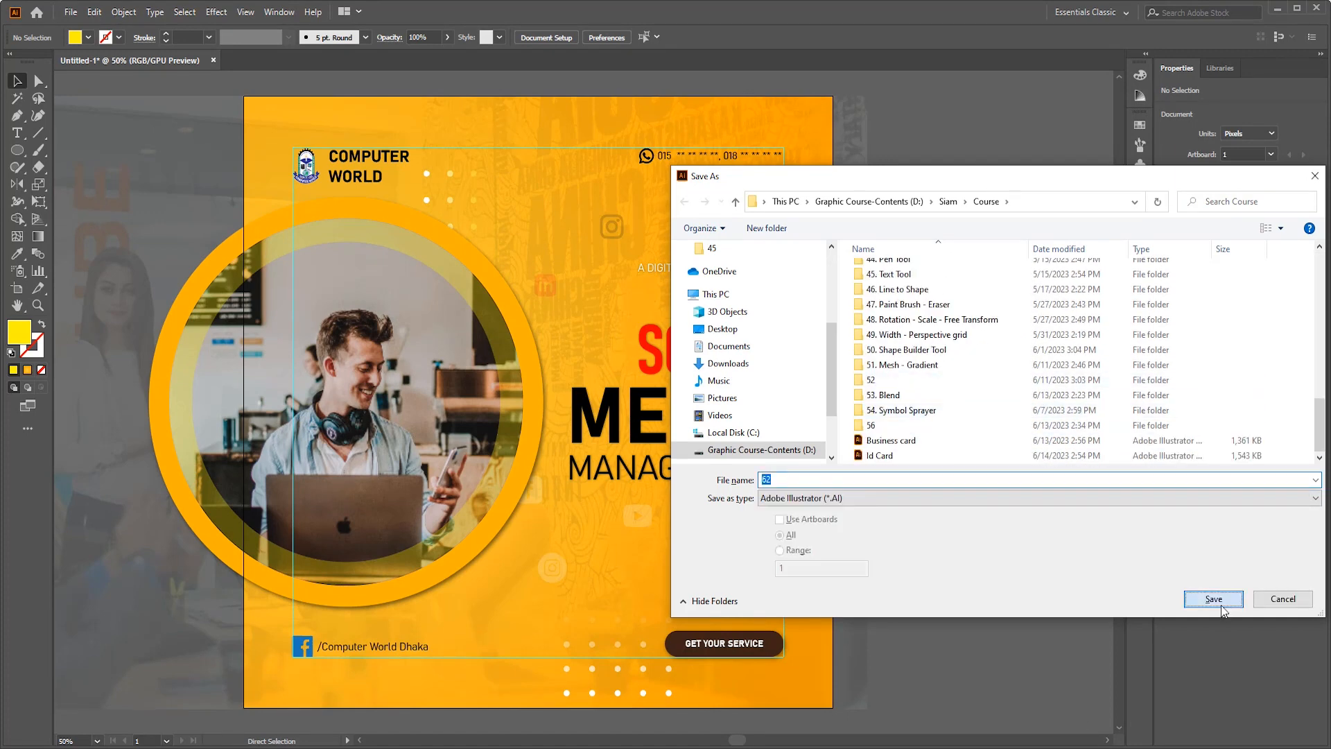
pyautogui.click(1213, 599)
pyautogui.click(722, 603)
# - Start exporting the finished design with Export As
pyautogui.click(71, 12)
pyautogui.moveTo(121, 267)
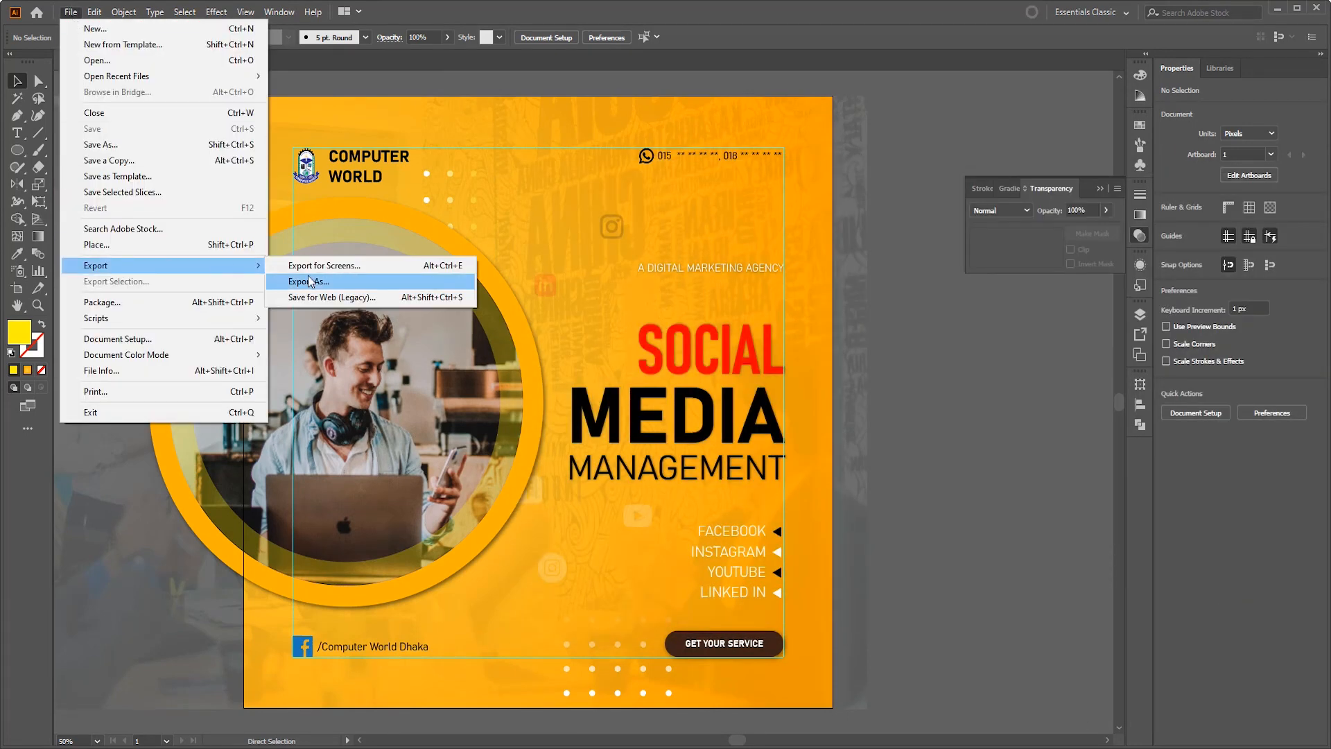
pyautogui.click(315, 276)
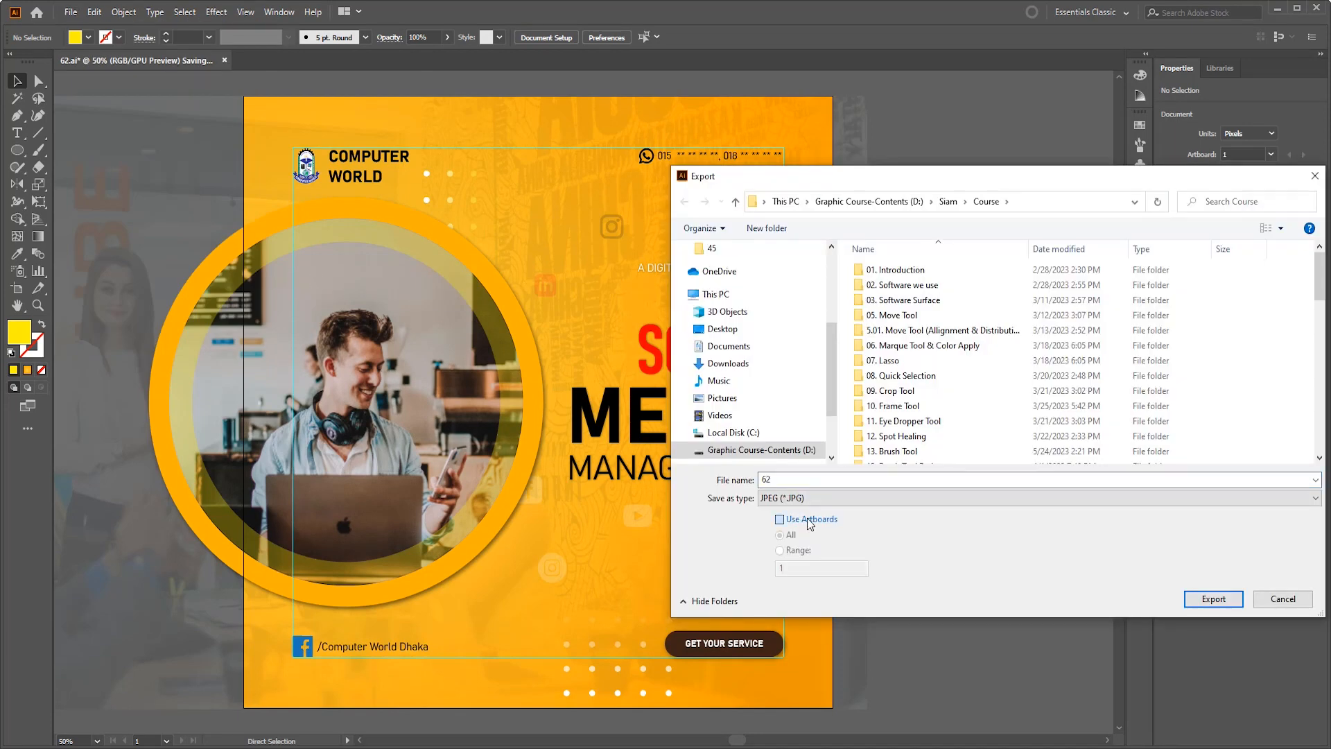